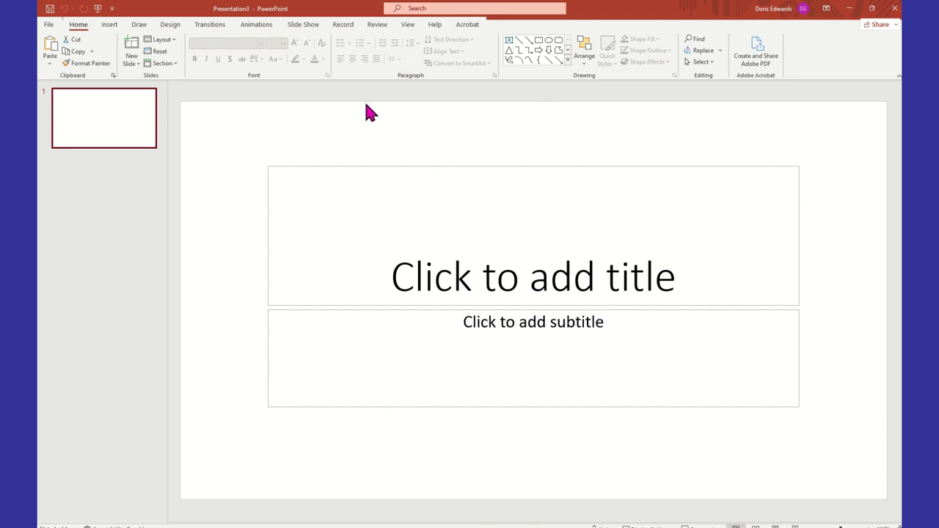
Set a custom slide size of 8.5 in wide by 11 in high.
left_click(170, 24)
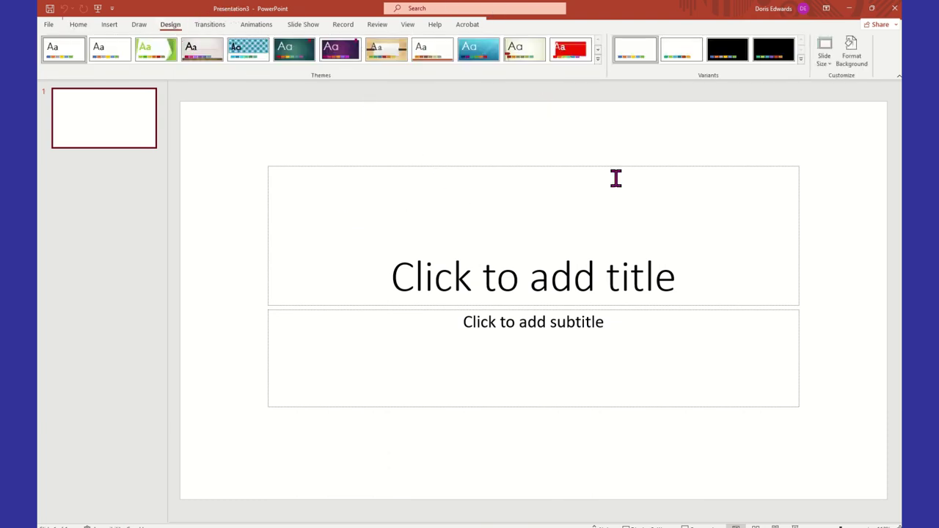
left_click(826, 62)
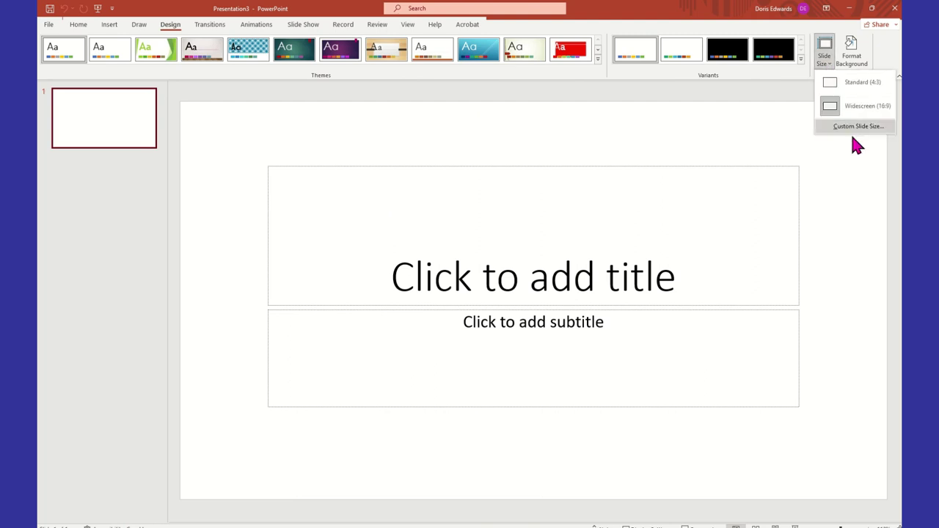
left_click(853, 129)
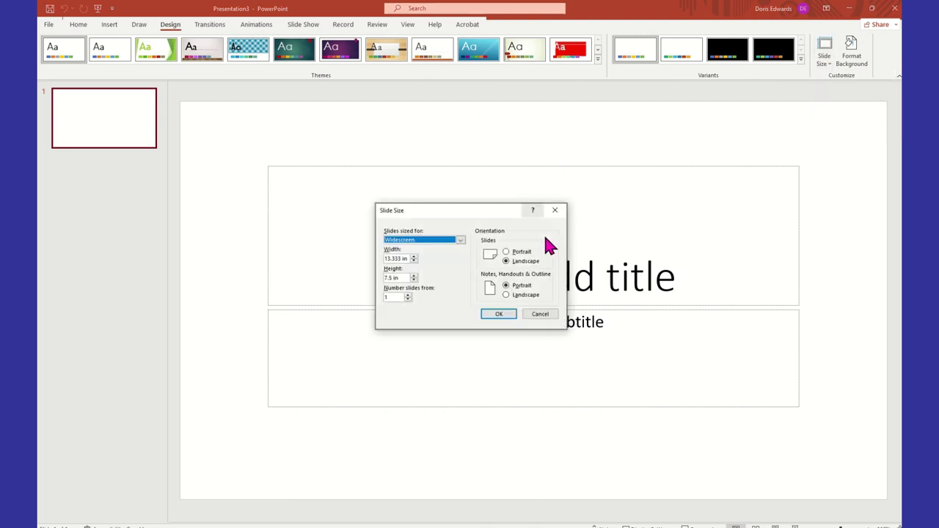
left_click(413, 261)
type("8.5")
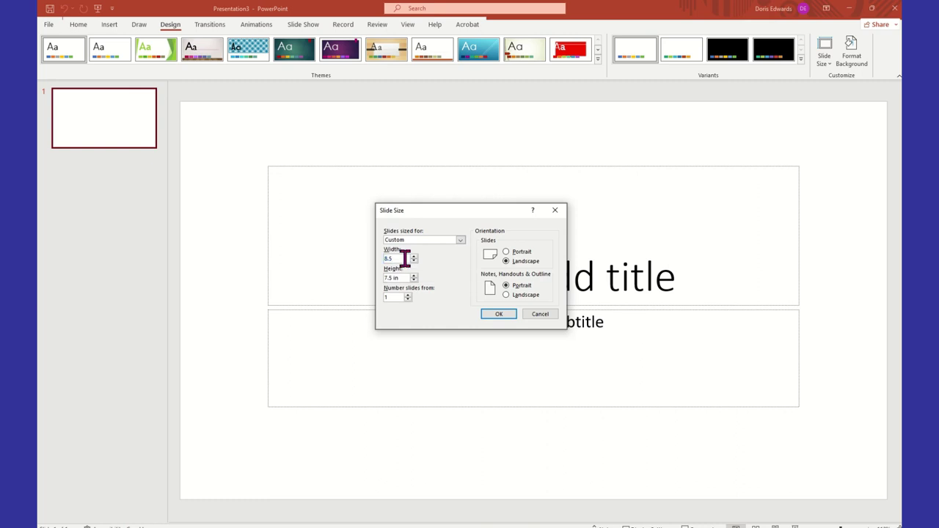
key("Tab")
type("11")
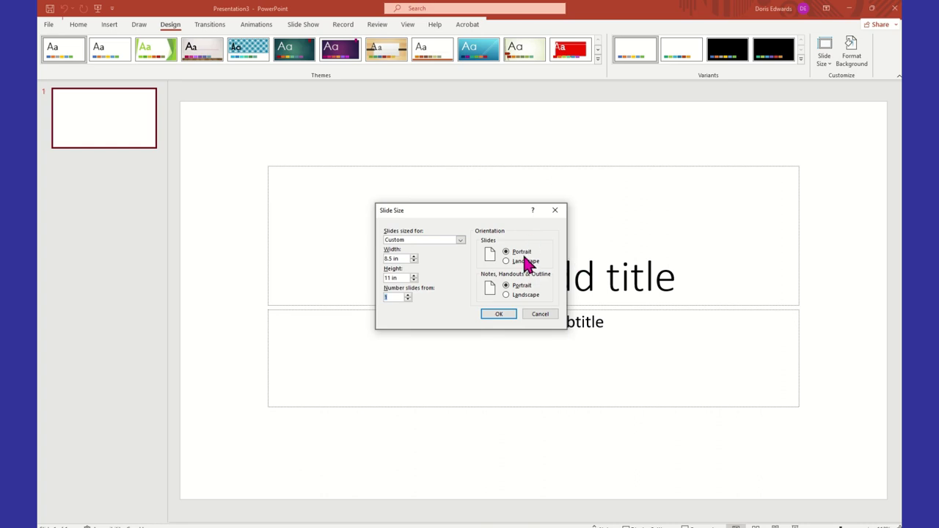
left_click(509, 315)
left_click(568, 261)
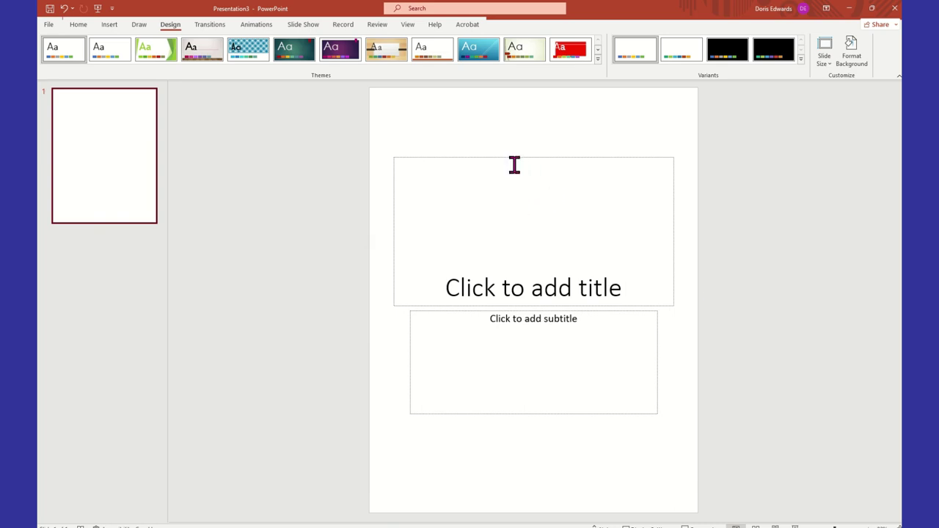
Change the first slide's layout to Blank.
right_click(130, 136)
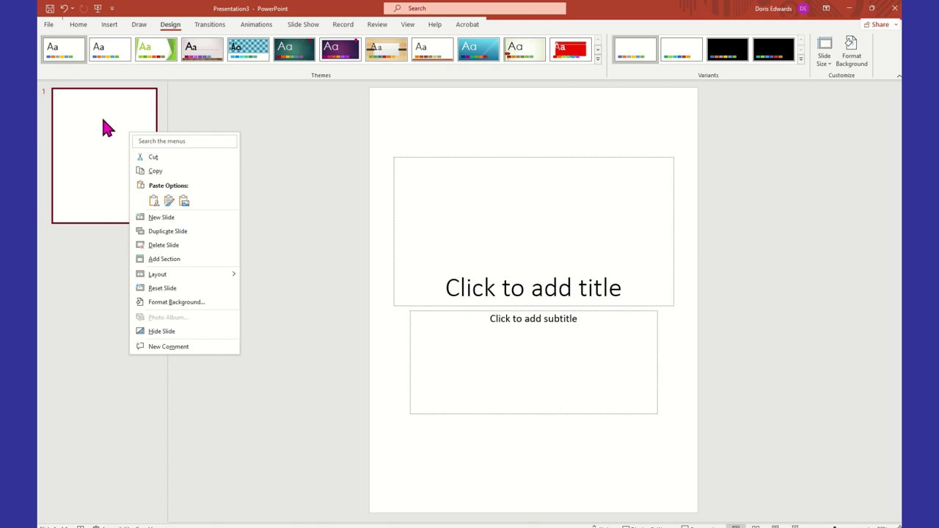
mouse_move(175, 277)
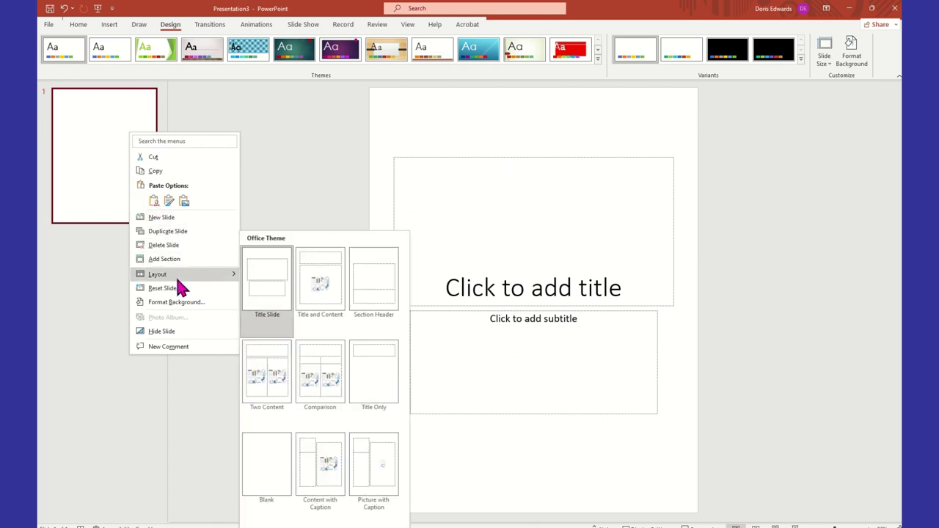
left_click(270, 472)
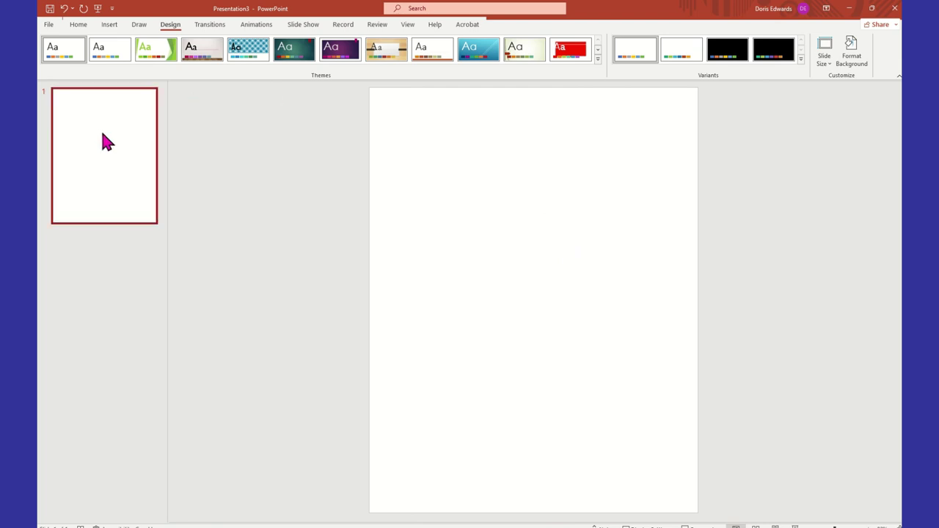
Add a second blank slide after the first one.
right_click(114, 116)
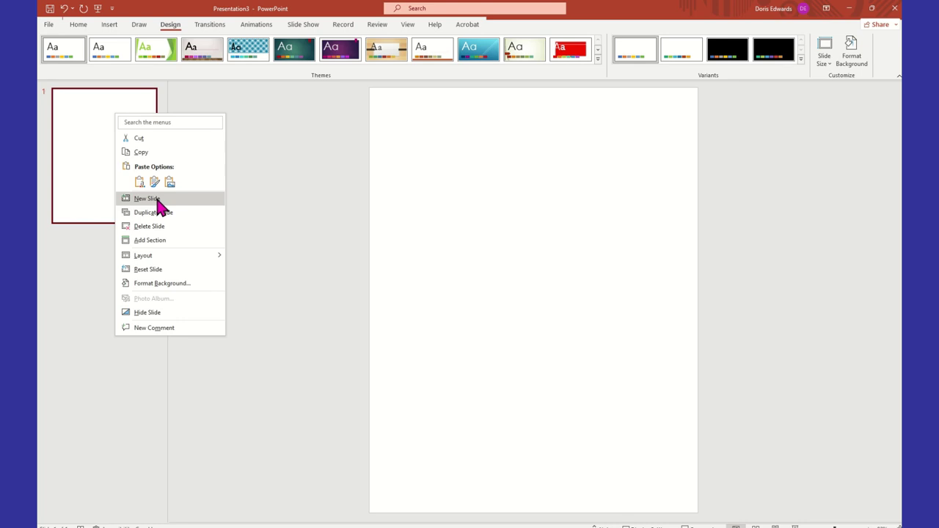
left_click(146, 198)
right_click(78, 113)
left_click(129, 198)
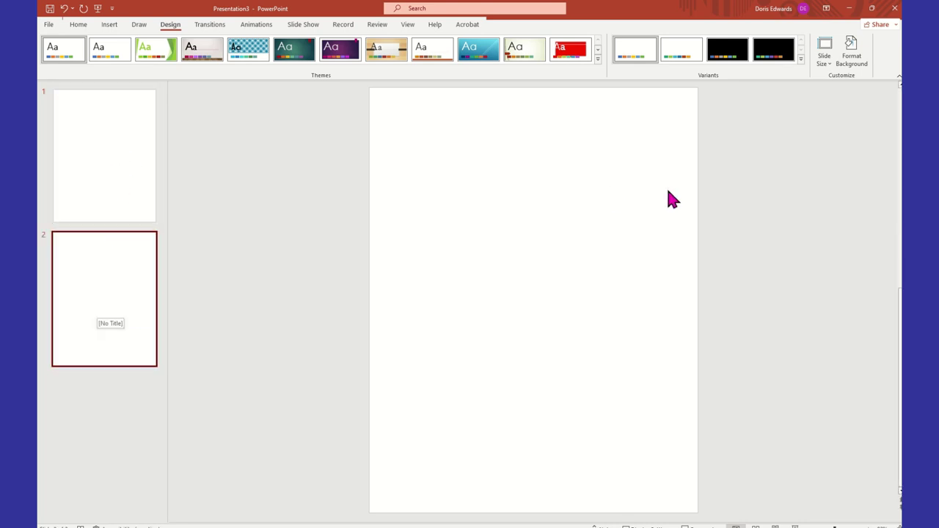
Start inserting a picture from this device on slide 1 and browse to the Desktop folder on the Samsung USB drive.
left_click(140, 133)
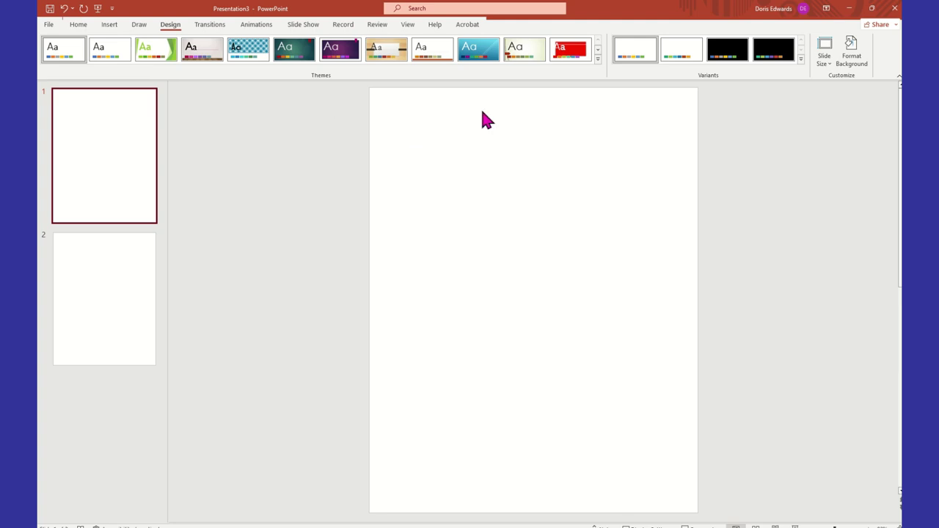
left_click(110, 25)
left_click(109, 63)
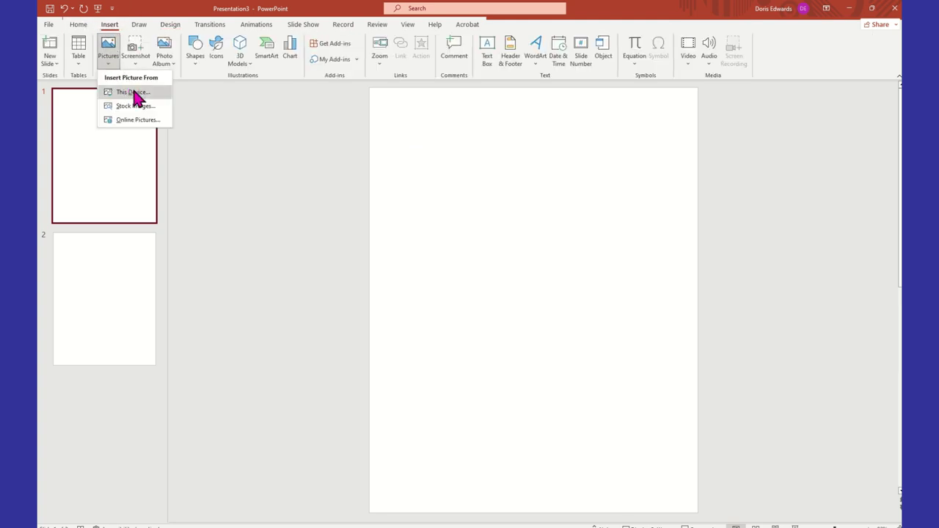
left_click(133, 91)
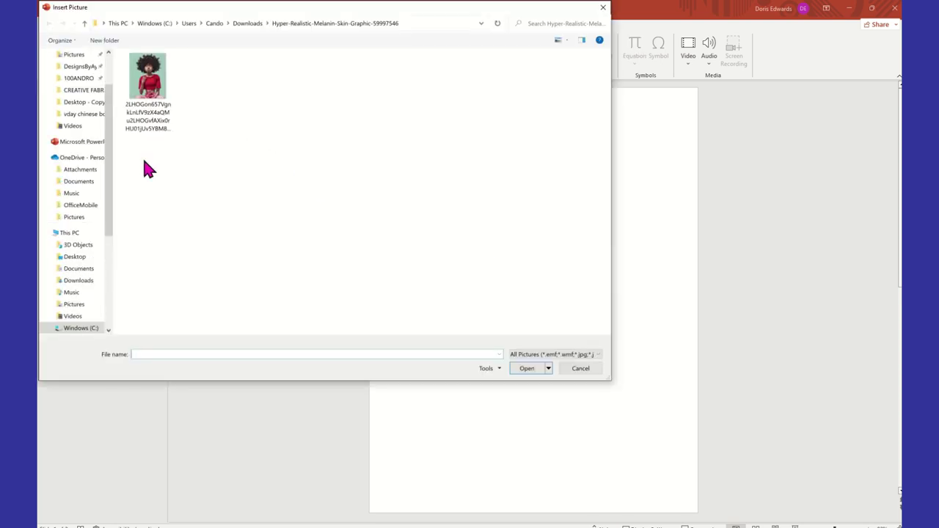
scroll(110, 249, "down", 5)
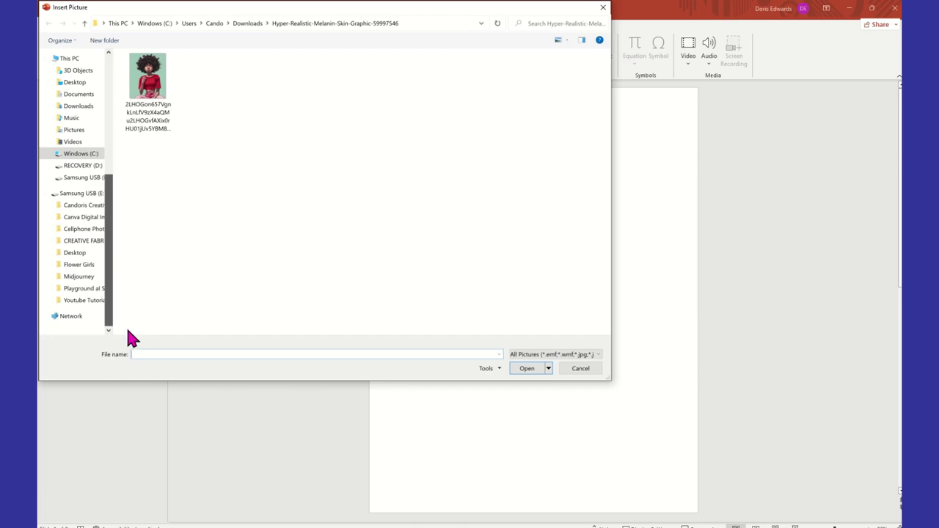
left_click(74, 252)
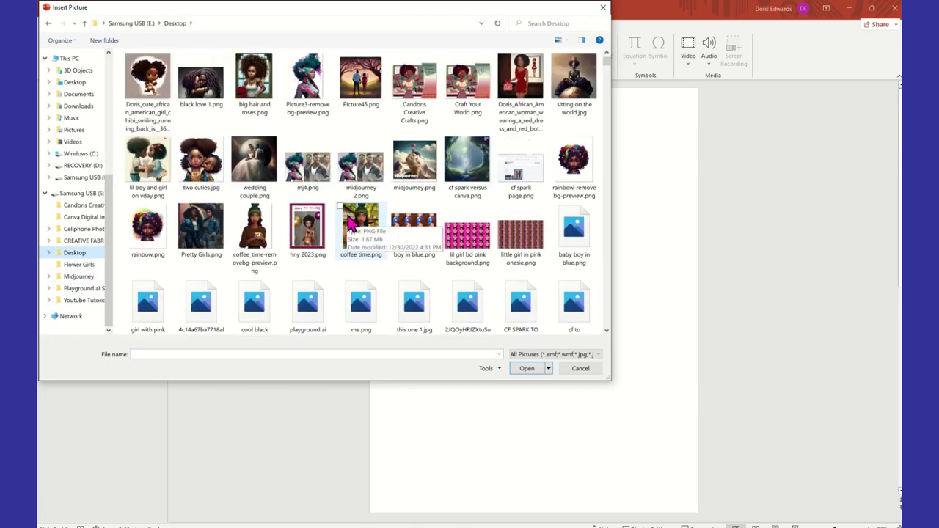
Find and open the "Desktop - Copy" folder among the Desktop folder's contents.
scroll(347, 216, "down", 15)
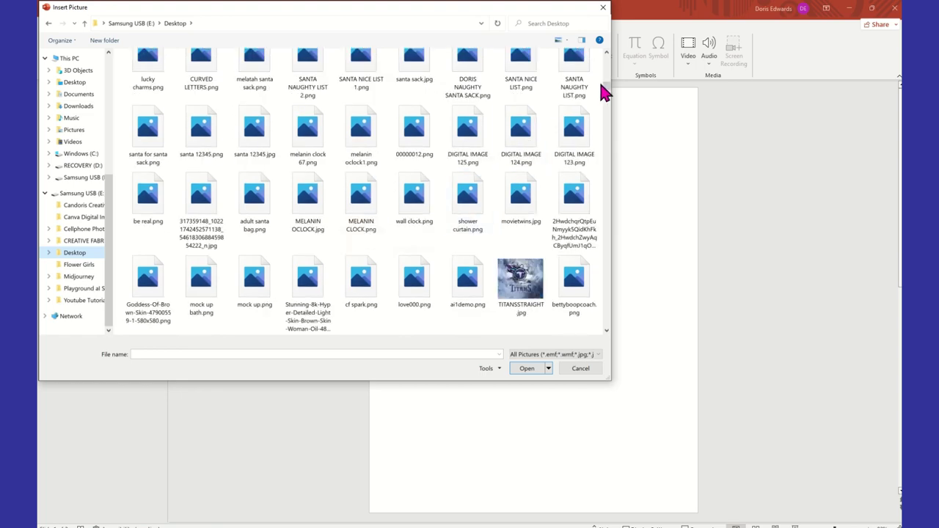
left_click_drag(608, 93, 608, 335)
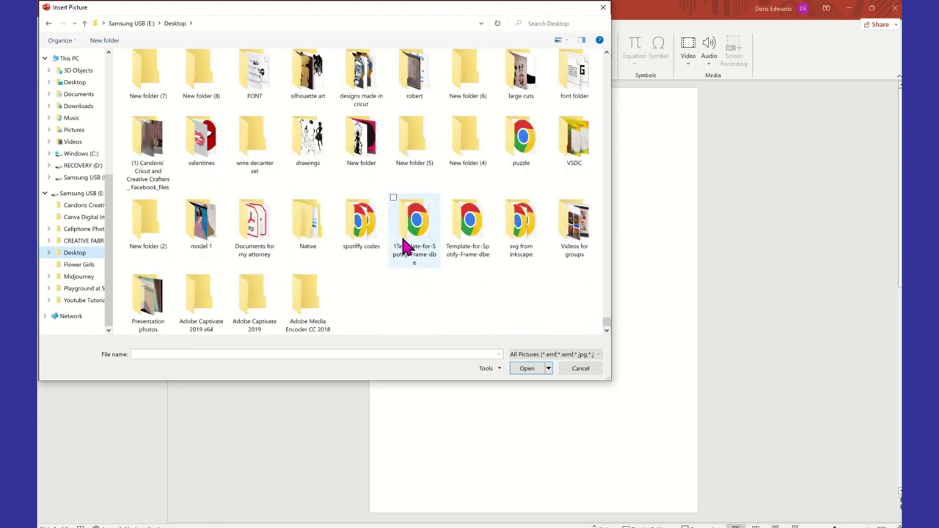
scroll(401, 230, "up", 8)
scroll(450, 224, "down", 5)
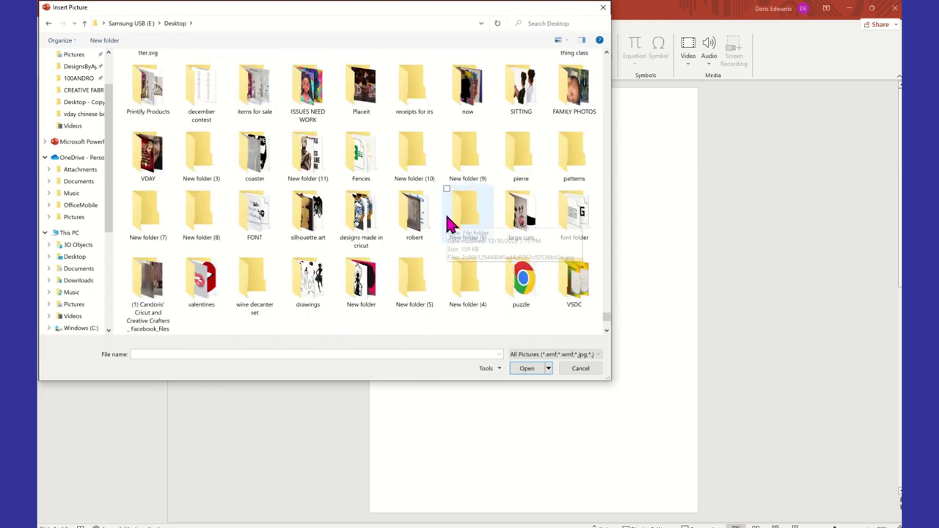
scroll(426, 184, "up", 3)
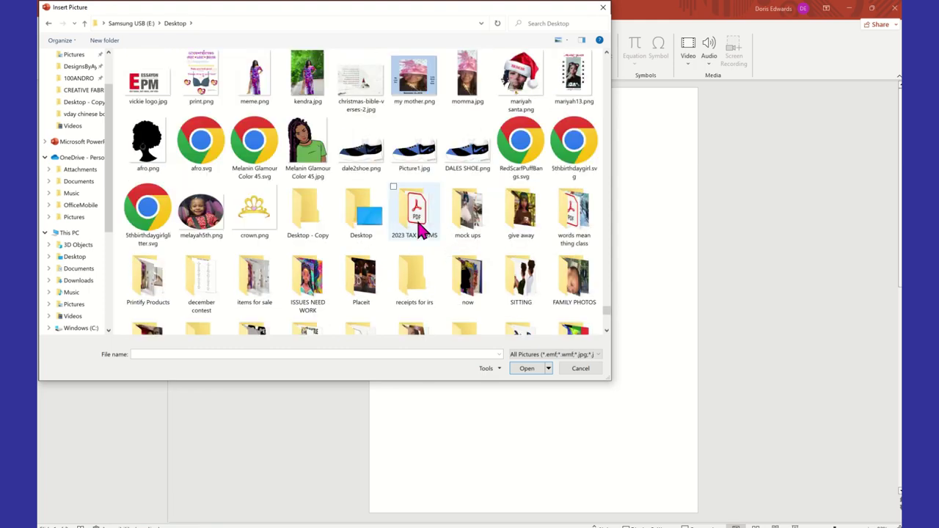
left_click(314, 212)
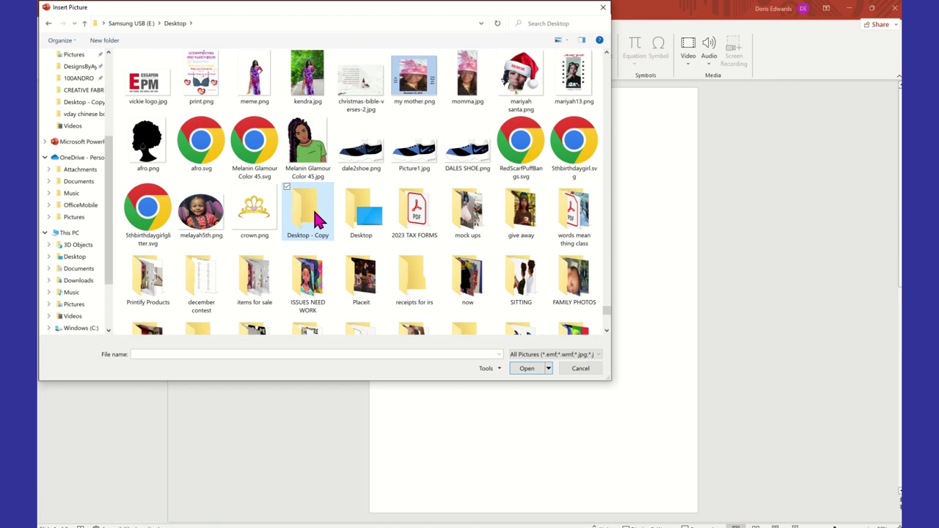
double_click(314, 213)
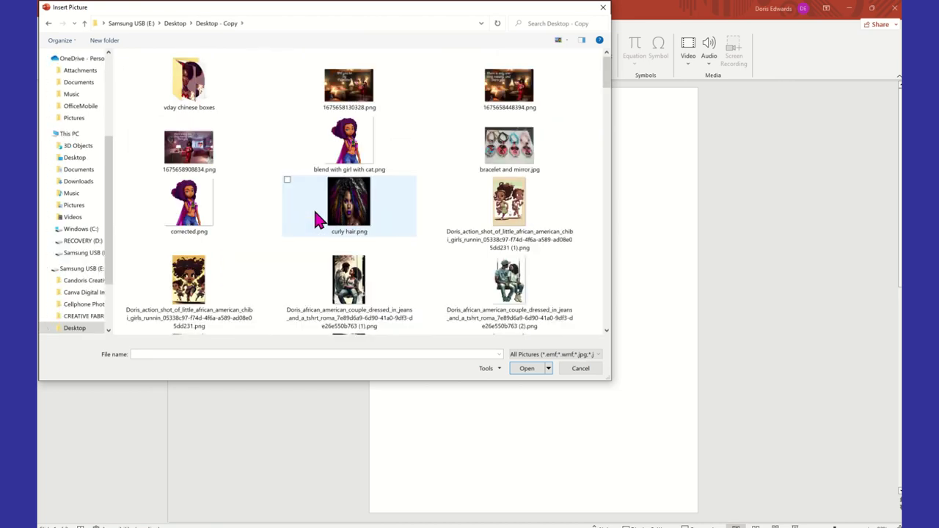
Find the chibi boy picture with a red jacket, hands in pockets and a plain white background, and insert it on slide 1.
scroll(404, 235, "down", 10)
scroll(408, 227, "up", 3)
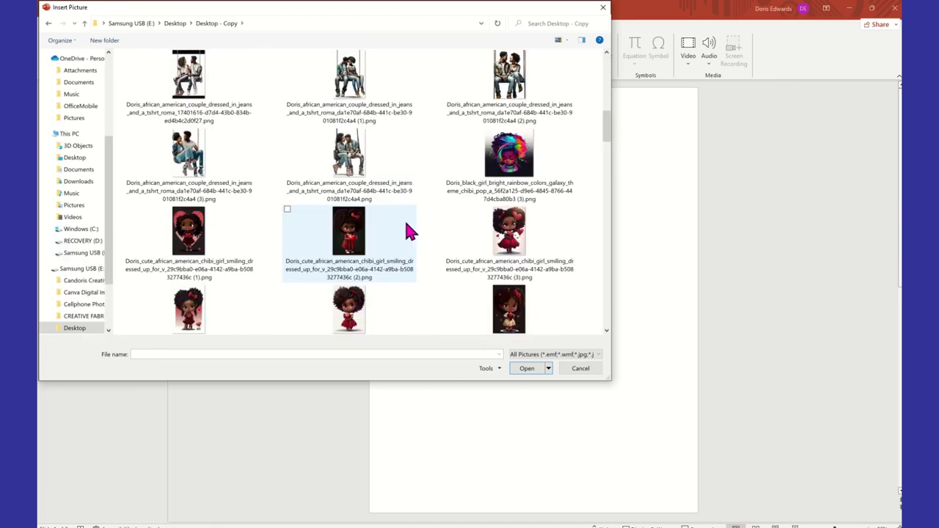
scroll(408, 232, "down", 12)
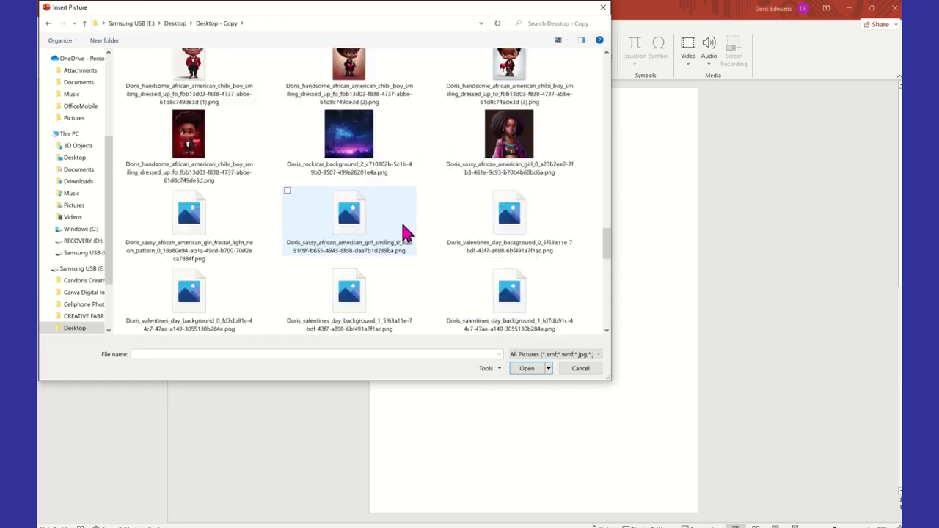
scroll(405, 231, "down", 3)
scroll(388, 261, "up", 10)
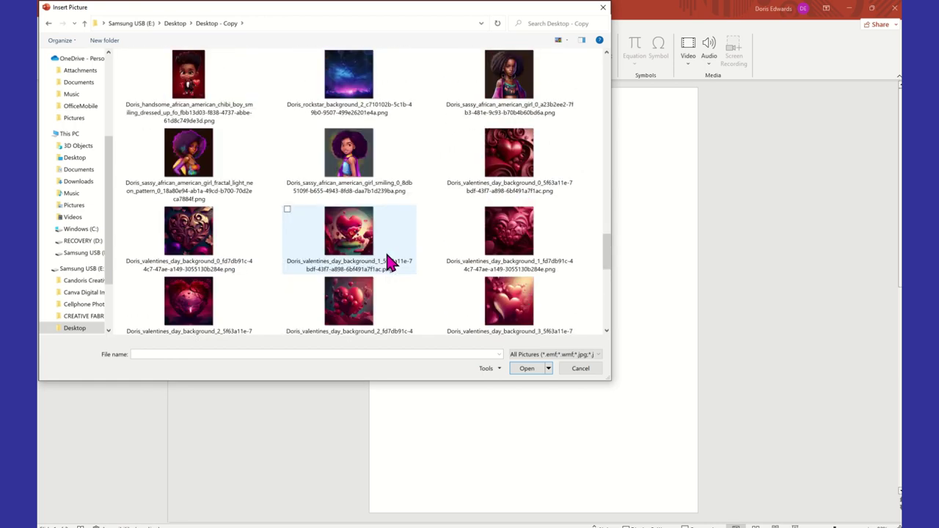
scroll(390, 264, "up", 2)
scroll(388, 262, "up", 2)
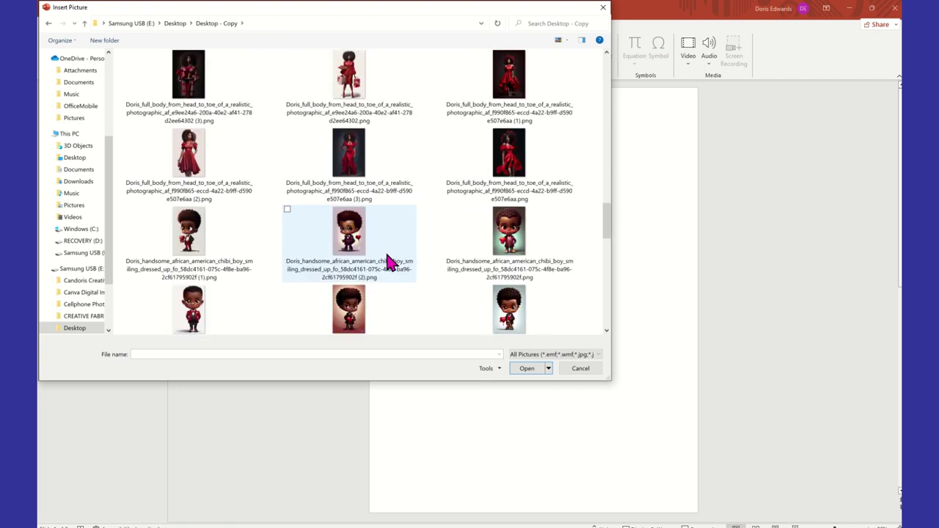
scroll(476, 271, "down", 1)
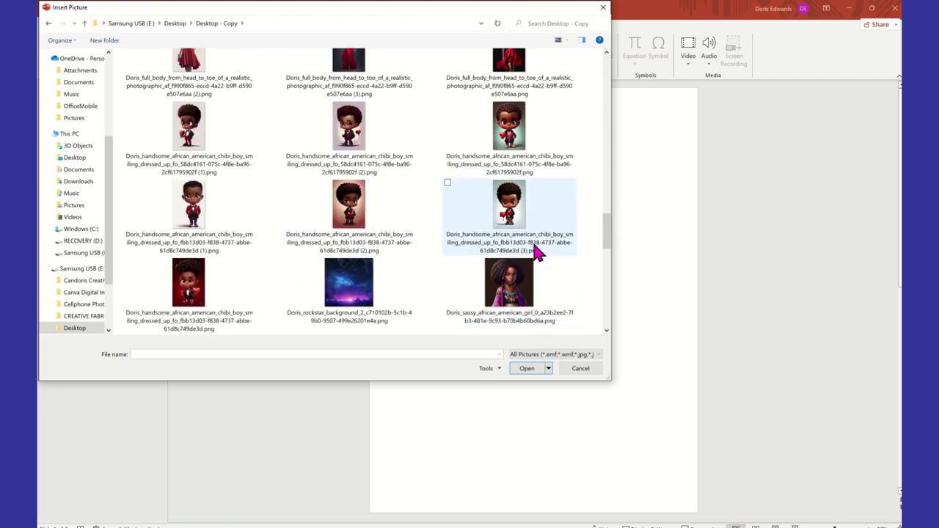
left_click(203, 209)
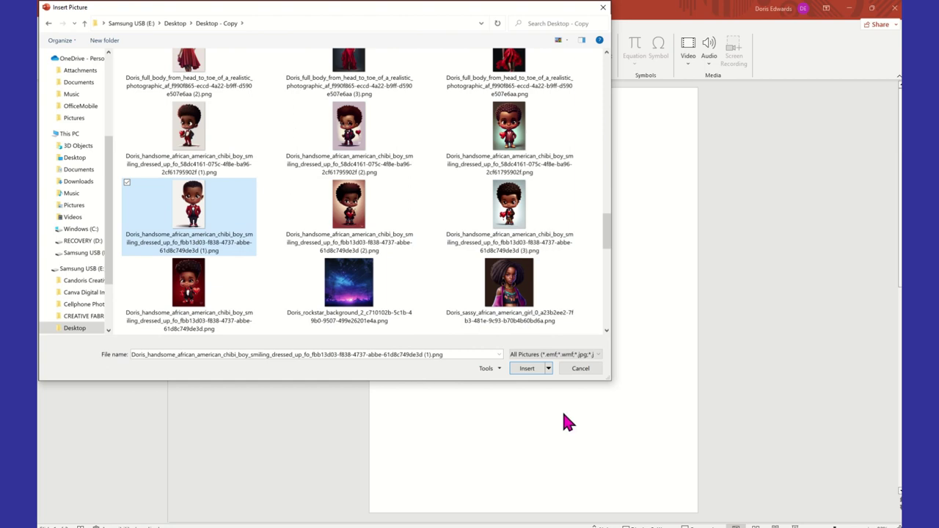
left_click(532, 372)
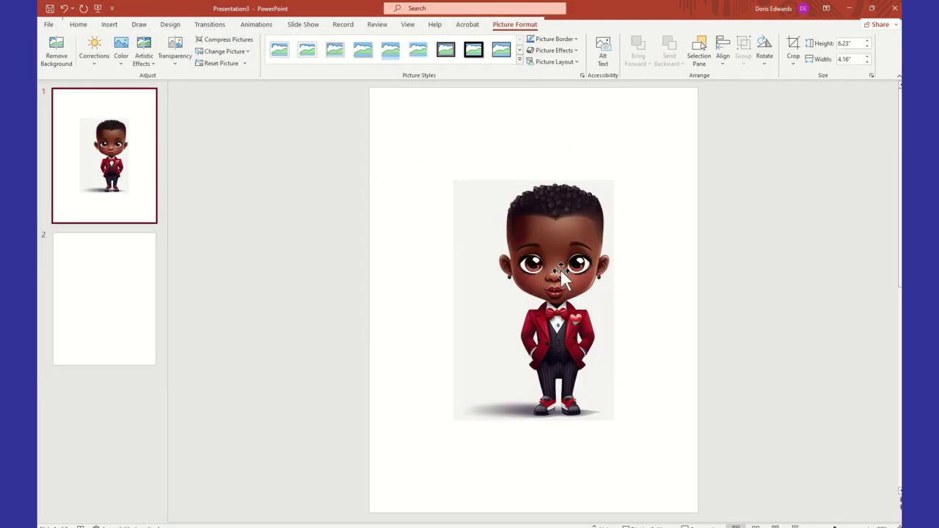
Enlarge the boy picture to about 8.79" high by 5.87" wide and position it near the middle of the slide.
left_click_drag(592, 299, 547, 263)
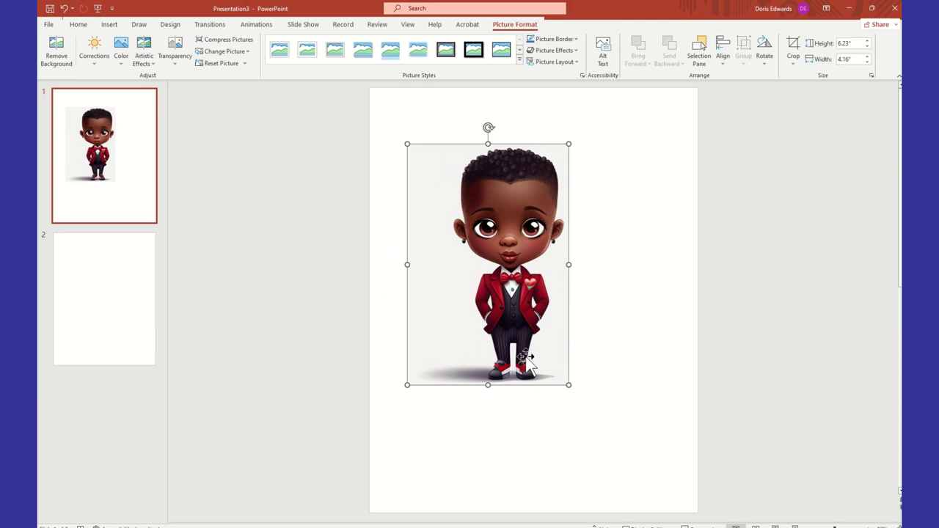
left_click_drag(568, 388, 633, 481)
left_click_drag(539, 326, 526, 298)
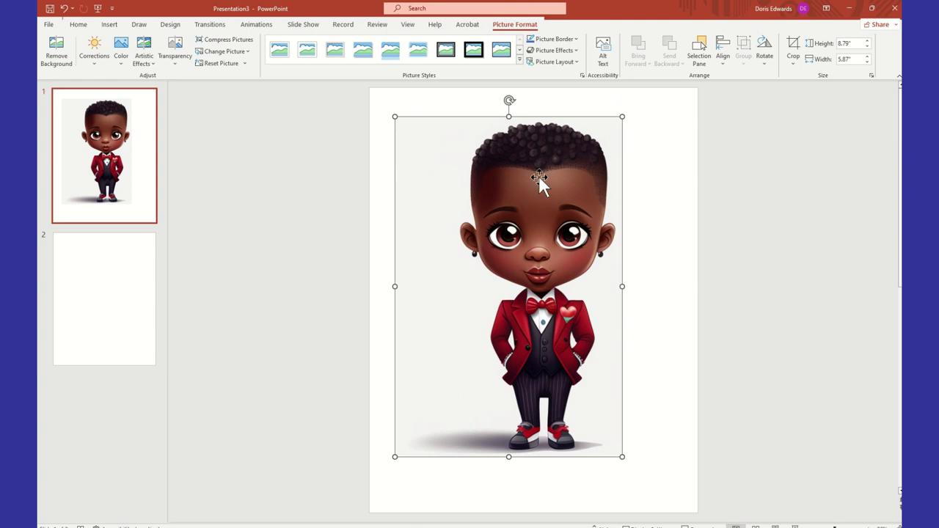
Start removing the boy picture's background and mark the hair, forehead side and both eyes as areas to keep.
left_click(59, 68)
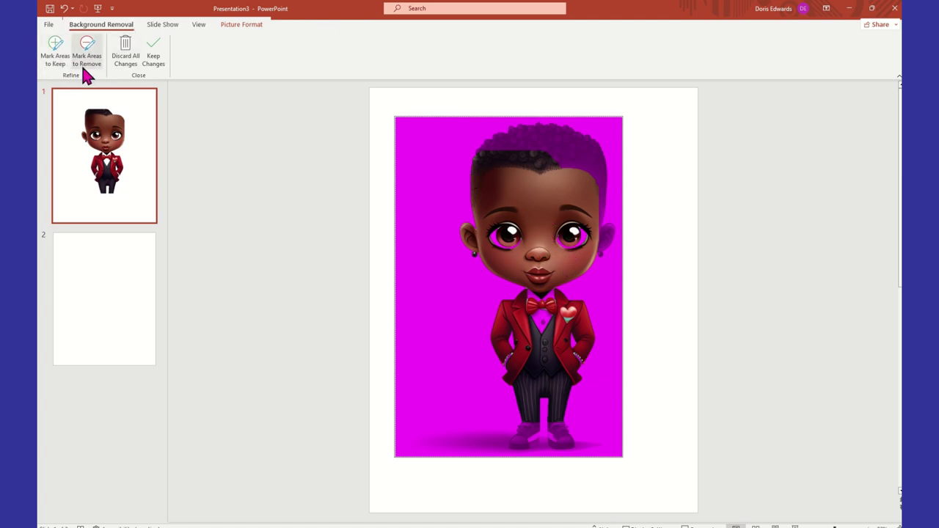
left_click(54, 59)
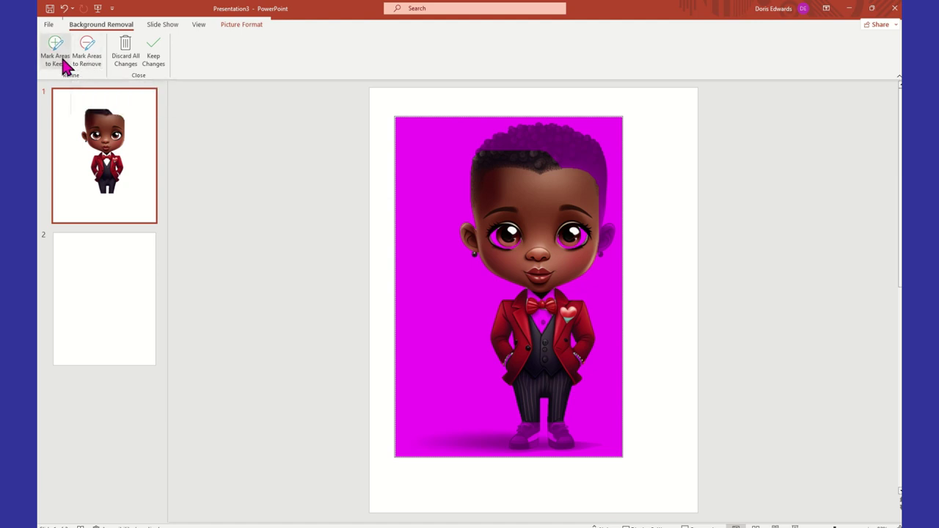
left_click(60, 66)
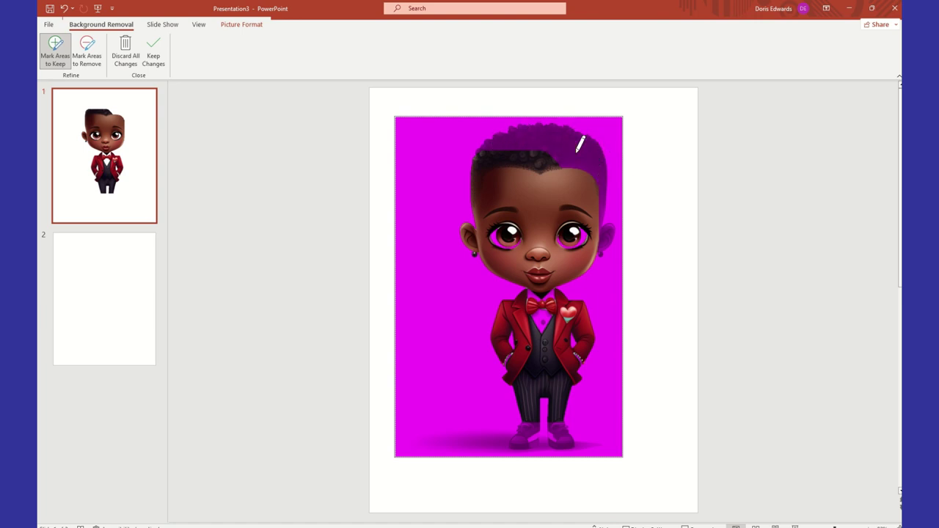
mouse_move(488, 147)
left_mouse_down()
mouse_move(572, 143)
mouse_move(599, 196)
left_mouse_up()
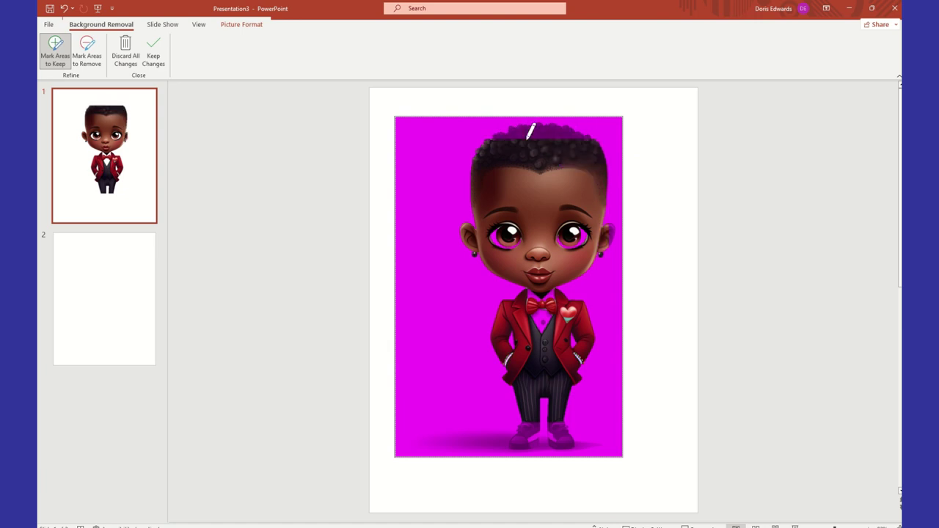
left_click_drag(504, 139, 567, 135)
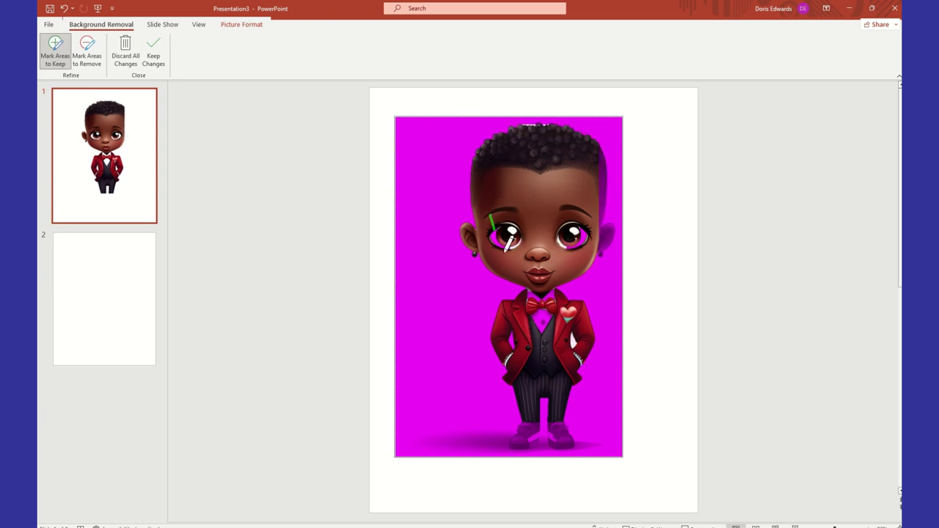
left_click_drag(494, 224, 494, 247)
left_click(580, 230)
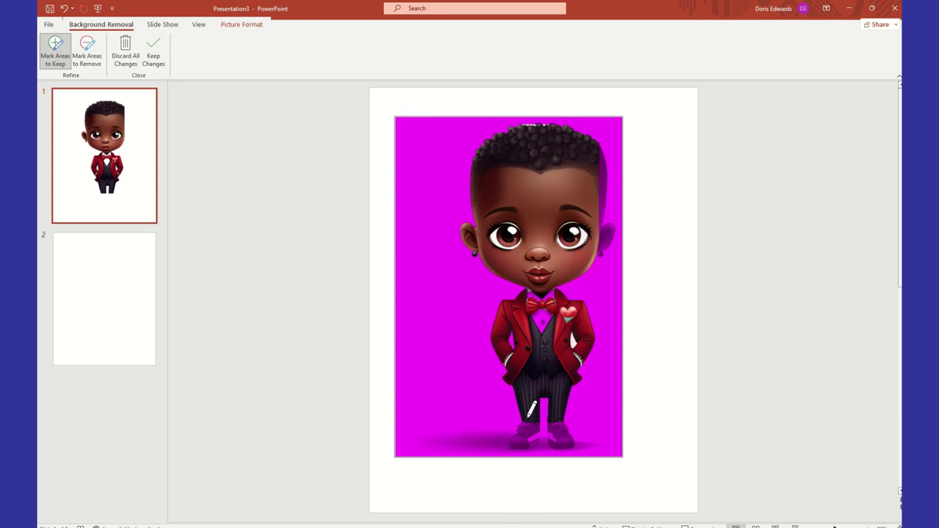
Mark the boy's shoes, white shirt and bow tie area as parts of the picture to keep.
mouse_move(528, 422)
left_mouse_down()
mouse_move(525, 436)
mouse_move(558, 424)
mouse_move(562, 441)
left_mouse_up()
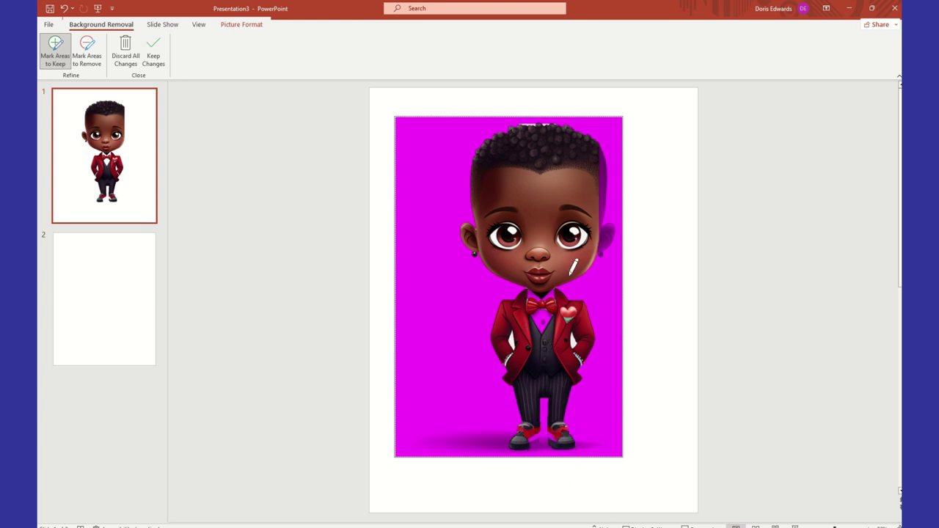
left_click_drag(537, 267, 537, 349)
left_click_drag(554, 267, 559, 350)
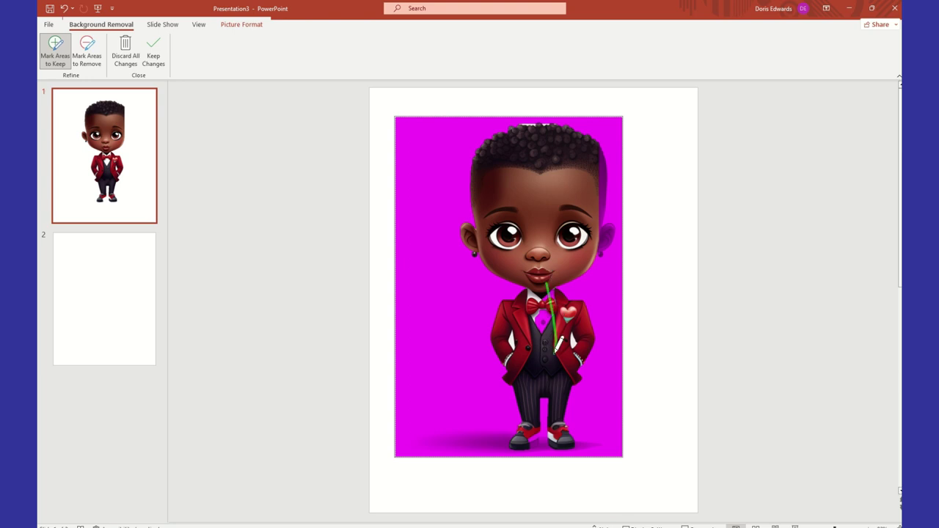
left_click_drag(549, 262, 549, 333)
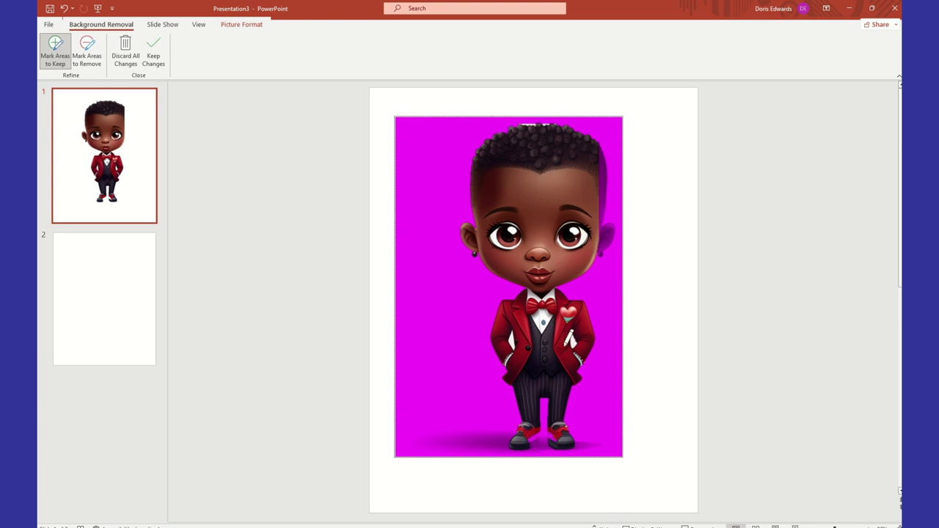
left_click_drag(568, 434, 564, 443)
left_click_drag(534, 404, 525, 434)
Mark the missing side of the head, the ear and the shoes as areas to keep, and apply the background removal.
left_click(92, 70)
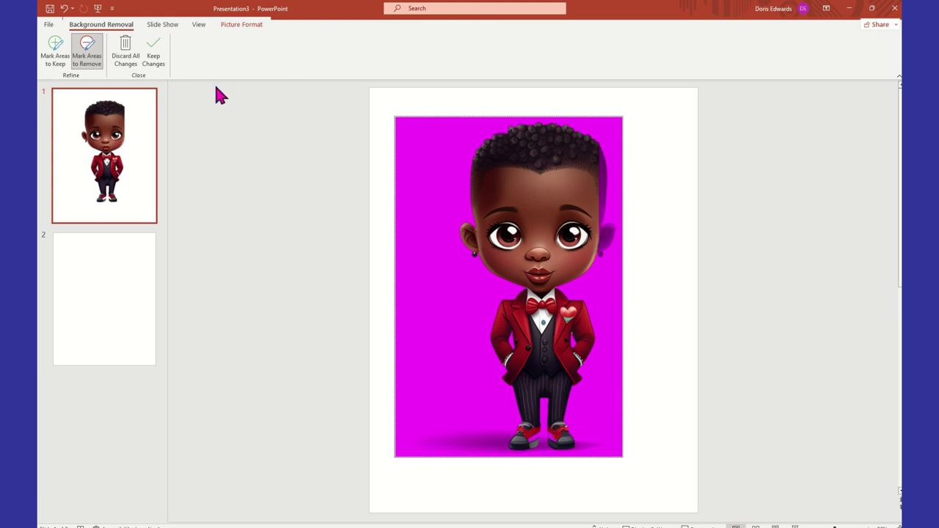
left_click(56, 53)
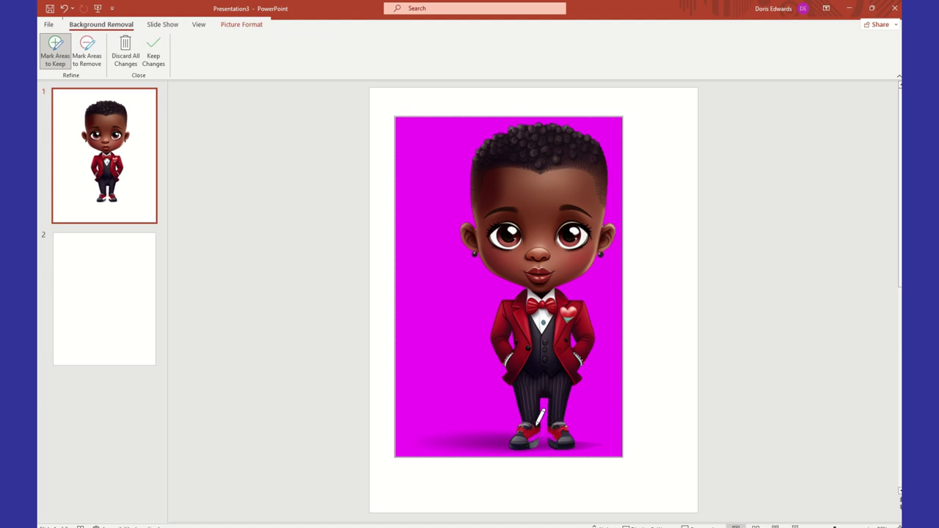
left_click_drag(557, 424, 558, 437)
left_click_drag(525, 427, 534, 436)
left_click_drag(516, 438, 535, 435)
left_click(655, 350)
Resize the boy picture to about 8.5" high by 5.67" wide and place it slightly right of the slide's centre.
left_click_drag(602, 231, 568, 232)
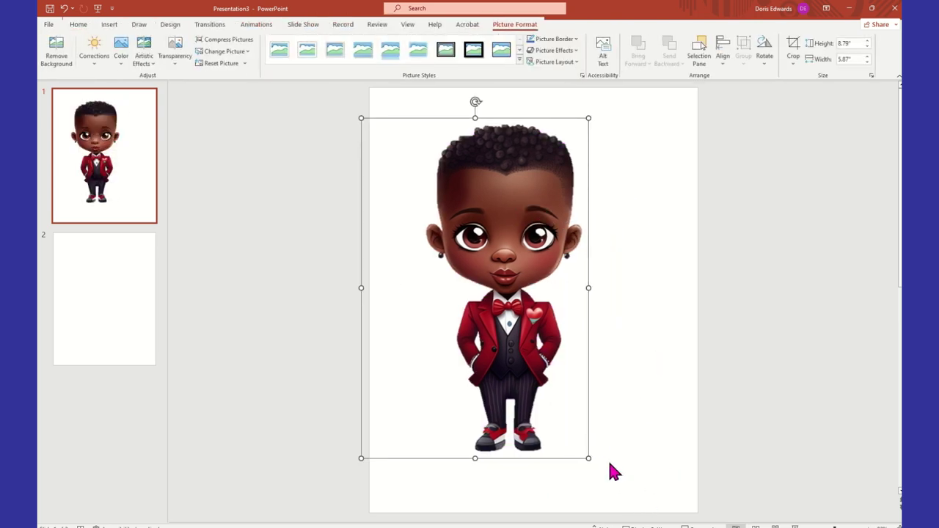
left_click_drag(587, 458, 618, 476)
left_click(656, 426)
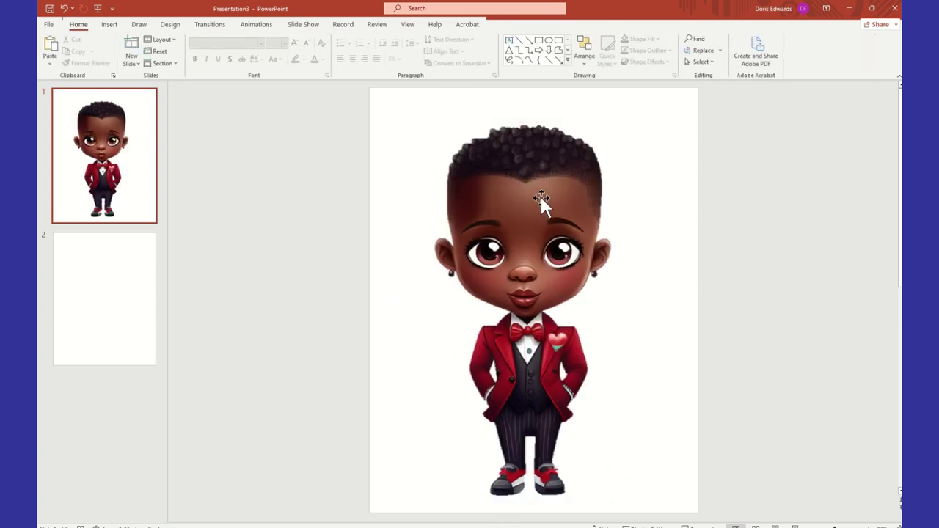
left_click(484, 150)
left_click_drag(361, 118, 400, 155)
left_click_drag(496, 243, 500, 188)
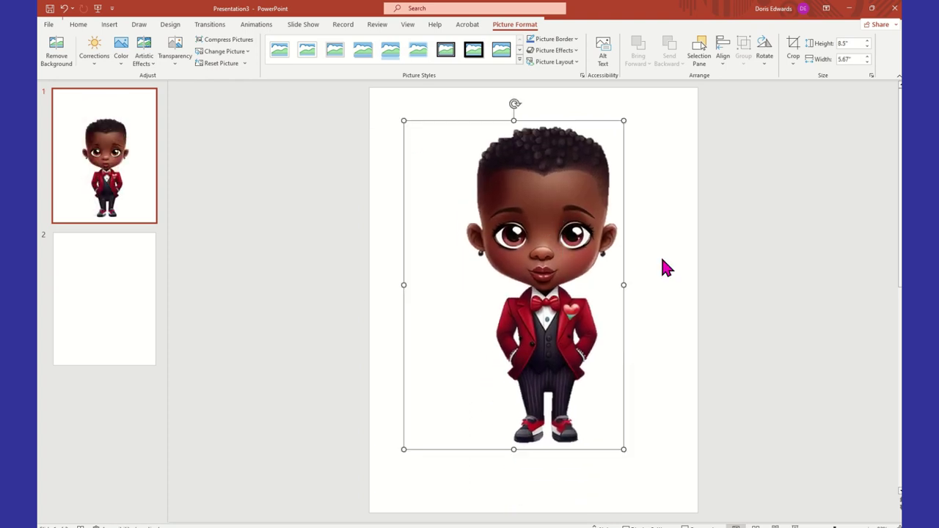
left_click(458, 86)
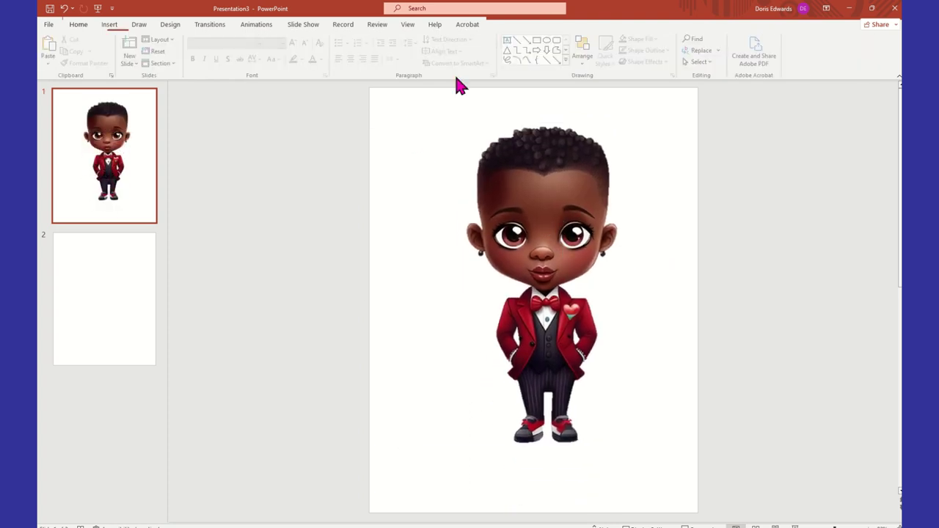
Add a text box in the slide's upper-left corner reading "Candoris'", "Creative" and "Crafts" on three separate lines.
left_click(110, 28)
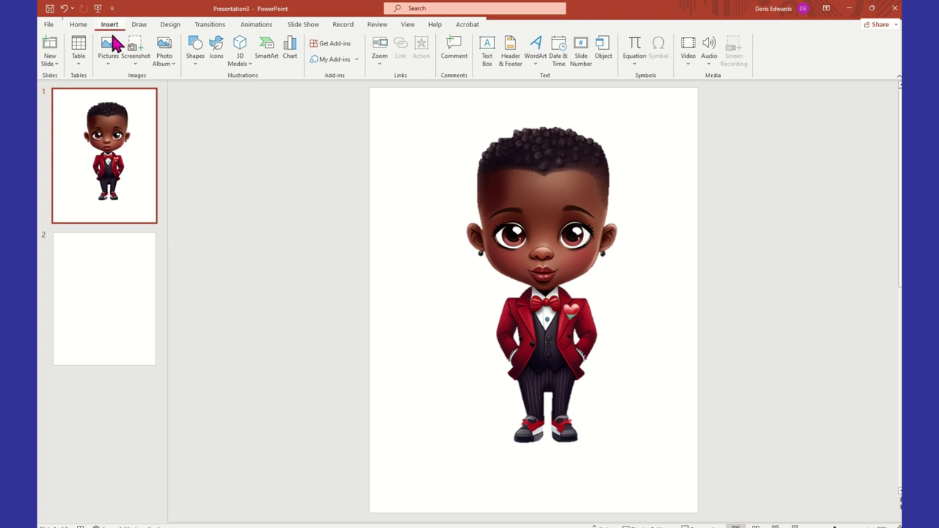
left_click(486, 59)
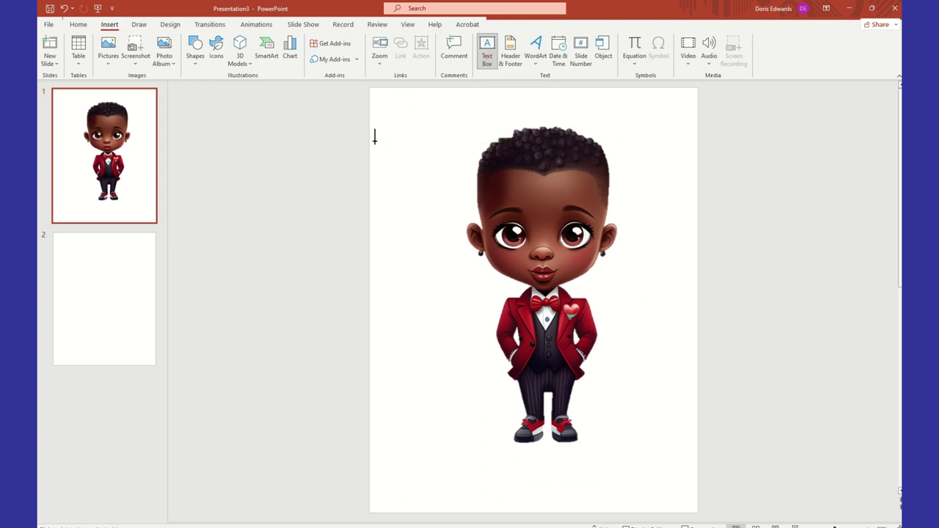
left_click_drag(383, 111, 475, 152)
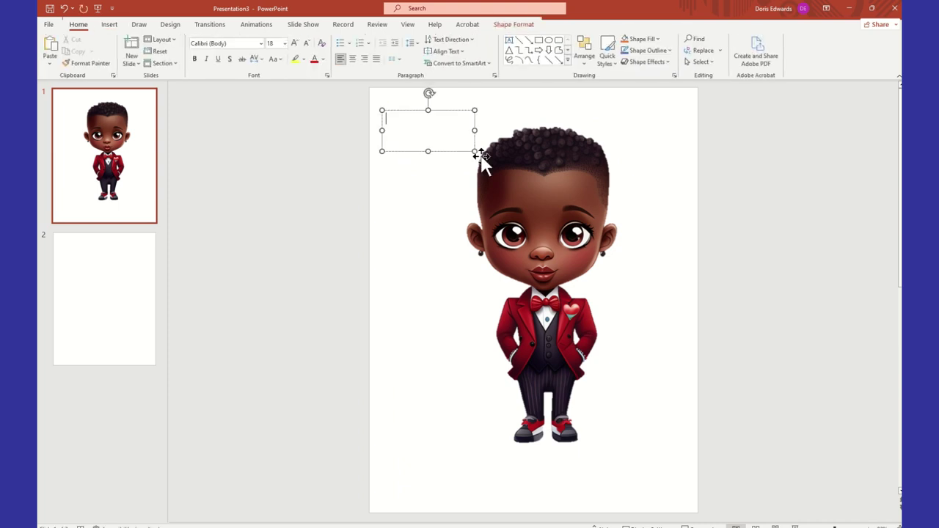
type("Candoris")
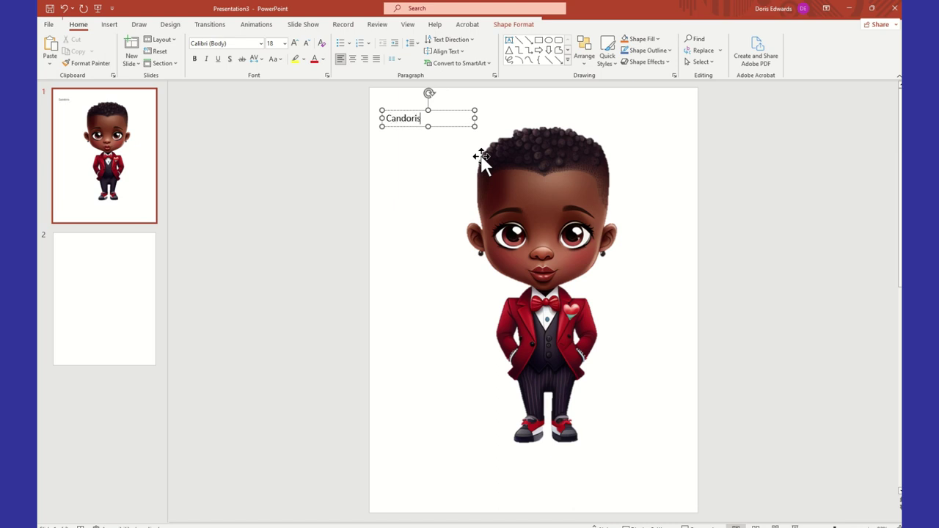
type("'")
key("Return")
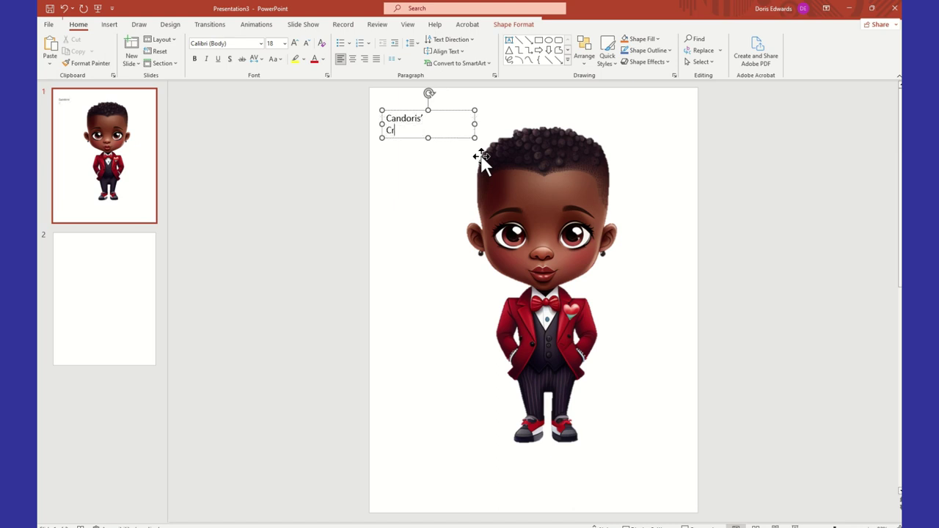
type("Creative")
key("Return")
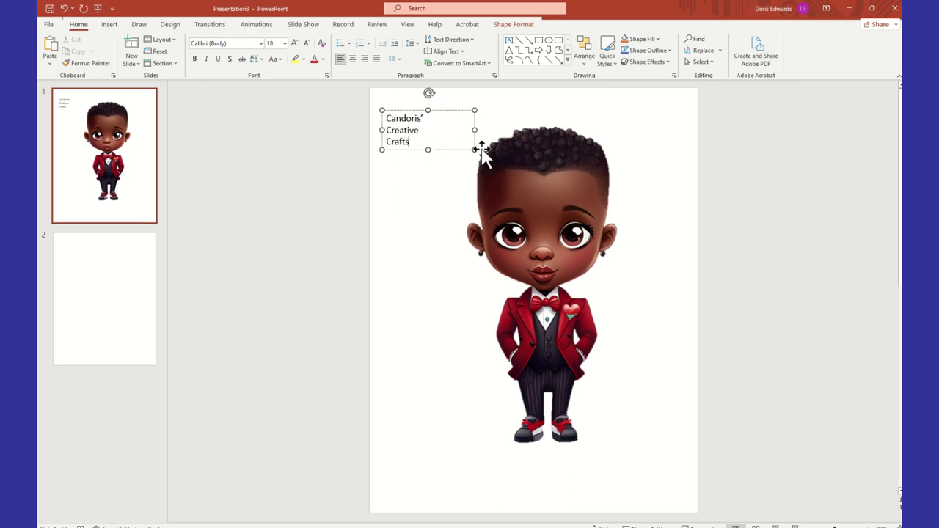
left_click(430, 221)
Change the font of the three-line text to Allura and narrow its text box to fit the words.
left_click(444, 110)
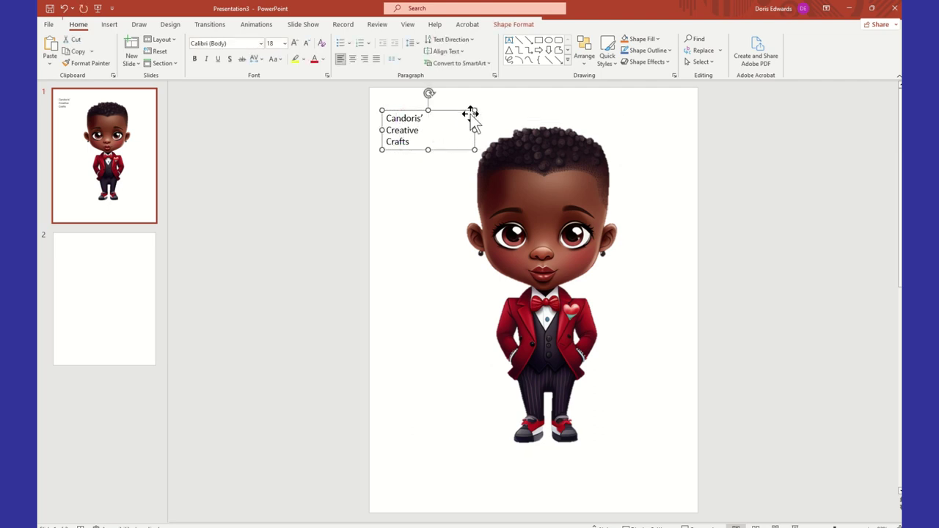
left_click_drag(386, 118, 429, 140)
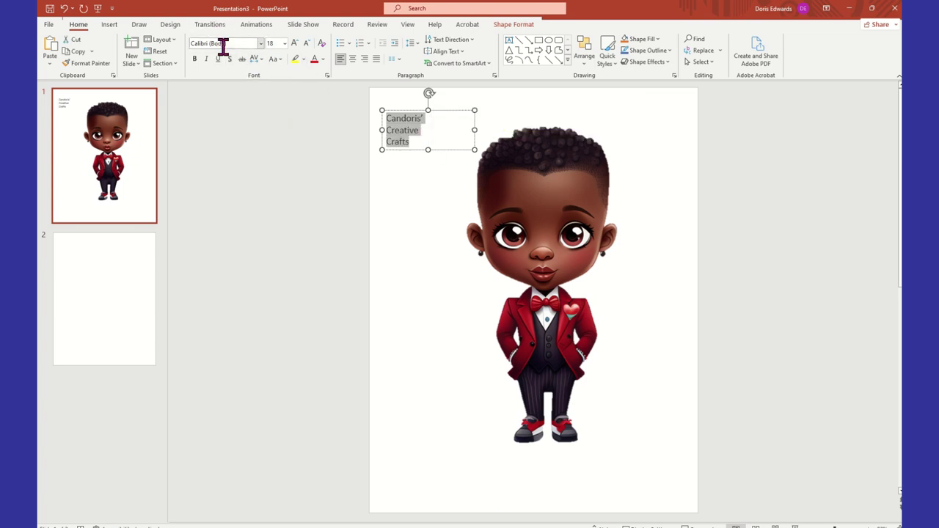
left_click(261, 43)
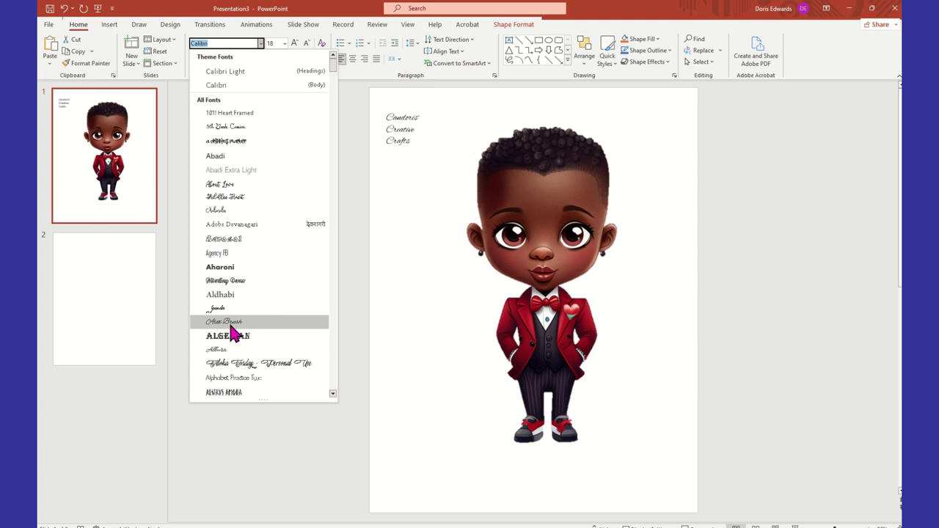
left_click(232, 350)
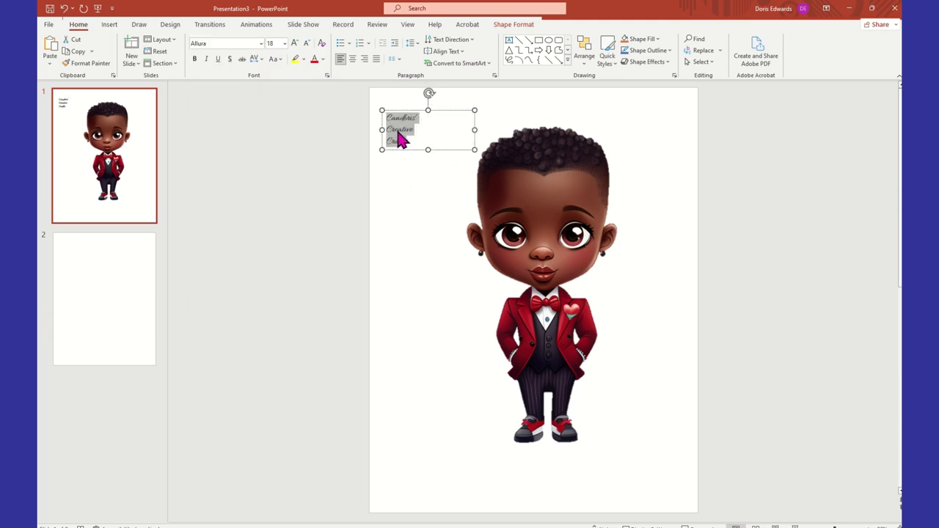
key("Escape")
key("Escape")
left_click_drag(467, 129, 423, 126)
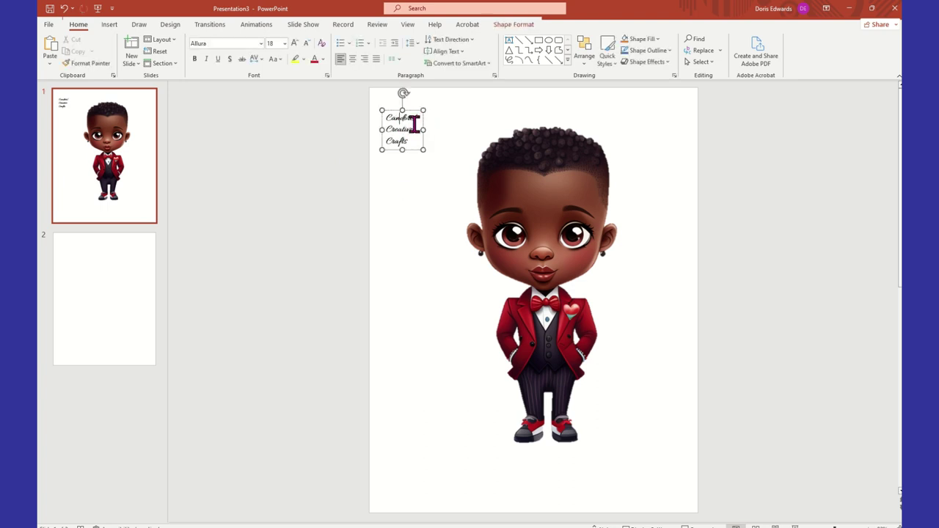
Make the Candoris' Creative Crafts text bold, widen its box slightly to keep each word on one line, and centre all three lines.
left_click(194, 59)
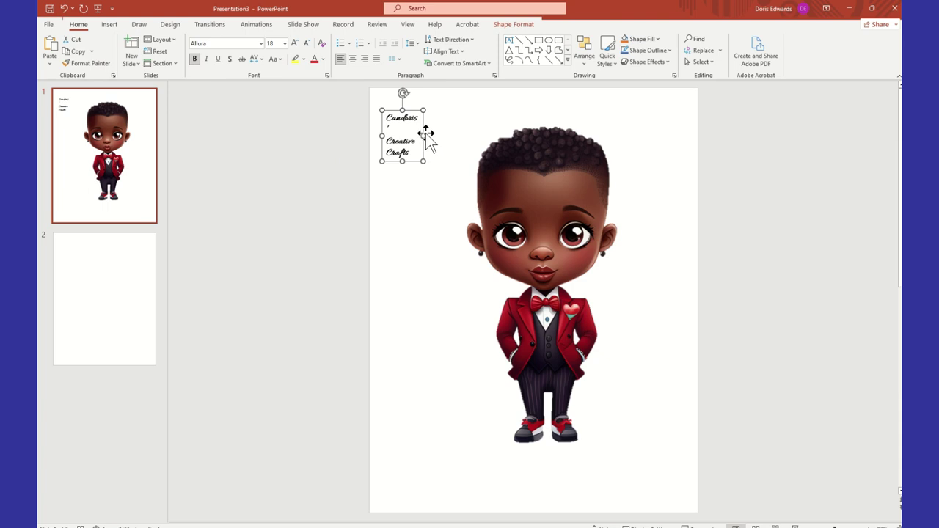
left_click_drag(421, 137, 427, 136)
left_click(415, 184)
left_click(396, 130)
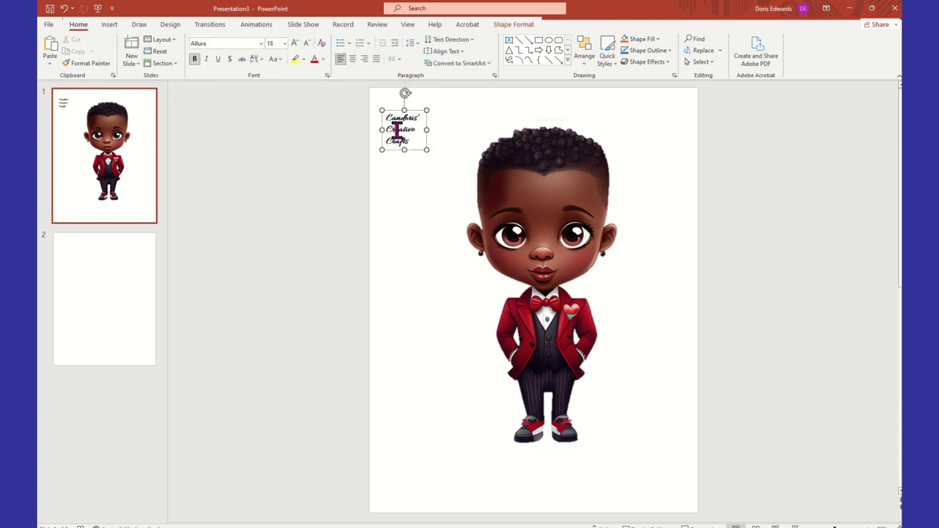
left_click(352, 59)
left_click_drag(384, 116, 414, 143)
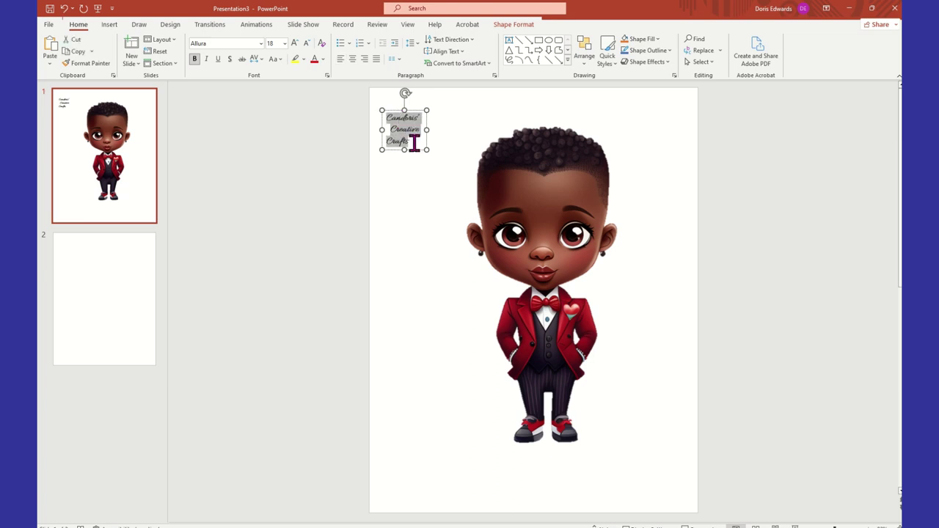
left_click(352, 59)
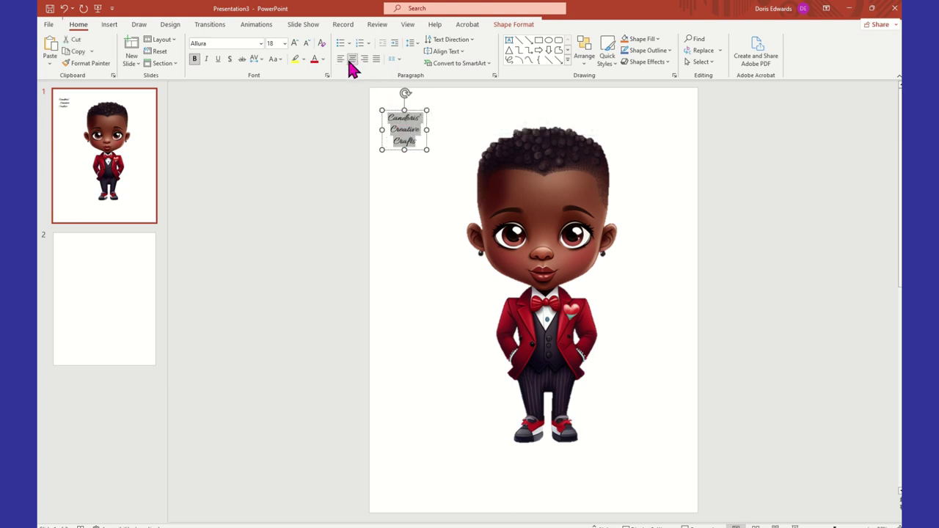
left_click(400, 185)
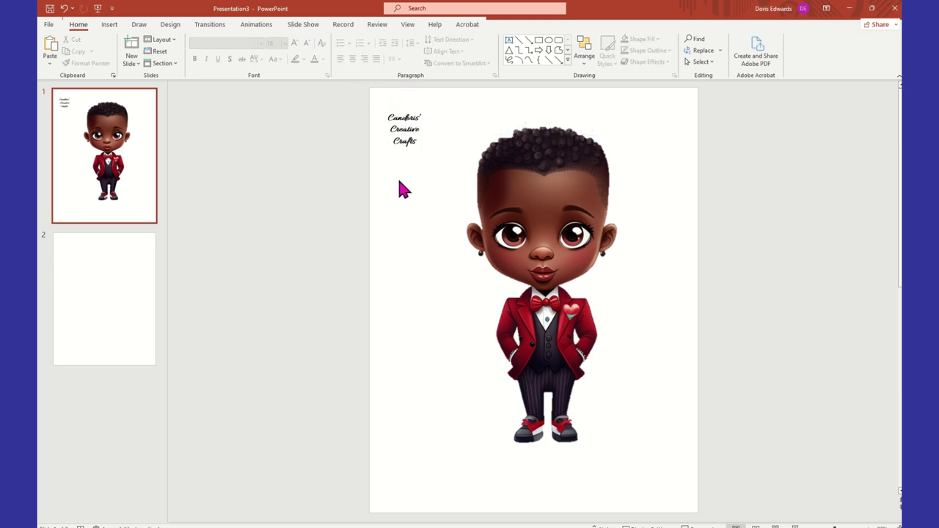
Set the Candoris' Creative Crafts text to size 32, widen its box so each word fits on one line, and leave the box selected.
left_click(424, 129)
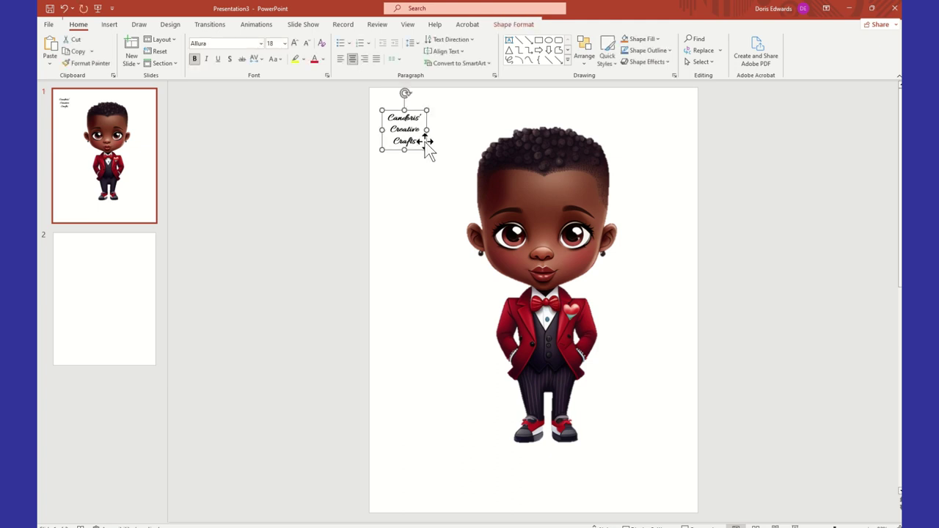
left_click(284, 44)
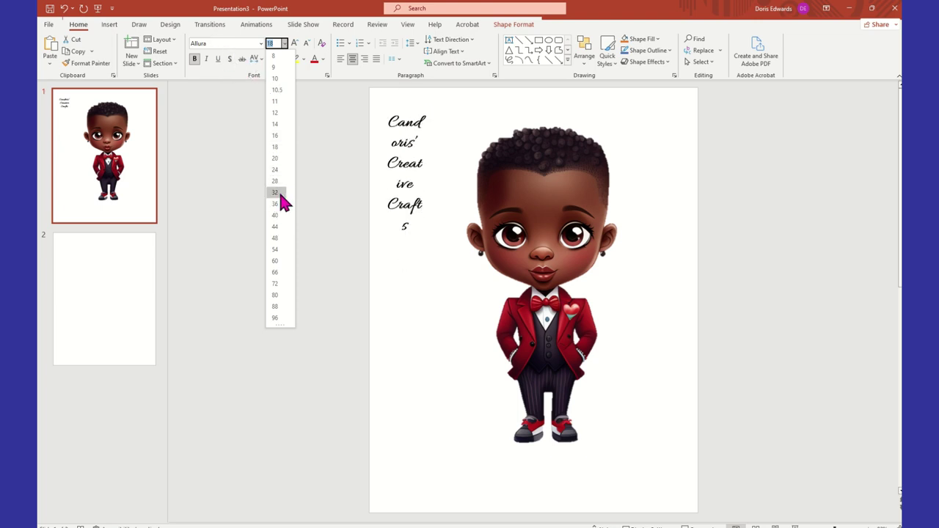
left_click(279, 192)
left_click_drag(427, 174, 460, 164)
left_click(440, 209)
left_click(396, 121)
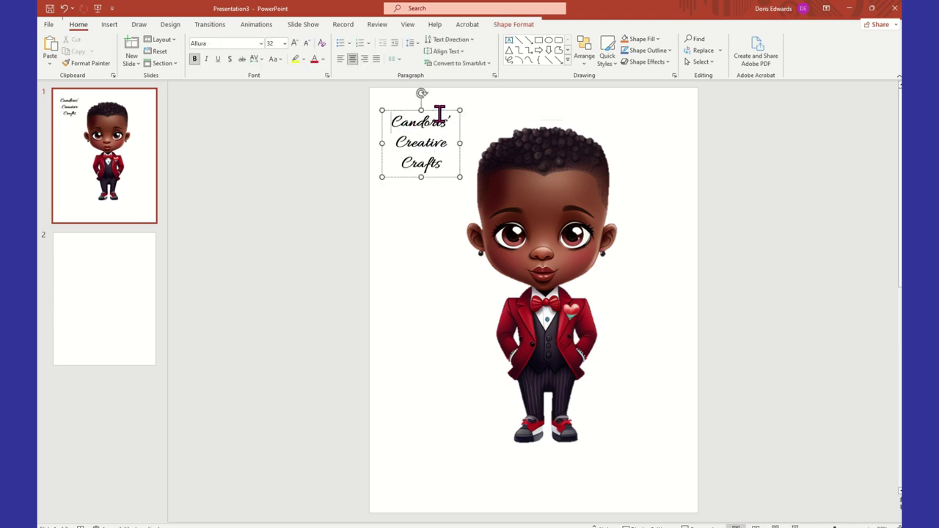
left_click(424, 229)
left_click(380, 191)
left_click(440, 126)
left_click(440, 110)
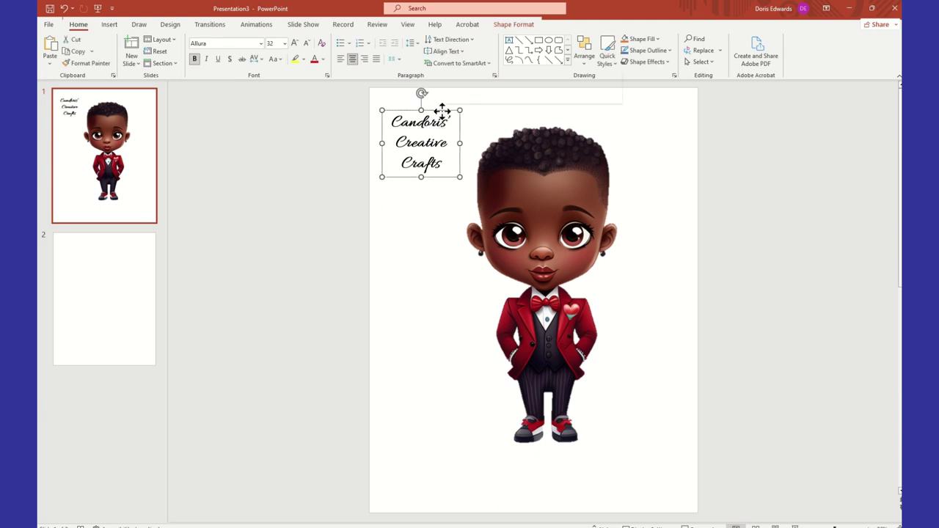
Save the Candoris' Creative Crafts text box as a PNG picture named "watermark test" on the Desktop.
right_click(442, 110)
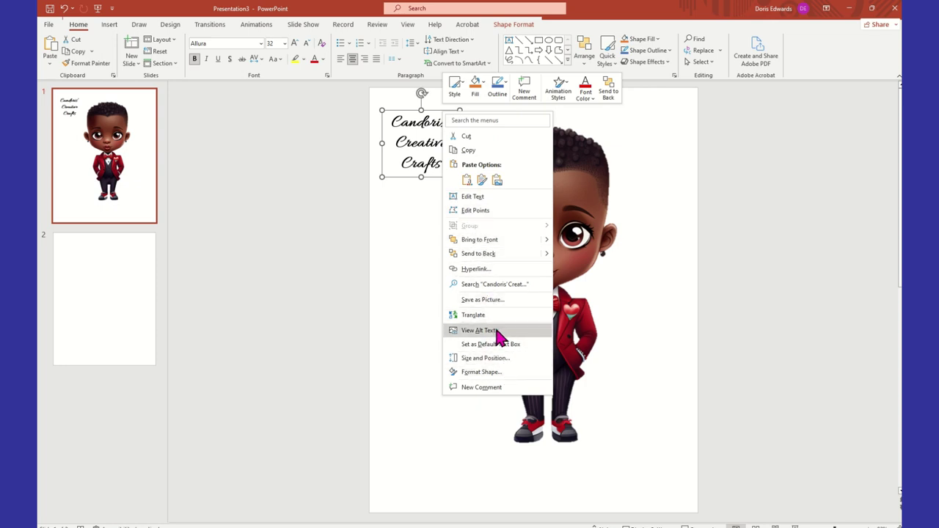
left_click(482, 303)
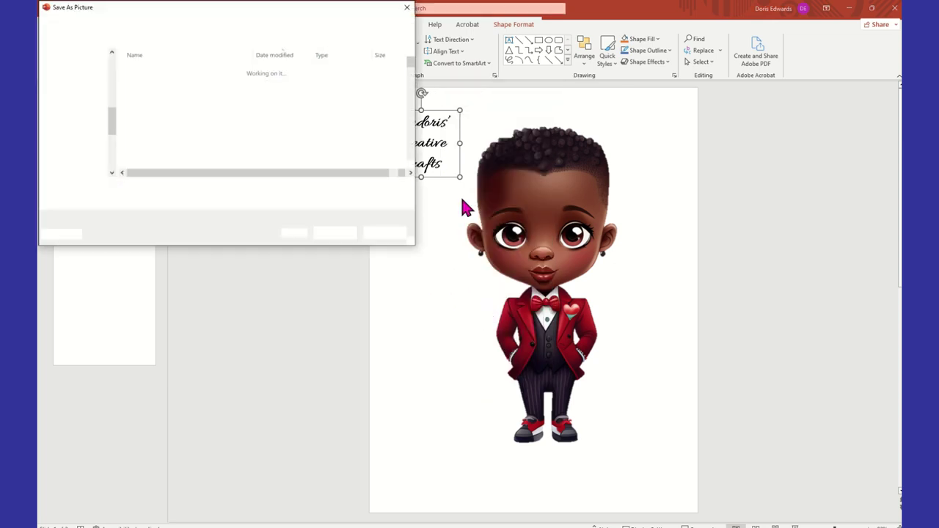
left_click_drag(112, 130, 100, 75)
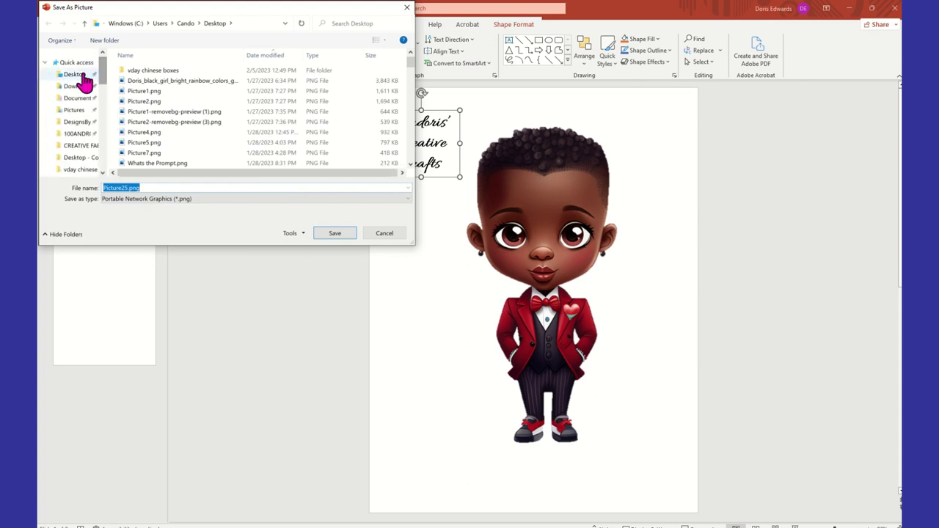
left_click(76, 75)
left_click(163, 188)
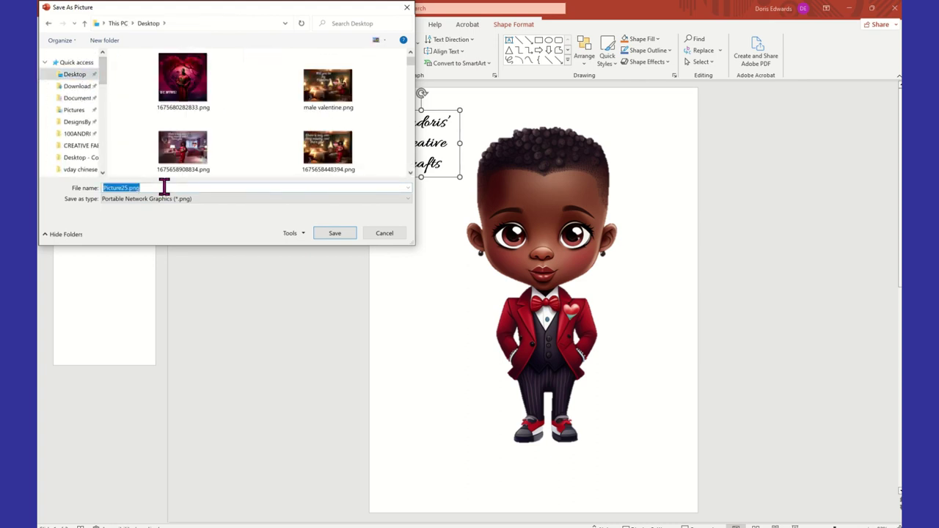
type("watermark test")
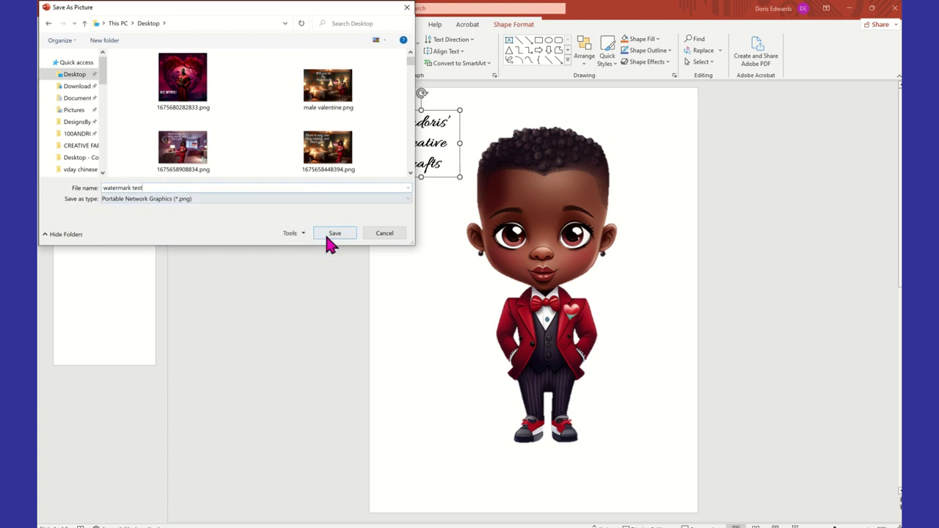
left_click(331, 233)
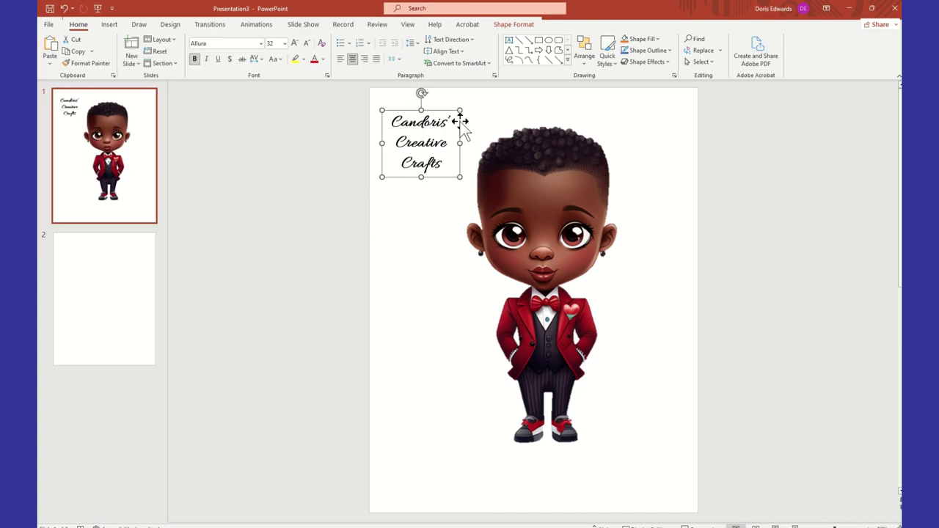
left_click(459, 121)
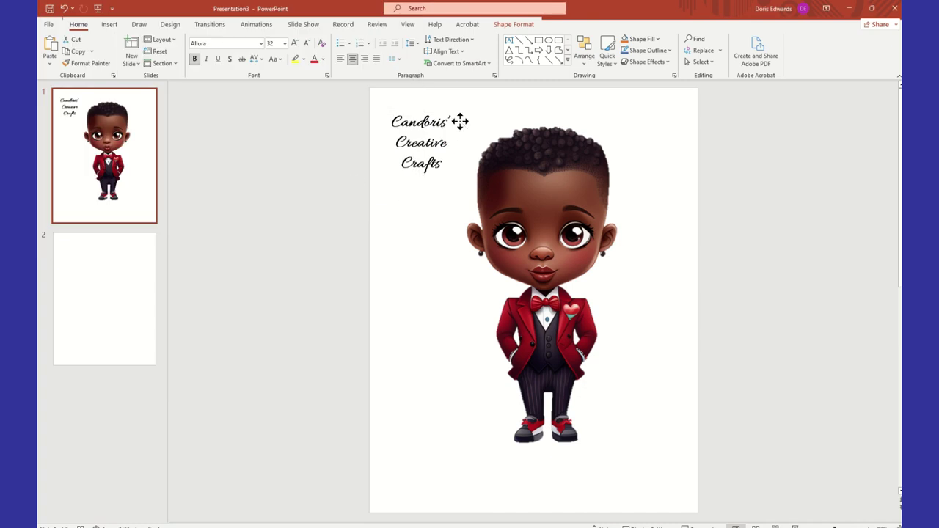
Copy the boy picture from slide 1 and paste it onto slide 2.
right_click(556, 162)
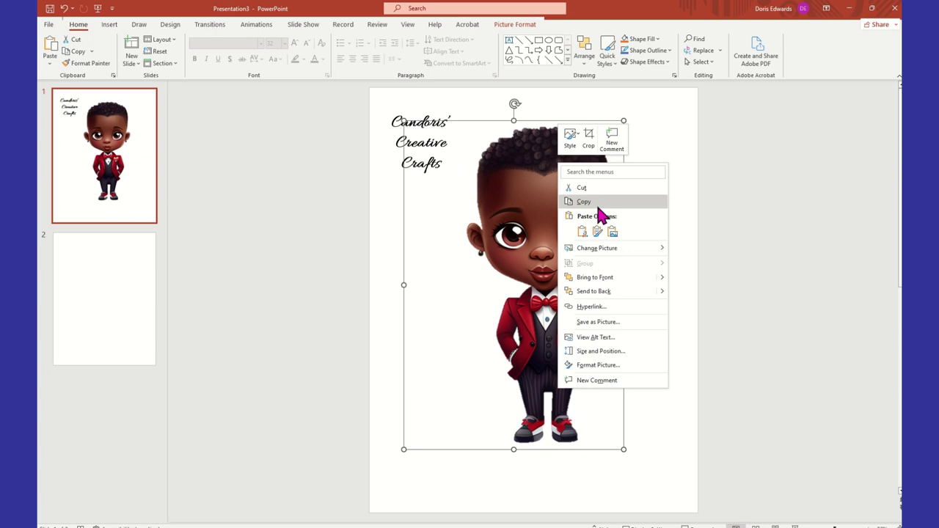
left_click(598, 203)
left_click(153, 258)
right_click(454, 147)
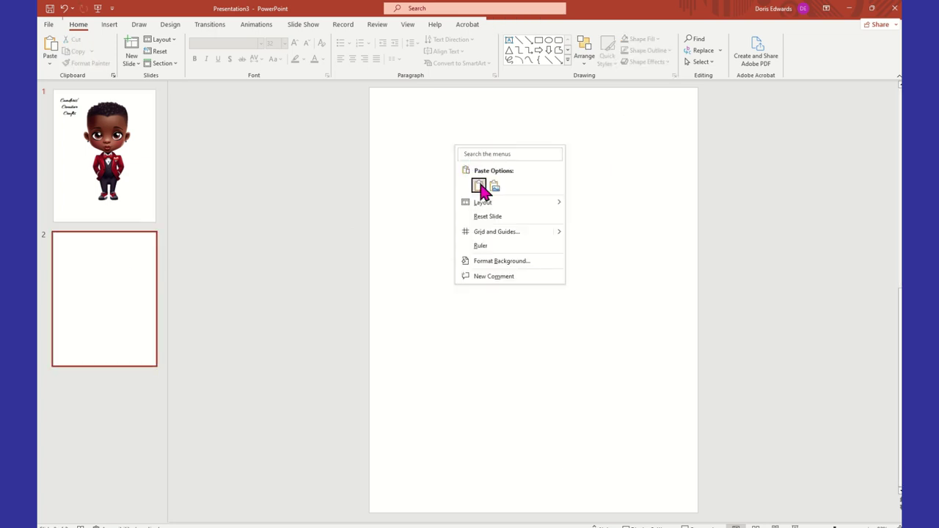
left_click(479, 183)
left_click(653, 245)
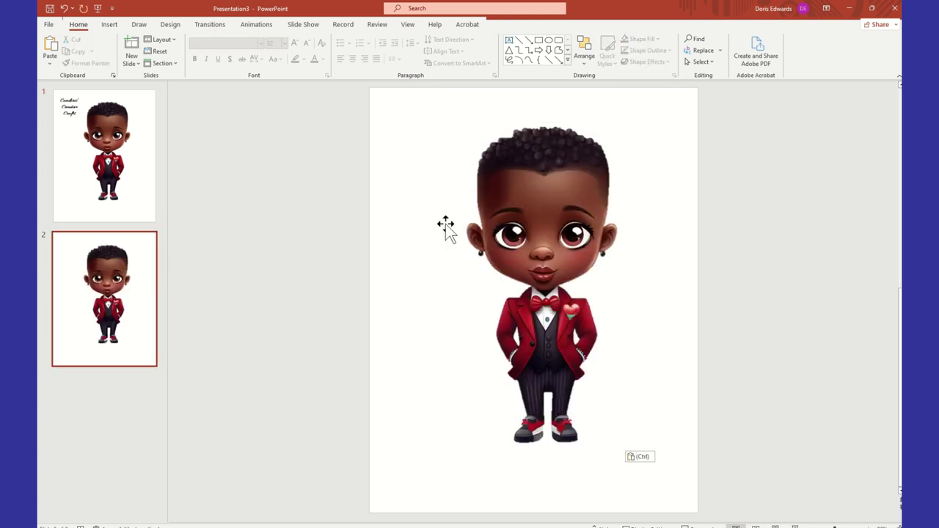
left_click(74, 114)
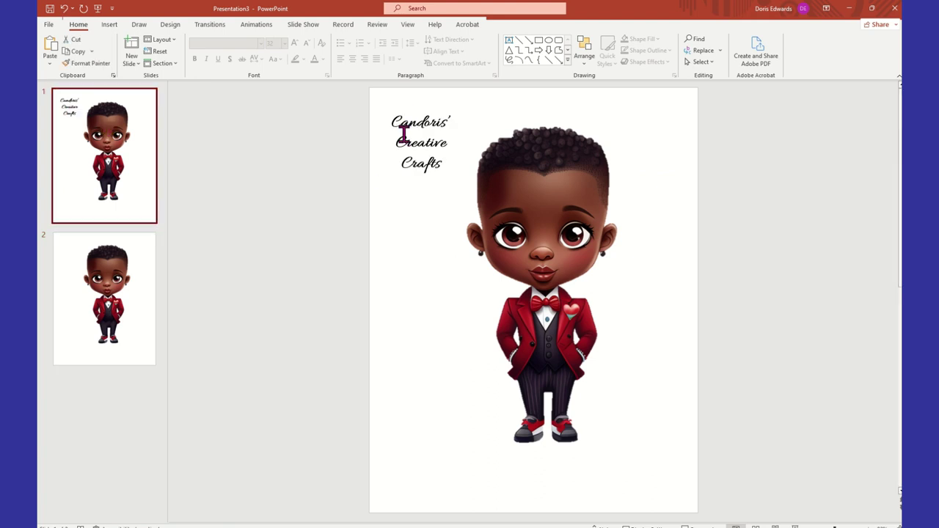
left_click(435, 147)
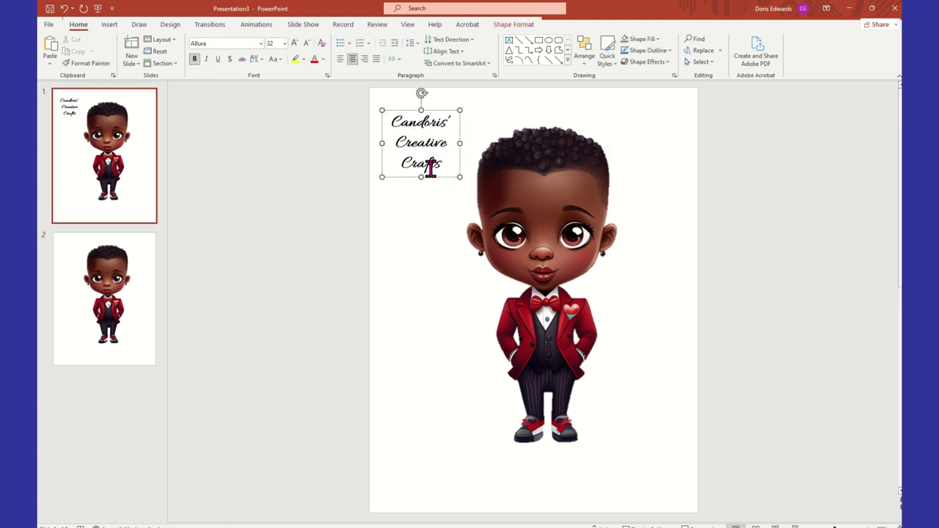
left_click(660, 149)
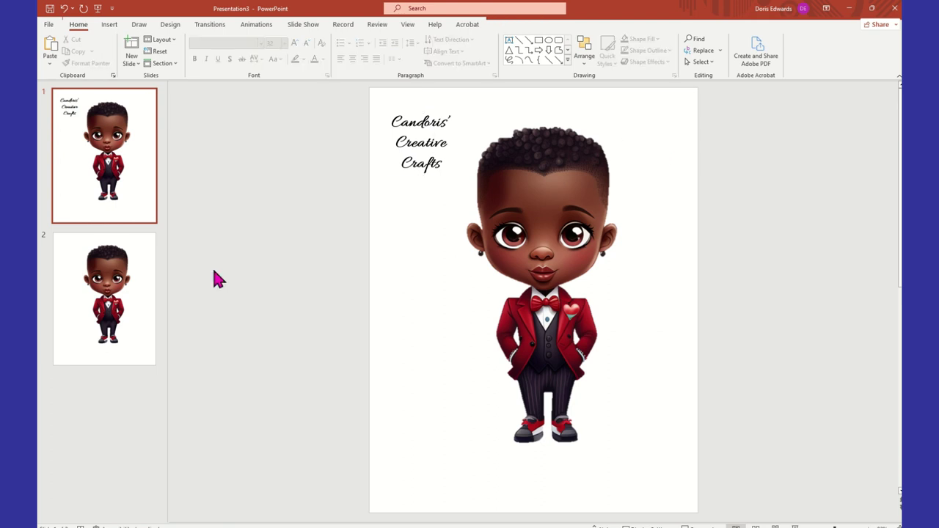
Insert "watermark test.png" from the Desktop onto slide 2 and place it over the boy's forehead.
left_click(129, 312)
key("ctrl+v")
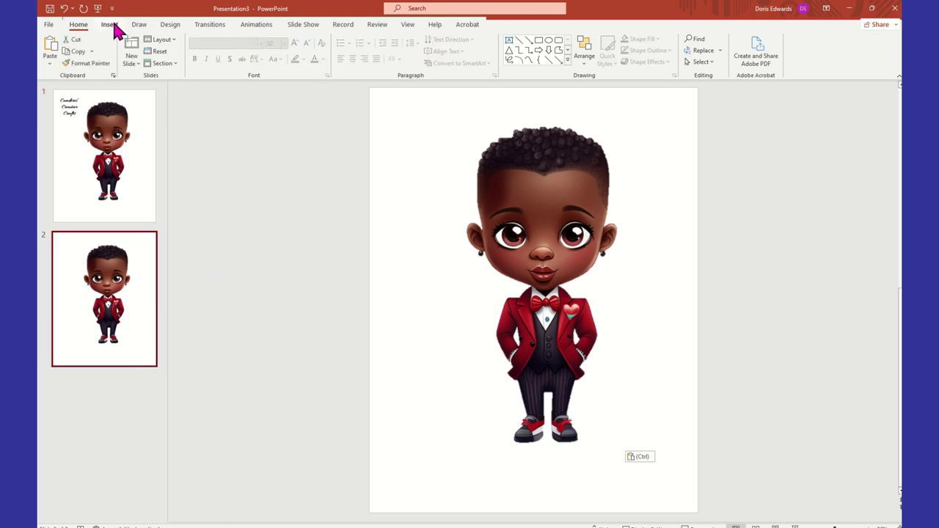
left_click(113, 26)
left_click(111, 66)
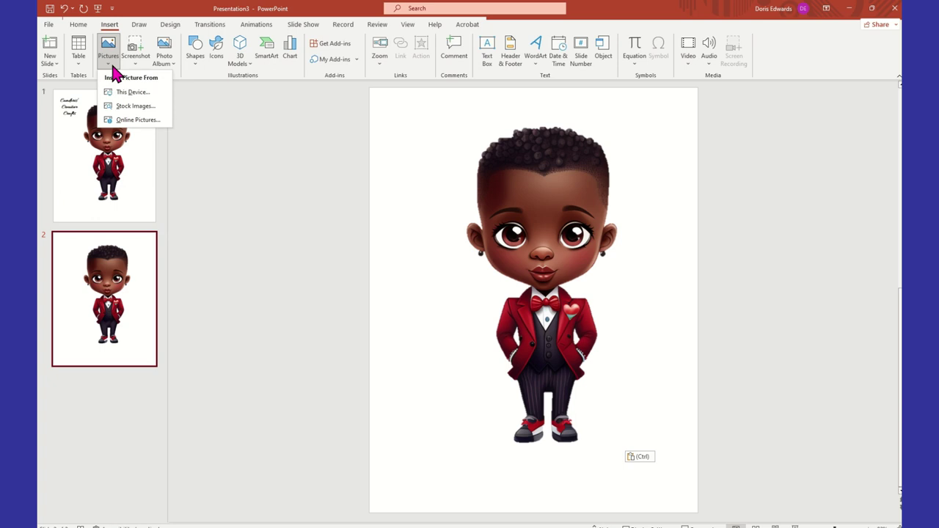
left_click(132, 91)
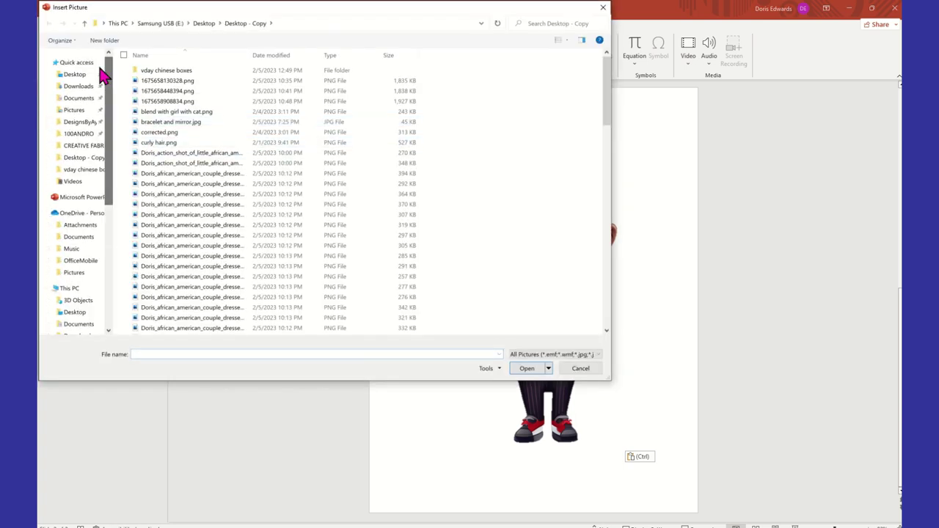
left_click(74, 74)
left_click(193, 95)
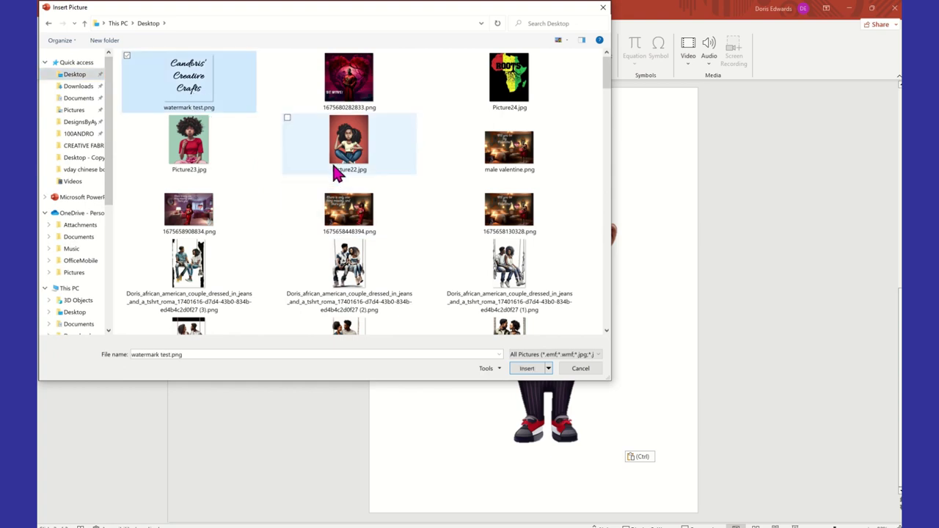
left_click(527, 371)
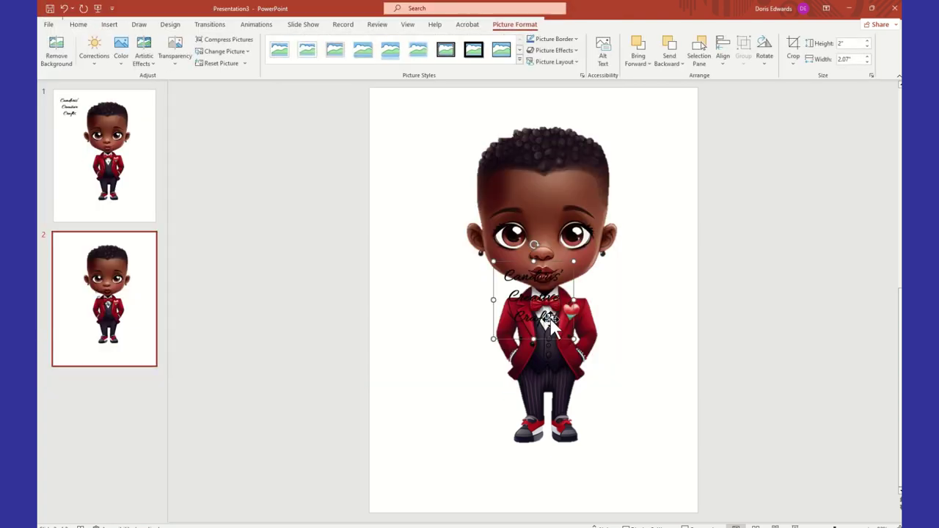
left_click_drag(548, 318, 561, 229)
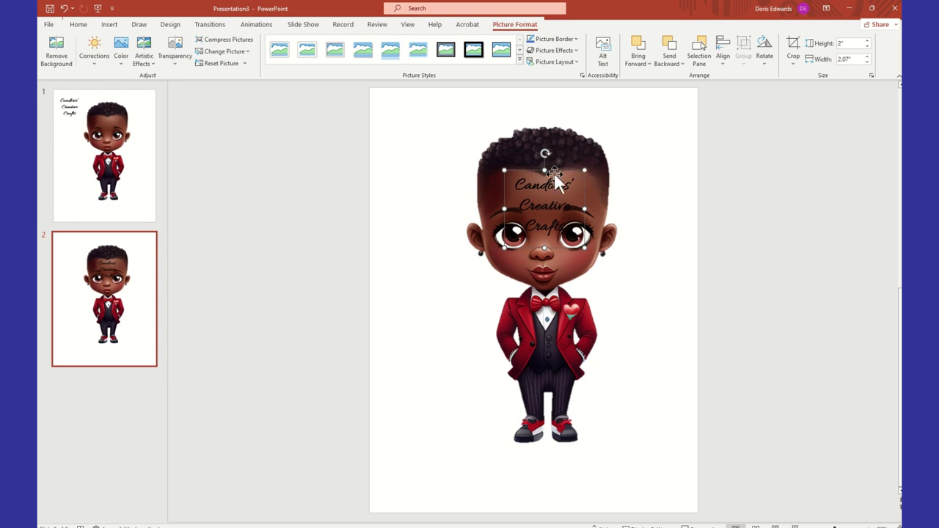
right_click(568, 197)
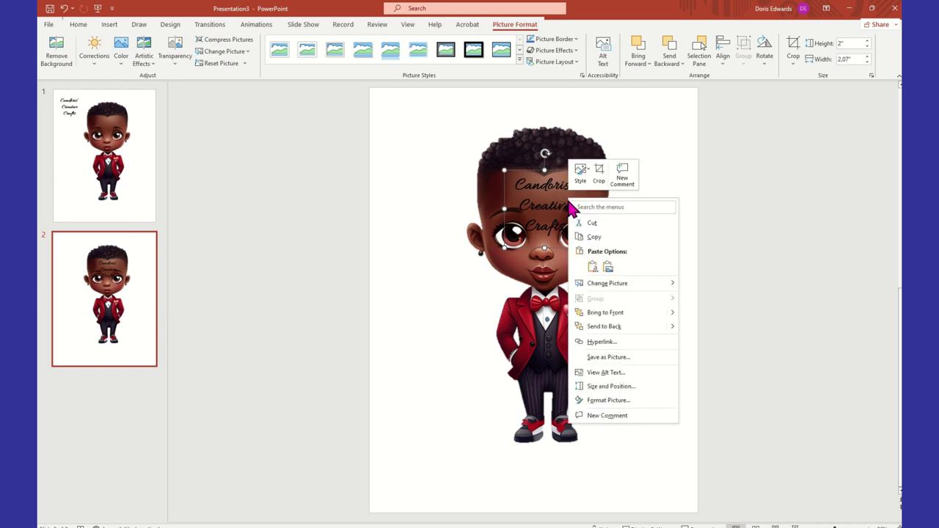
left_click(628, 400)
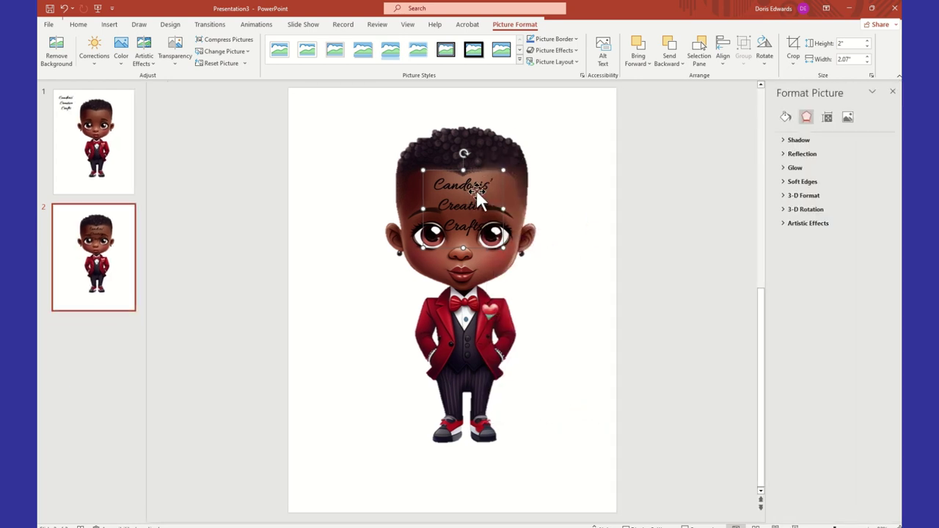
left_click(852, 122)
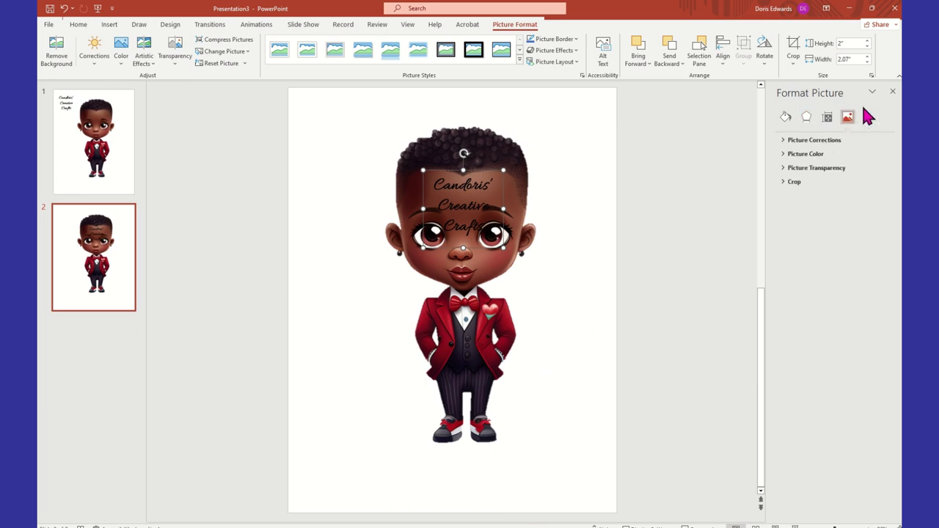
left_click(892, 91)
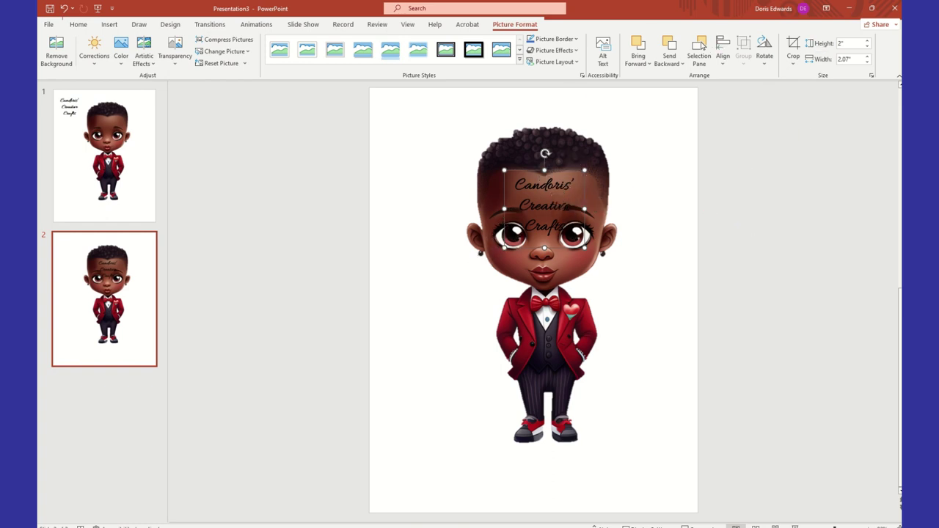
Set the picture transparency of the Candoris' Creative Crafts watermark to 84%.
left_click(871, 76)
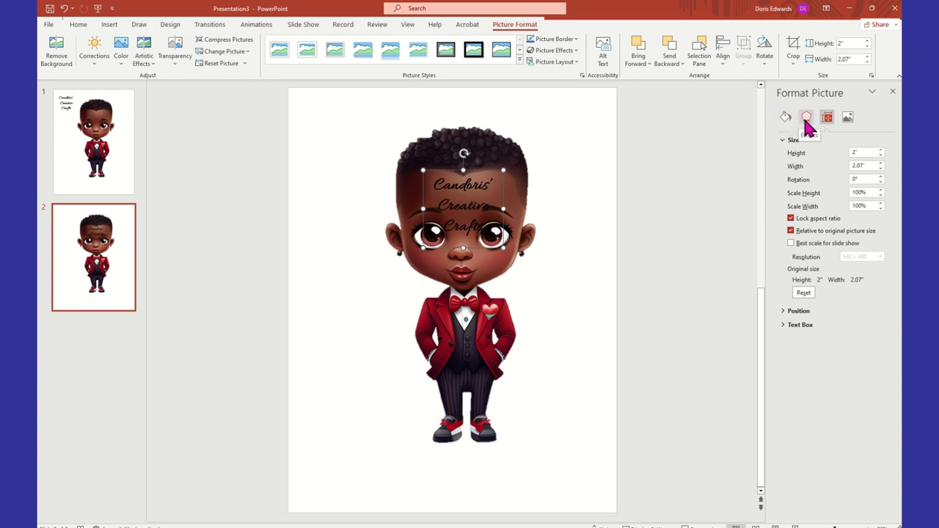
left_click(848, 119)
left_click(823, 171)
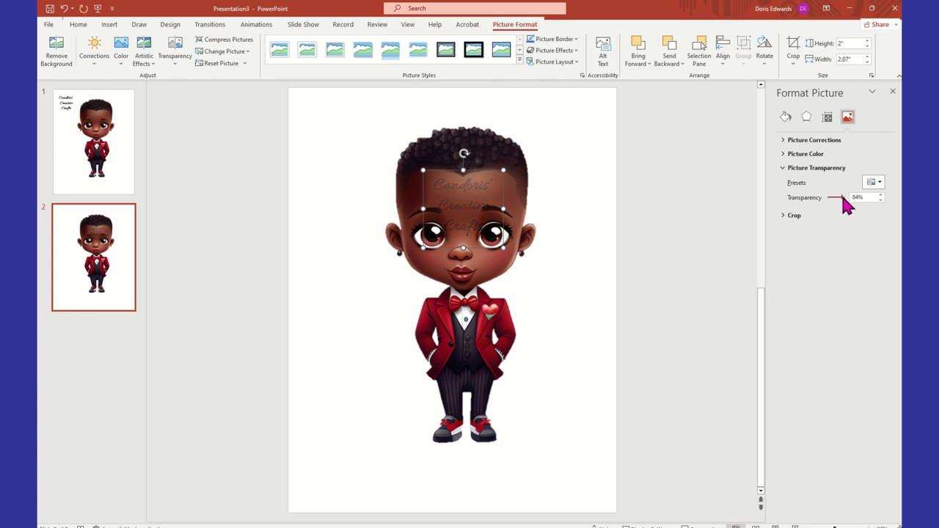
left_click(650, 210)
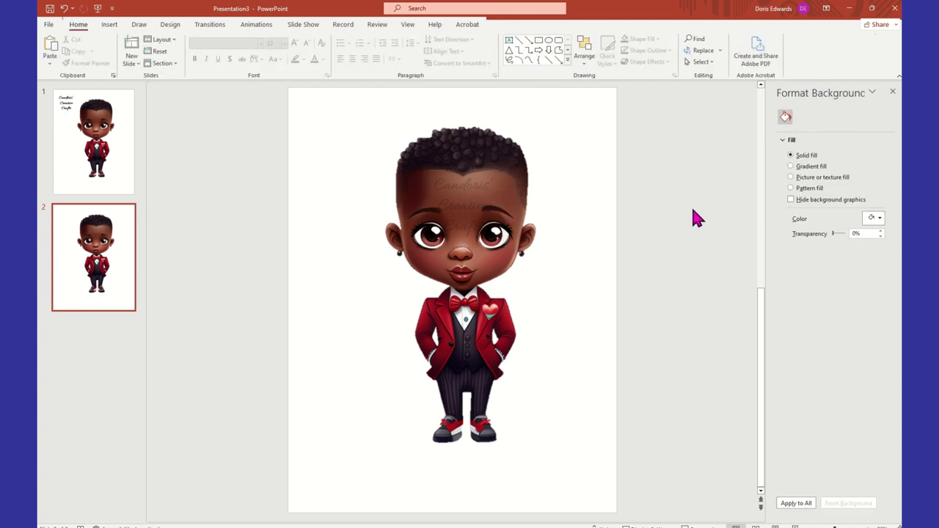
left_click(464, 189)
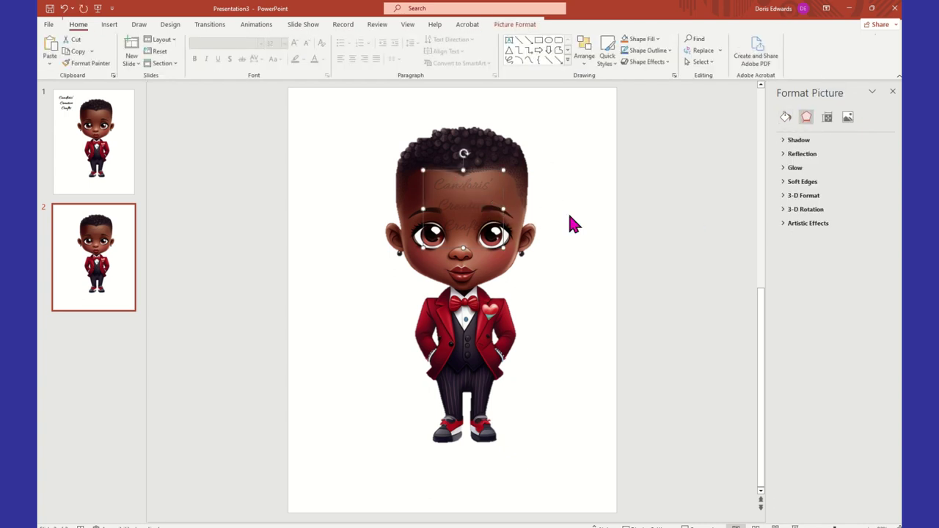
left_click(672, 227)
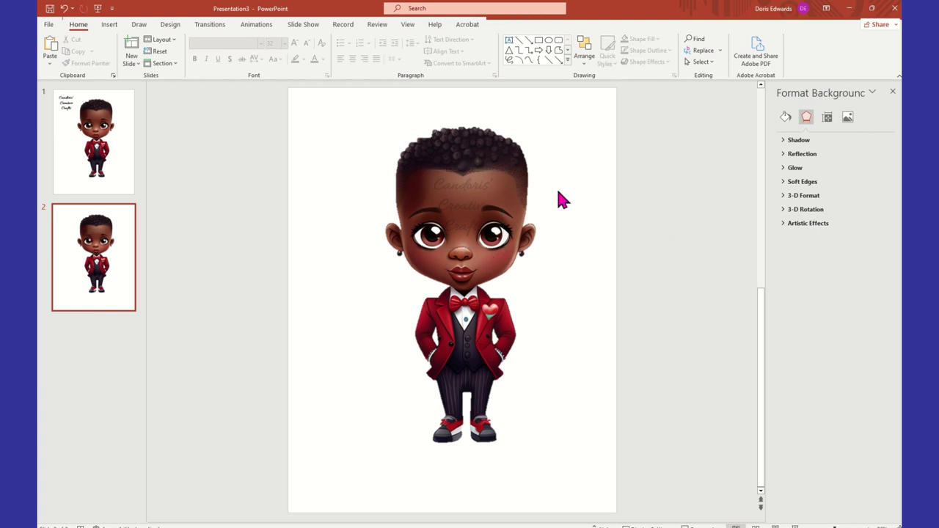
left_click(477, 188)
left_click(653, 230)
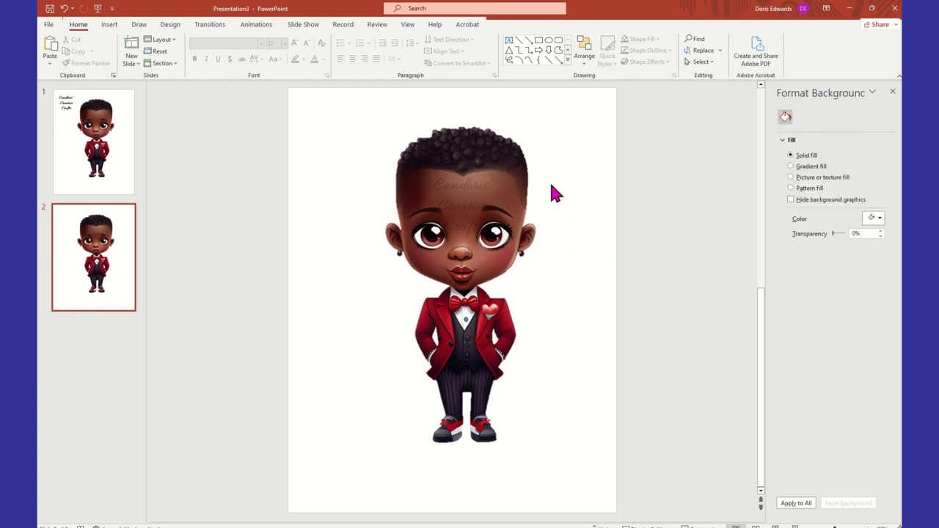
left_click(483, 192)
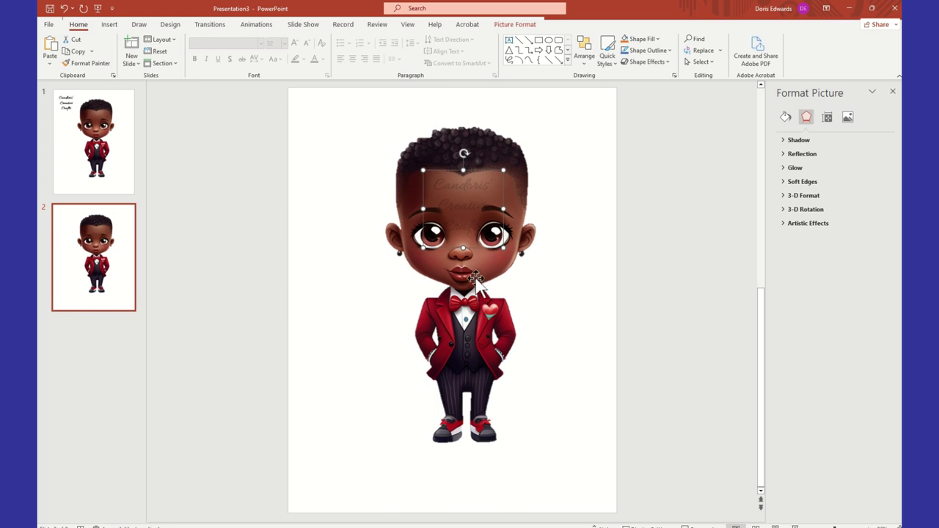
left_click(477, 313, "shift")
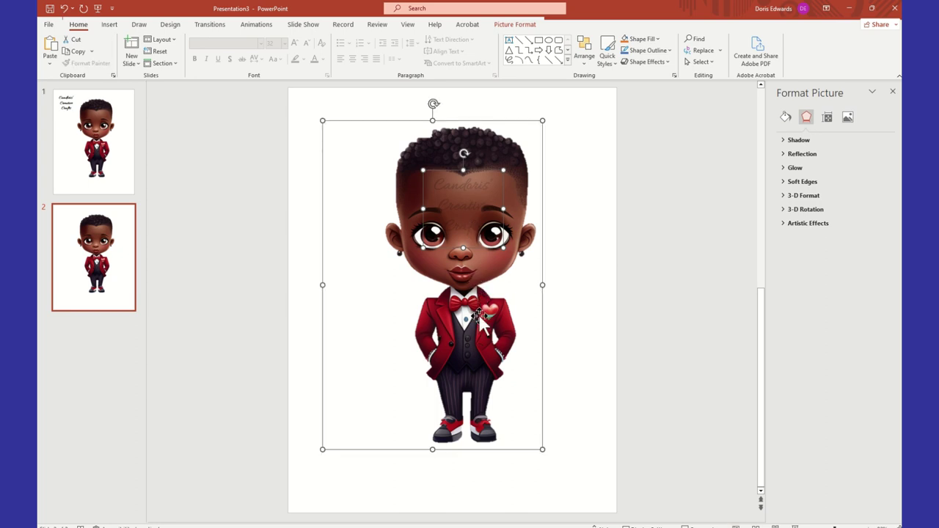
left_click(541, 293)
left_click(484, 293)
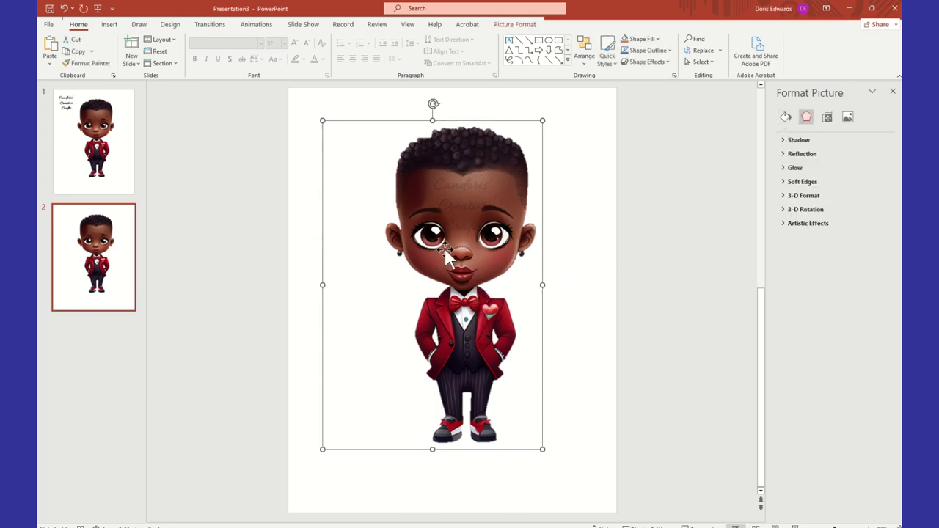
Move the Candoris' Creative Crafts watermark off the boy's face, past the right edge of slide 2.
left_click(478, 188)
left_click_drag(477, 188, 686, 194)
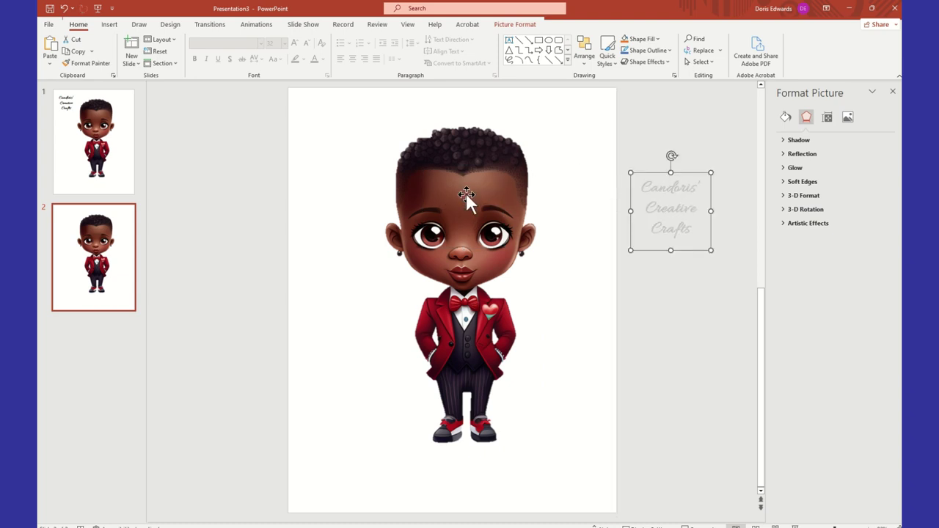
Crop the empty left margin off the boy picture on slide 2, bringing its width to 4.14".
left_click(491, 193)
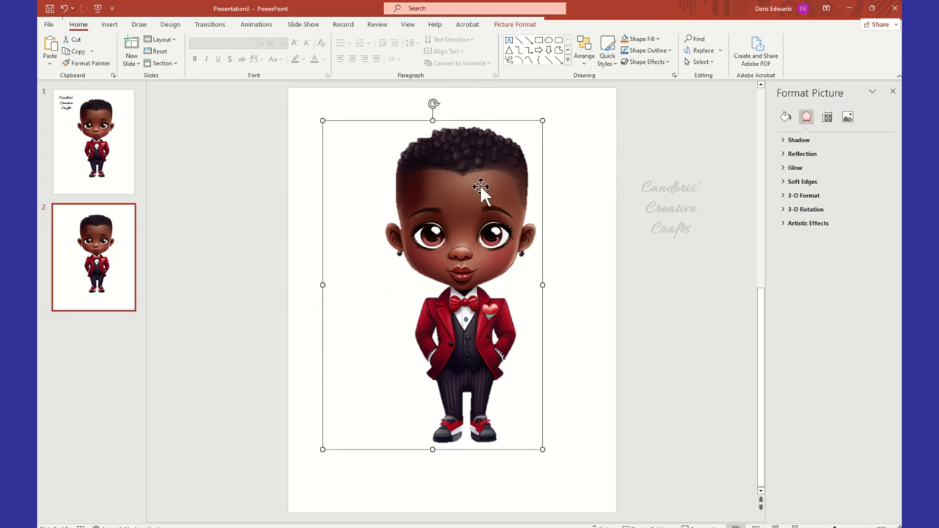
left_click(531, 29)
left_click(791, 65)
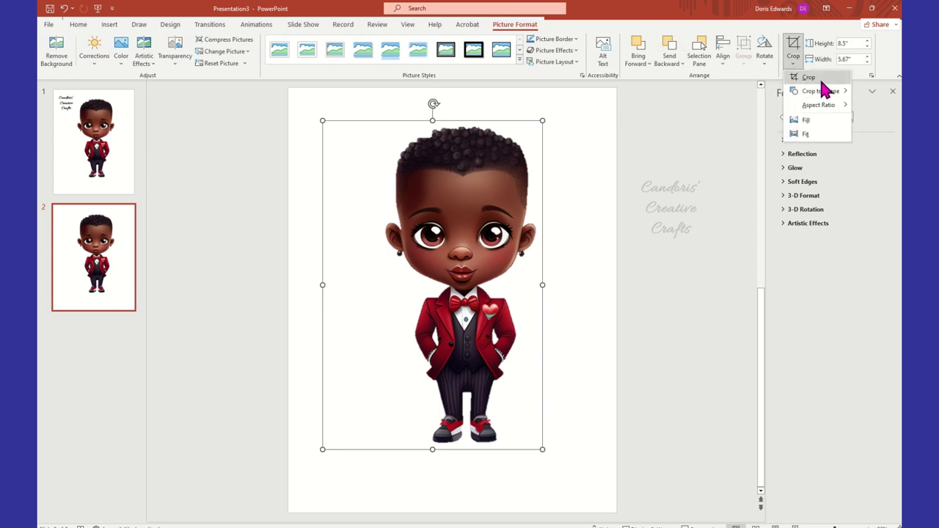
left_click(811, 78)
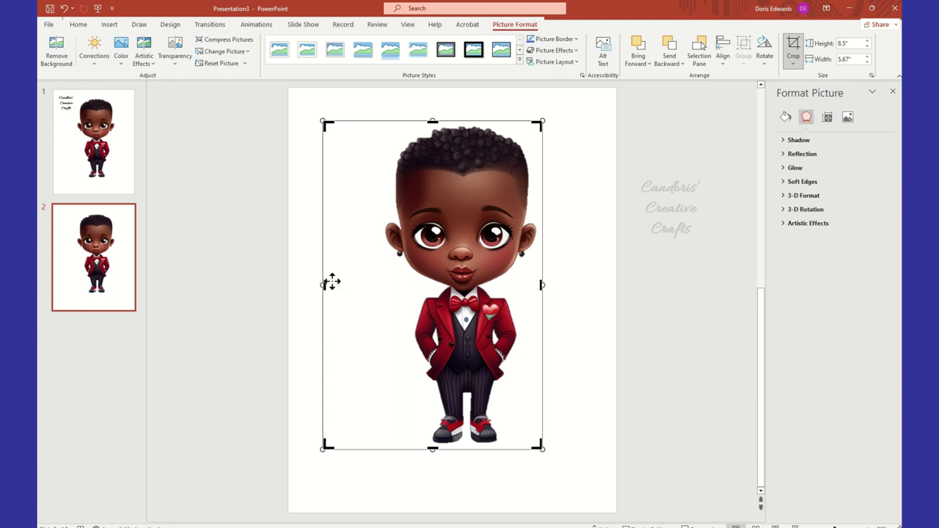
left_click_drag(322, 285, 382, 284)
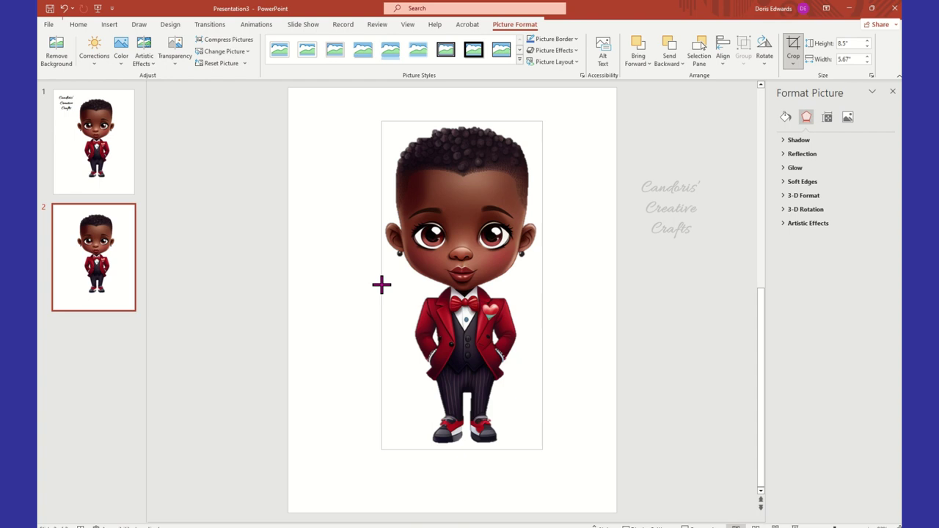
left_click_drag(381, 284, 382, 287)
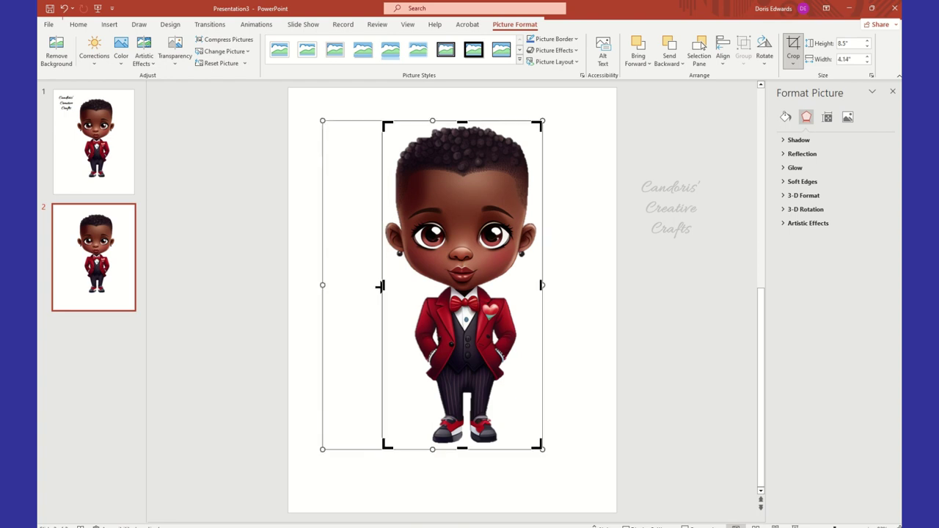
left_click(573, 314)
left_click(513, 308)
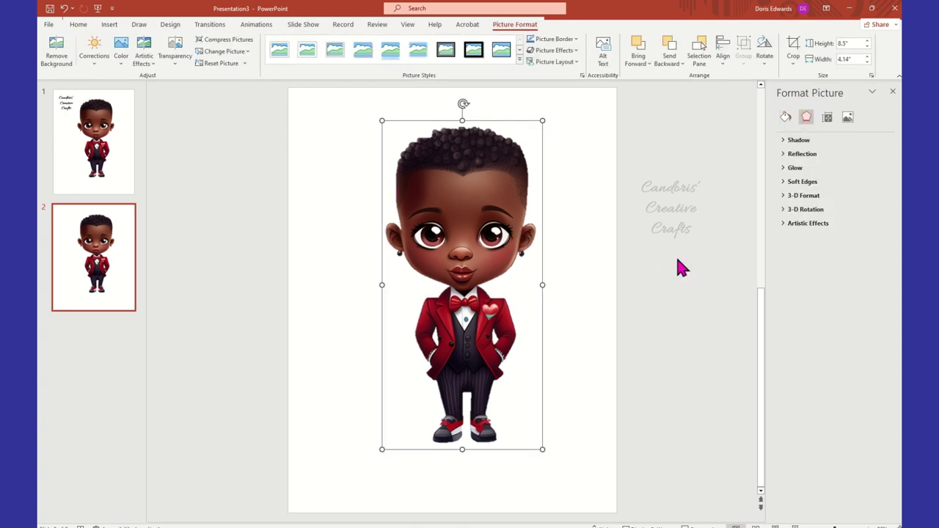
Move the Candoris' Creative Crafts watermark back over the boy's face and adjust it to sit on his forehead.
left_click(675, 231)
left_click_drag(683, 246, 483, 250)
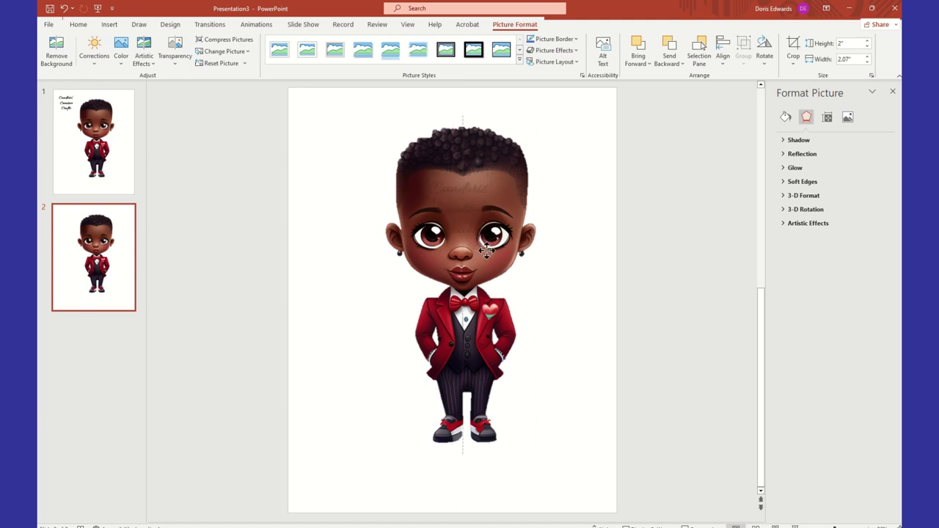
left_click(639, 253)
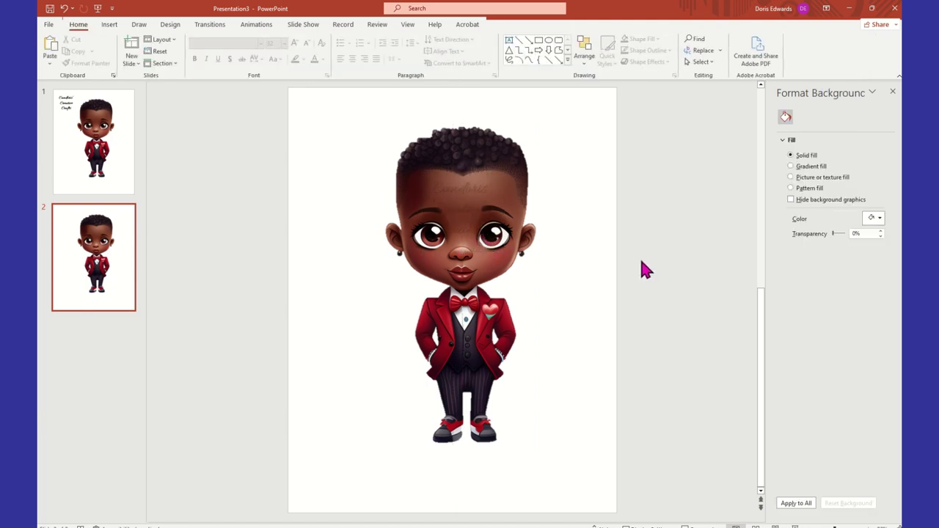
left_click(495, 233)
left_click_drag(499, 251, 470, 195)
left_click(640, 253)
Group the boy picture with the watermark and move the group toward the upper-left part of slide 2.
left_click_drag(351, 106, 605, 484)
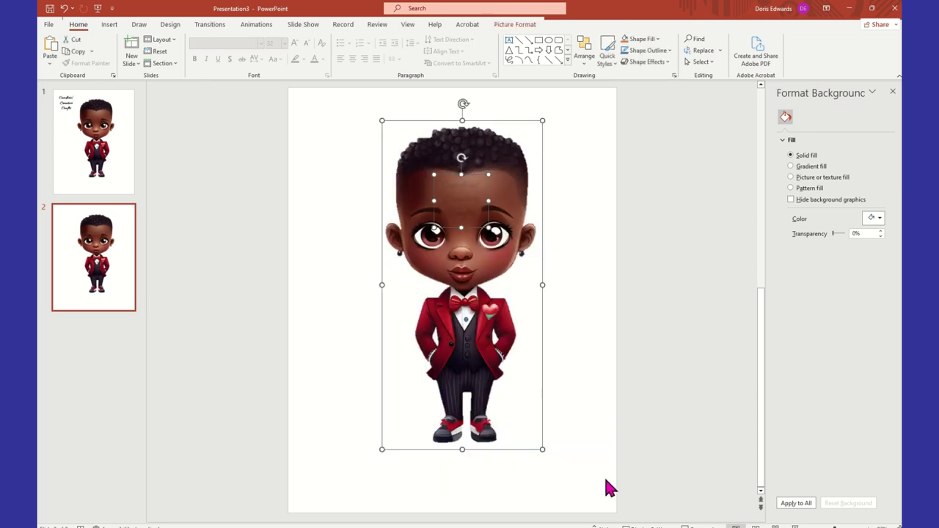
right_click(490, 218)
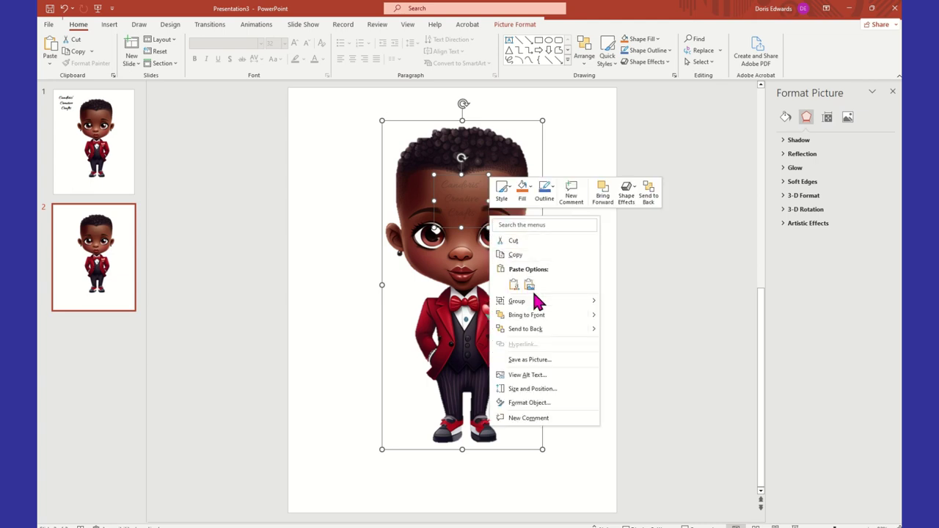
mouse_move(531, 304)
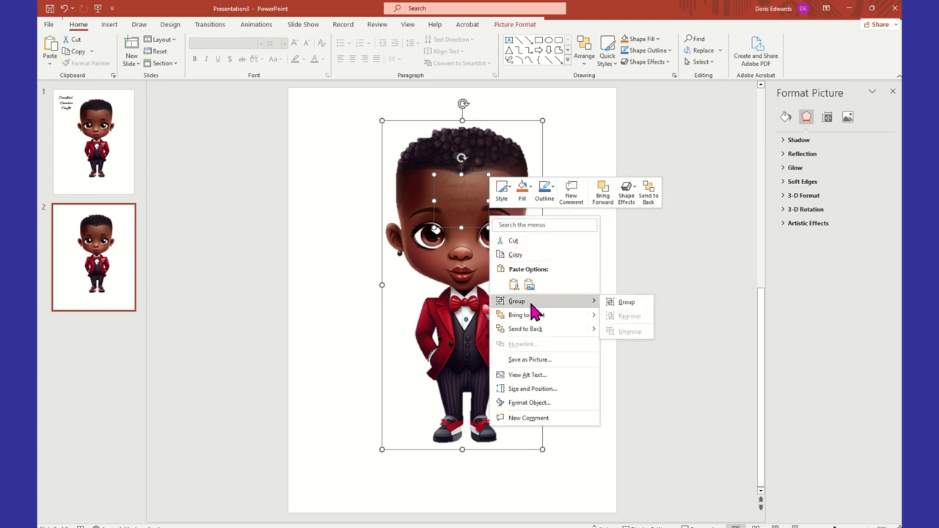
left_click(627, 302)
left_click(642, 323)
left_click_drag(519, 233, 468, 211)
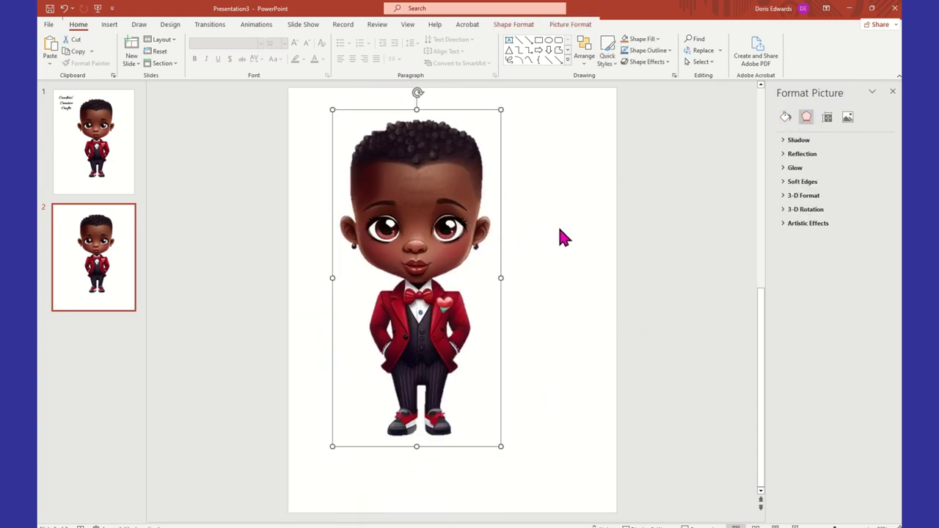
Save the grouped boy and watermark as the PNG picture Picture26.png on the Desktop, and move the group slightly lower on slide 2.
left_click(556, 245)
left_click(439, 179)
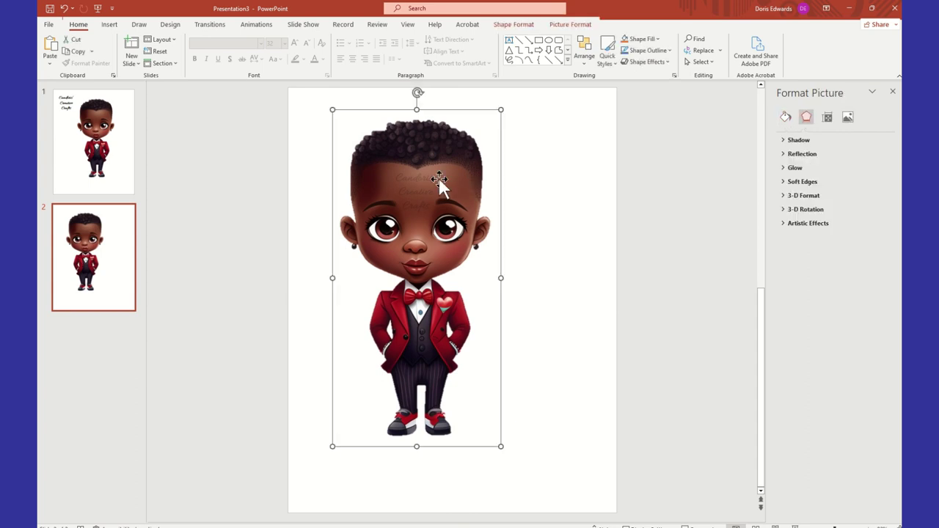
right_click(439, 179)
left_click(564, 117)
left_click(456, 182)
right_click(459, 185)
left_click(558, 122)
left_click(558, 136)
left_click(456, 140)
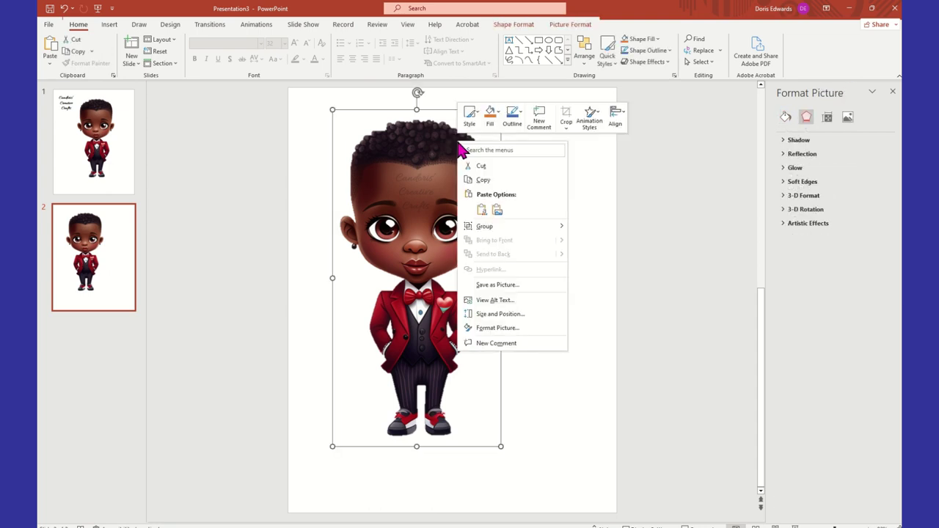
left_click(531, 286)
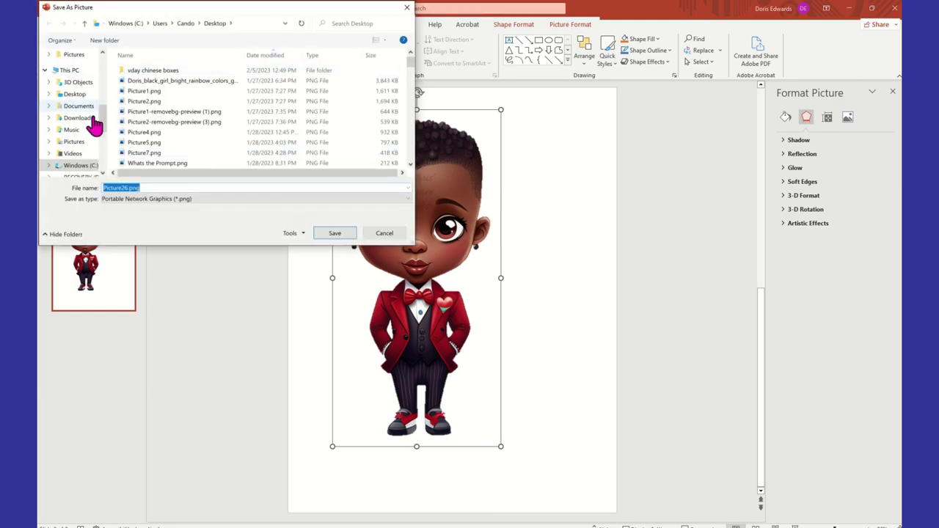
left_click_drag(102, 123, 104, 53)
left_click(82, 75)
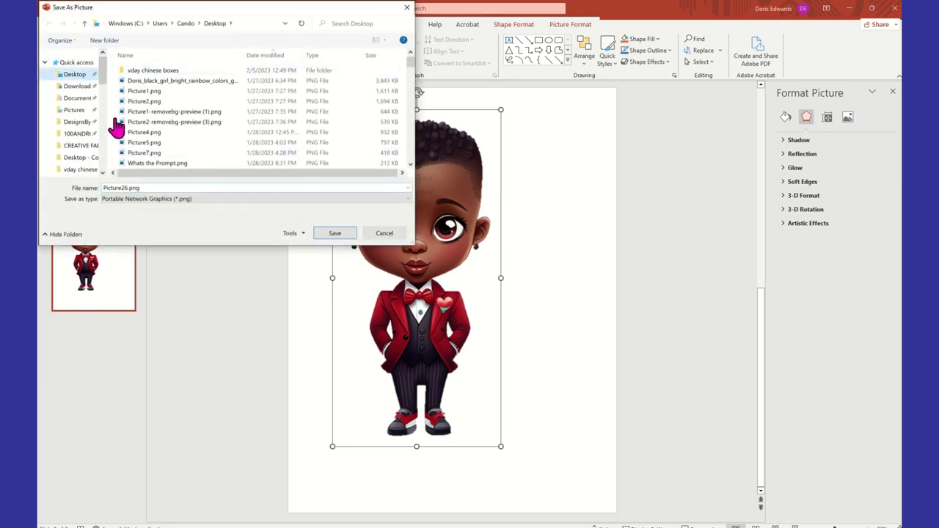
left_click(335, 233)
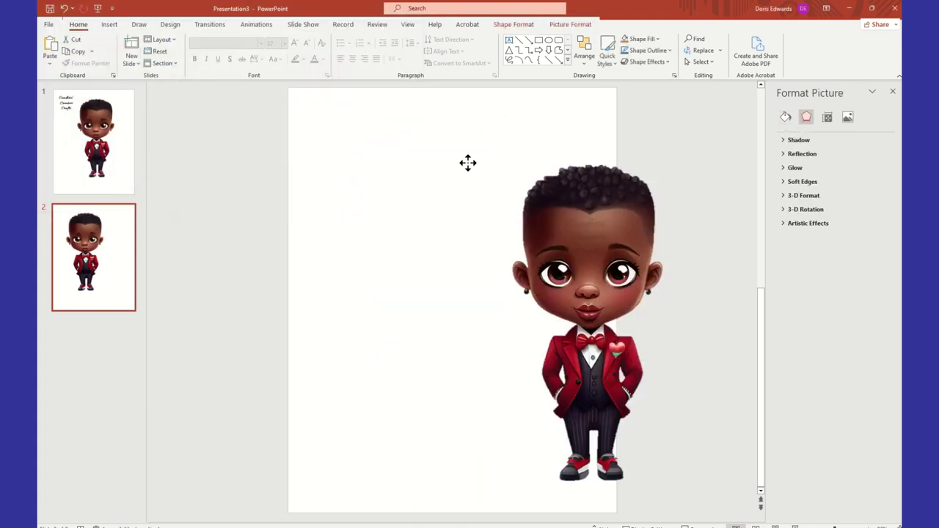
left_click_drag(413, 152, 429, 167)
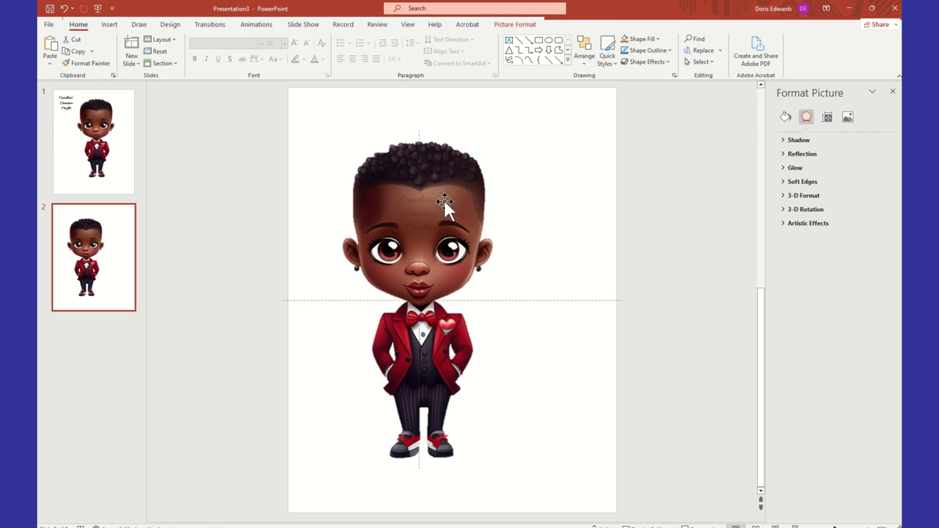
left_click(528, 214)
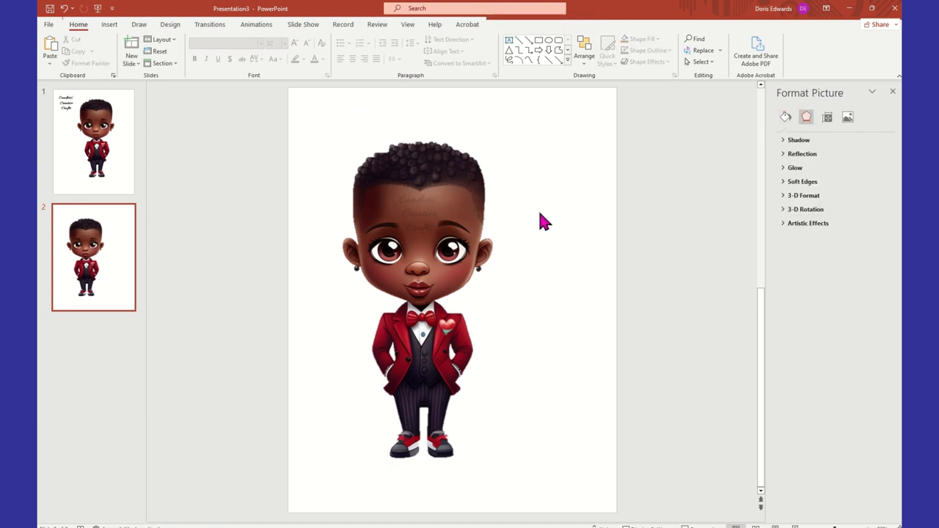
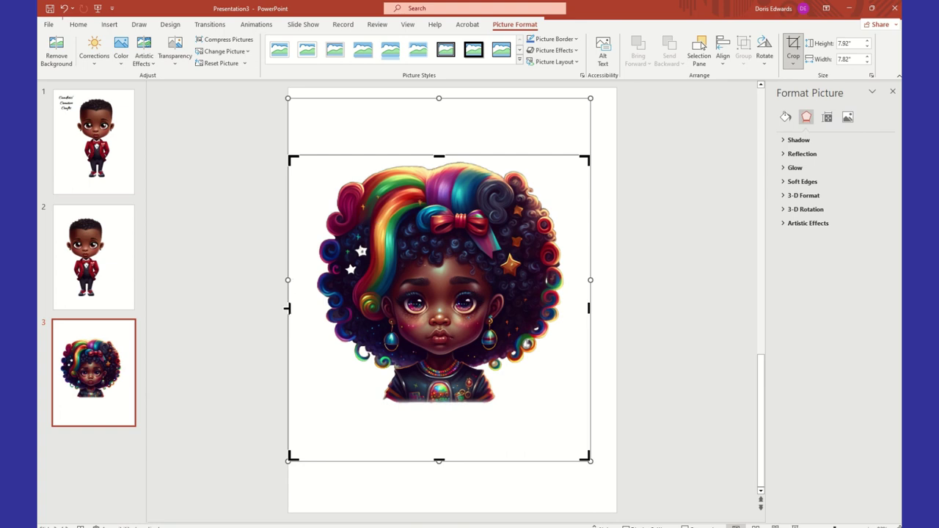
Crop the left, bottom and right margins of the rainbow-haired girl picture on slide 3 to 6.53" high by 6.59" wide and move it higher.
left_click_drag(287, 308, 313, 309)
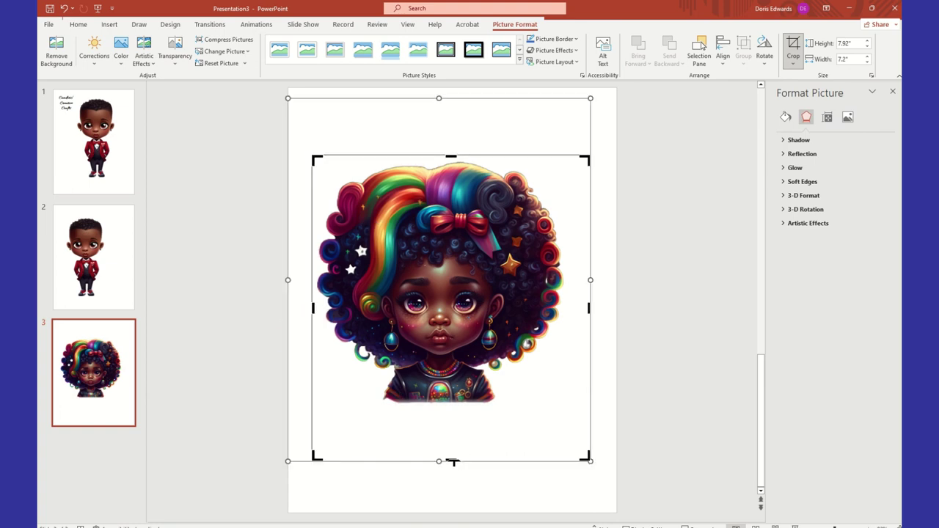
left_click_drag(453, 459, 453, 404)
left_click_drag(588, 278, 566, 277)
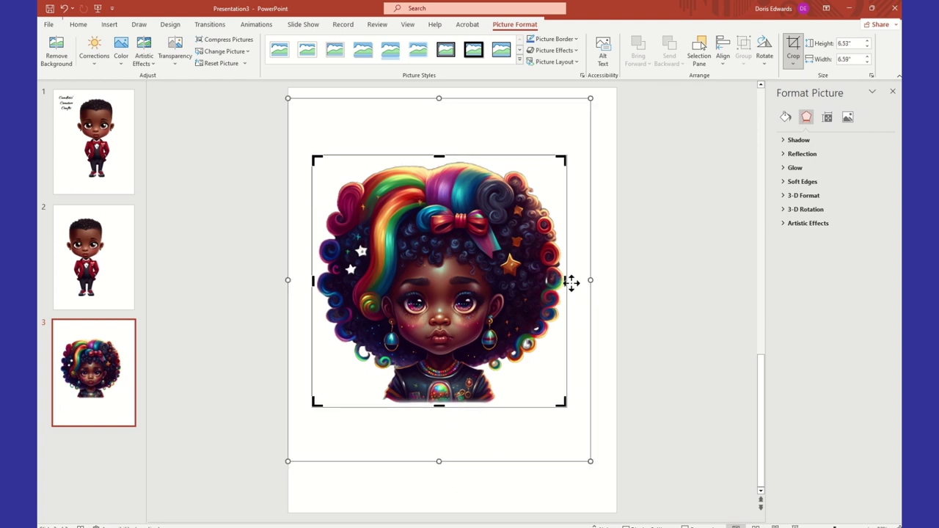
left_click(637, 314)
left_click(517, 275)
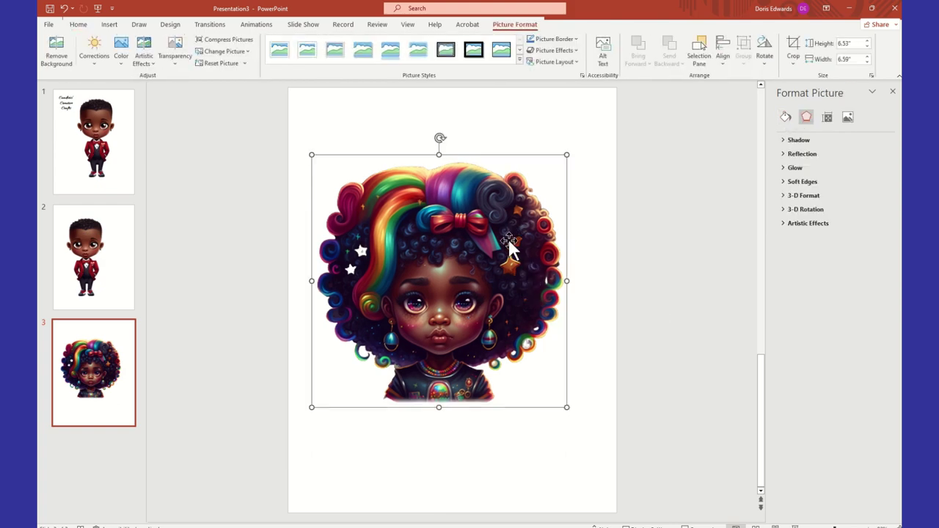
left_click_drag(508, 237, 496, 196)
left_click(627, 283)
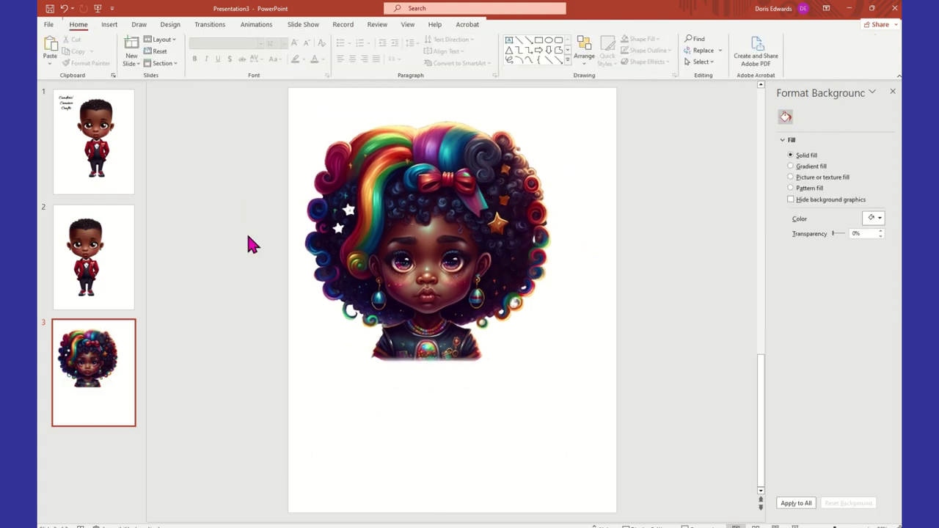
Copy the watermark from the boy's forehead on slide 2 and paste it onto slide 3.
left_click(94, 257)
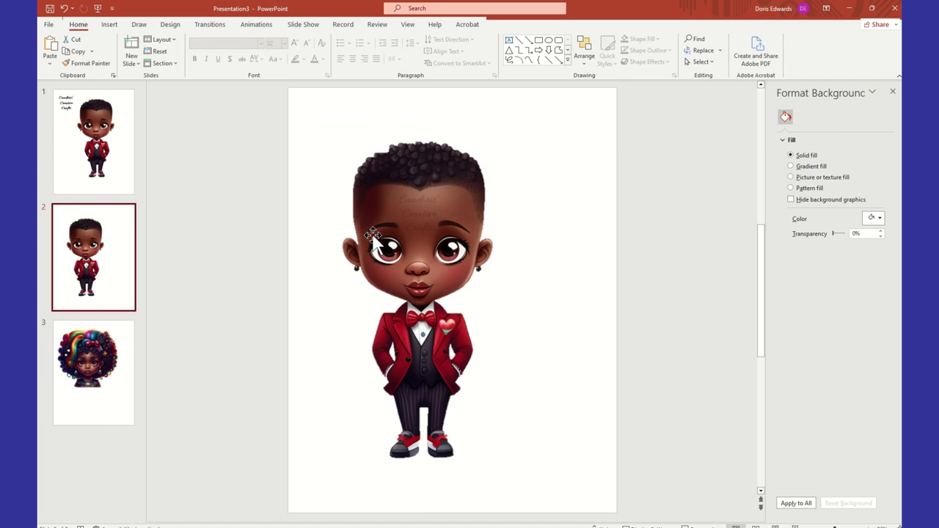
left_click(427, 209)
right_click(426, 211)
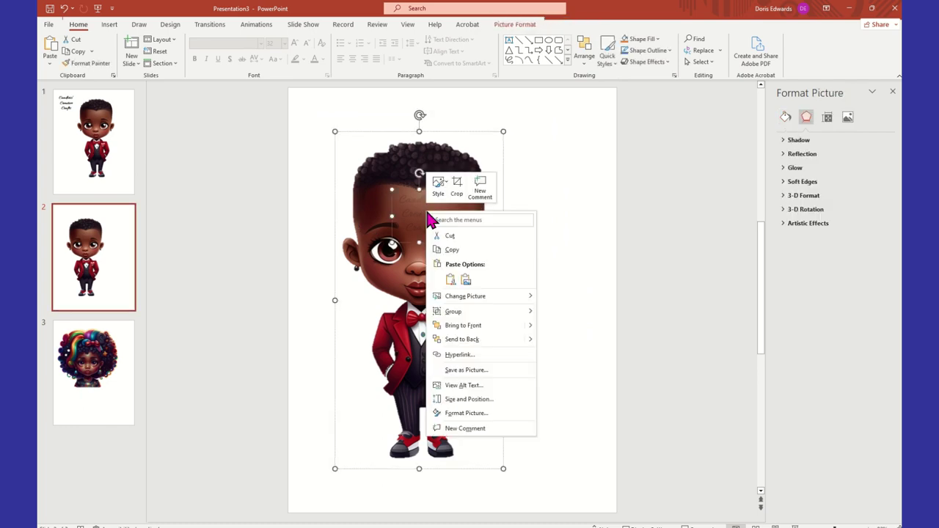
left_click(475, 253)
left_click(94, 367)
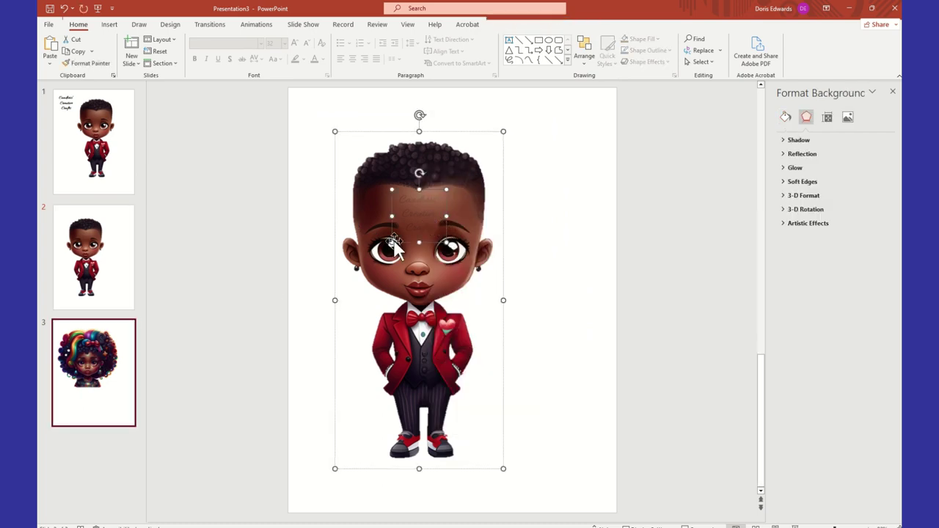
right_click(555, 103)
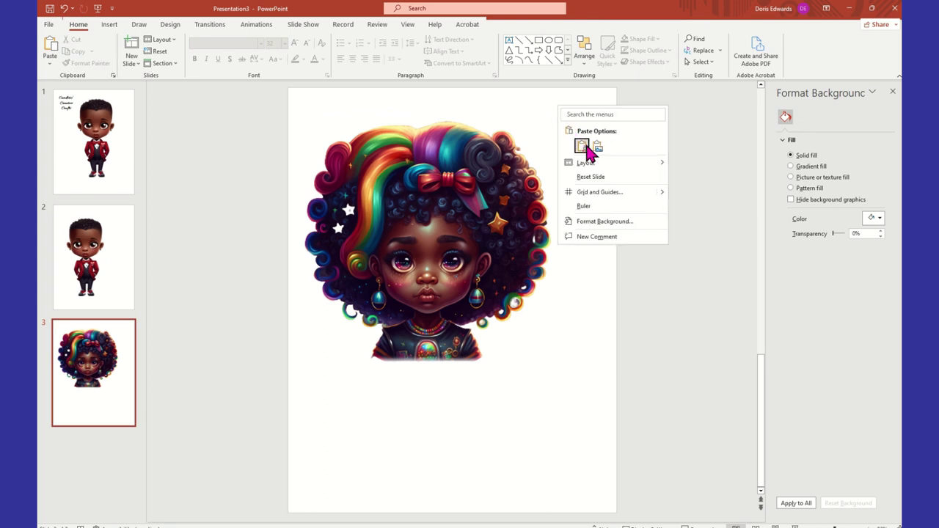
left_click(581, 146)
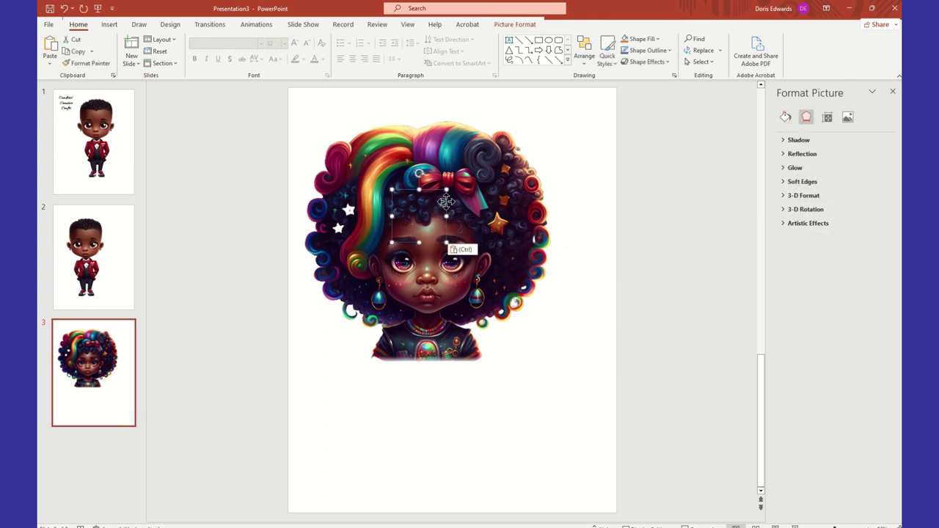
Place the watermark over the girl's forehead and eyes on slide 3 and set its picture transparency to 76%.
left_click_drag(446, 201, 452, 240)
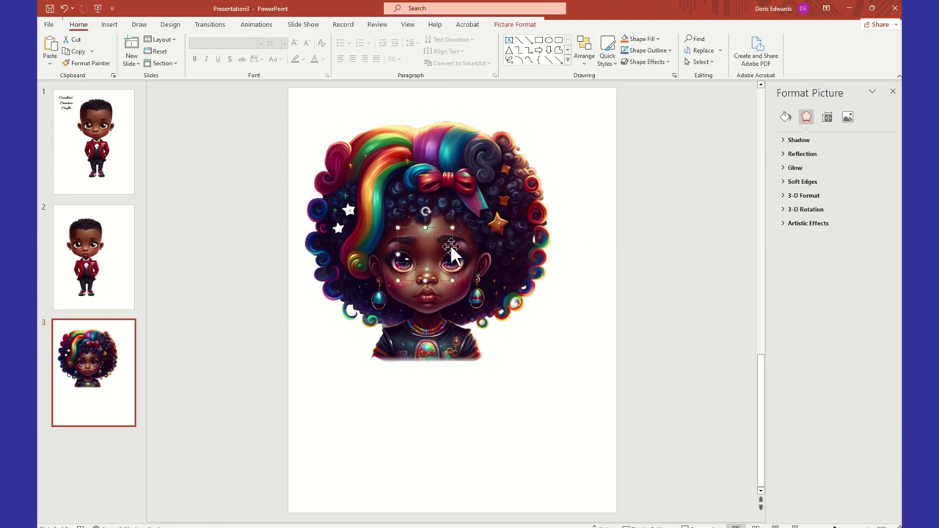
left_click(848, 118)
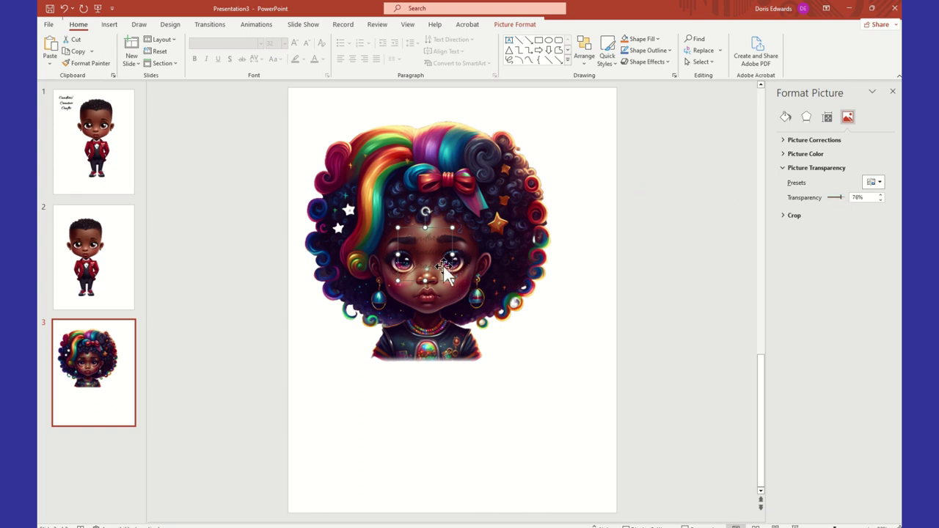
left_click_drag(436, 240, 440, 232)
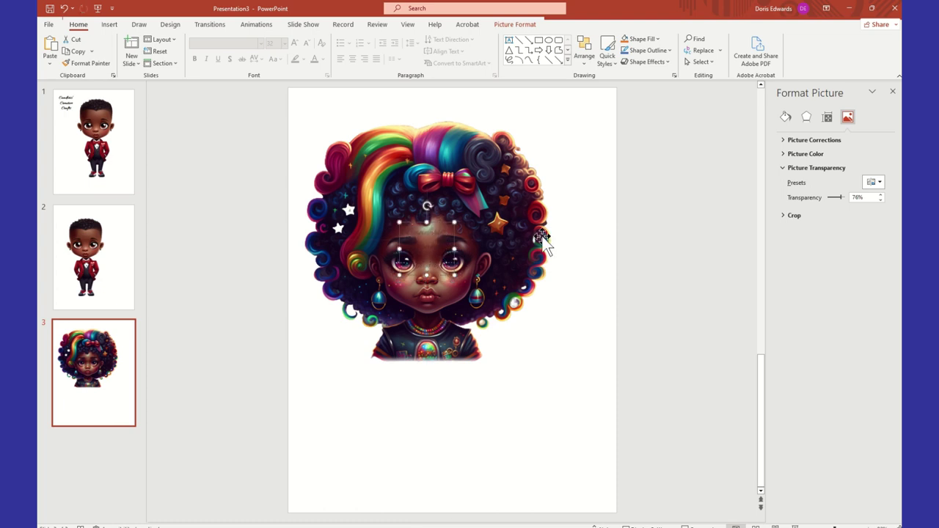
left_click(603, 250)
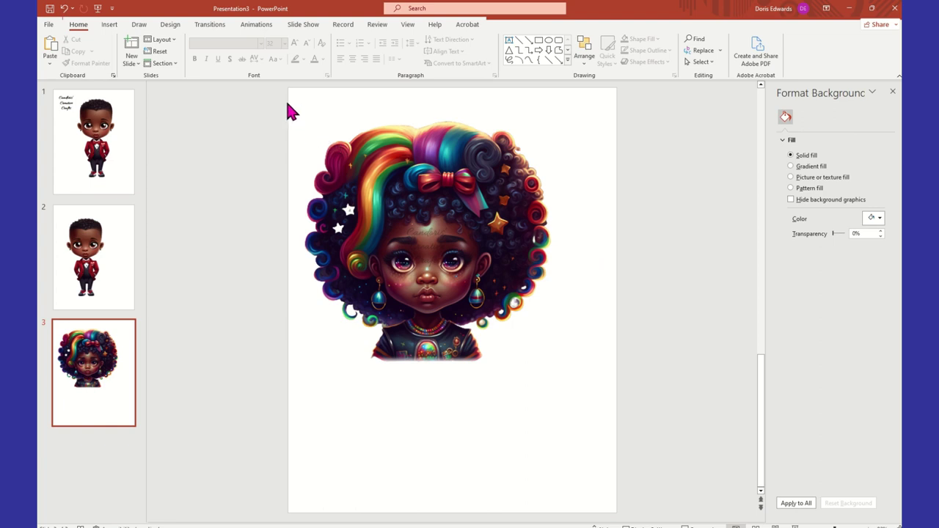
Select the girl picture together with its watermark on slide 3 and save them as the PNG picture Picture27.png on the Desktop.
left_click_drag(290, 110, 611, 401)
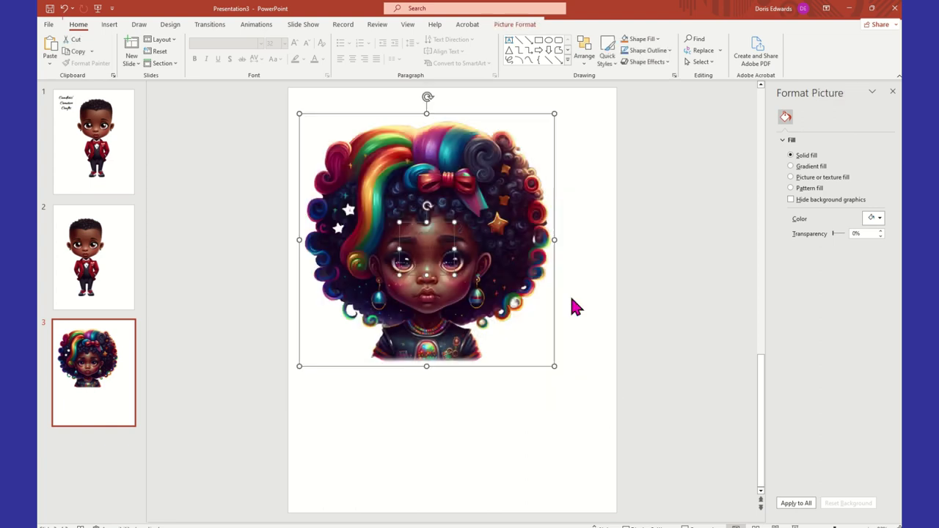
right_click(554, 239)
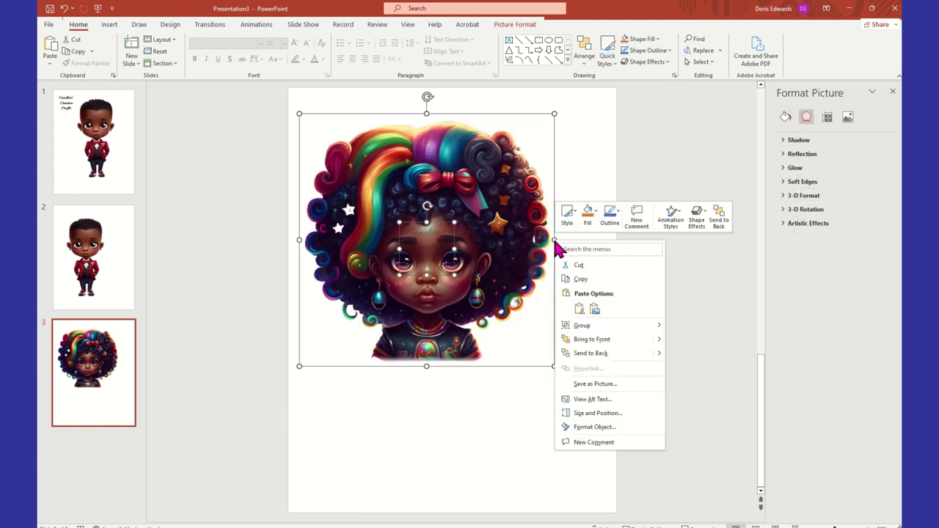
left_click(606, 385)
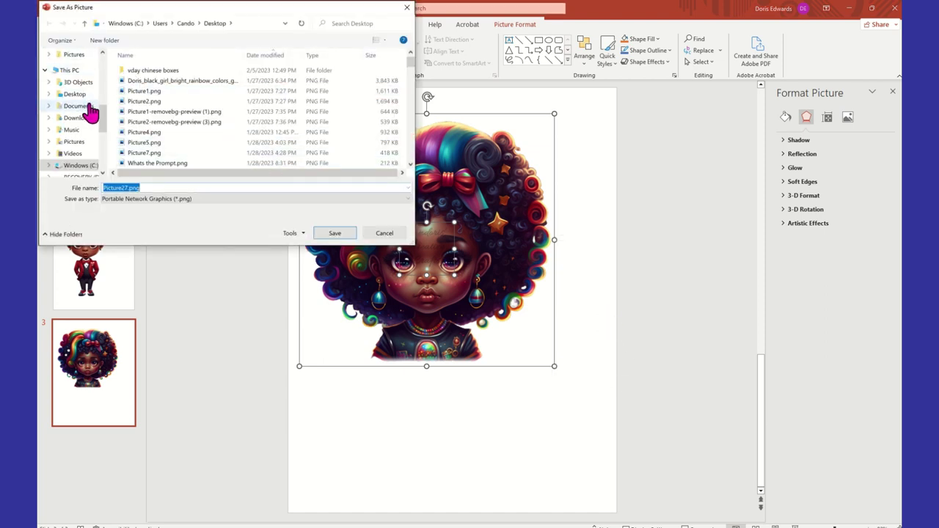
scroll(90, 109, "up", 5)
left_click(81, 76)
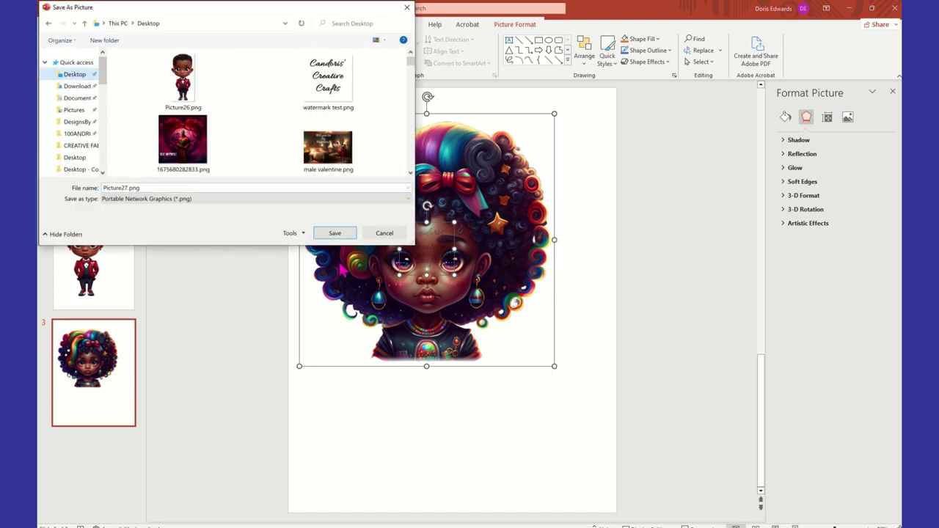
left_click(335, 233)
key("Escape")
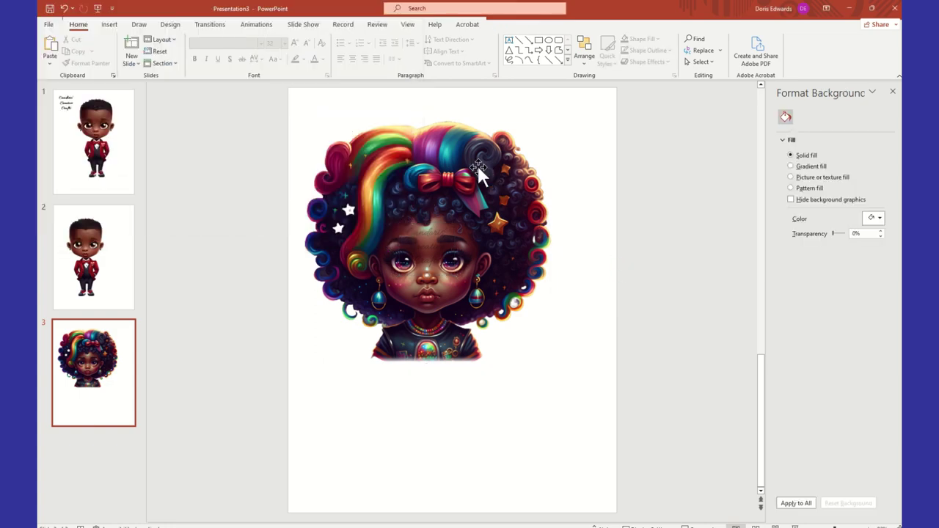
Move the girl picture toward the lower right of slide 3 and back up near its former position.
left_click_drag(425, 150, 551, 299)
left_click_drag(613, 370, 471, 236)
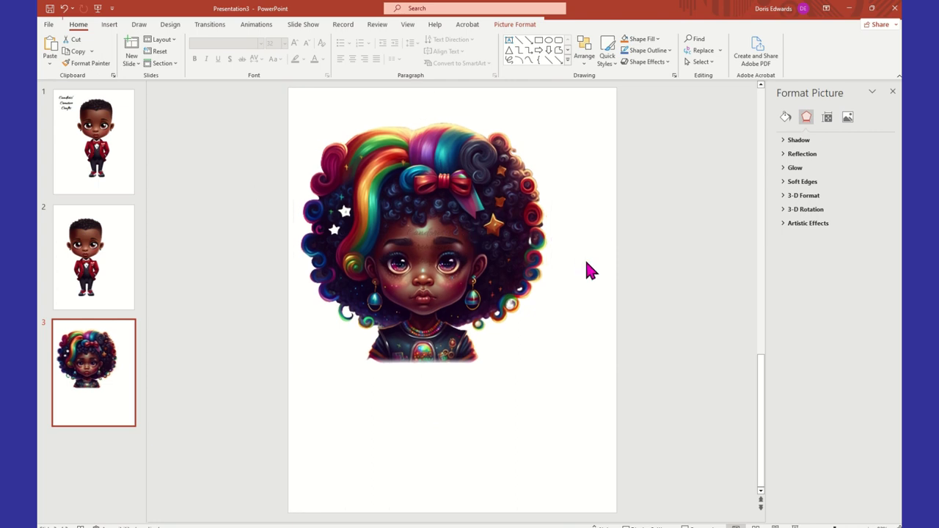
left_click(587, 269)
Add a blank slide after slide 3, insert Picture27.png from the Desktop on it and move the picture near the slide's top.
right_click(107, 399)
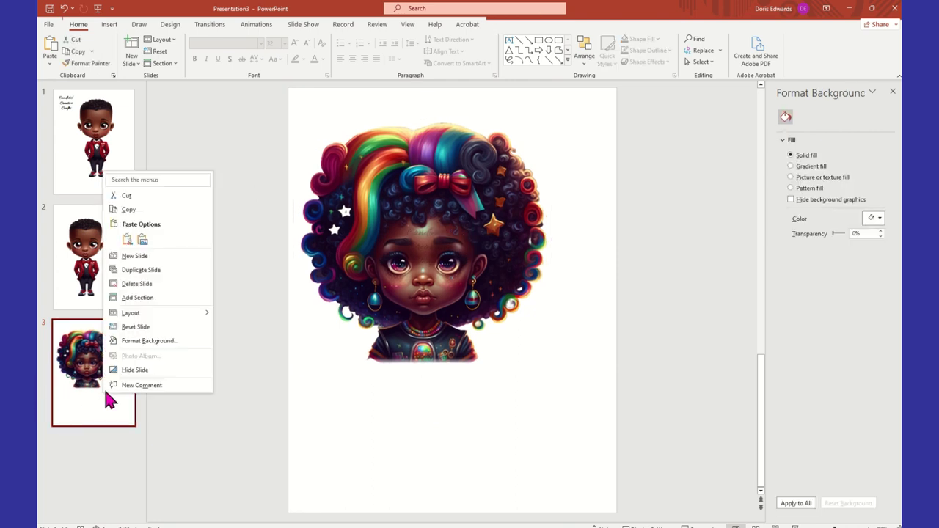
left_click(128, 256)
left_click(109, 25)
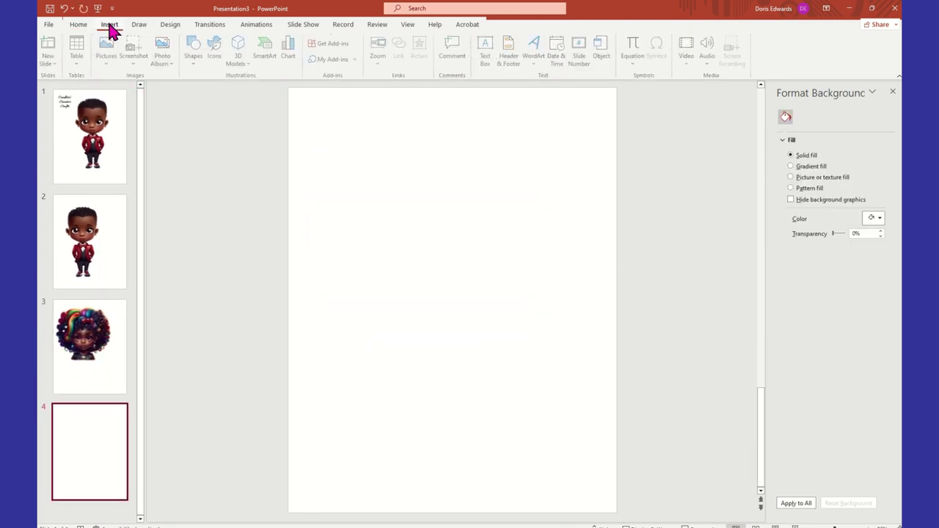
left_click(106, 58)
left_click(147, 96)
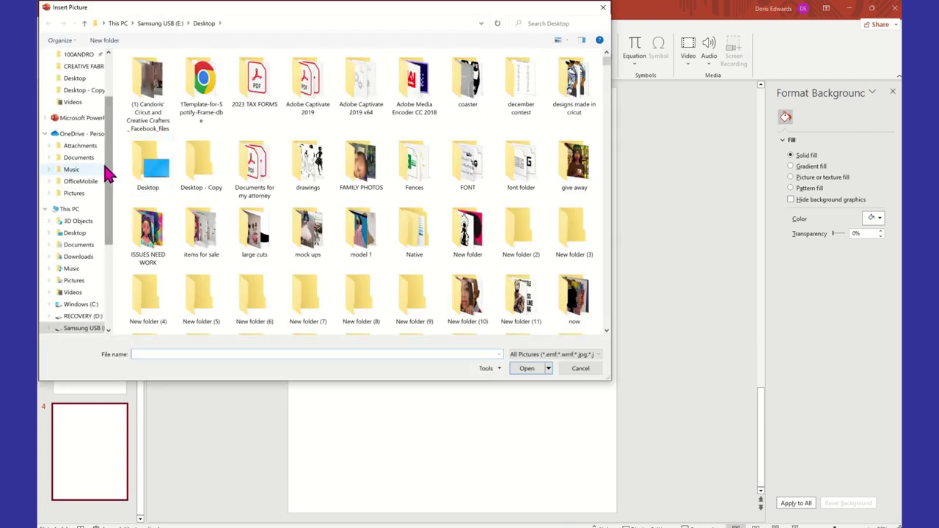
scroll(102, 65, "up", 2)
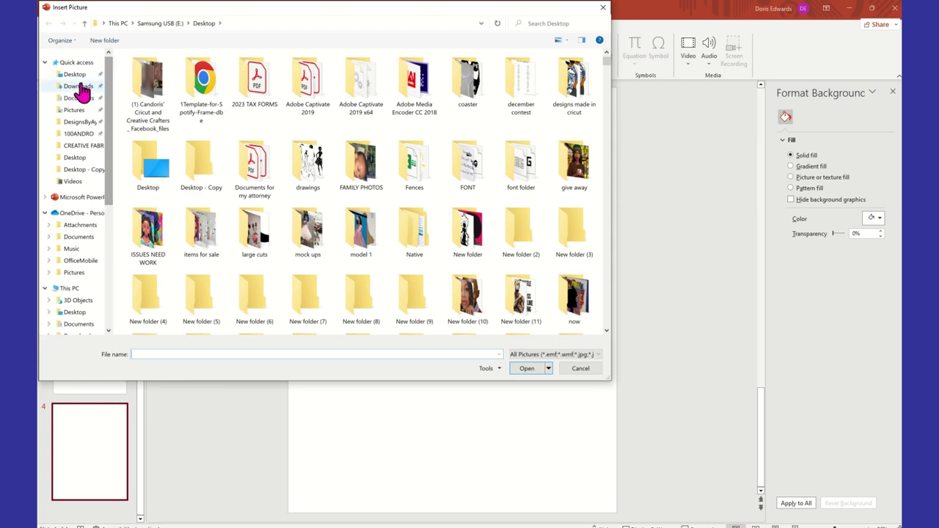
left_click(76, 75)
left_click(220, 99)
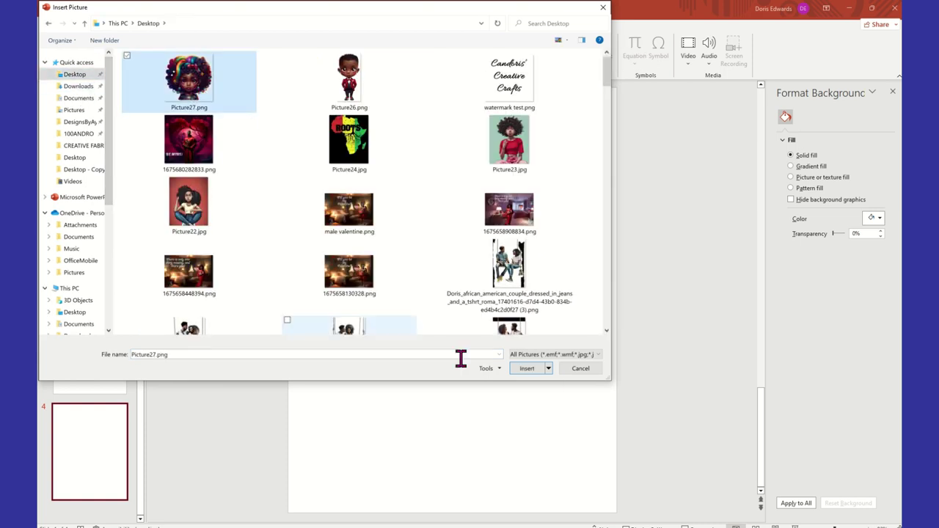
left_click(527, 368)
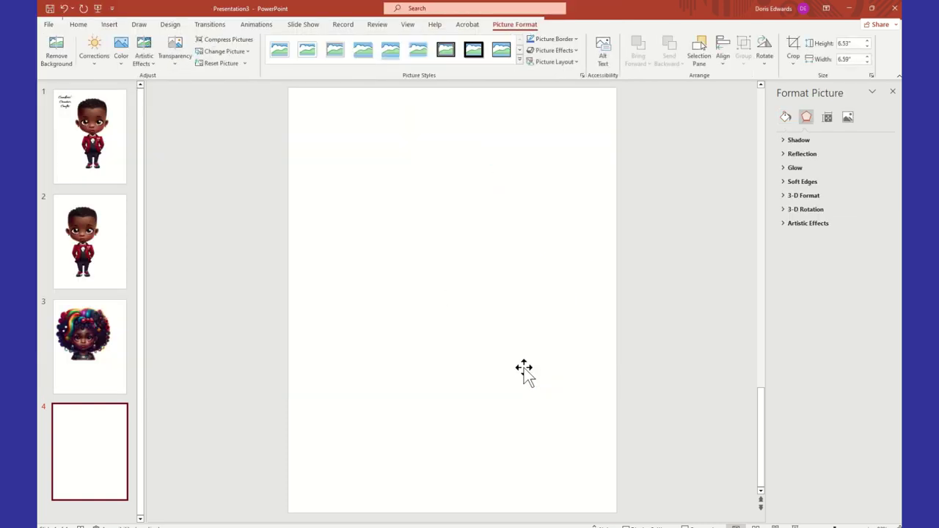
left_click_drag(524, 371, 506, 259)
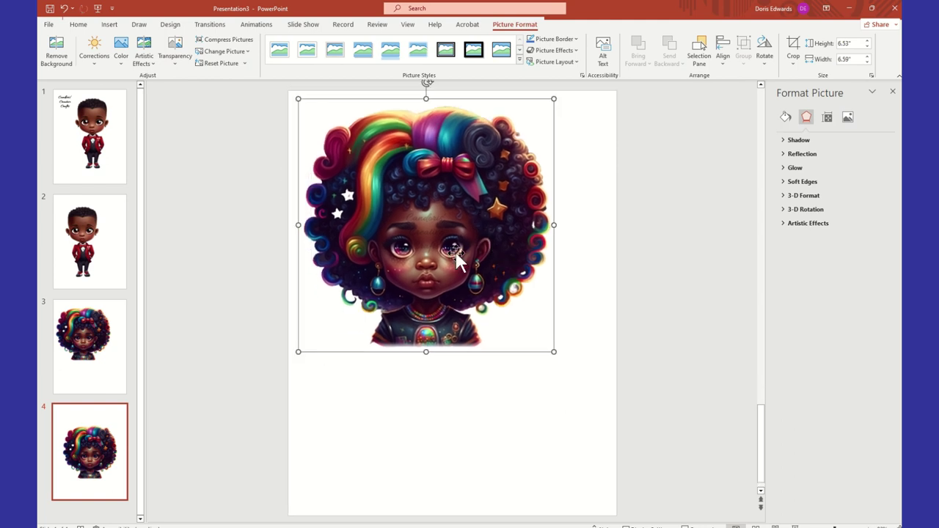
Insert Picture26.png from the Desktop on slide 4 and place the boy to the right of the girl.
left_click(110, 25)
left_click(112, 65)
left_click(130, 88)
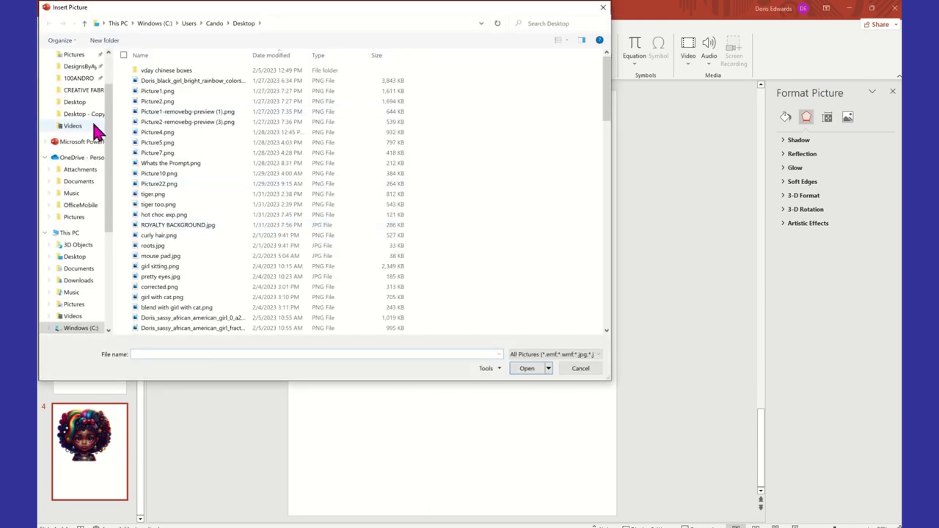
left_click(81, 75)
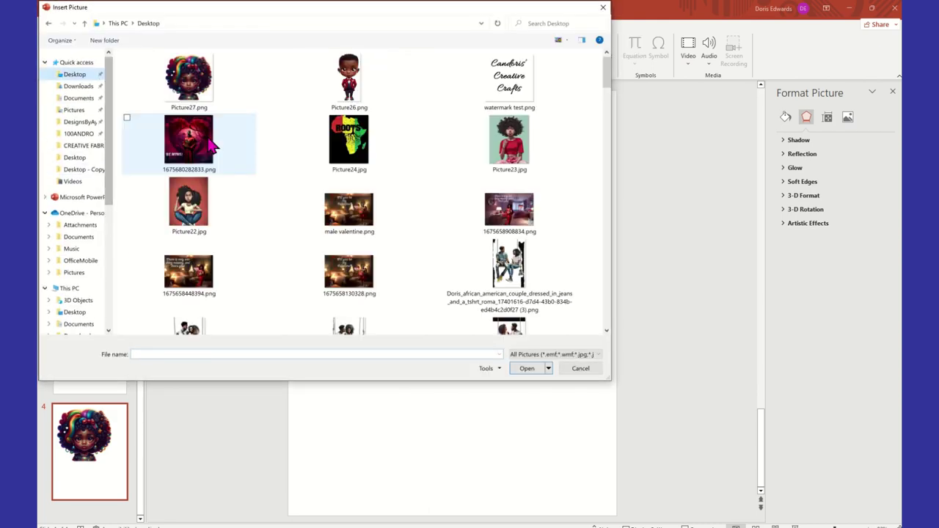
left_click(351, 91)
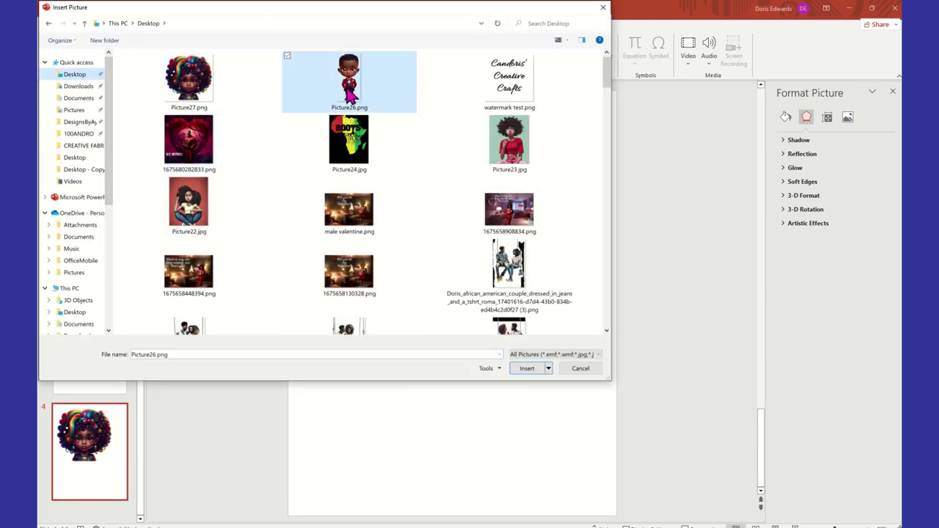
left_click(528, 369)
left_click_drag(419, 315, 512, 328)
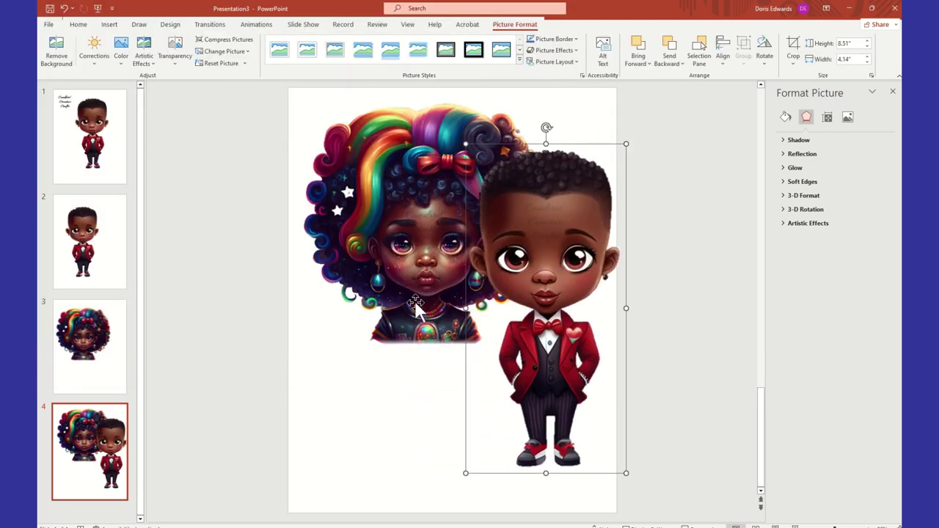
Shrink the girl picture on slide 4 to 4.87" high by 4.91" wide and shrink the boy, placing him at her lower right.
left_click_drag(299, 113, 312, 150)
left_click_drag(411, 242, 394, 211)
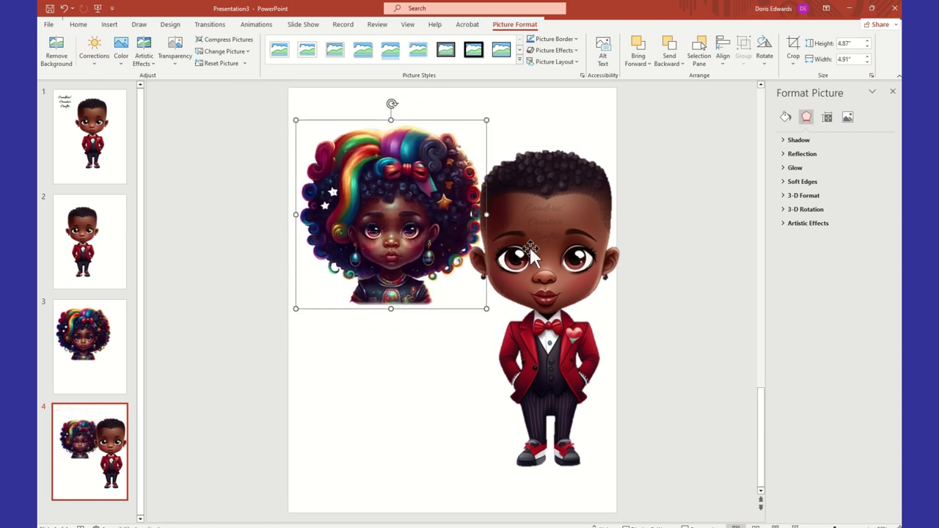
left_click(531, 249)
left_click_drag(625, 146, 586, 220)
left_click_drag(557, 294, 557, 313)
left_click(673, 314)
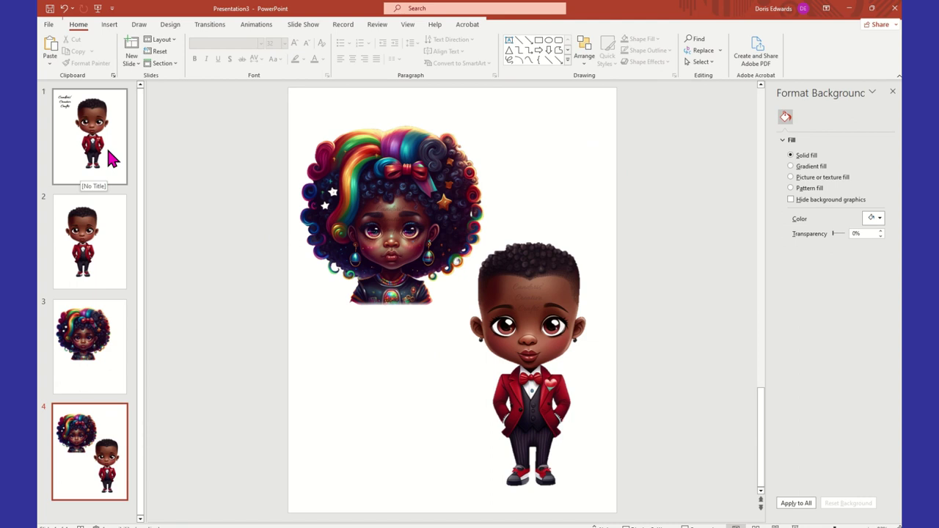
Save the presentation as "watermarks" in the Desktop folder of the Samsung USB (E:) drive.
left_click(49, 25)
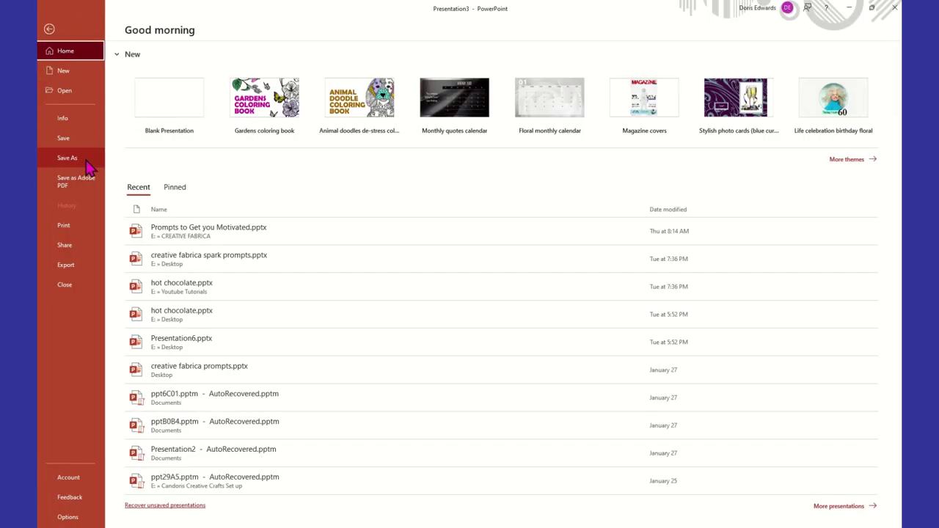
left_click(86, 164)
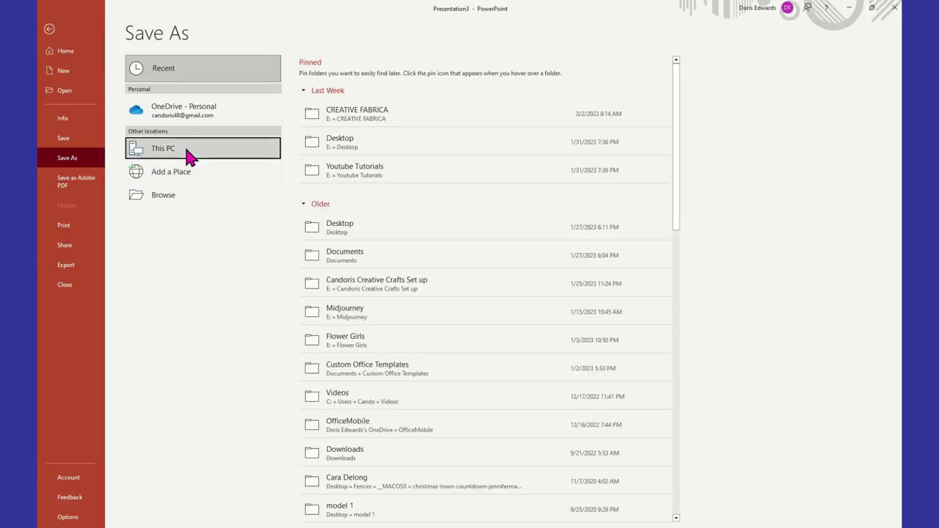
left_click(190, 157)
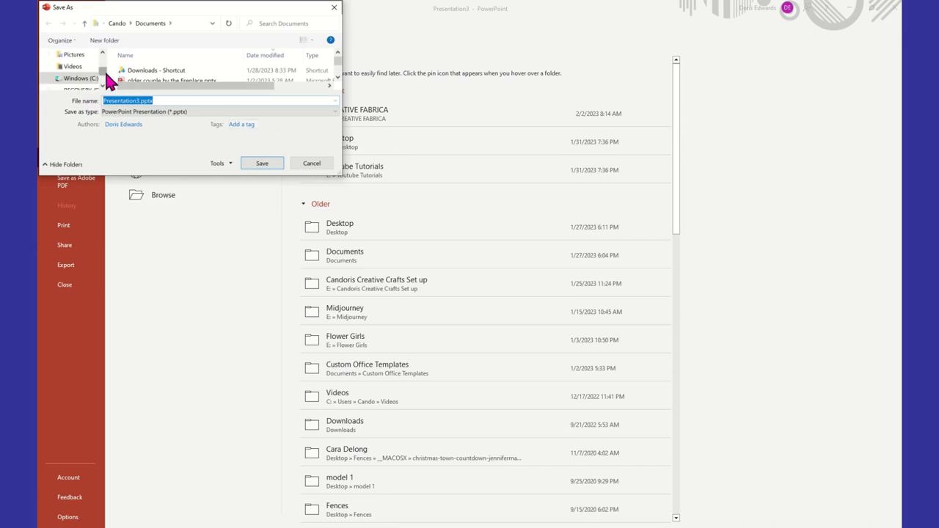
left_click_drag(105, 73, 105, 86)
left_click(103, 55)
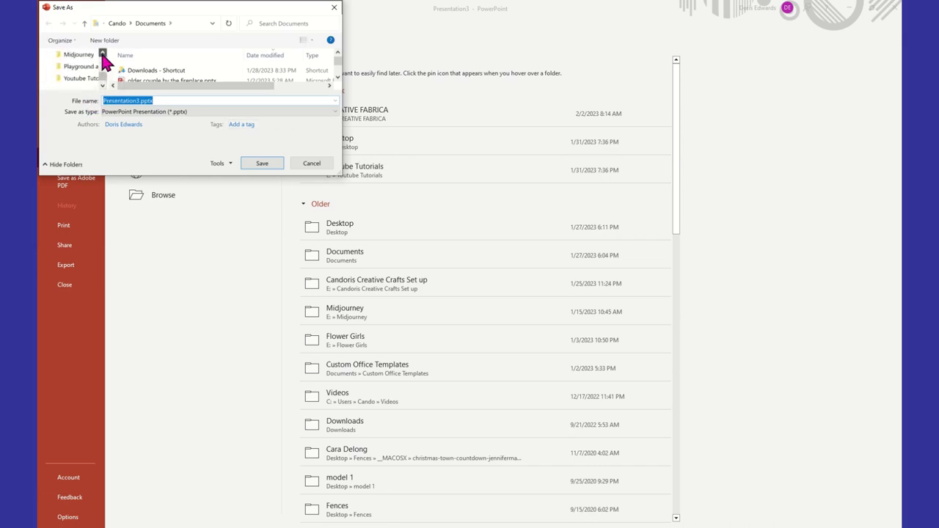
left_click(76, 55)
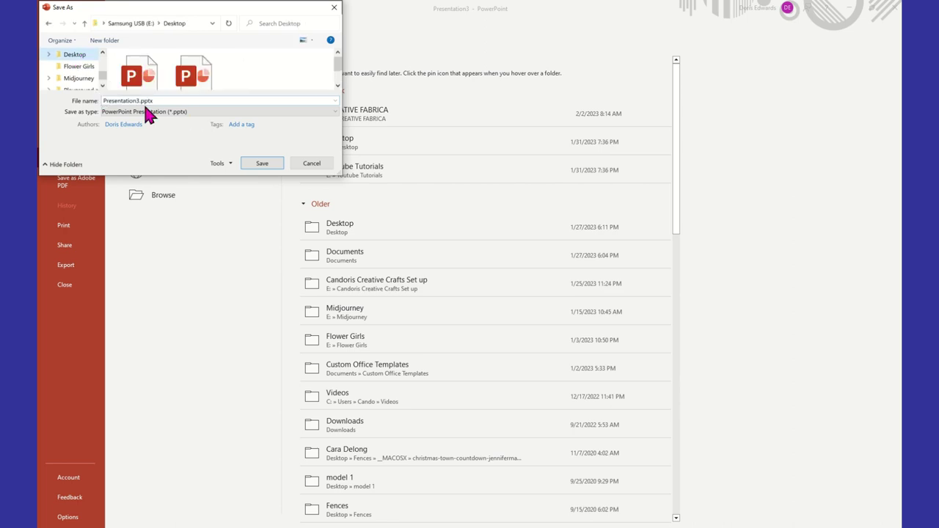
type("wat")
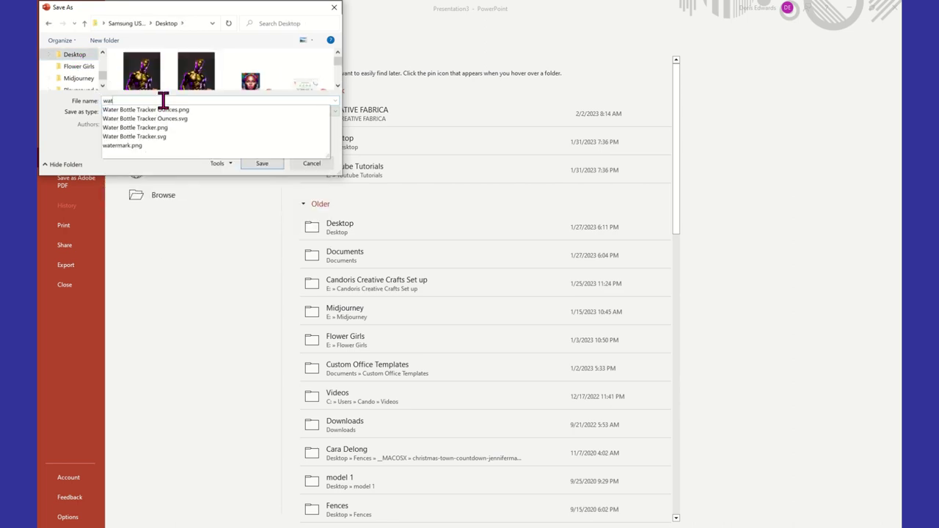
type("ermark")
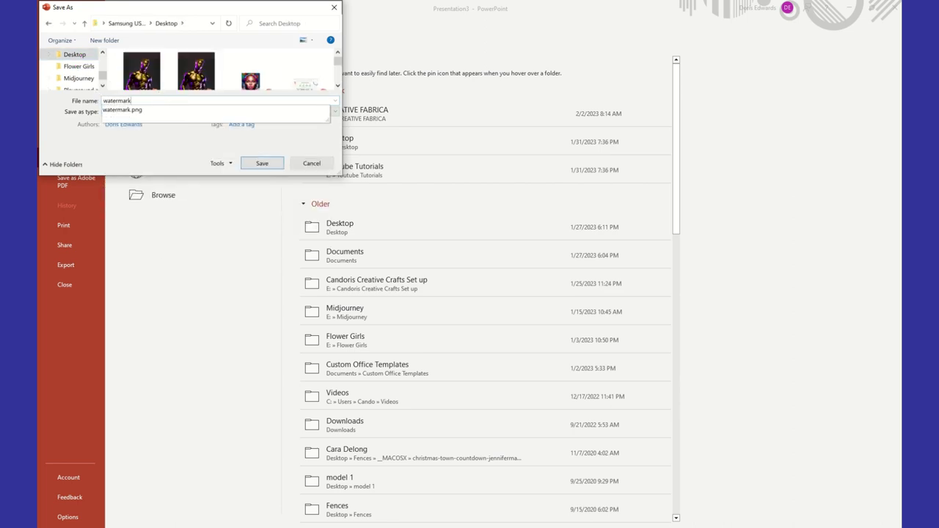
type("s")
left_click(267, 162)
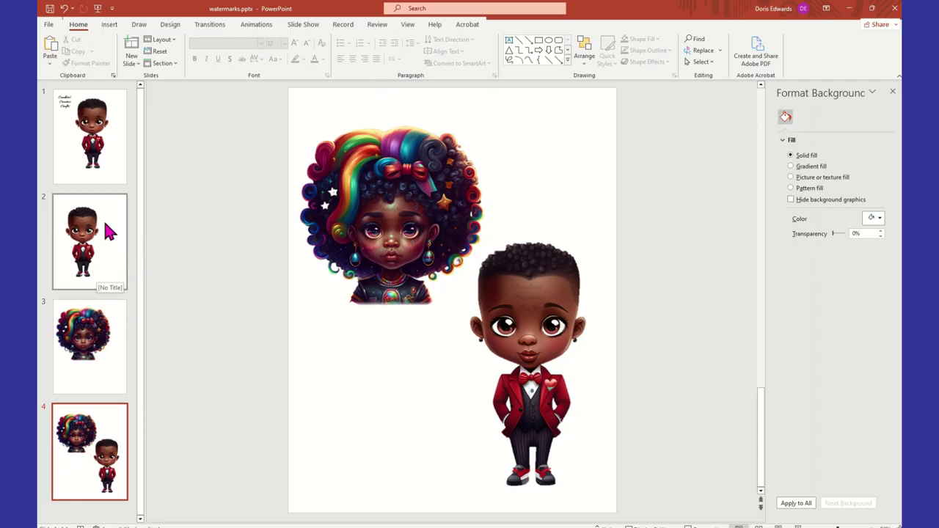
Add a blank slide after slide 1 and move it to the beginning of the presentation.
left_click(110, 371)
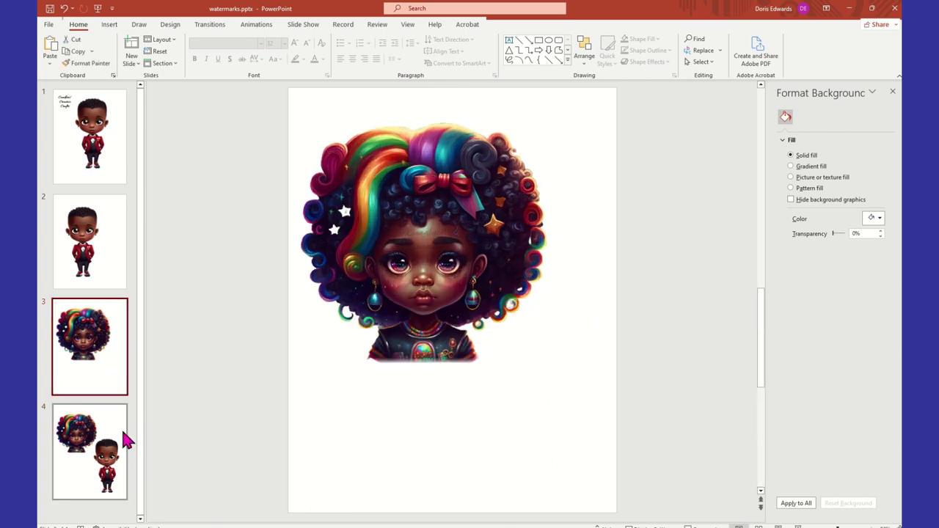
left_click(101, 447)
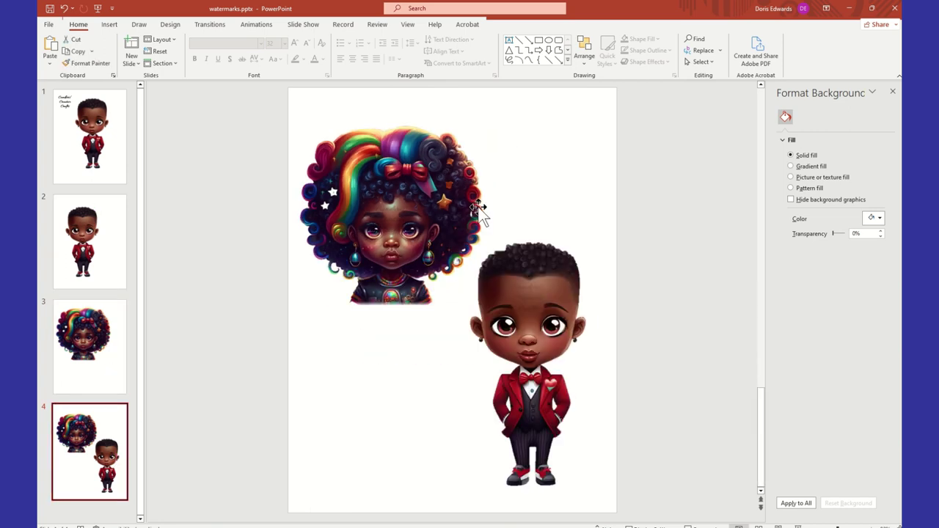
left_click(105, 134)
right_click(105, 136)
left_click(151, 221)
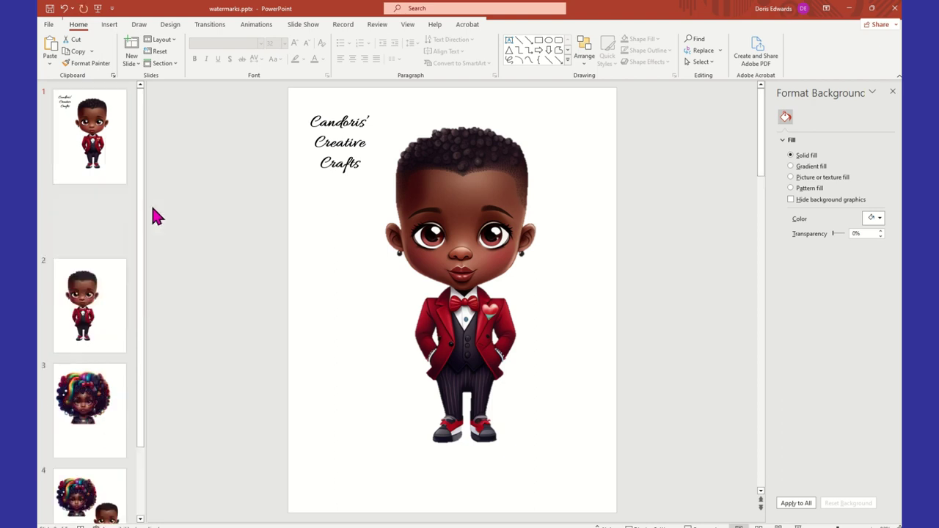
left_click_drag(96, 243, 100, 156)
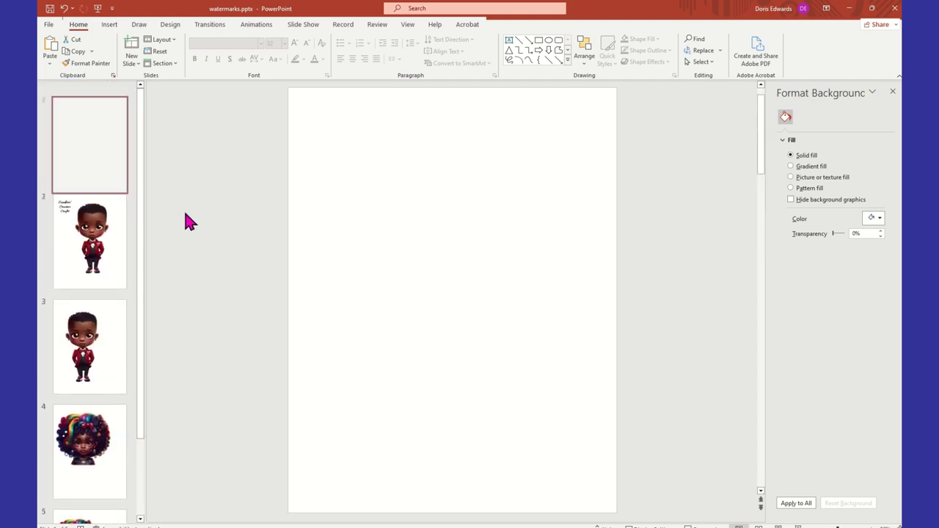
Copy the "Candoris' Creative Crafts" text box from slide 2 and paste it onto the blank slide 1.
key("Down")
left_click(334, 128)
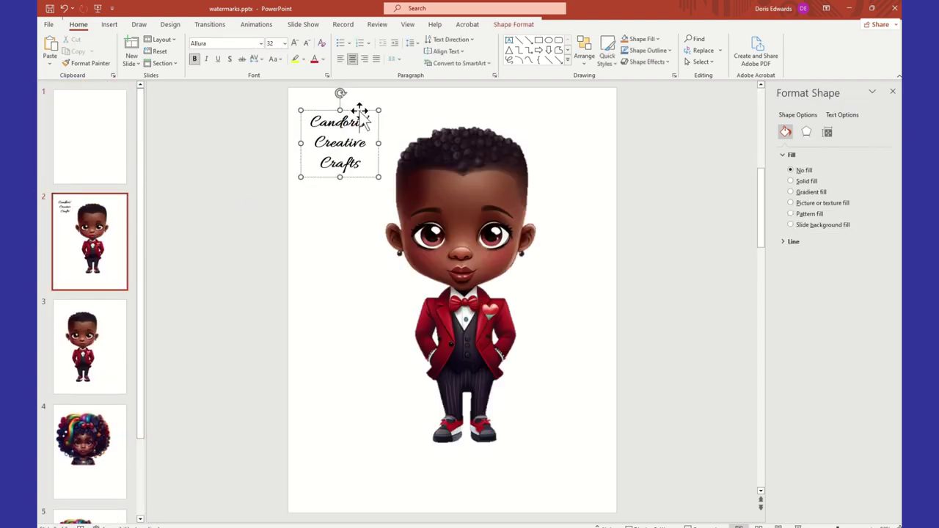
right_click(358, 109)
left_click(397, 150)
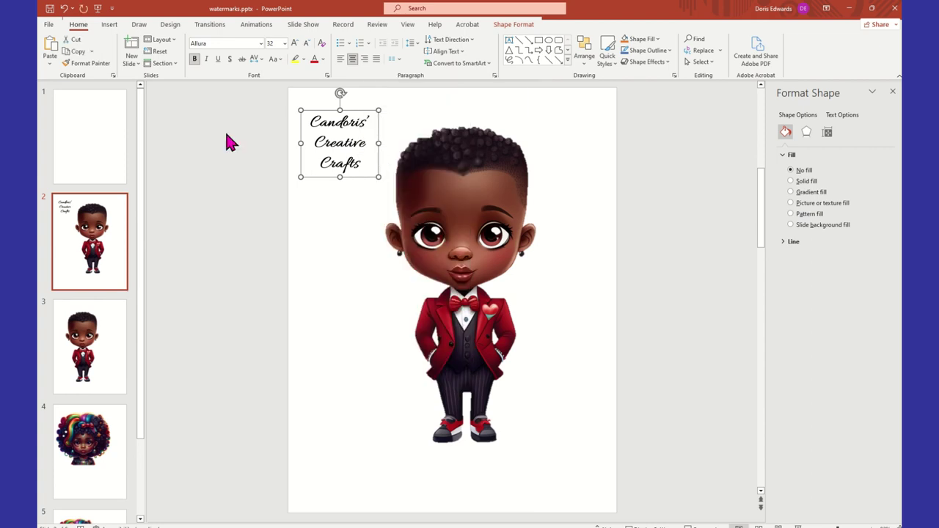
left_click(105, 143)
right_click(104, 143)
left_click(341, 128)
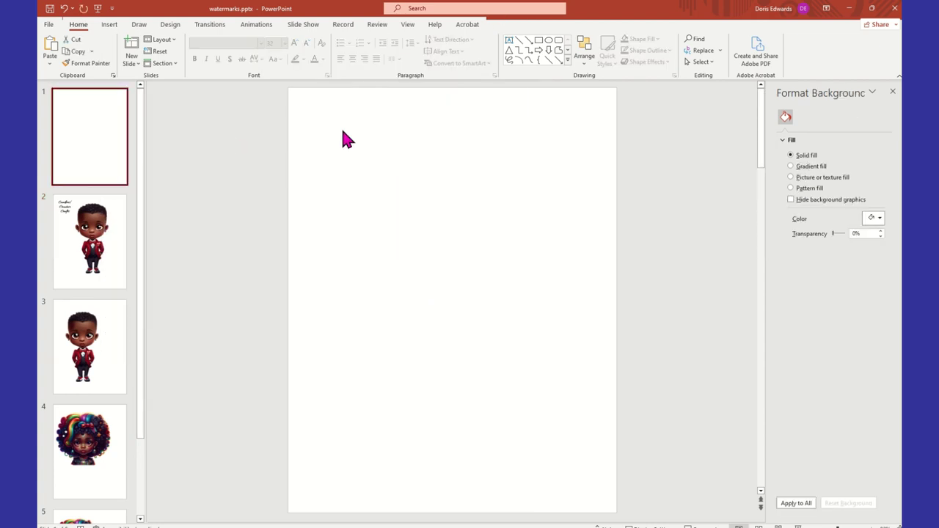
right_click(343, 132)
left_click(369, 169)
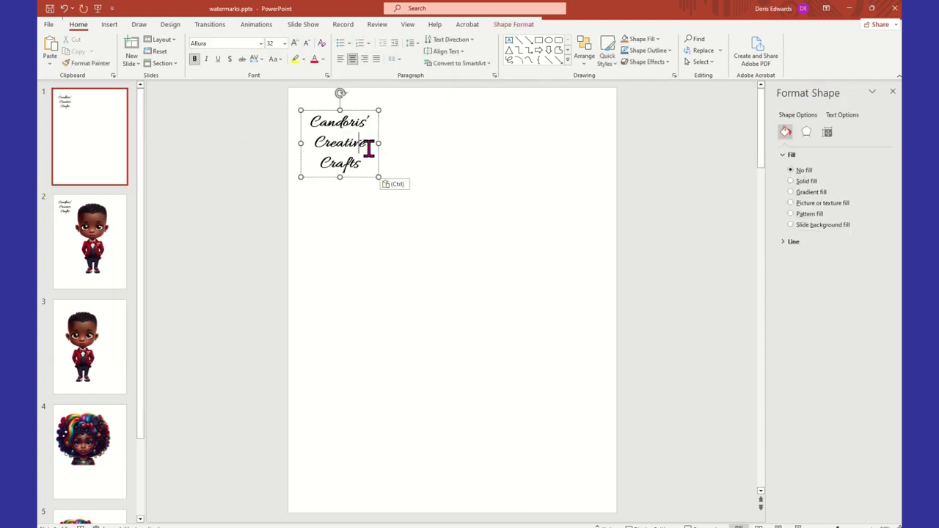
Copy the text inside the watermark box and paste it as a separate text box near the middle of slide 1.
left_click(445, 168)
left_click_drag(311, 125, 352, 168)
right_click(349, 171)
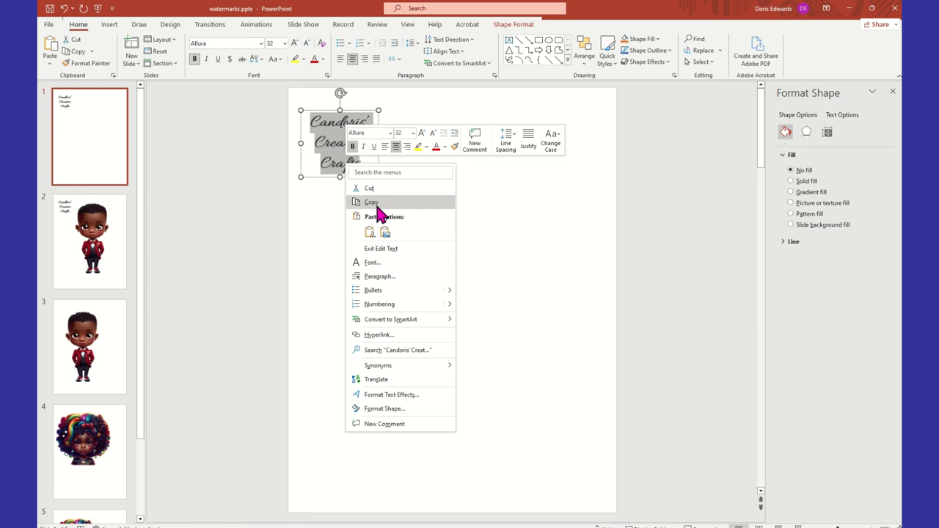
left_click(376, 204)
left_click(429, 143)
right_click(430, 142)
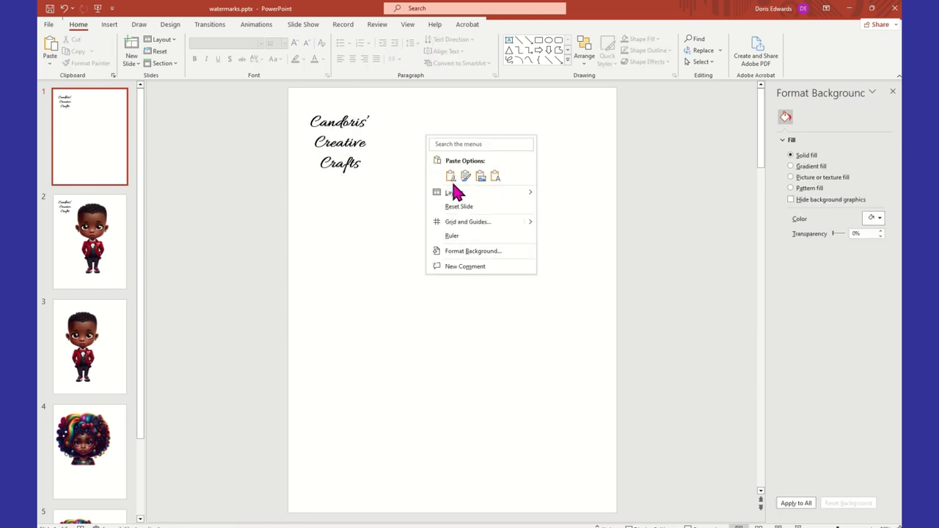
left_click(451, 174)
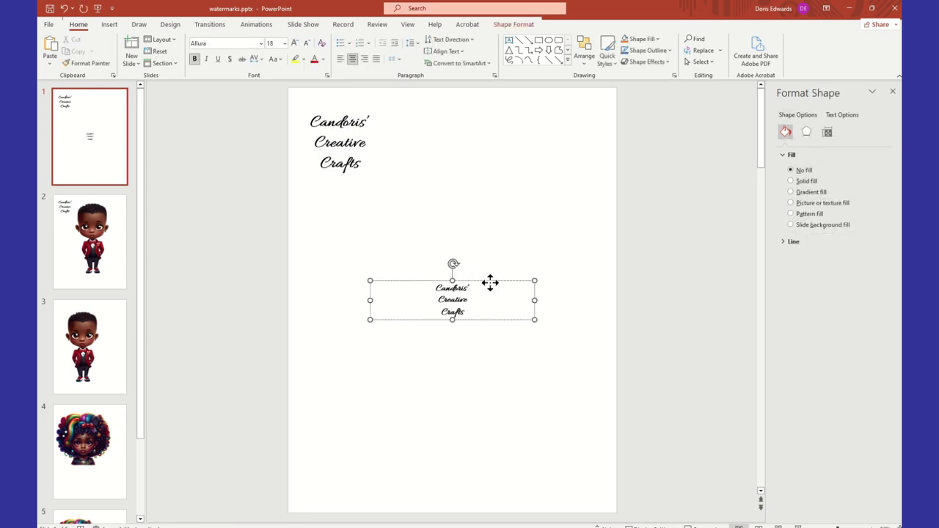
left_click_drag(490, 282, 448, 274)
Copy the whole "Candoris' Creative Crafts" text box, paste it, and place the copy immediately beside the original.
left_click(326, 119)
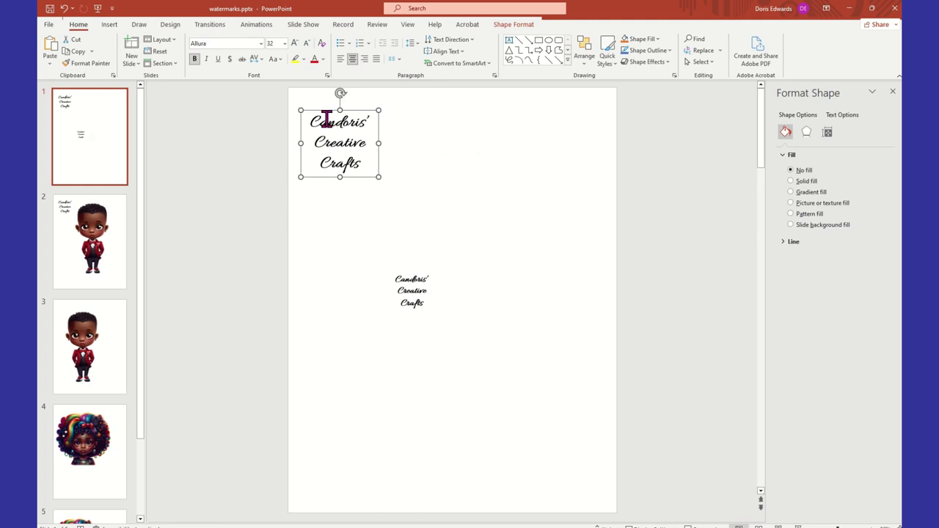
left_click(432, 134)
left_click(362, 117)
right_click(364, 112)
left_click(394, 147)
right_click(442, 151)
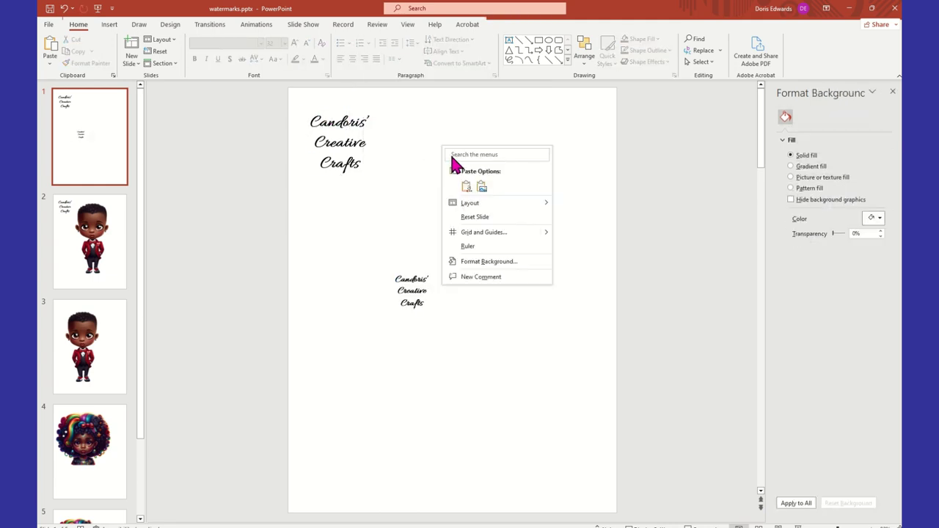
left_click(470, 185)
left_click_drag(372, 183, 434, 178)
left_click(480, 195)
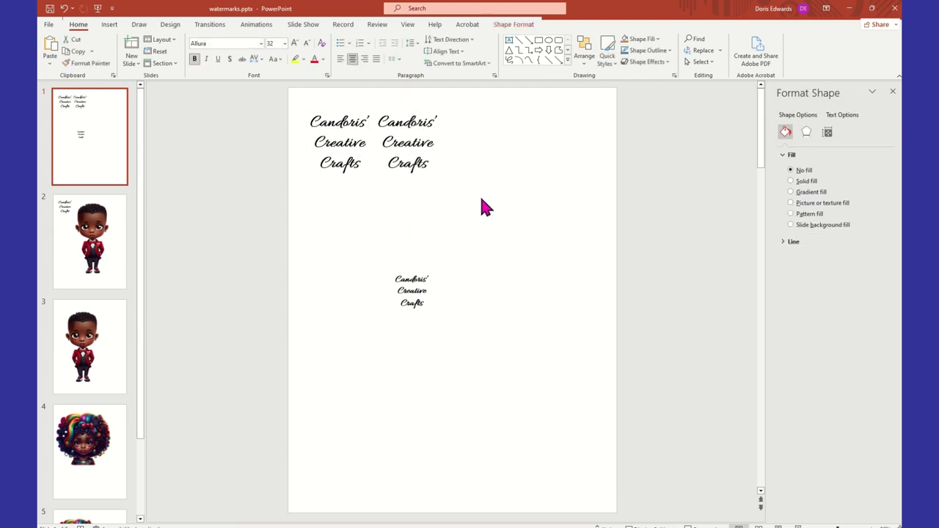
Paste two more copies of the watermark text box and line them up to complete a row of four.
right_click(480, 202)
left_click(505, 243)
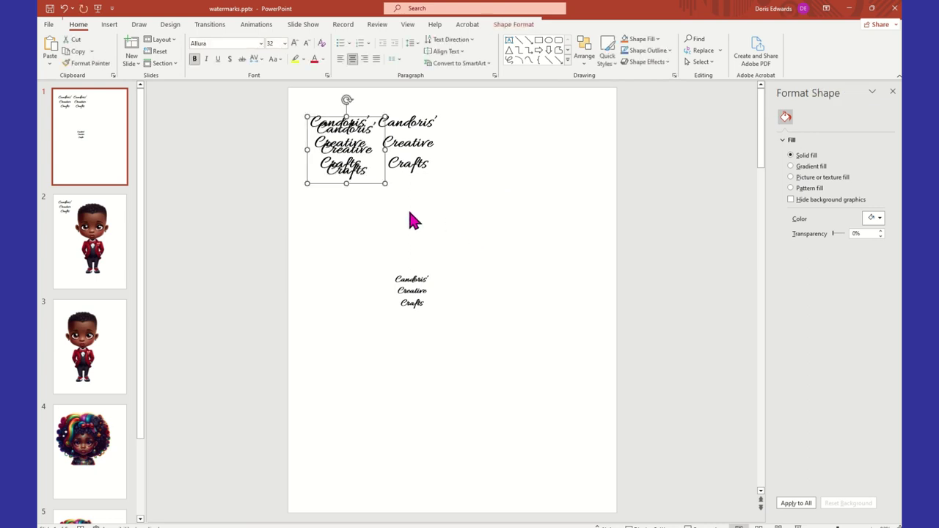
left_click_drag(373, 185, 499, 176)
right_click(513, 231)
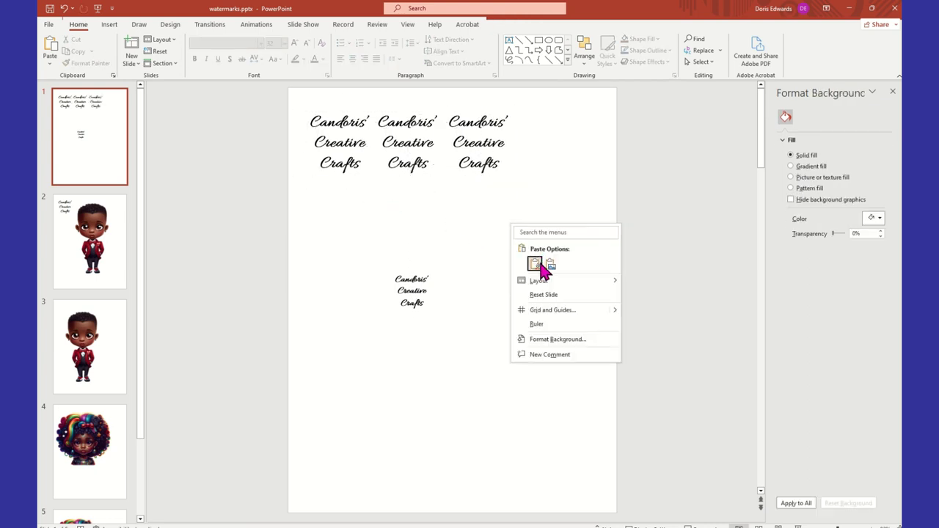
left_click(535, 264)
left_click_drag(367, 183, 559, 183)
left_click(470, 201)
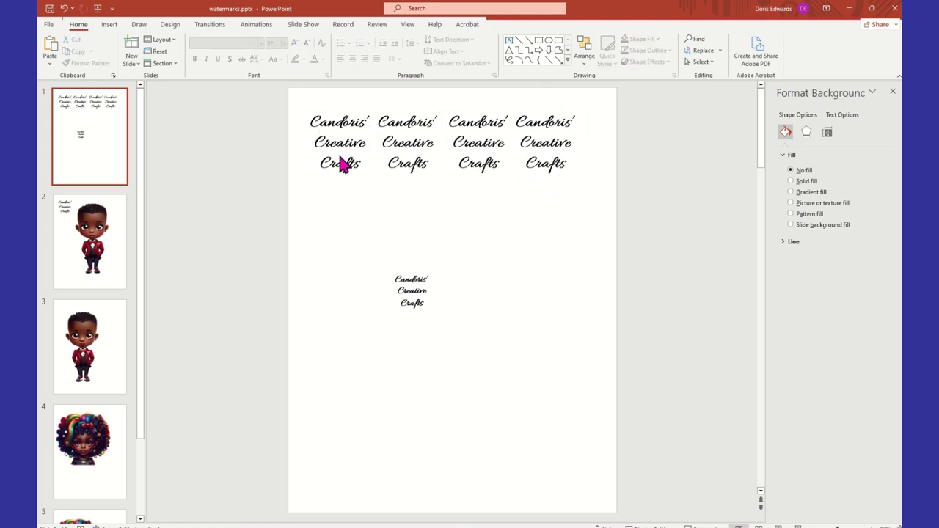
Copy all four watermark text boxes in the row and place the pasted set directly below as a second row.
left_click_drag(272, 100, 601, 197)
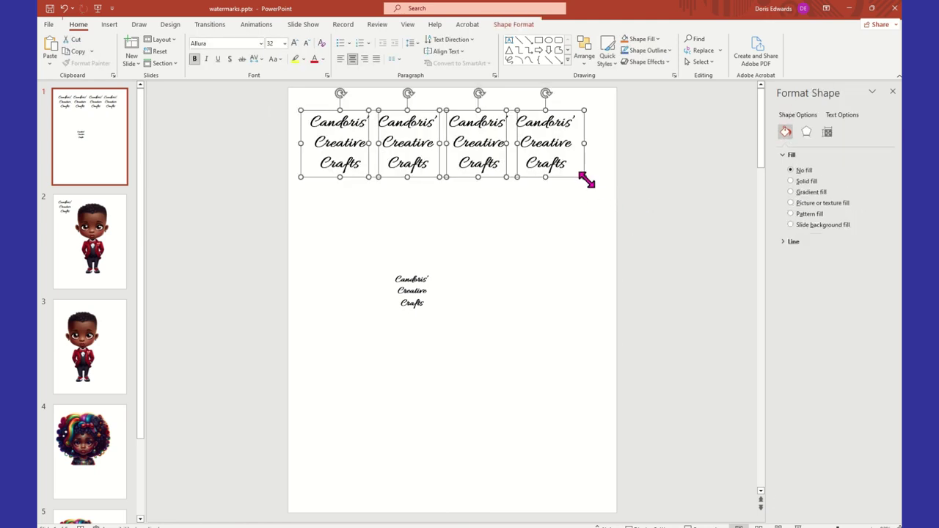
right_click(585, 176)
left_click(550, 216)
left_click(542, 218)
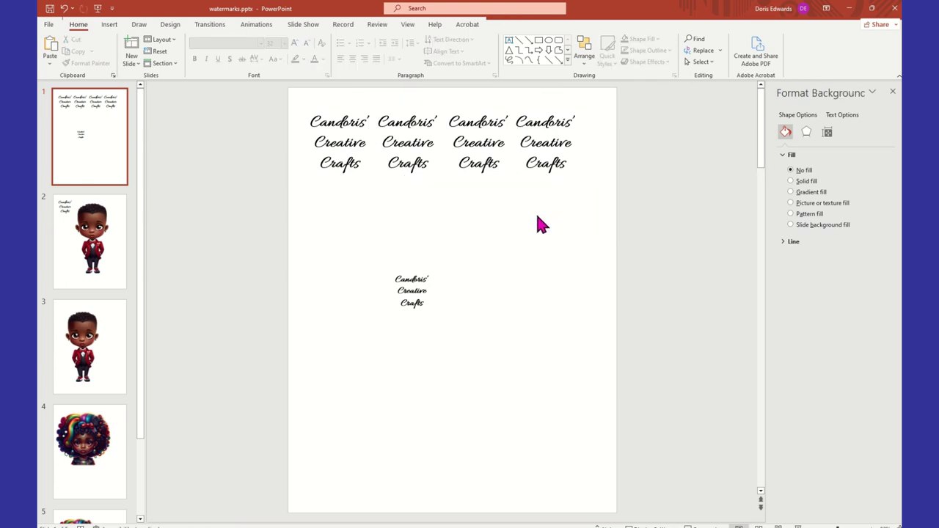
right_click(538, 218)
left_click(561, 257)
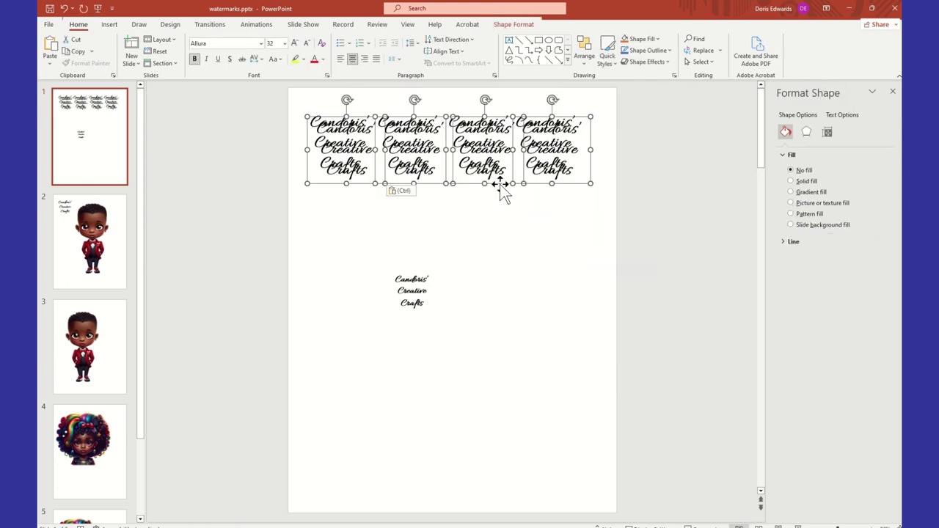
left_click_drag(501, 189, 491, 248)
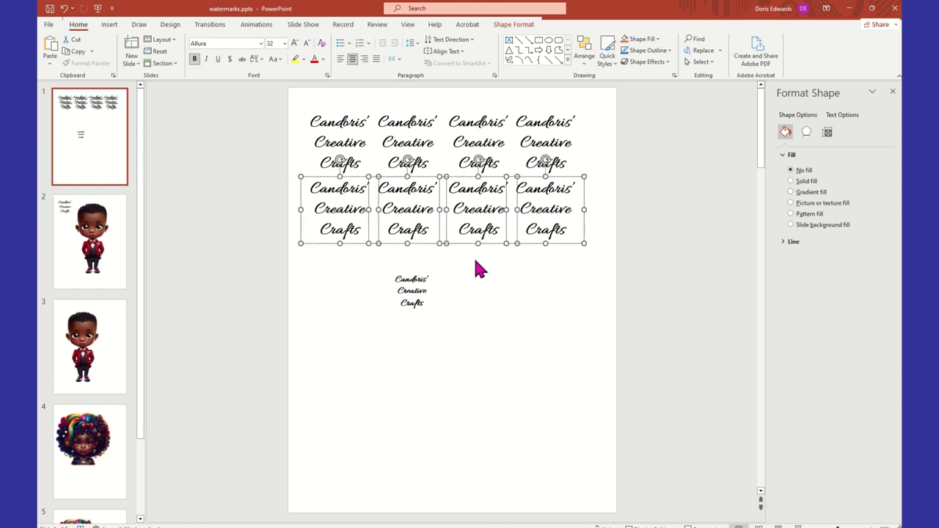
Delete the small watermark text box beneath the two rows.
left_click(441, 291)
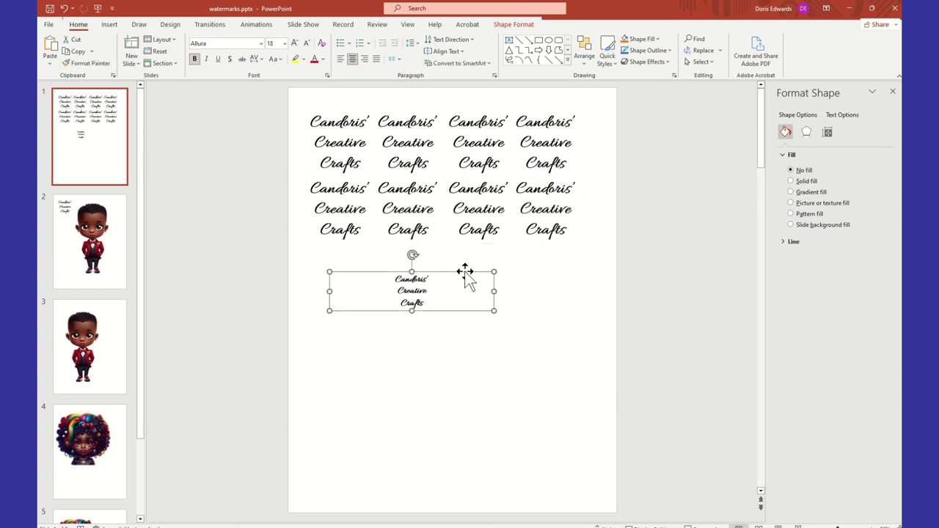
key("Delete")
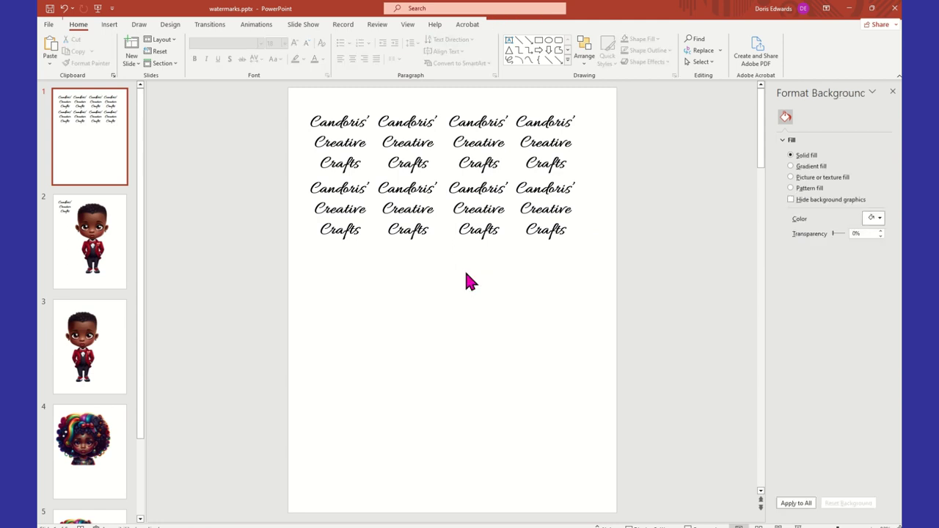
Paste the four watermark text boxes again and align them below the second row as a third row.
right_click(462, 279)
left_click(486, 311)
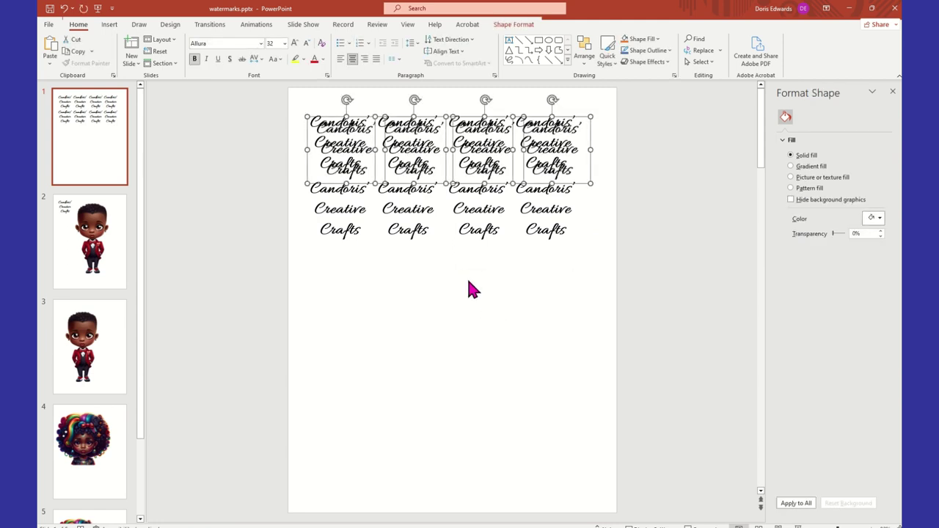
left_click_drag(536, 181, 527, 308)
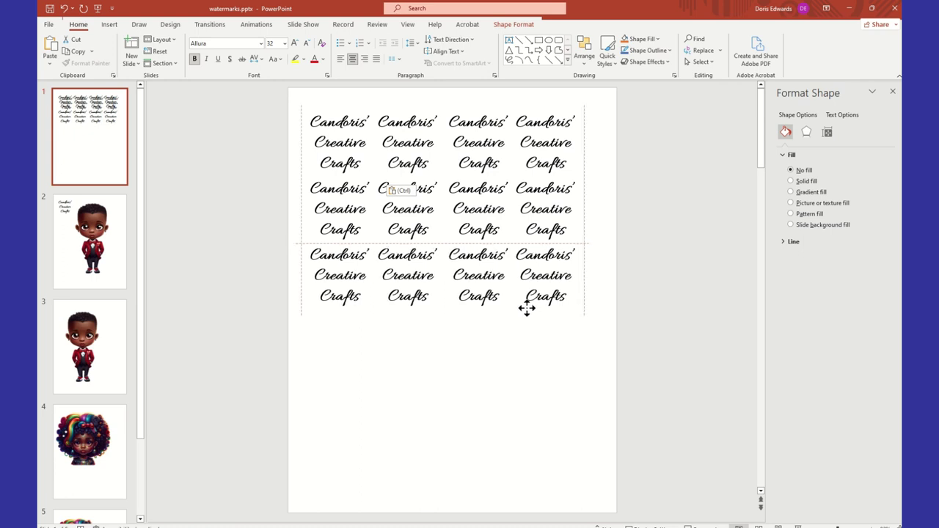
left_click_drag(526, 308, 527, 308)
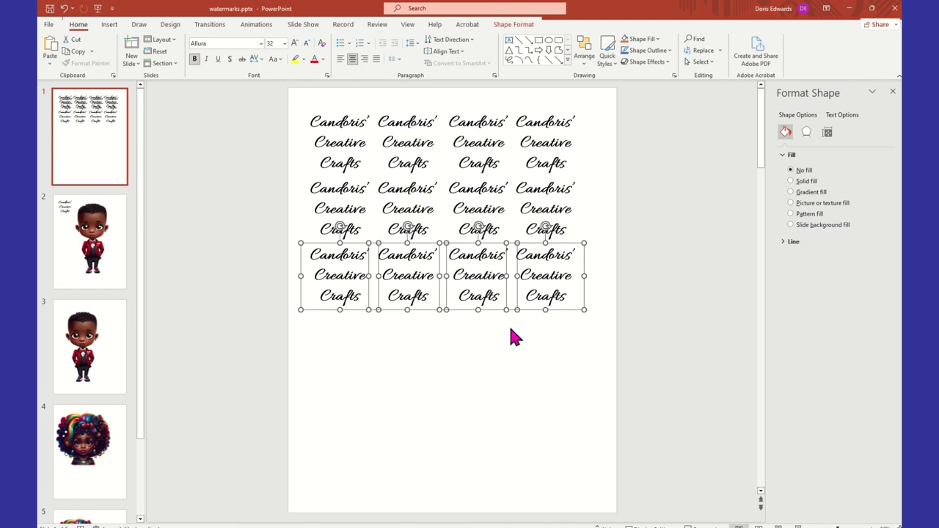
left_click(483, 361)
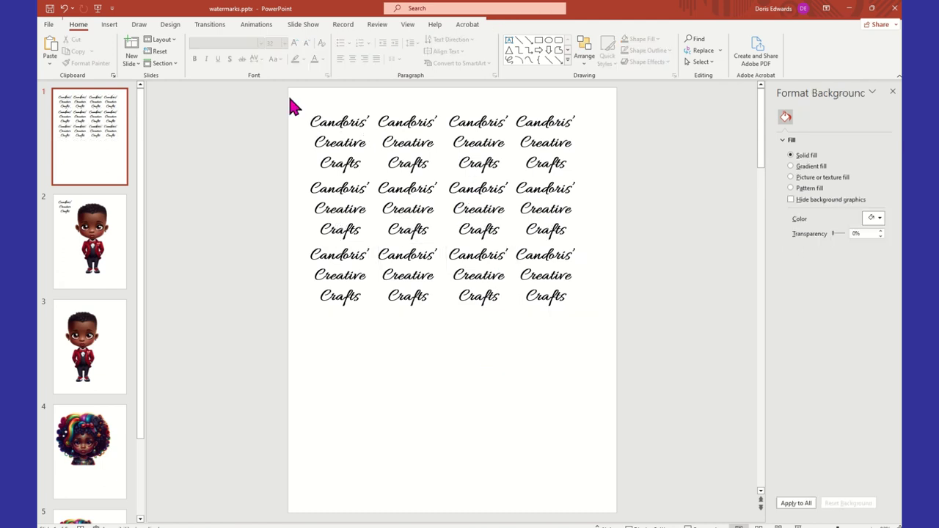
left_click_drag(277, 96, 627, 328)
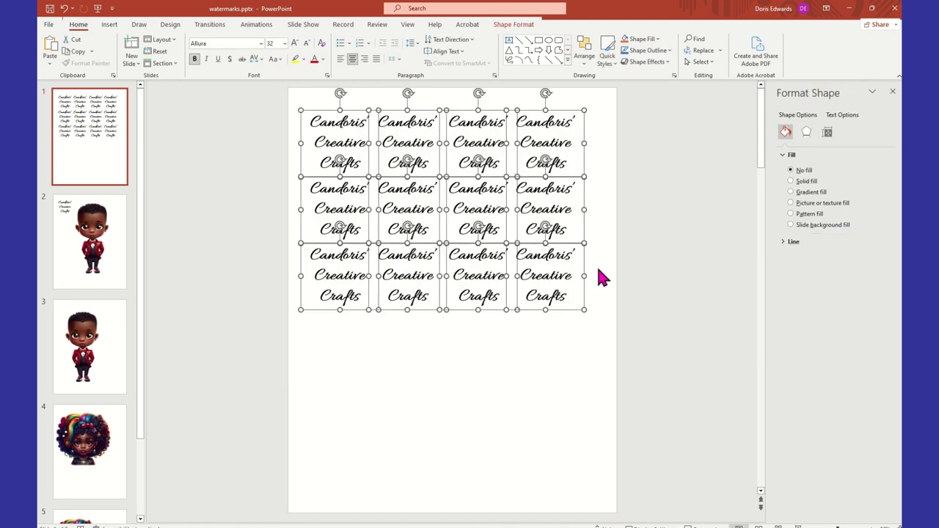
right_click(584, 239)
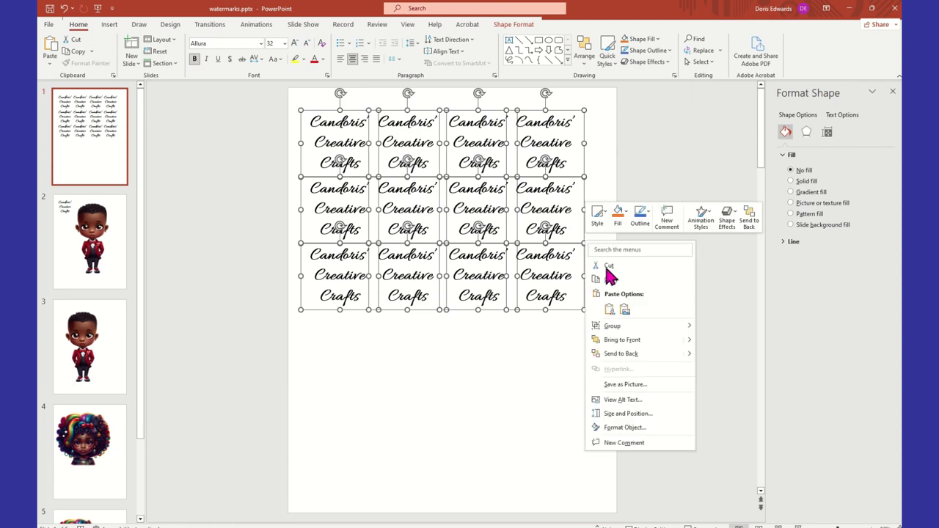
left_click(669, 152)
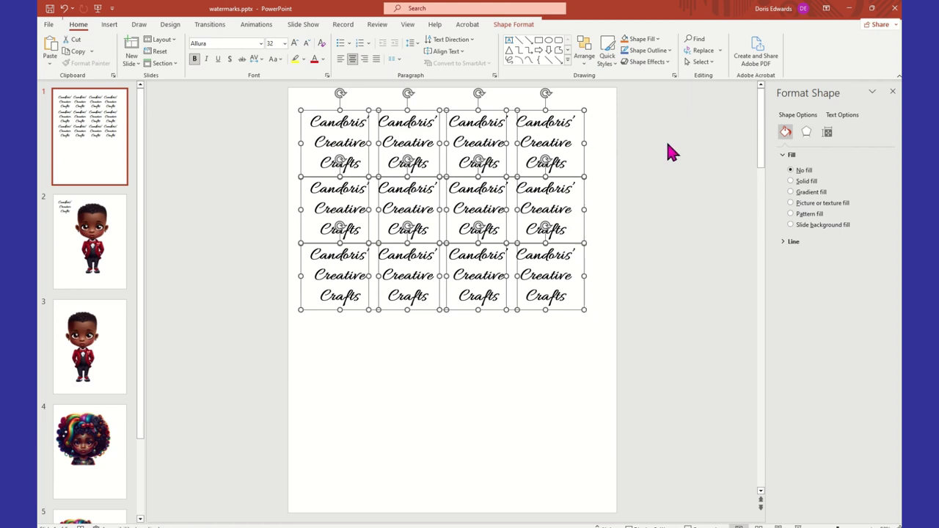
Duplicate slide 1 with its three rows of watermark text boxes.
right_click(112, 163)
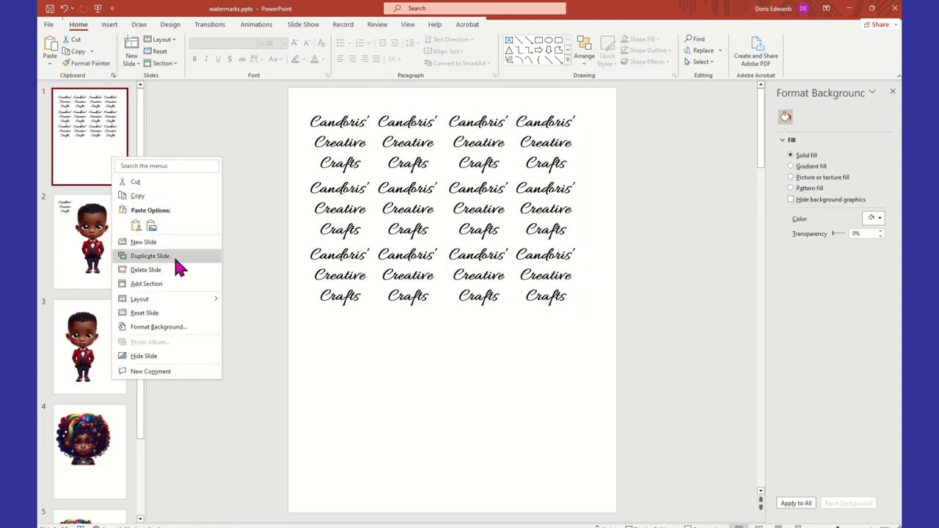
left_click(174, 256)
left_click(107, 150)
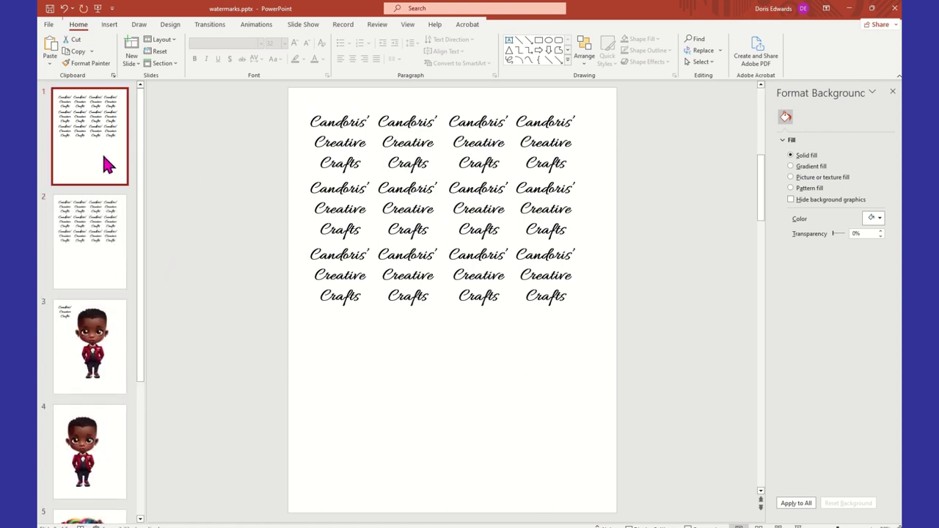
Select all twelve watermark text boxes on the duplicated slide 2 and group them into one object.
left_click(88, 260)
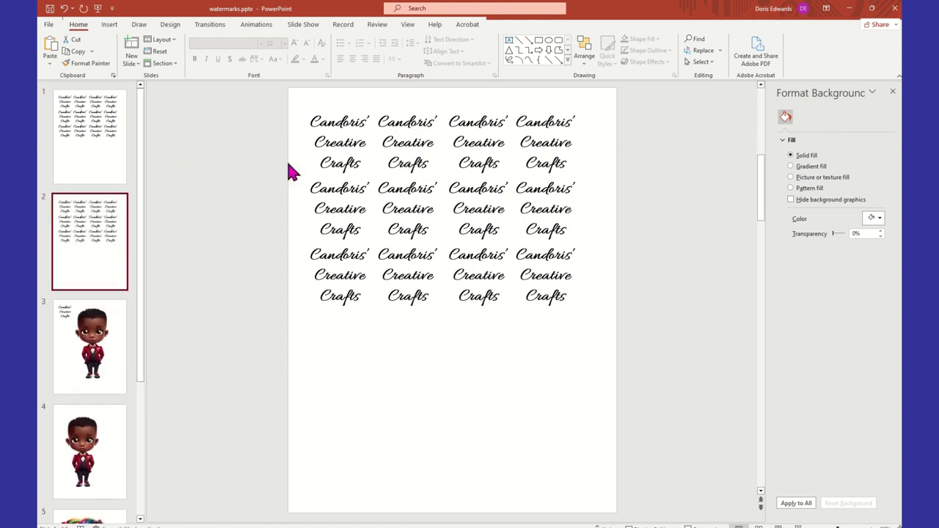
left_click(300, 104)
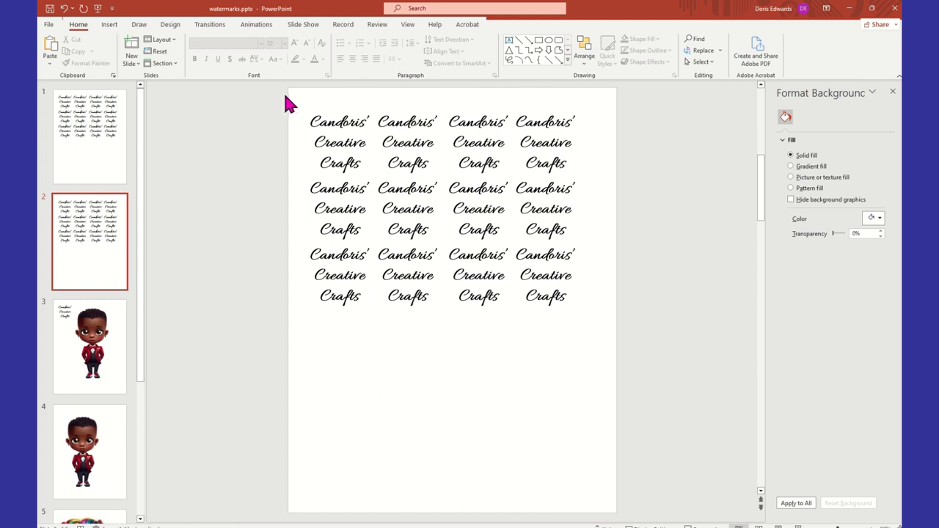
left_click_drag(283, 92, 648, 364)
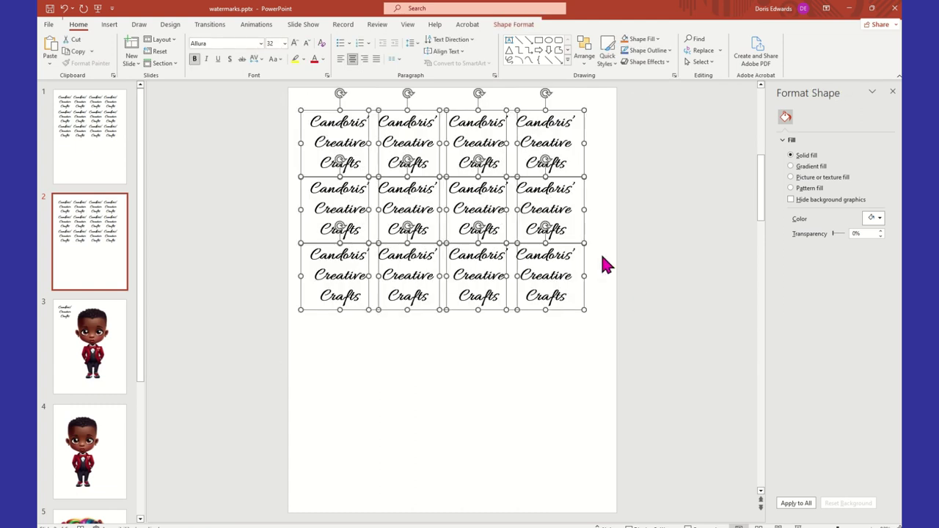
right_click(582, 242)
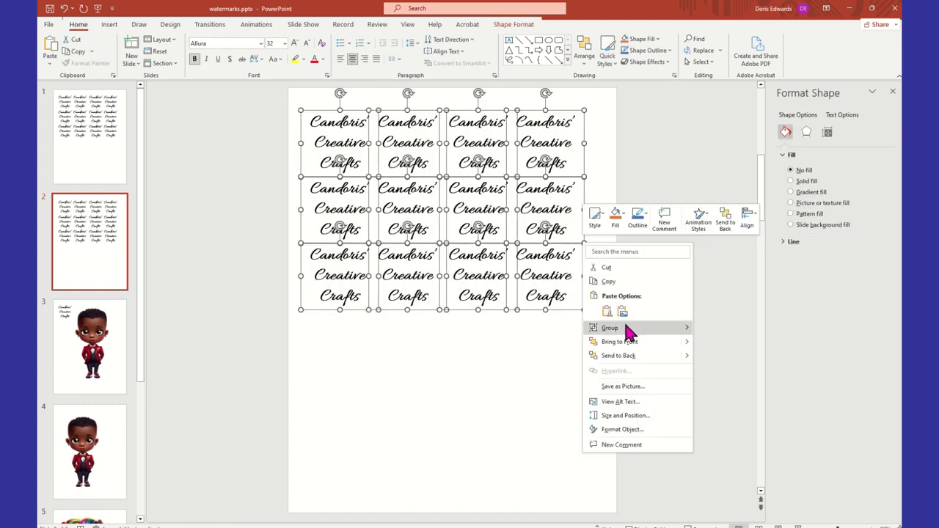
mouse_move(670, 327)
left_click(719, 328)
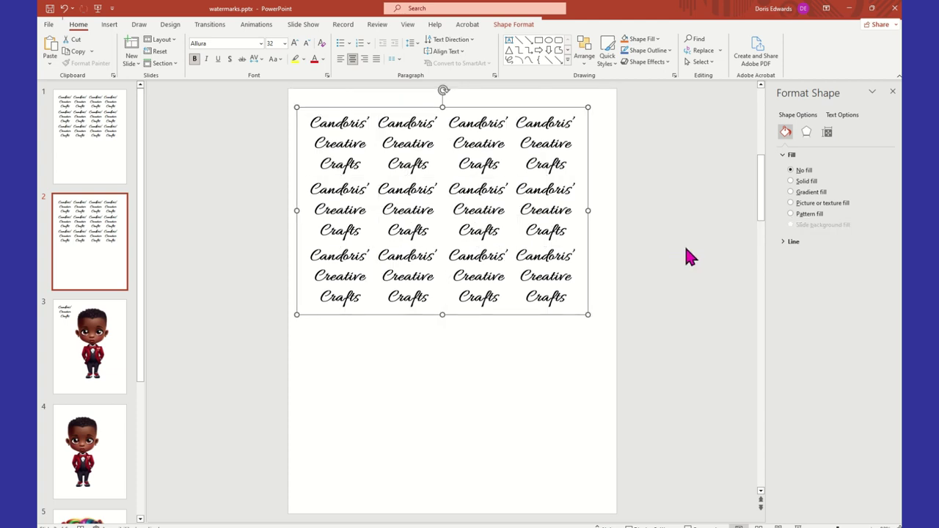
left_click(653, 169)
Move the grouped watermark block slightly lower on slide 2 and deselect it.
left_click(558, 139)
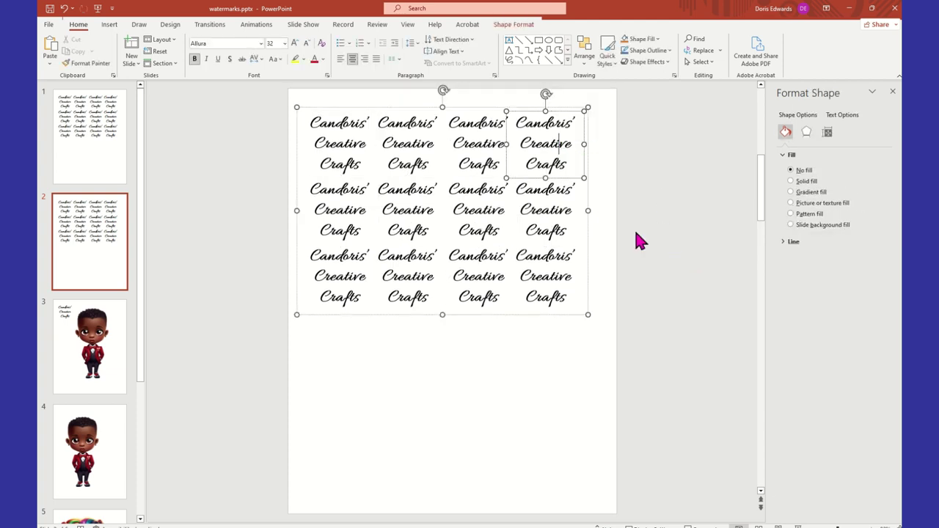
left_click(600, 321)
left_click(566, 306)
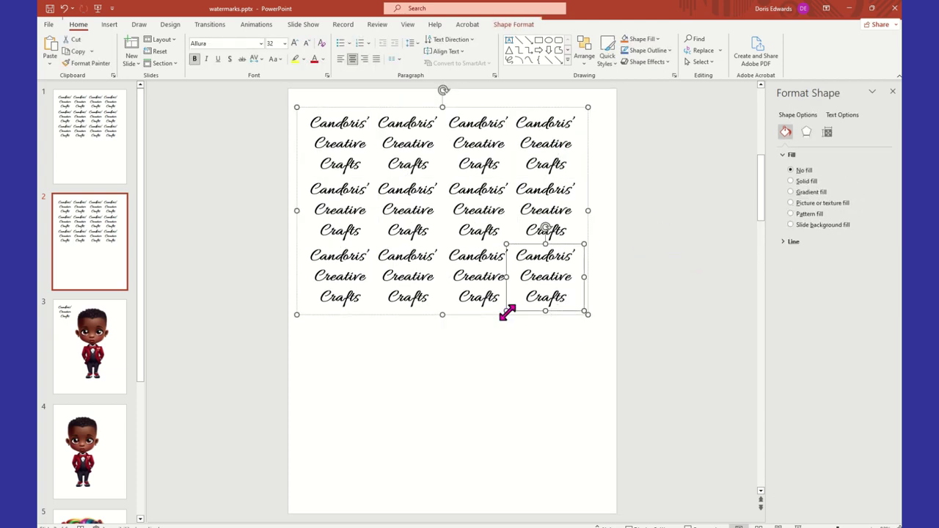
left_click(467, 316)
left_click_drag(467, 316, 466, 351)
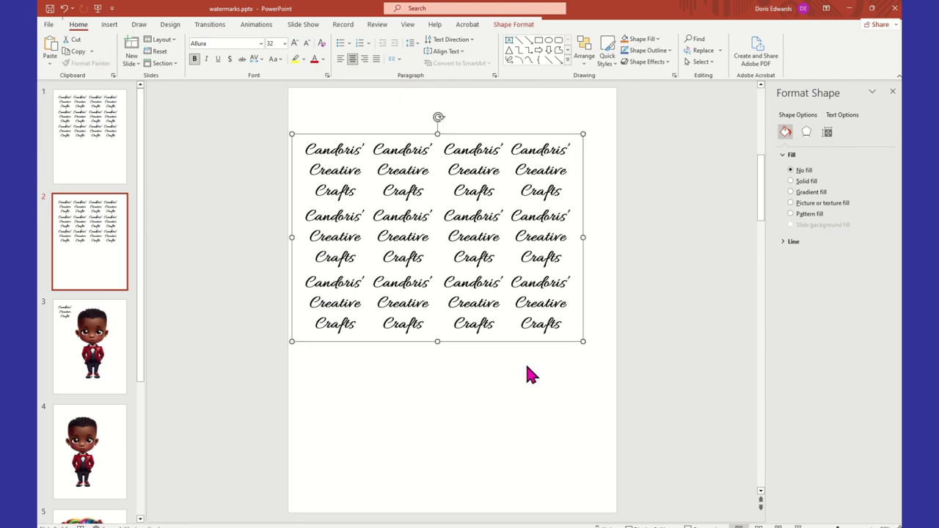
left_click(305, 149)
left_click(357, 94)
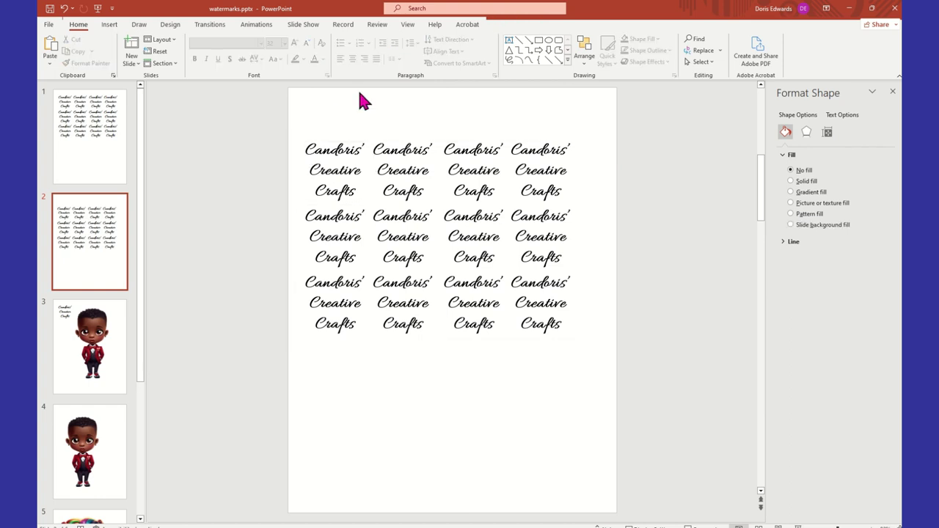
Select the grouped watermark block on slide 2 and open its object commands.
left_click(317, 134)
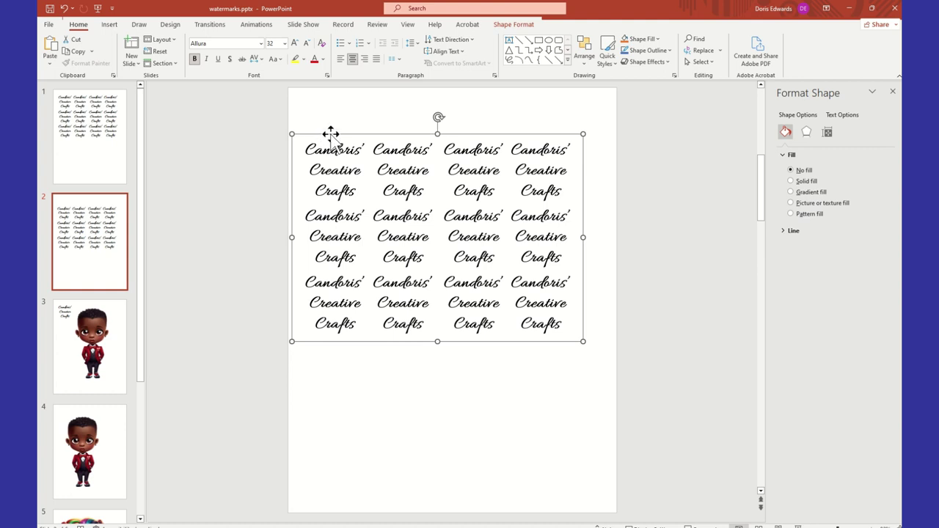
right_click(331, 134)
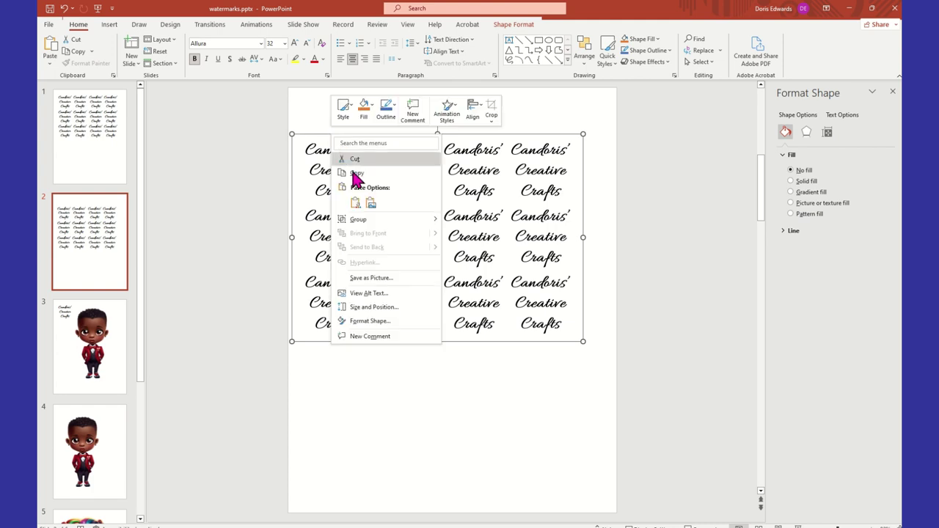
Save the grouped watermark text on slide 2 as the PNG picture "watermark test 2" in the Desktop folder.
left_click(401, 279)
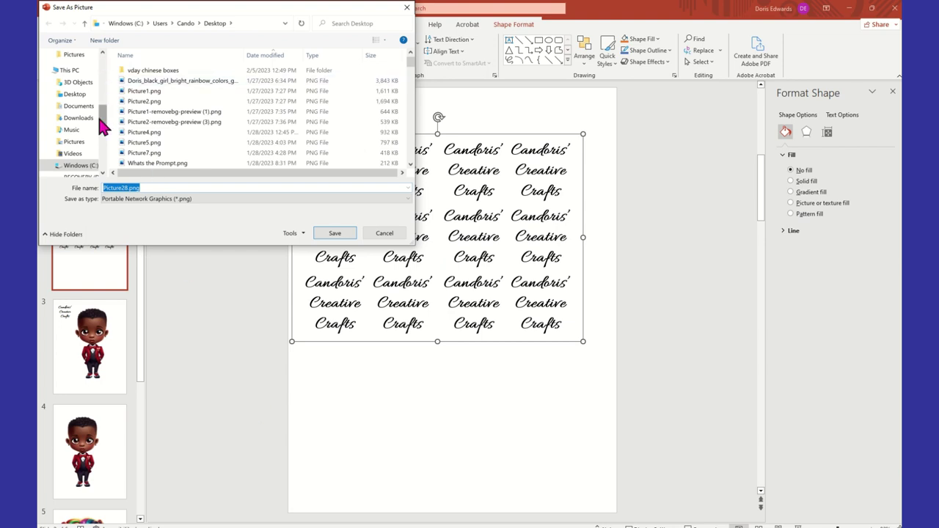
scroll(105, 132, "up", 5)
left_click(75, 74)
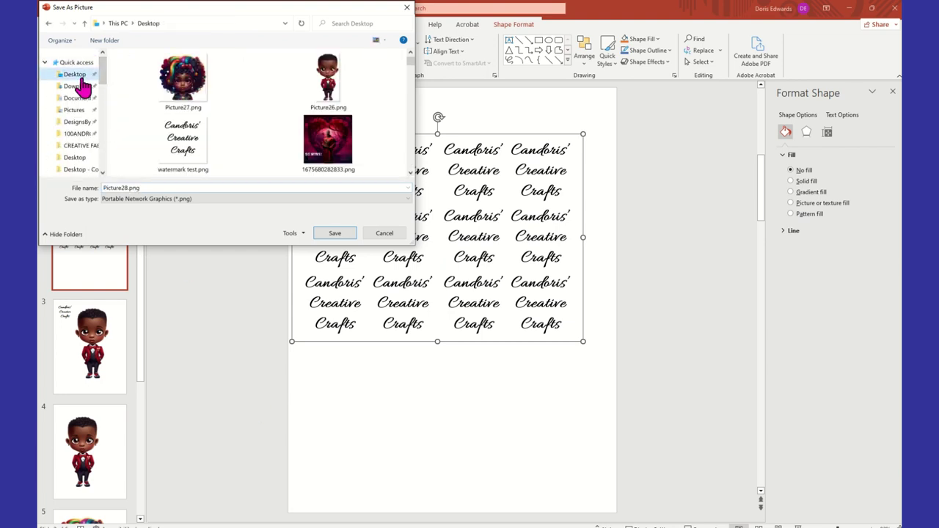
left_click(193, 199)
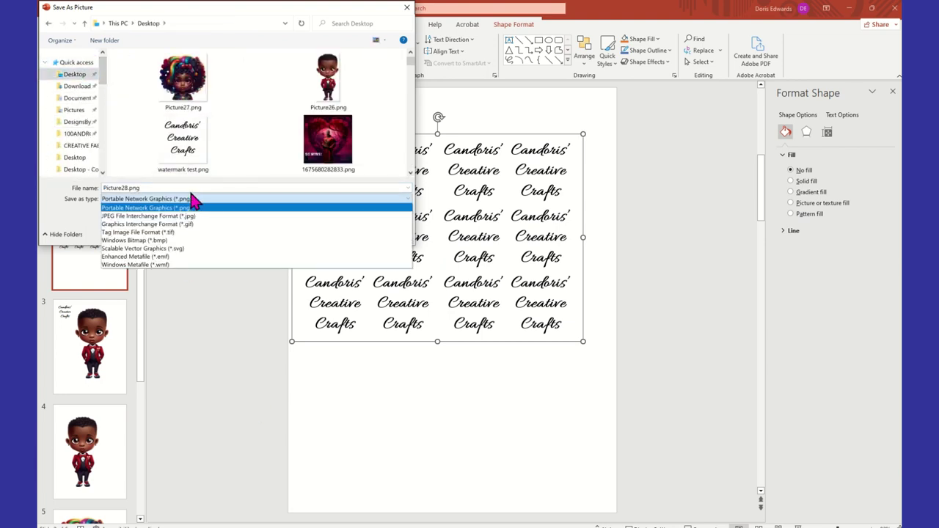
left_click(191, 205)
type("watermark test")
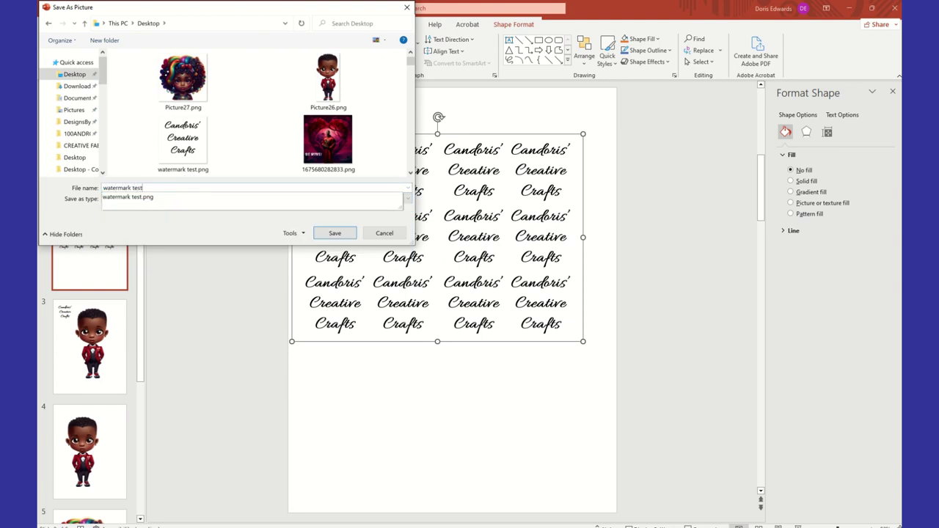
left_click(188, 186)
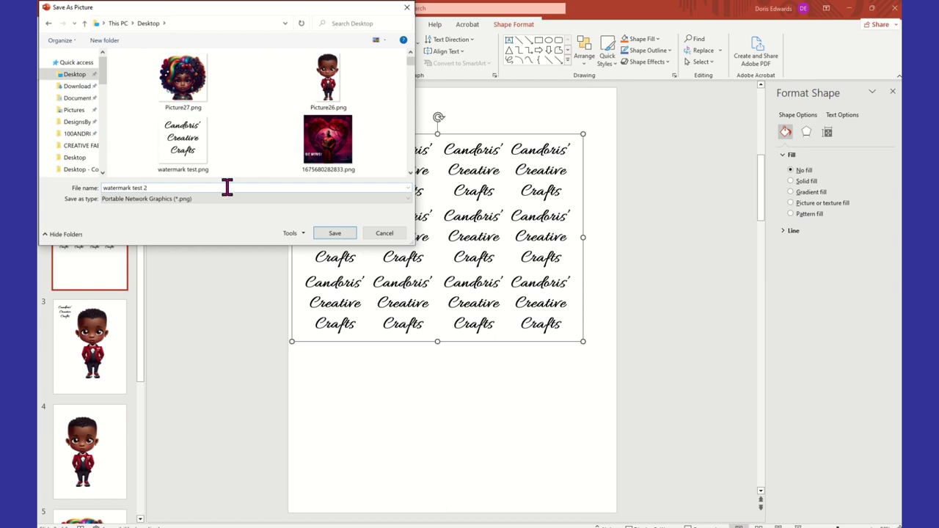
left_click(338, 233)
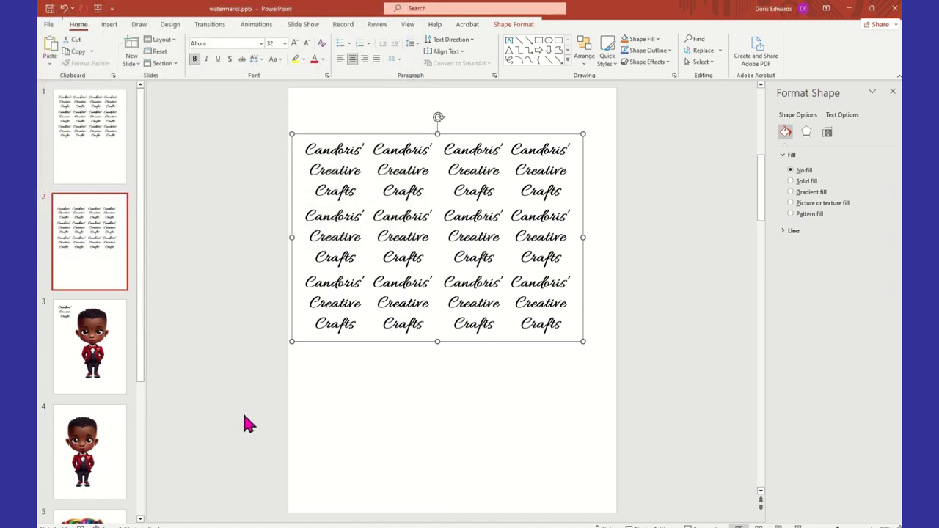
Add a new blank slide after slide 4.
left_click(96, 443)
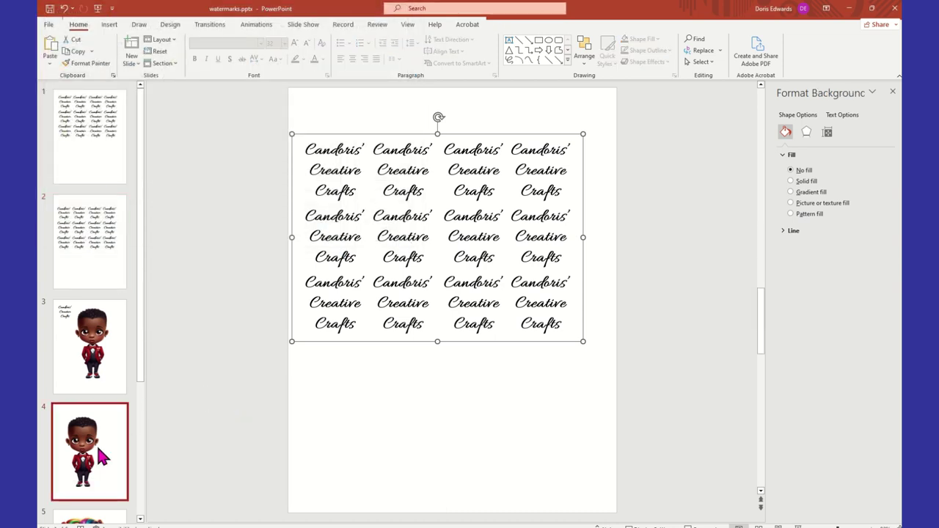
right_click(96, 444)
left_click(152, 308)
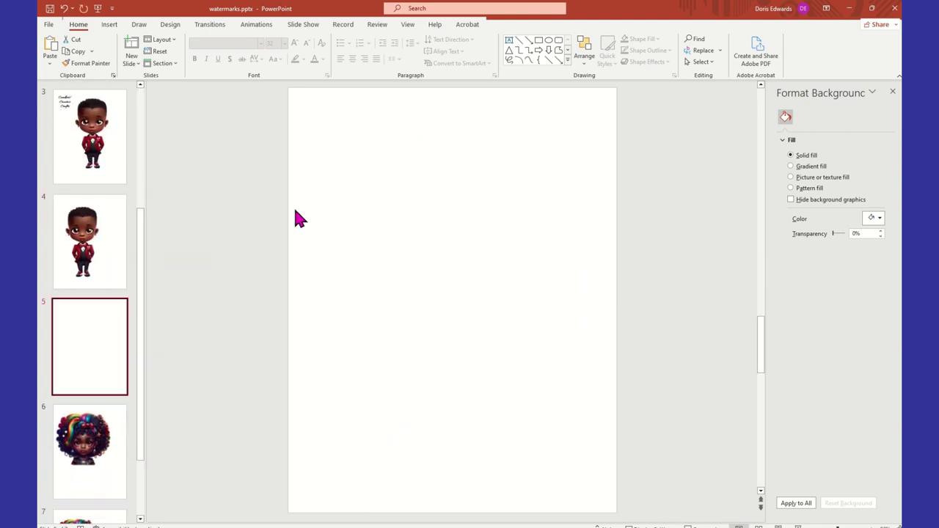
Insert "sitting on the world.jpg" from the Samsung USB Desktop folder and enlarge it to span nearly the slide's full width.
left_click(110, 26)
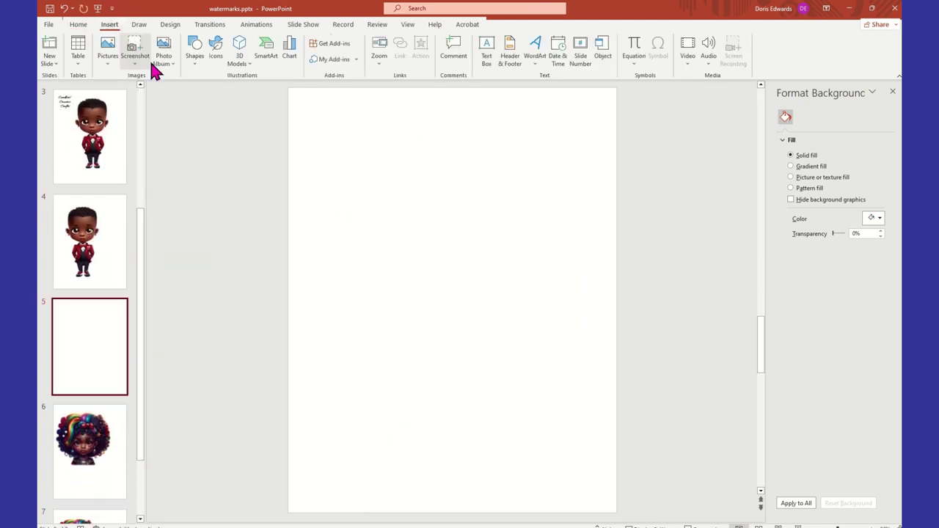
left_click(107, 60)
left_click(132, 92)
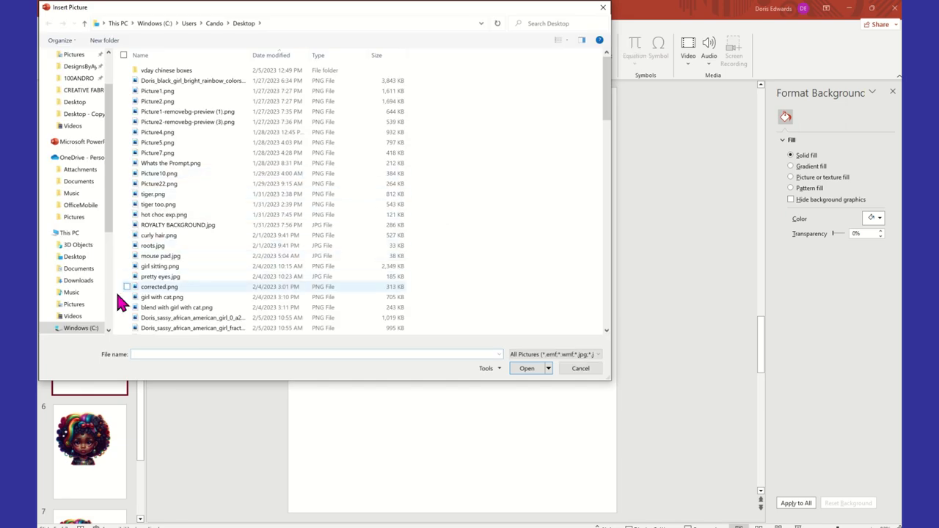
scroll(105, 231, "down", 5)
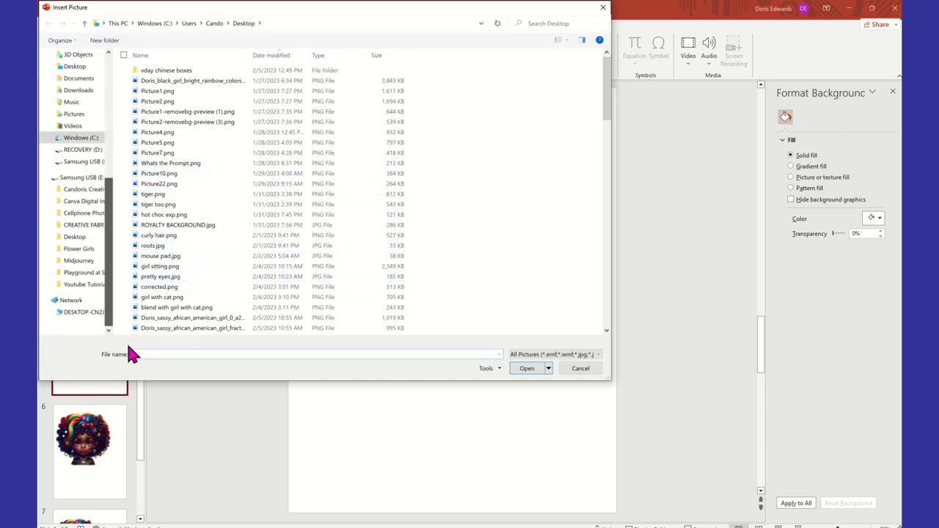
left_click(86, 237)
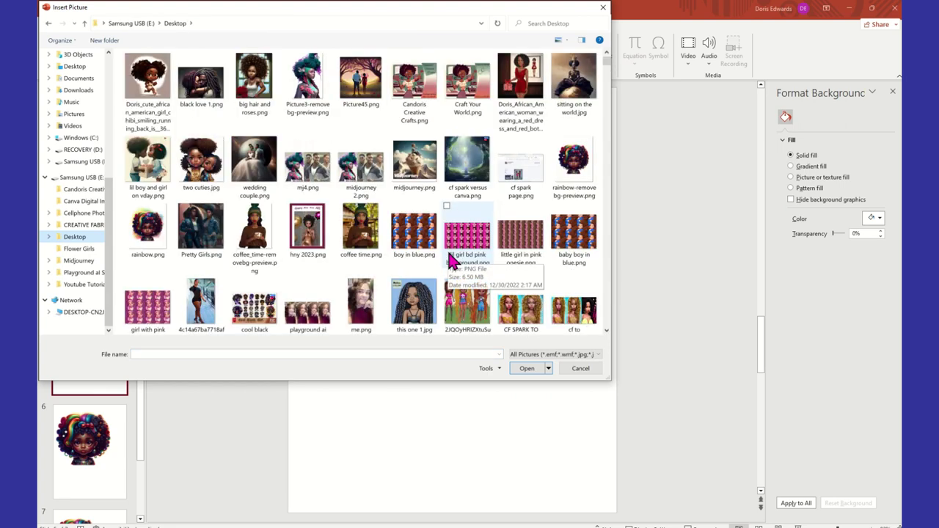
left_click(574, 83)
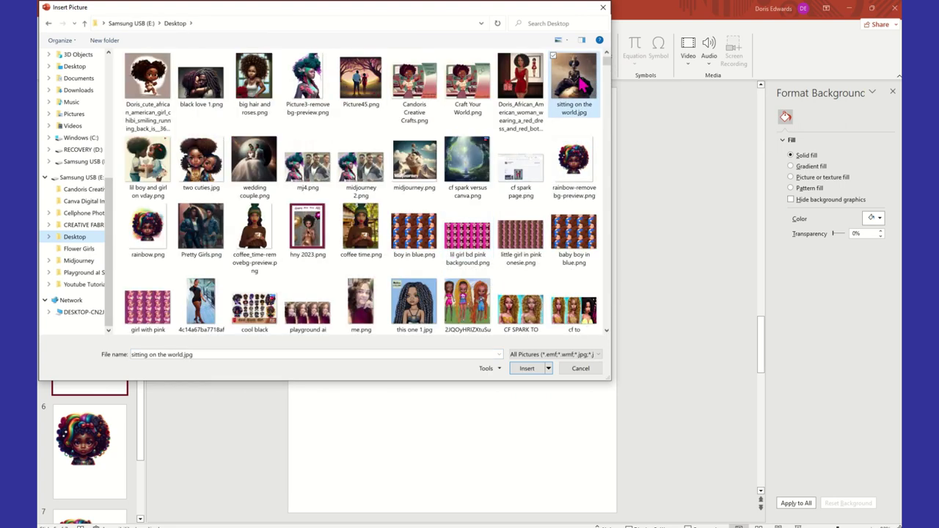
left_click(527, 373)
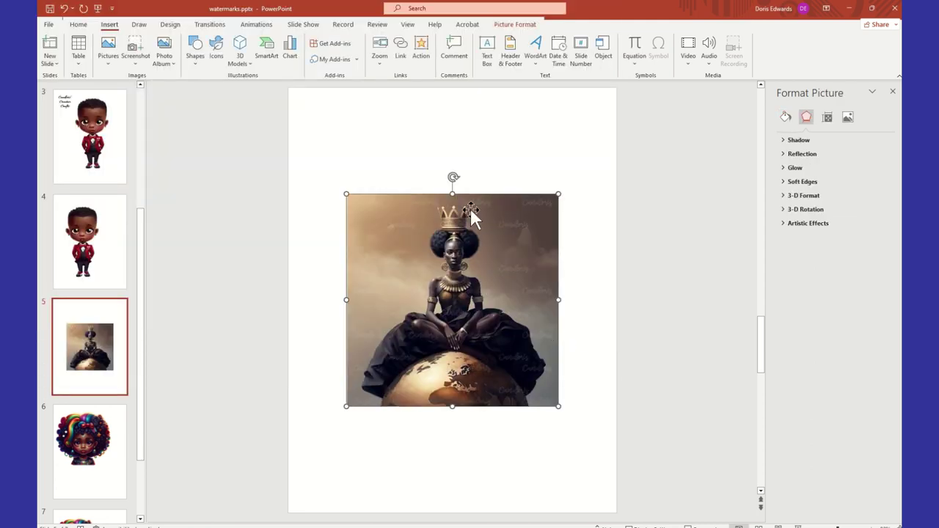
left_click_drag(346, 193, 239, 90)
left_click_drag(397, 188, 445, 220)
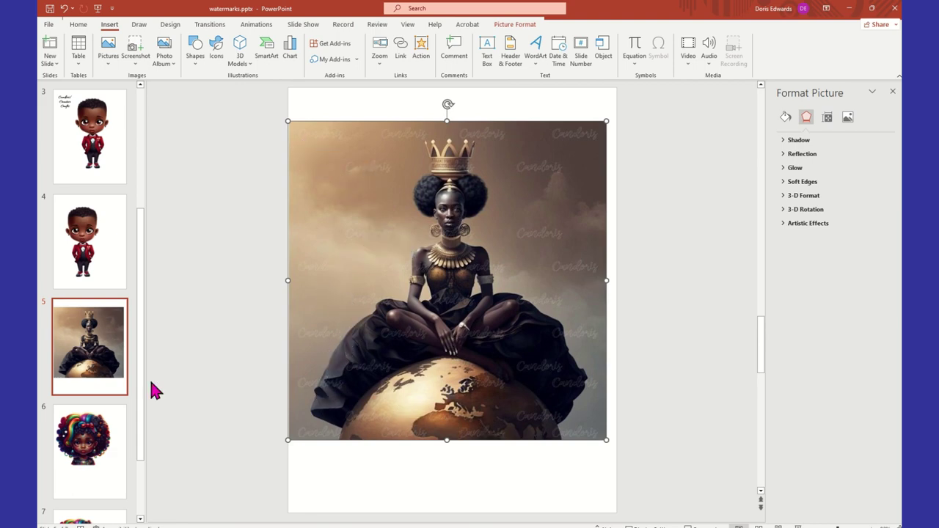
Add a slide after slide 5 and insert the full-body woman picture with the purple background from the Samsung USB Midjourney folder.
right_click(88, 357)
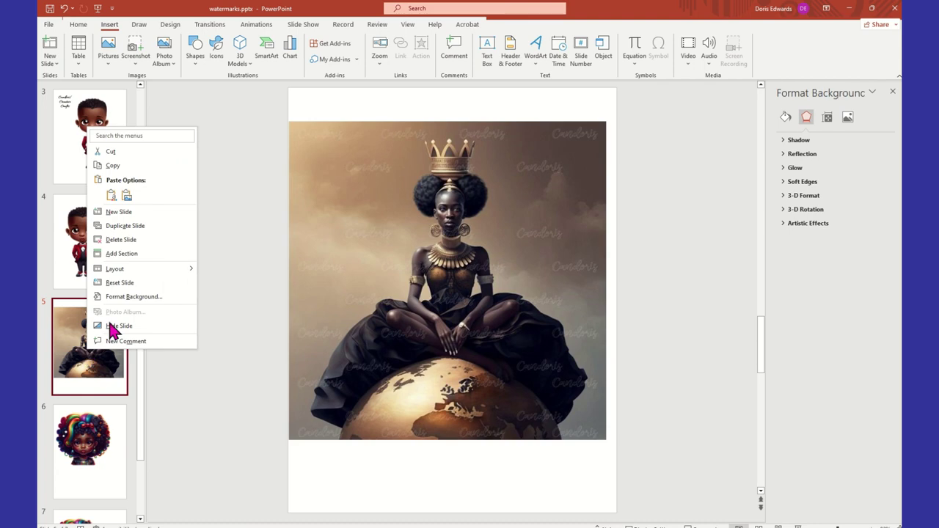
left_click(133, 211)
left_click(111, 55)
left_click(129, 90)
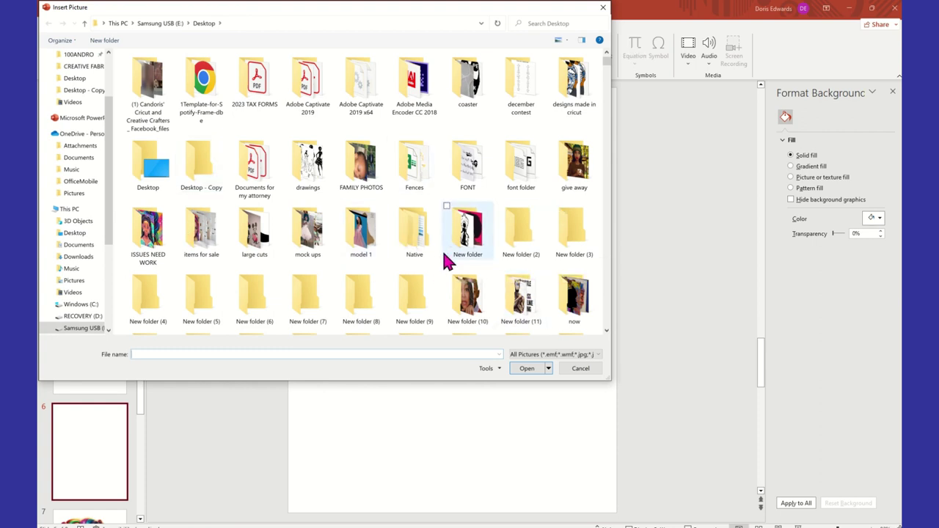
left_click(606, 331)
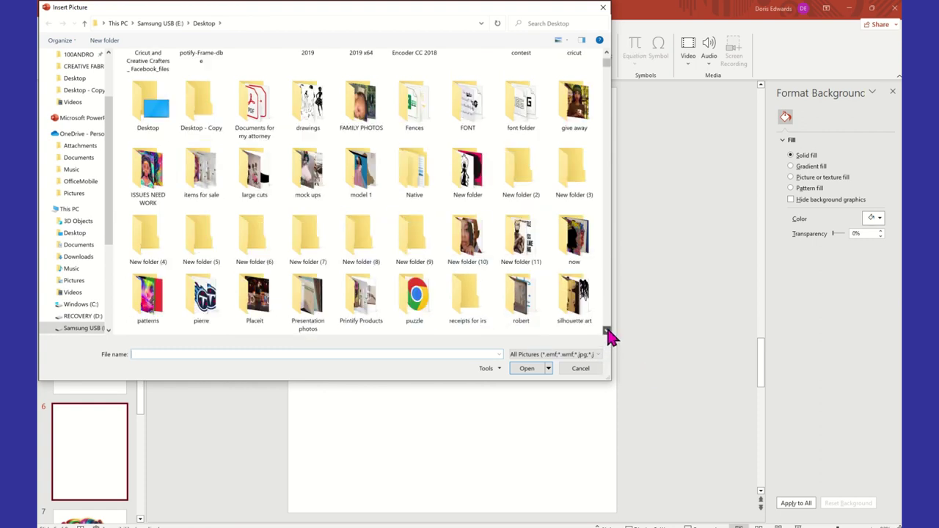
left_click(607, 333)
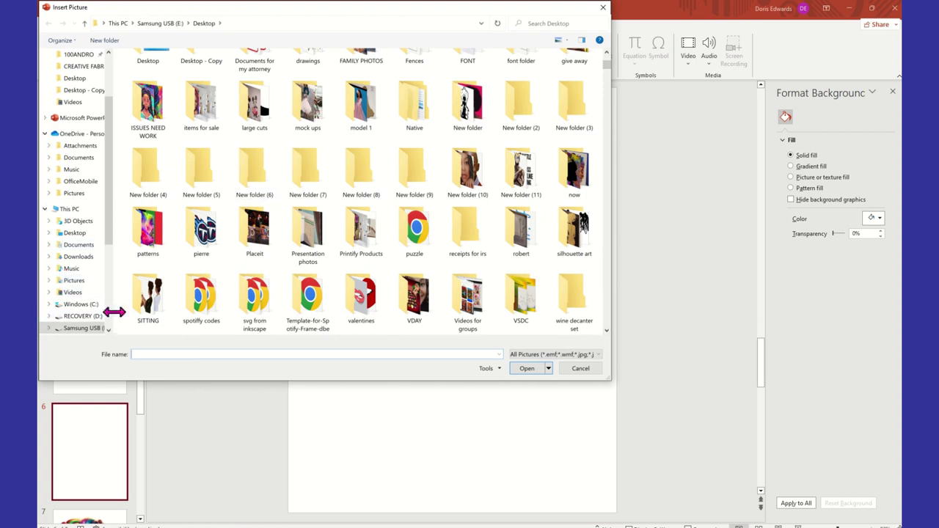
left_click_drag(110, 242, 114, 314)
left_click(82, 262)
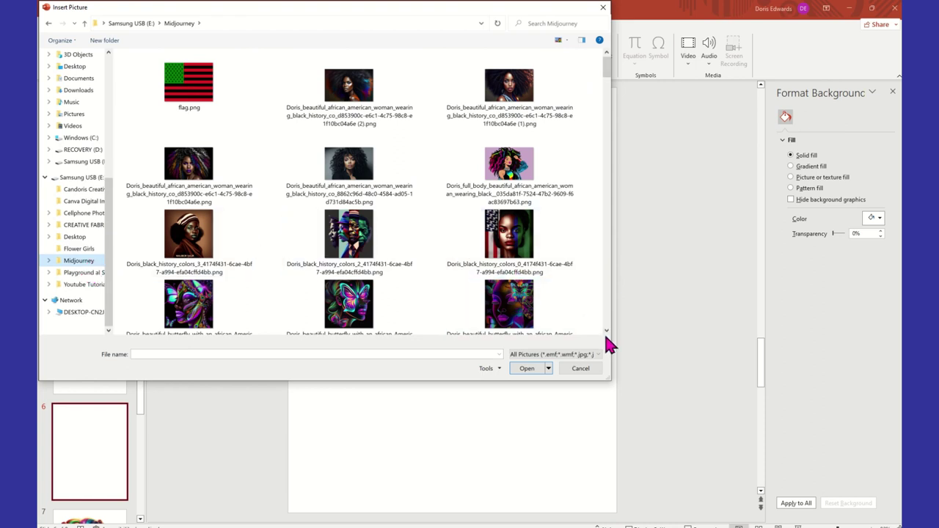
left_click(507, 164)
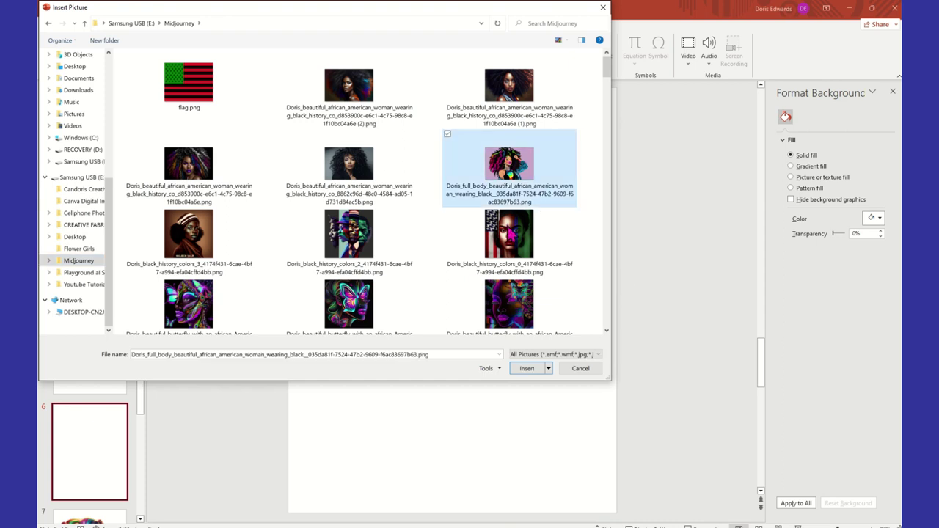
left_click(533, 369)
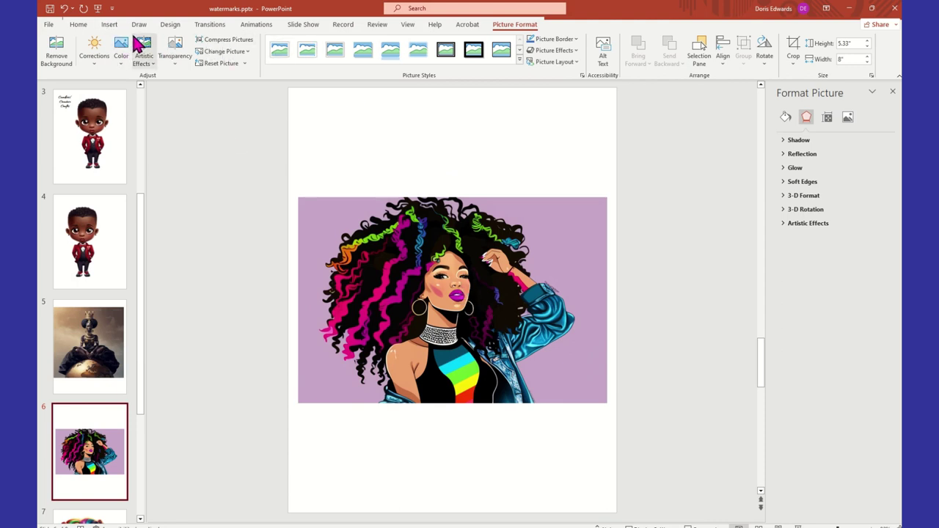
Insert "watermark test 2.png" from the Desktop folder onto slide 6.
left_click(109, 24)
left_click(117, 61)
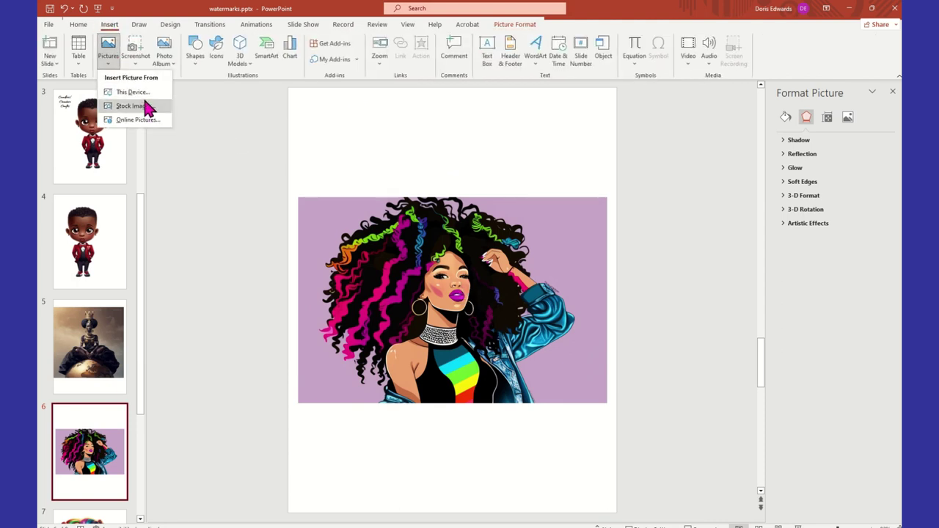
left_click(143, 94)
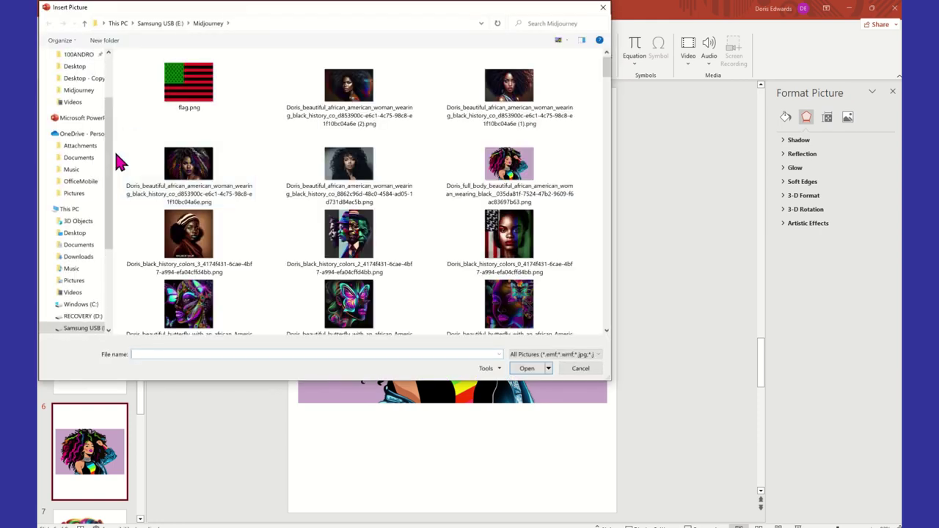
scroll(102, 146, "up", 3)
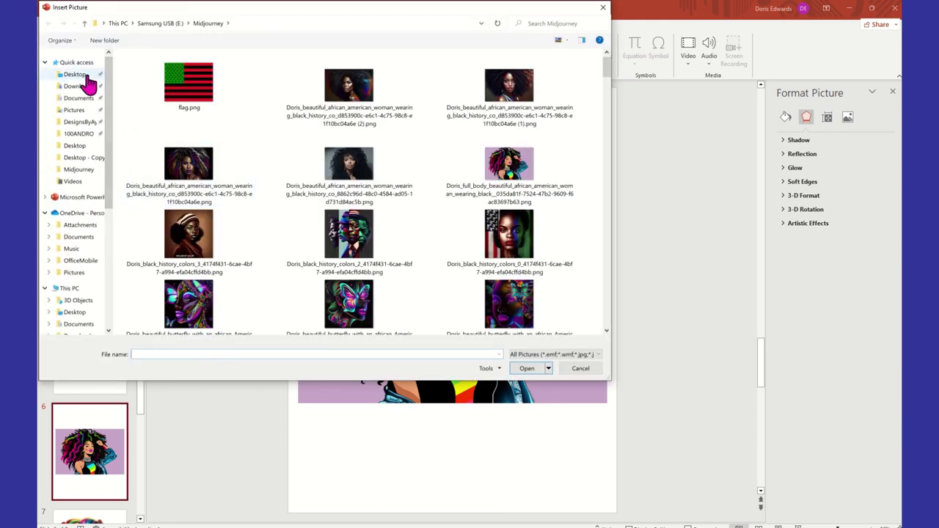
left_click(77, 74)
double_click(204, 85)
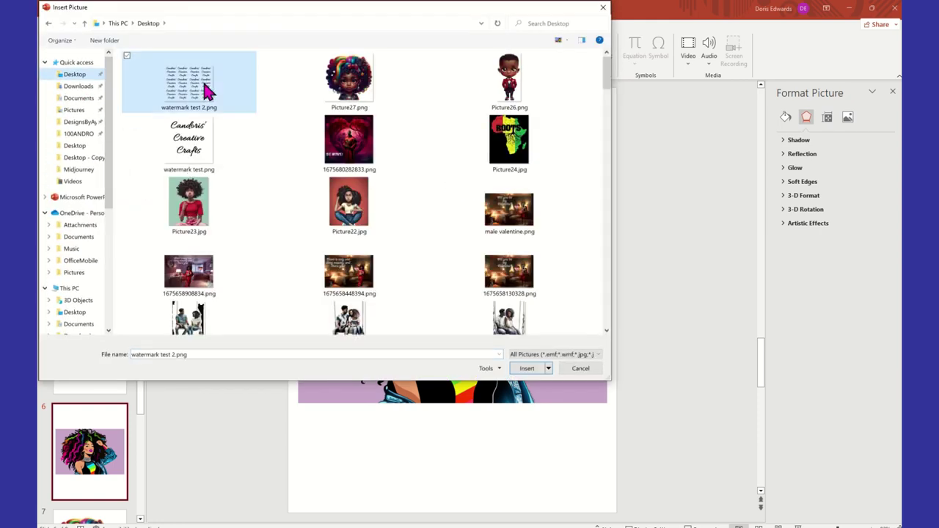
Position the watermark over the woman picture and stretch it to about 7.89" wide to cover the picture.
left_click_drag(524, 284, 515, 292)
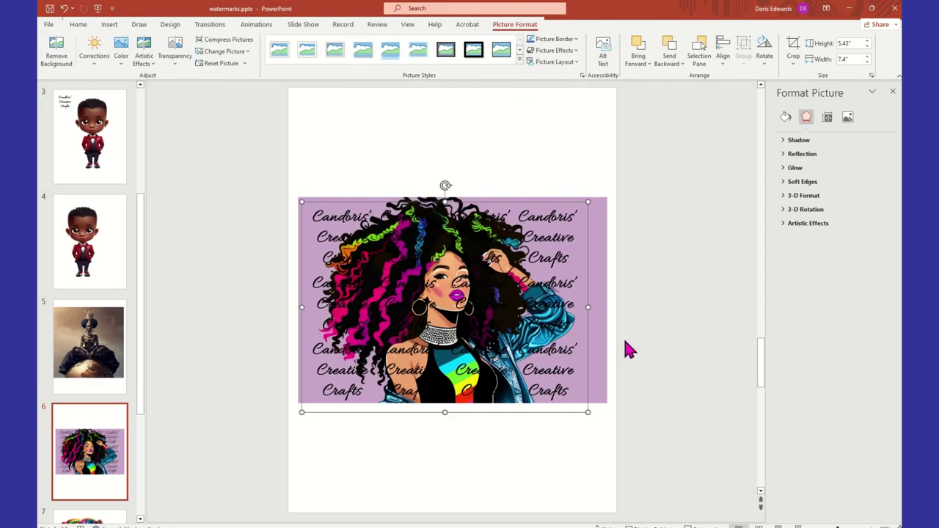
left_click_drag(590, 310, 606, 303)
left_click_drag(540, 305, 538, 301)
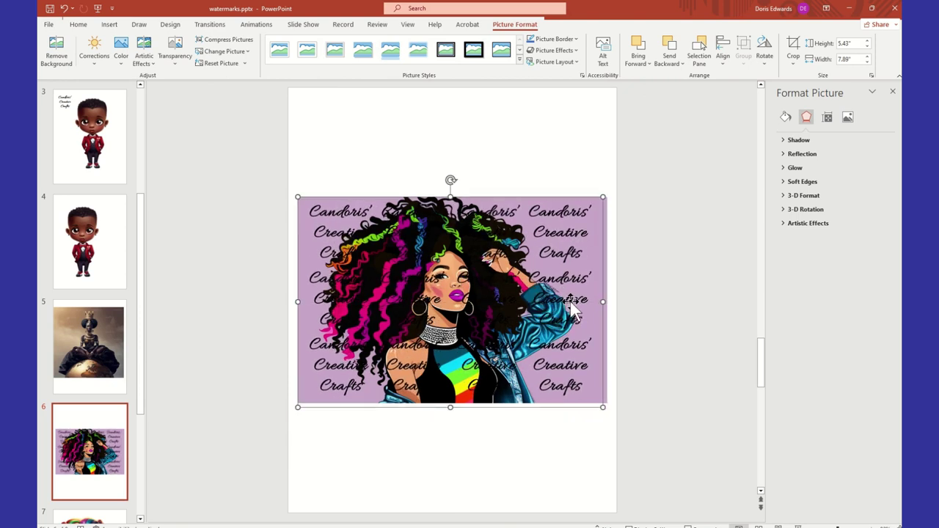
Set the watermark picture's transparency to 90% and deselect it.
left_click(849, 118)
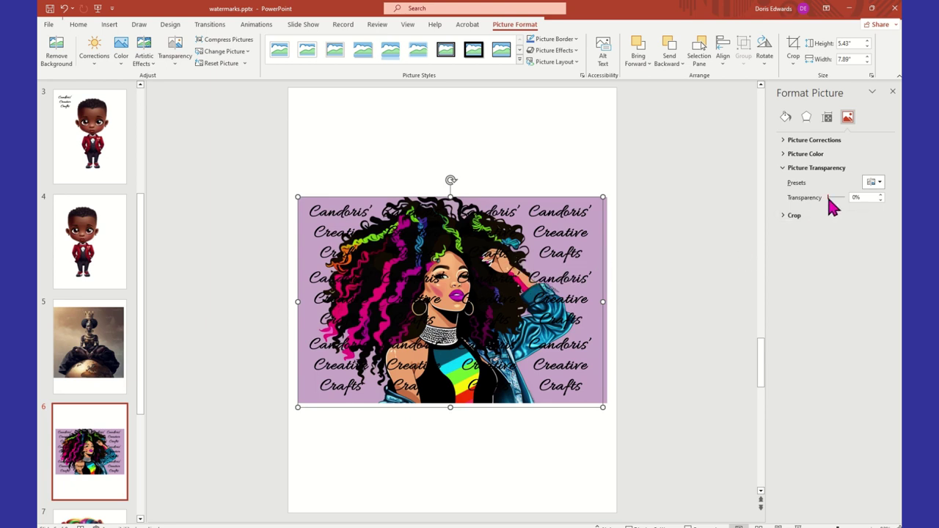
left_click_drag(831, 198, 841, 198)
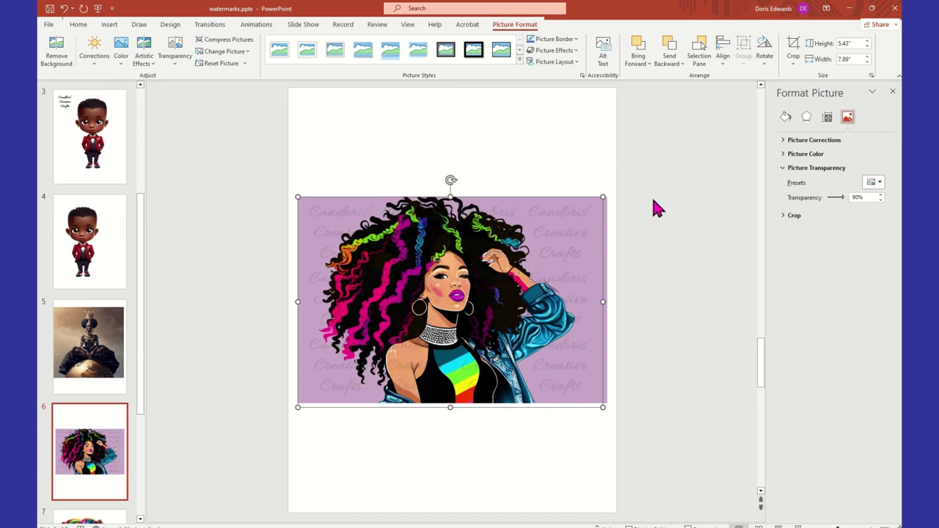
left_click(682, 213)
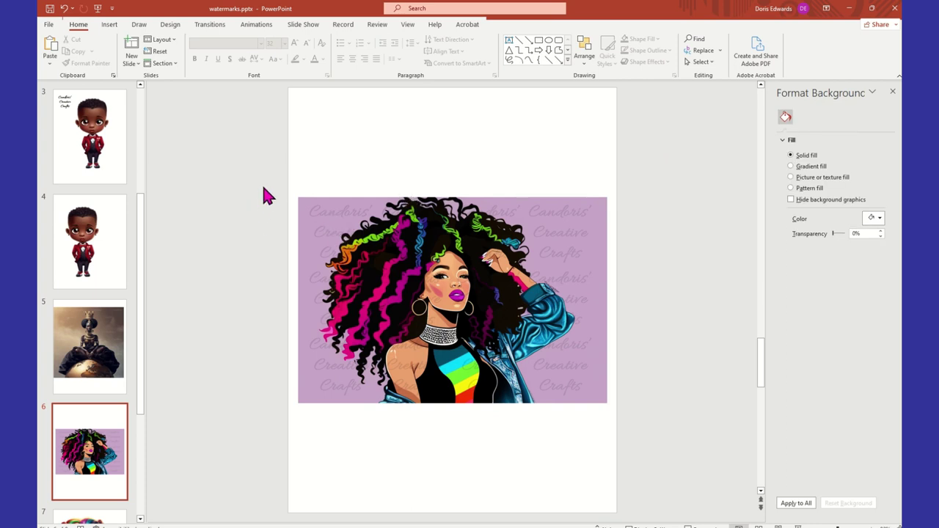
Group the watermark with the woman picture and move the group slightly up and left on the slide.
left_click_drag(265, 176, 656, 433)
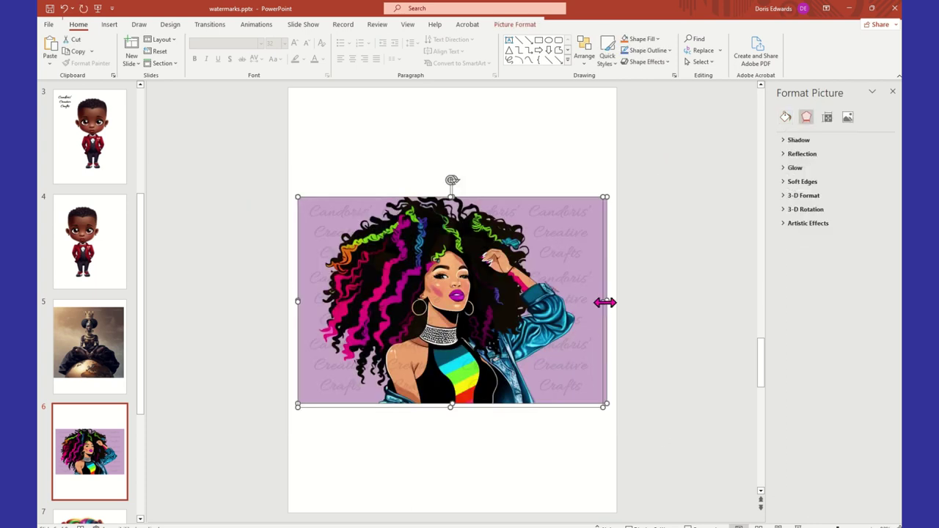
right_click(604, 301)
mouse_move(654, 391)
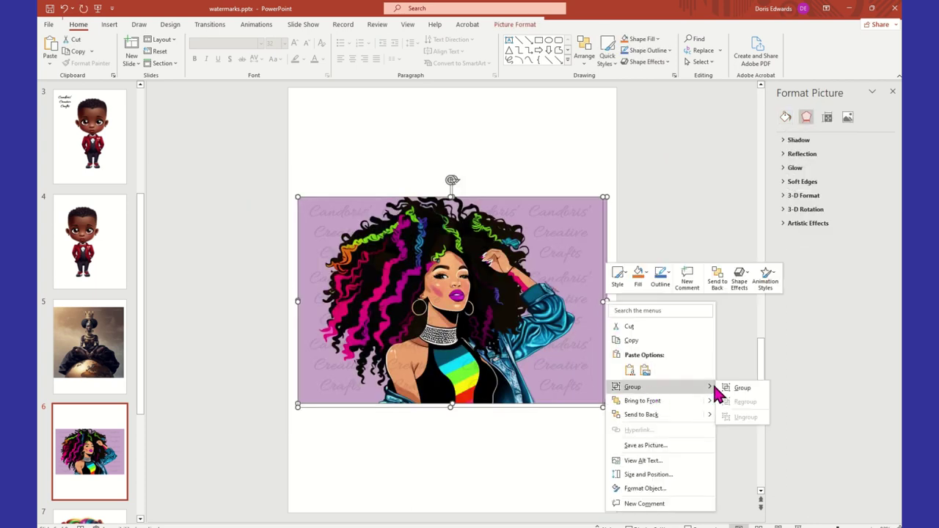
left_click(742, 387)
left_click(687, 337)
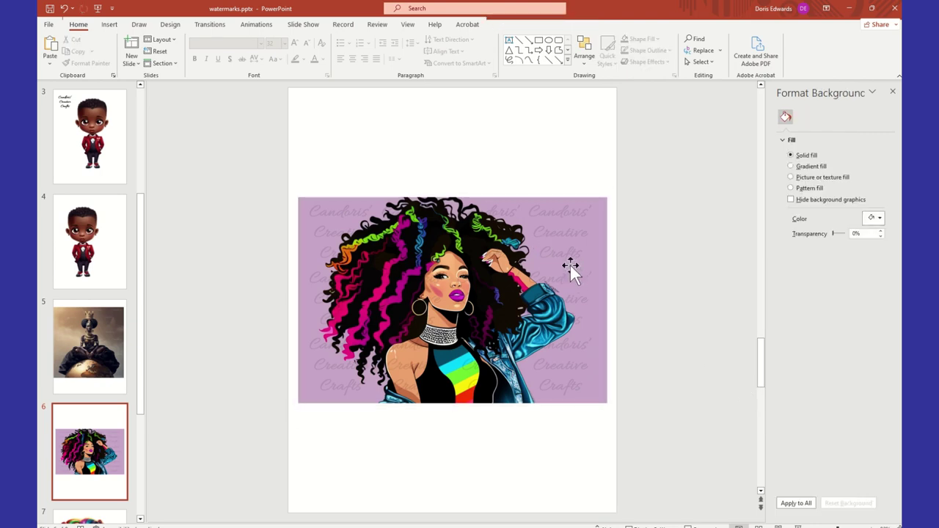
left_click_drag(569, 263, 548, 232)
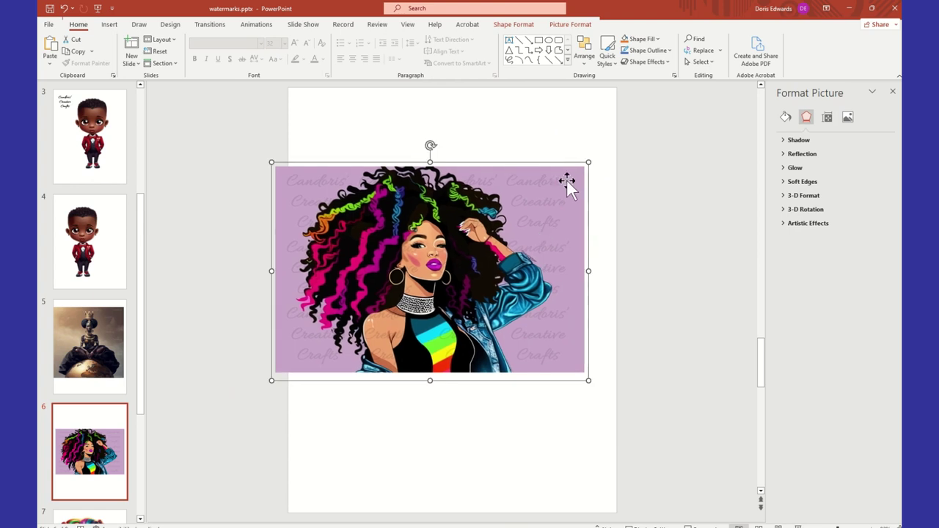
Save the grouped watermarked artwork as the PNG picture Picture29.png in the Desktop folder.
left_click(550, 157)
left_click(559, 168)
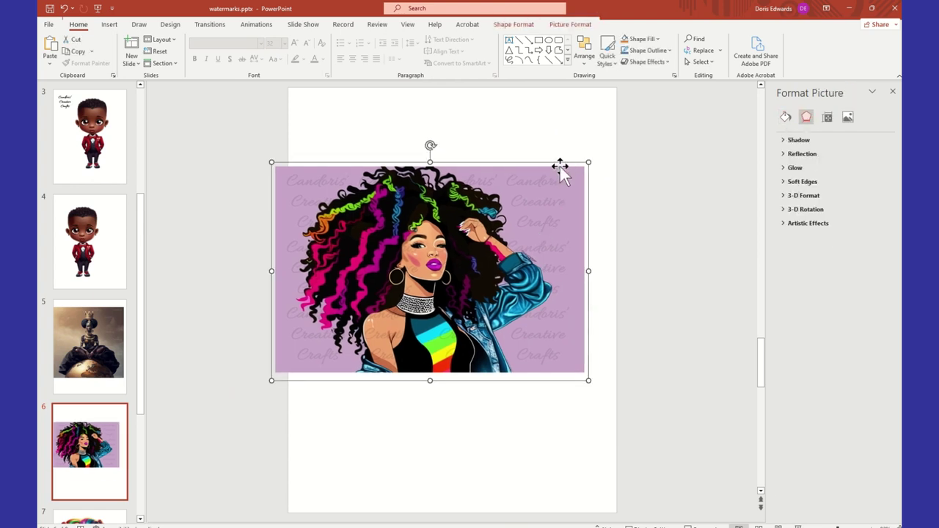
right_click(560, 168)
left_click(620, 309)
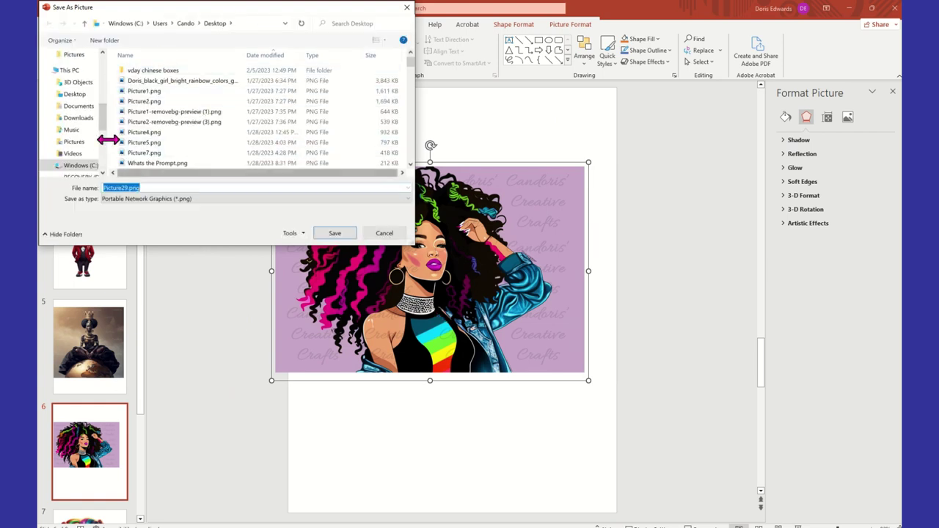
scroll(103, 132, "up", 5)
left_click(75, 74)
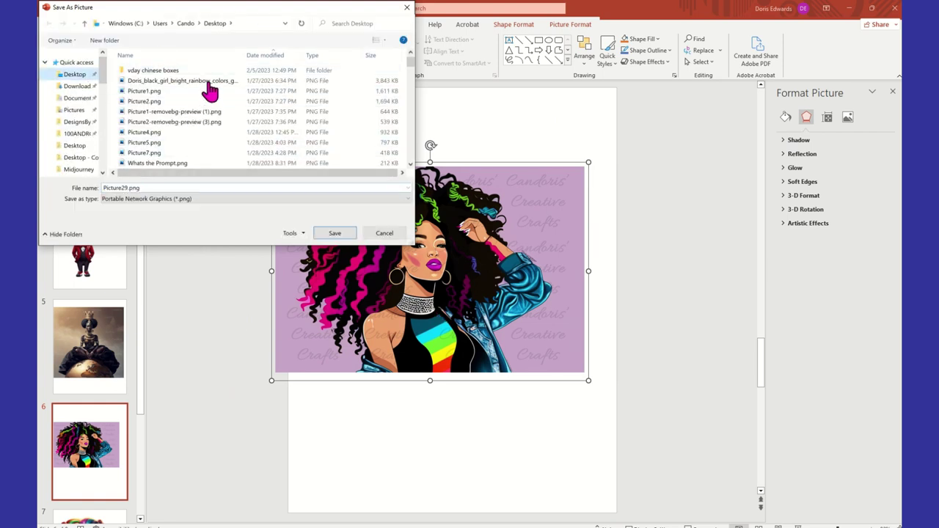
left_click(336, 234)
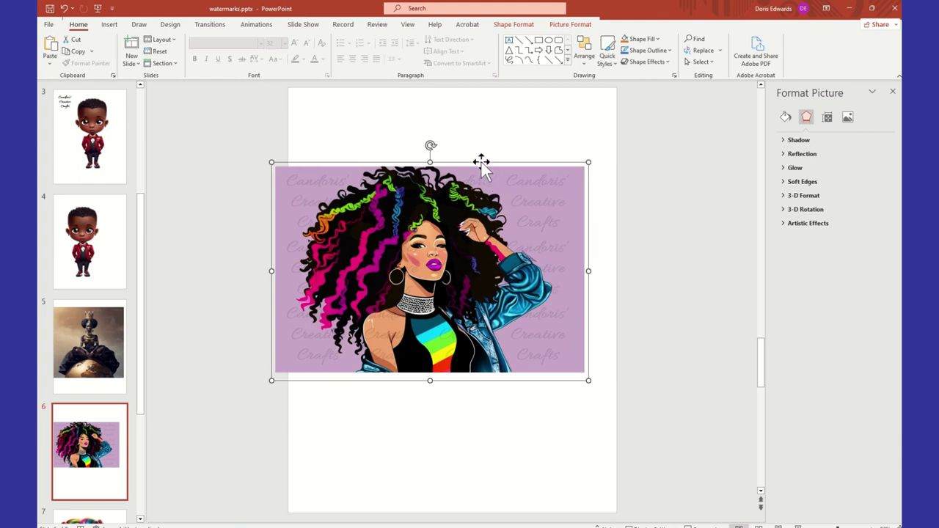
Delete the grouped artwork from slide 6 and insert Picture29.png from the Desktop folder in its place.
key("Delete")
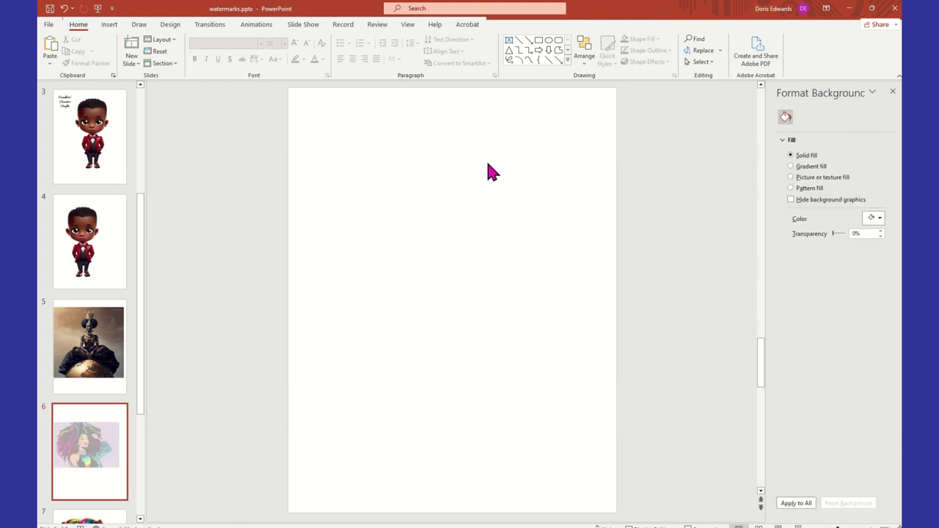
left_click(119, 48)
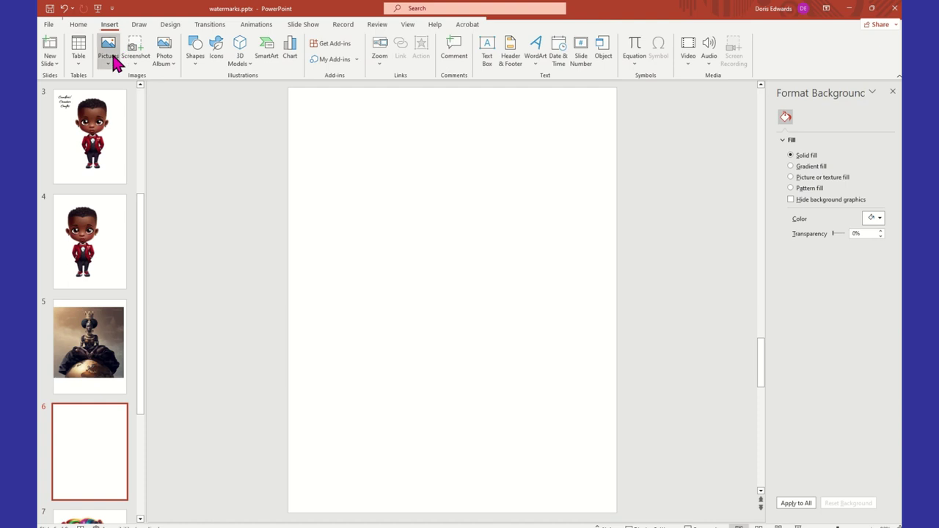
left_click(132, 94)
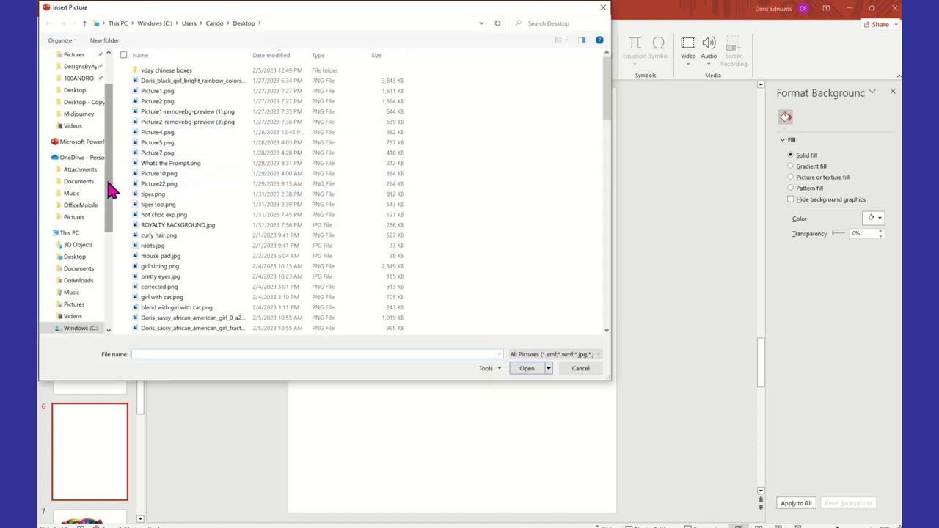
left_click_drag(109, 188, 109, 98)
left_click(75, 74)
left_click(188, 84)
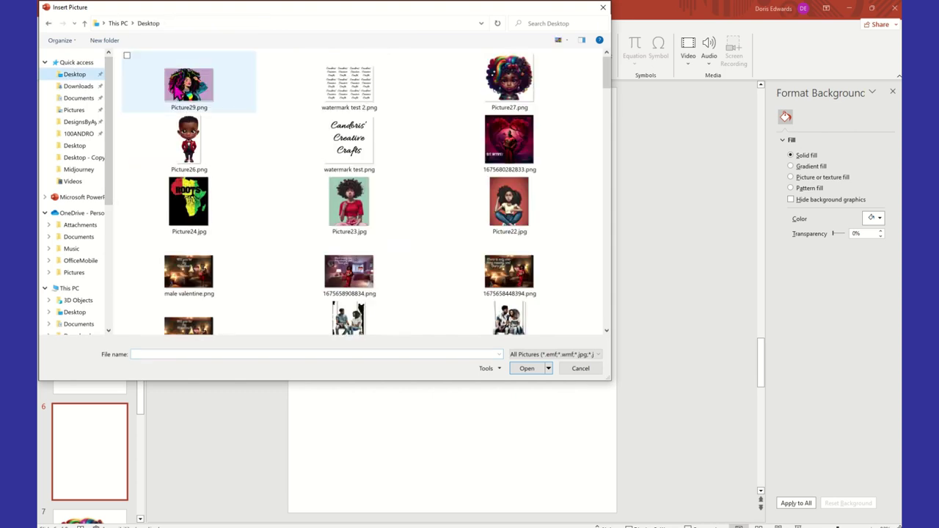
left_click(527, 369)
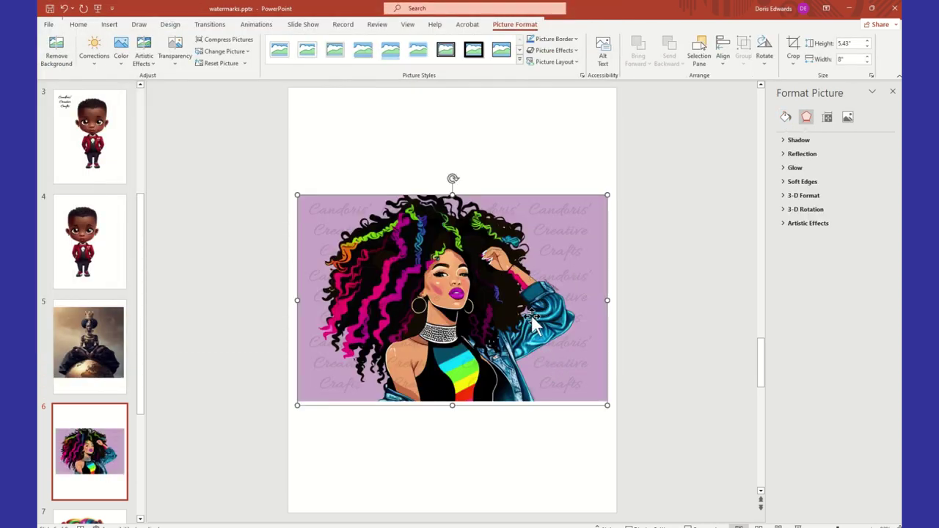
Move the inserted watermarked picture slightly up and left on slide 6 and save the presentation.
left_click_drag(530, 317, 515, 301)
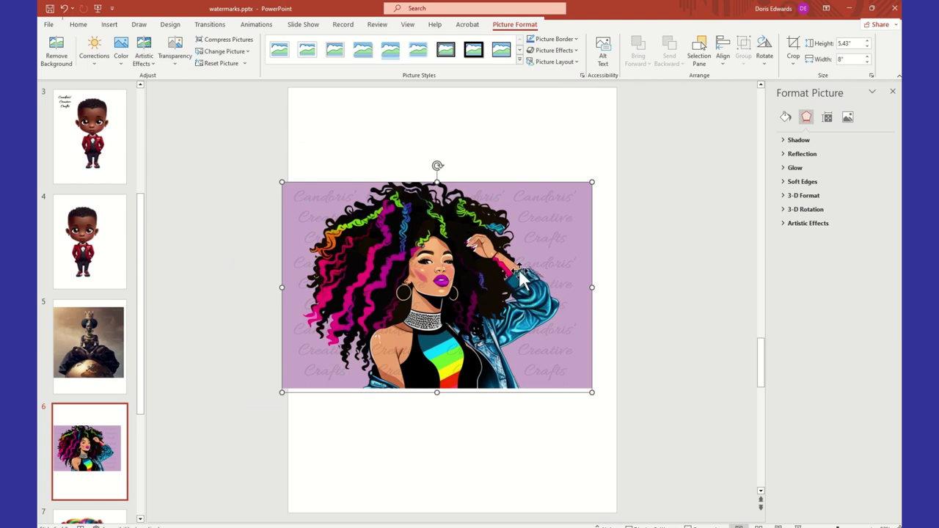
left_click_drag(425, 205, 436, 184)
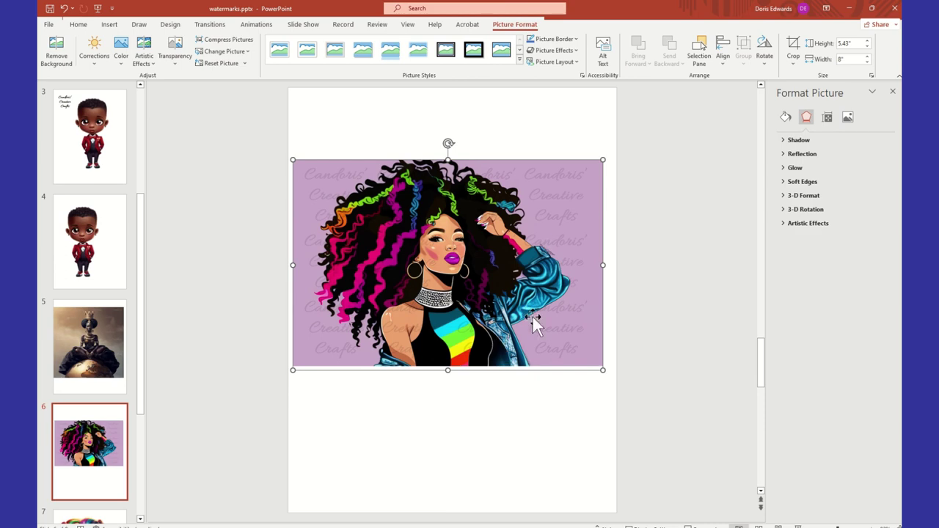
left_click(49, 24)
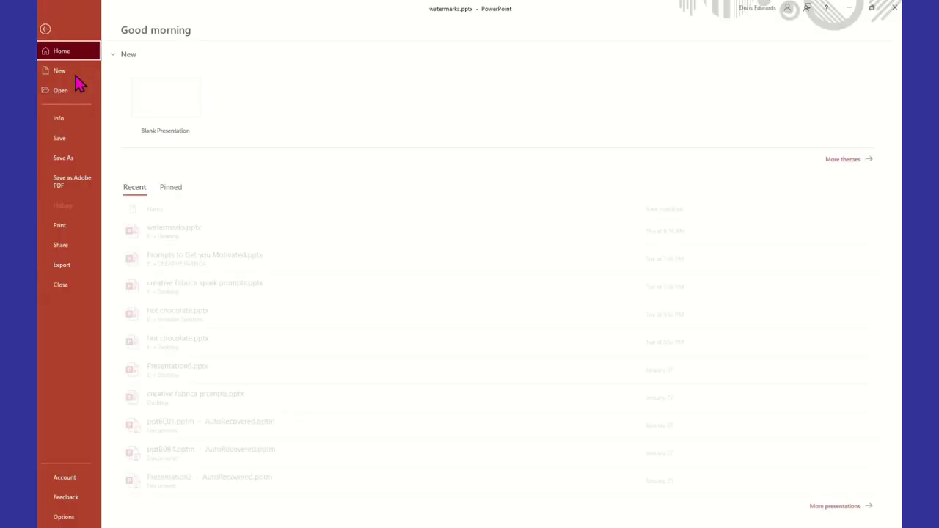
left_click(74, 139)
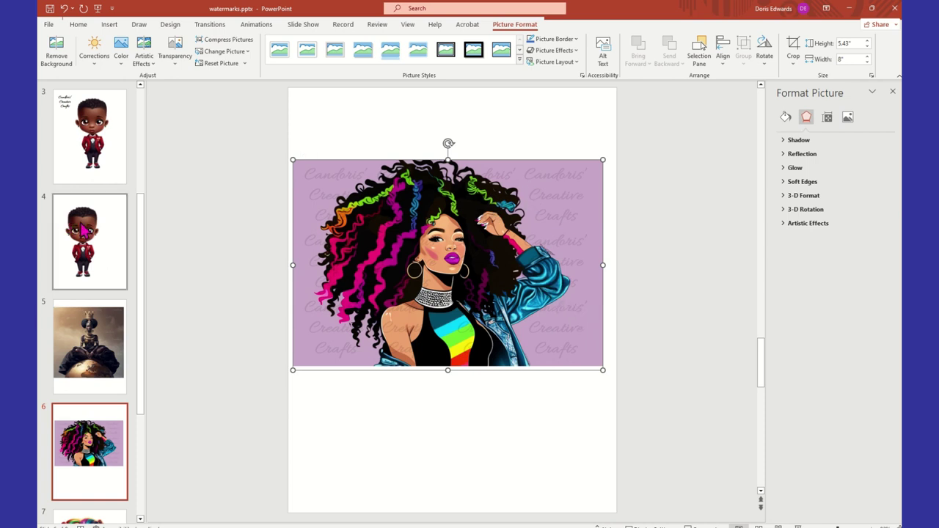
Look through the character artwork on slides 7 and 8 and return to the watermark text on slide 1.
scroll(110, 387, "down", 3)
left_click(110, 389)
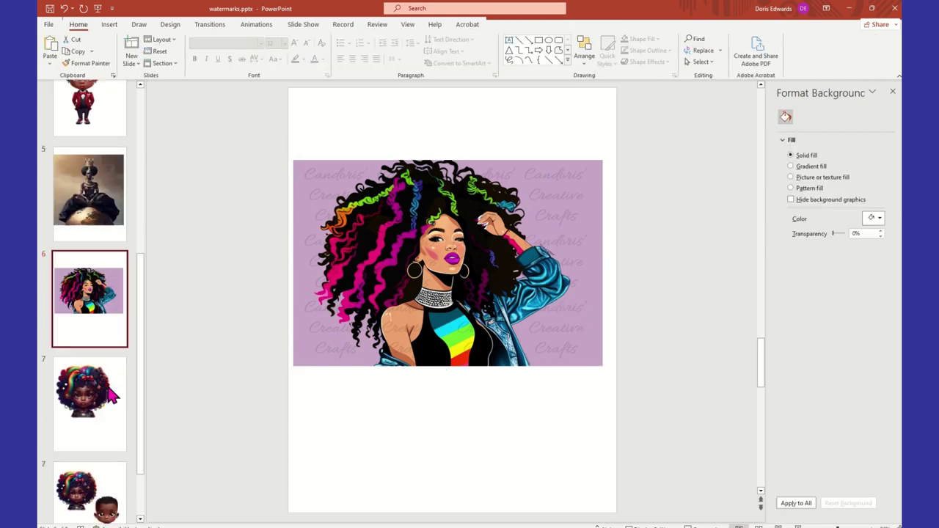
scroll(110, 392, "down", 1)
left_click(110, 383)
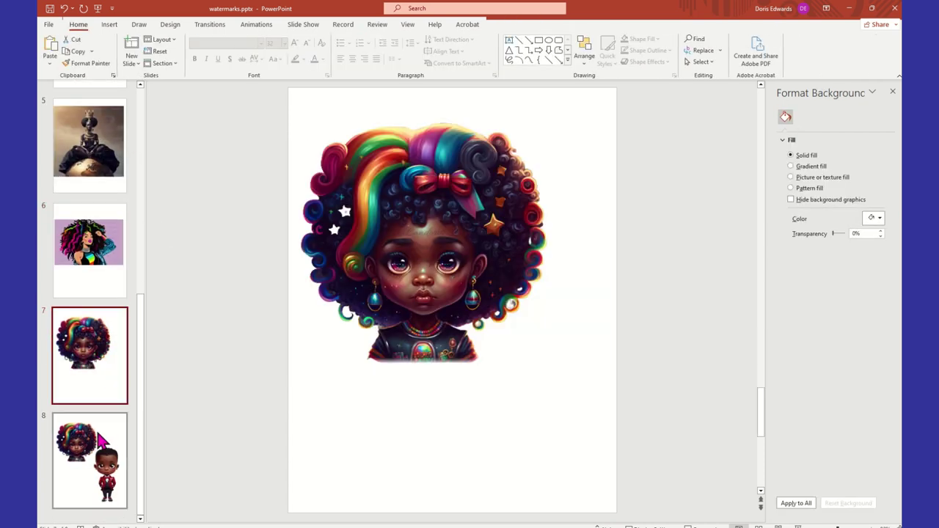
left_click(108, 460)
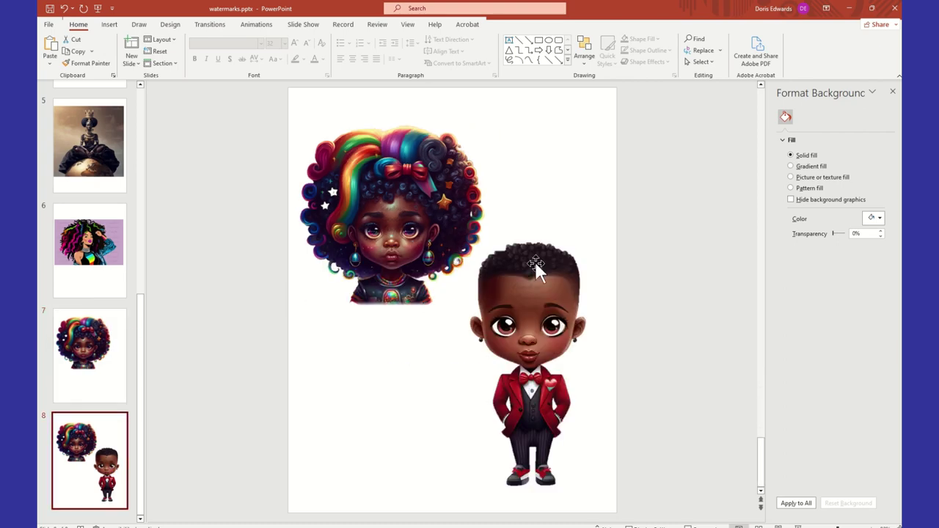
scroll(92, 273, "up", 5)
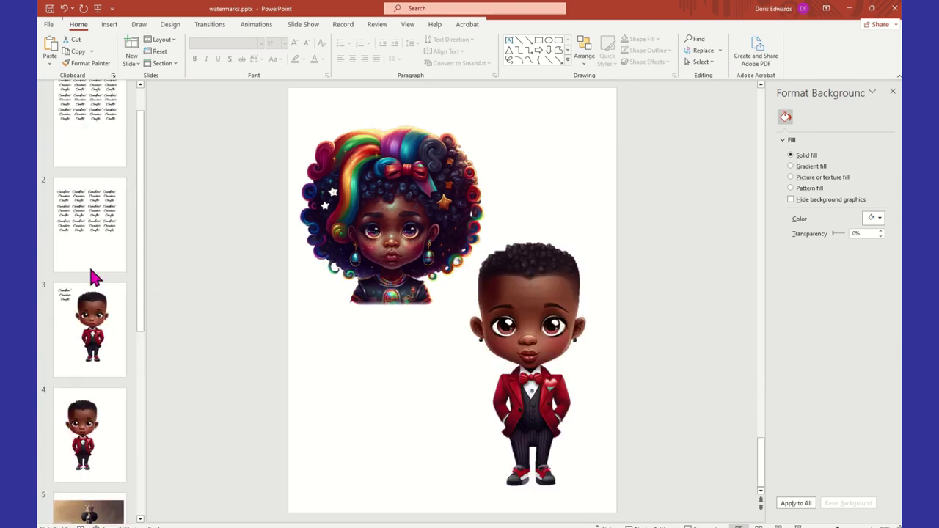
left_click(101, 249)
left_click(114, 138)
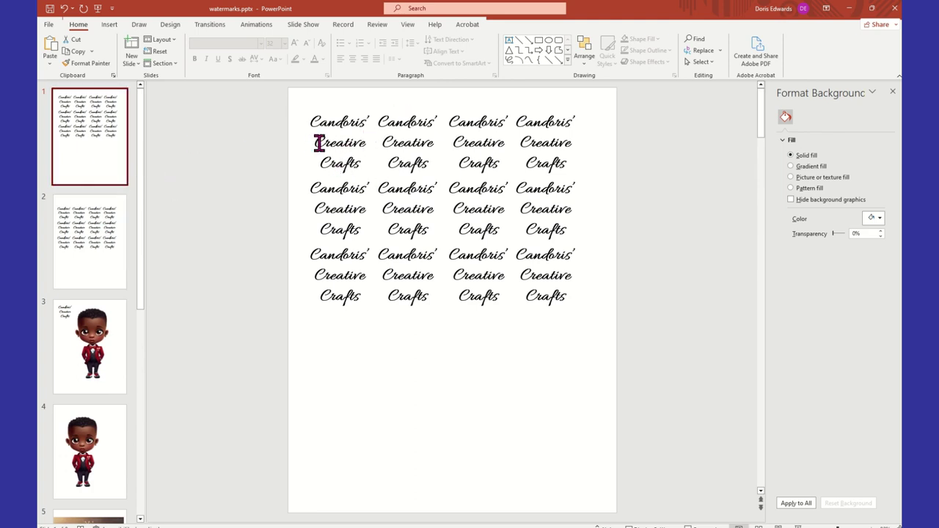
left_click_drag(317, 143, 371, 151)
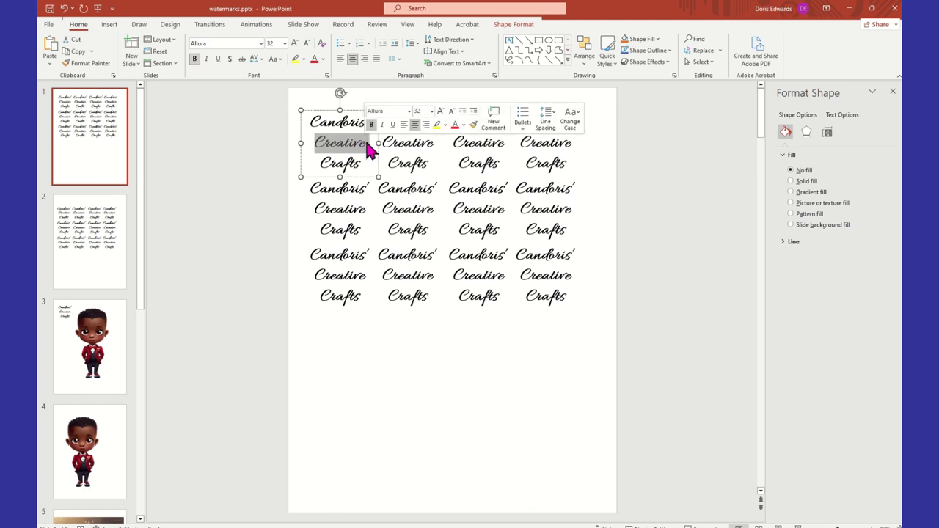
key("Delete")
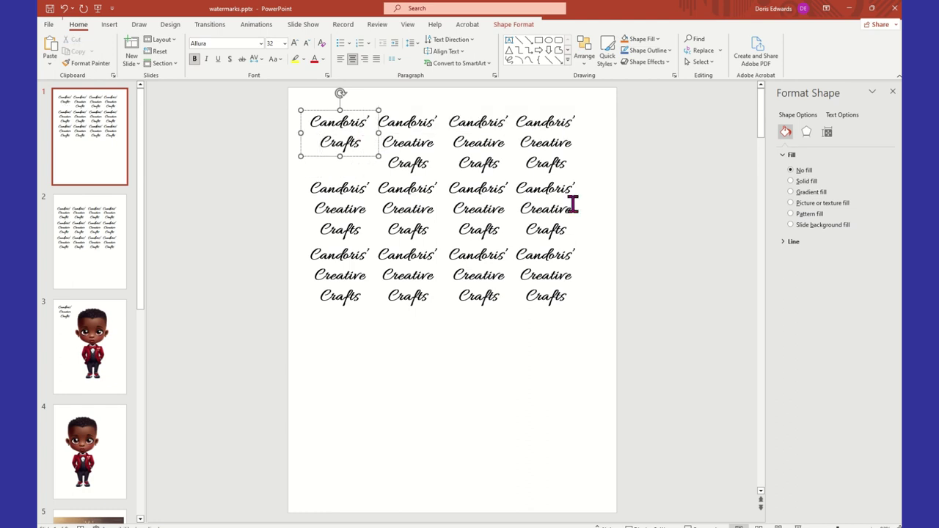
left_click(385, 143)
left_click_drag(384, 143, 577, 159)
key("Delete")
key("Delete")
key("Delete")
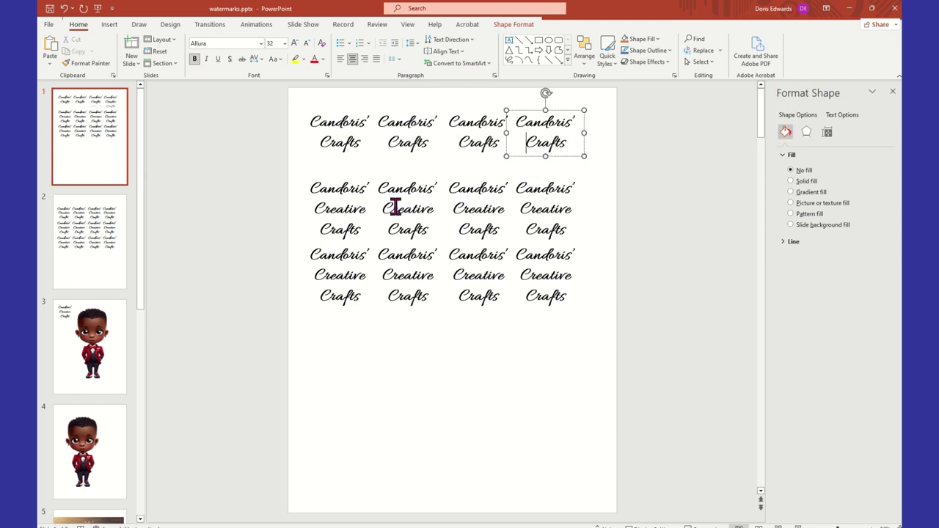
left_click(64, 8)
left_click(64, 9)
left_click(64, 8)
left_click(64, 8)
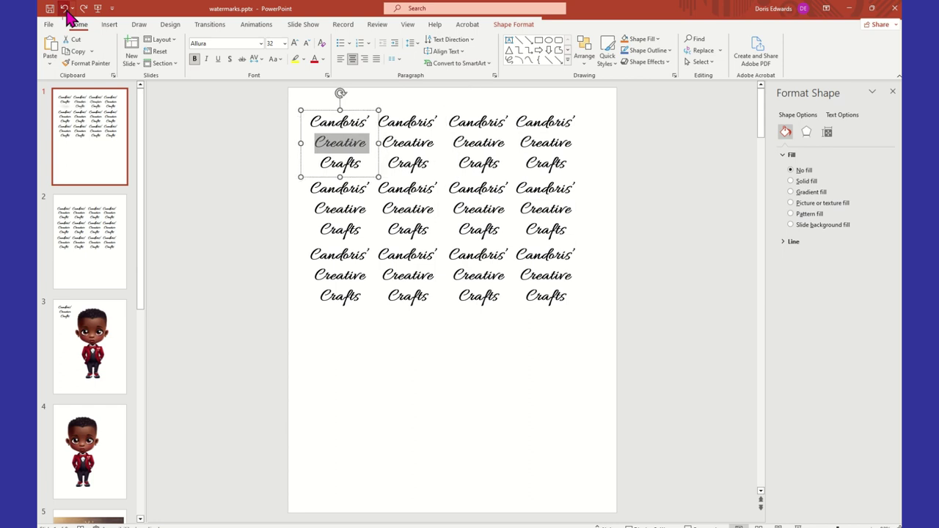
Duplicate slide 1 and remove the word "Creative" from the four text boxes of the copy's first row.
right_click(124, 139)
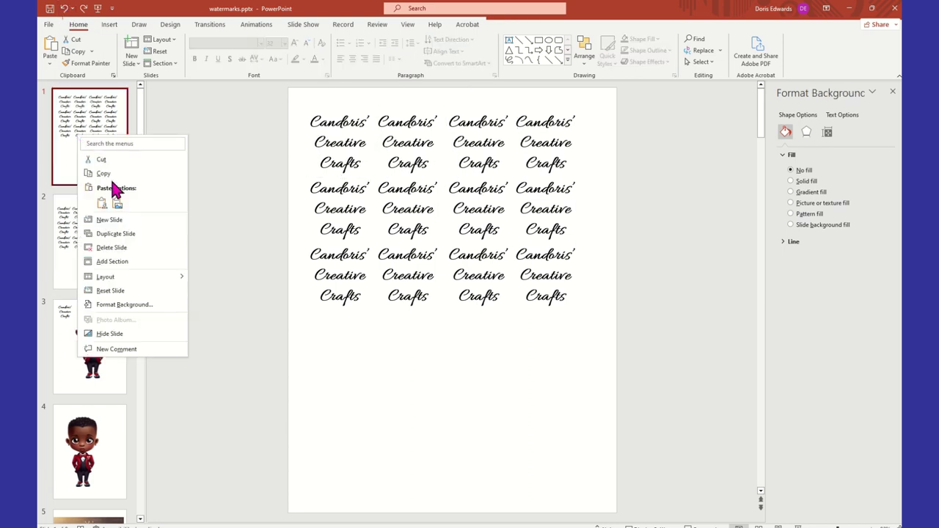
left_click(153, 232)
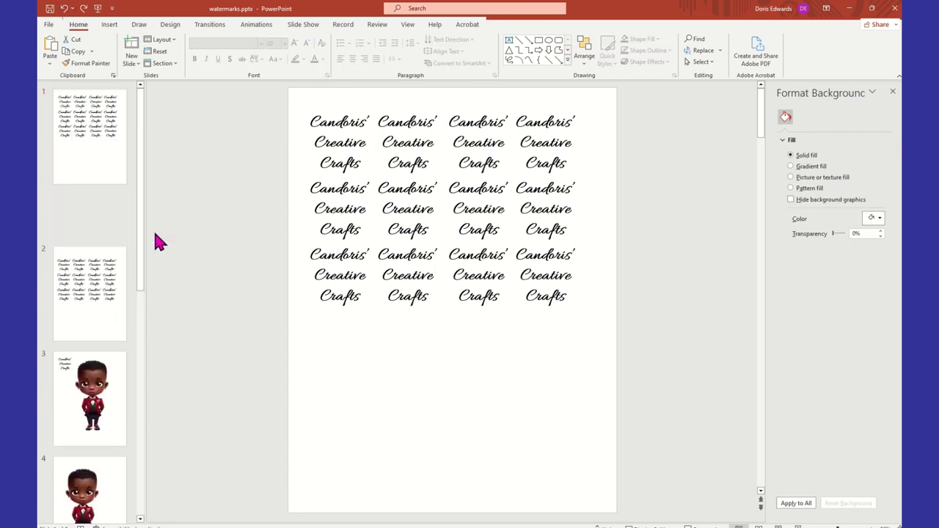
left_click(325, 144)
left_click_drag(316, 144, 570, 141)
key("Delete")
key("Delete")
left_click(454, 144)
key("Delete")
key("Delete")
left_click(542, 339)
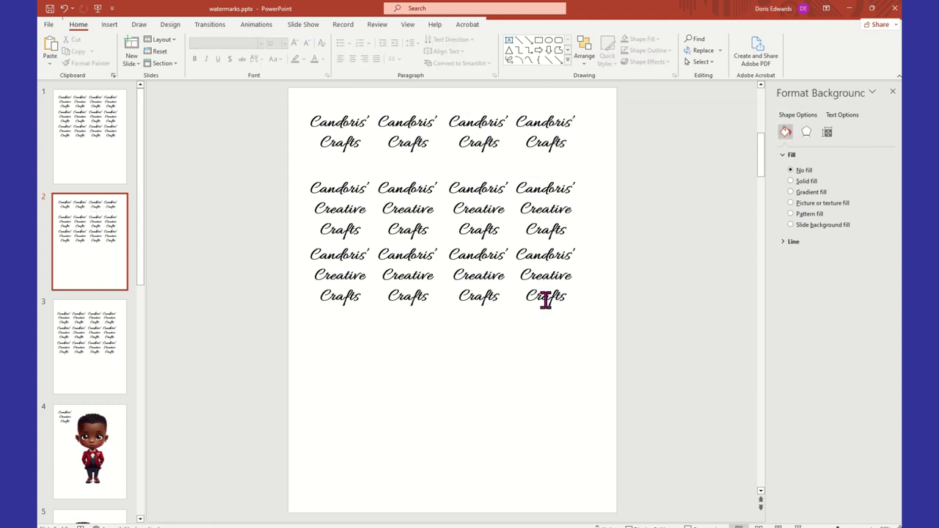
Delete the eight three-line "Candoris' Creative Crafts" text boxes in the lower two rows of slide 2.
left_click(545, 298)
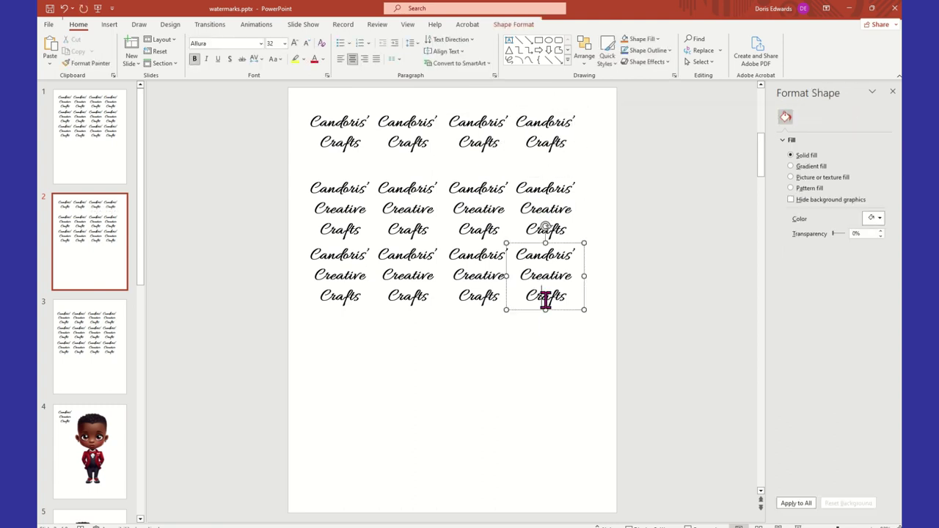
left_click(478, 294, "shift")
left_click(393, 293, "shift")
left_click(329, 277, "shift")
left_click(363, 209, "shift")
left_click(411, 213, "shift")
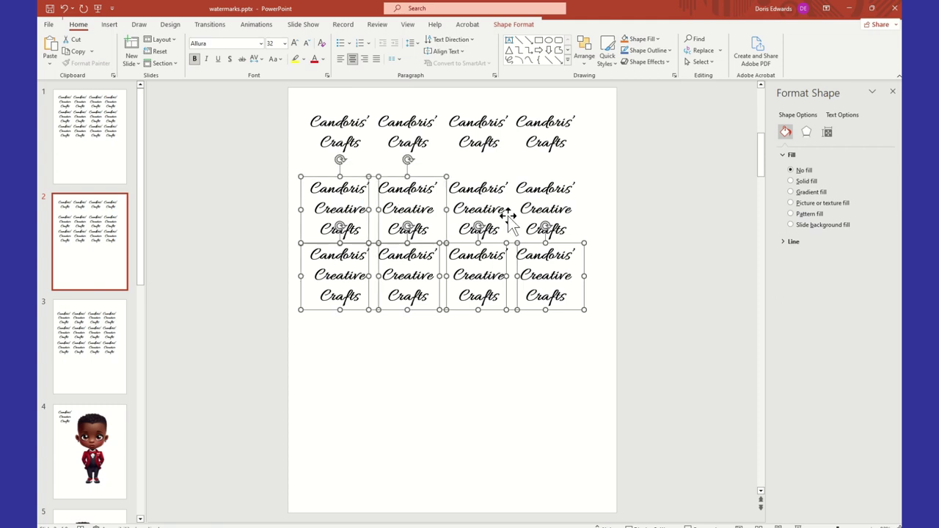
left_click(503, 213, "shift")
left_click(548, 220, "shift")
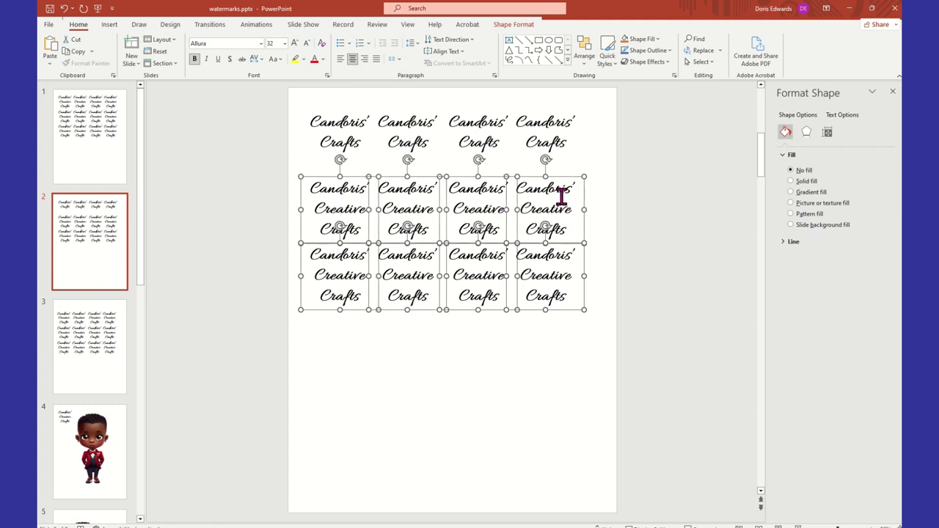
key("Delete")
Copy the row of four "Candoris' Crafts" text boxes and place the pasted copy directly below as a second row.
left_click_drag(292, 98, 643, 167)
right_click(565, 153)
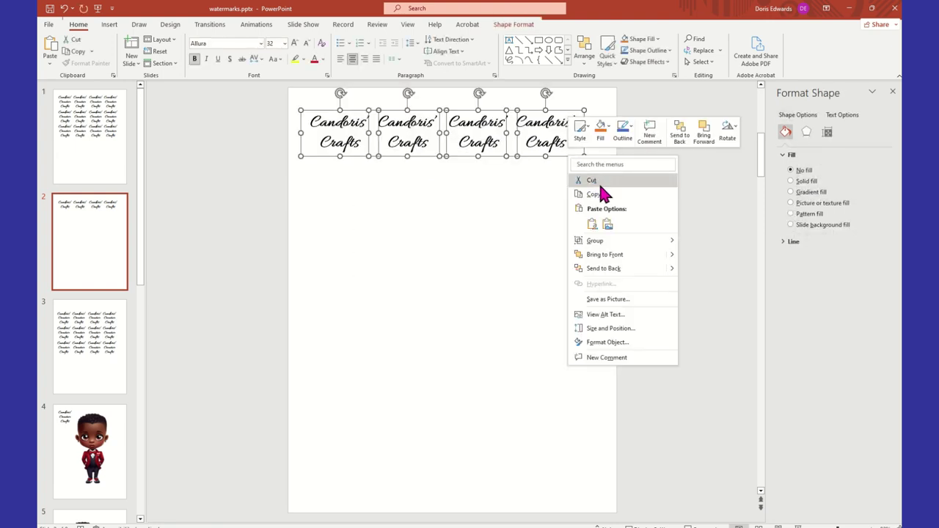
left_click(594, 192)
left_click(489, 190)
right_click(490, 190)
left_click(509, 239)
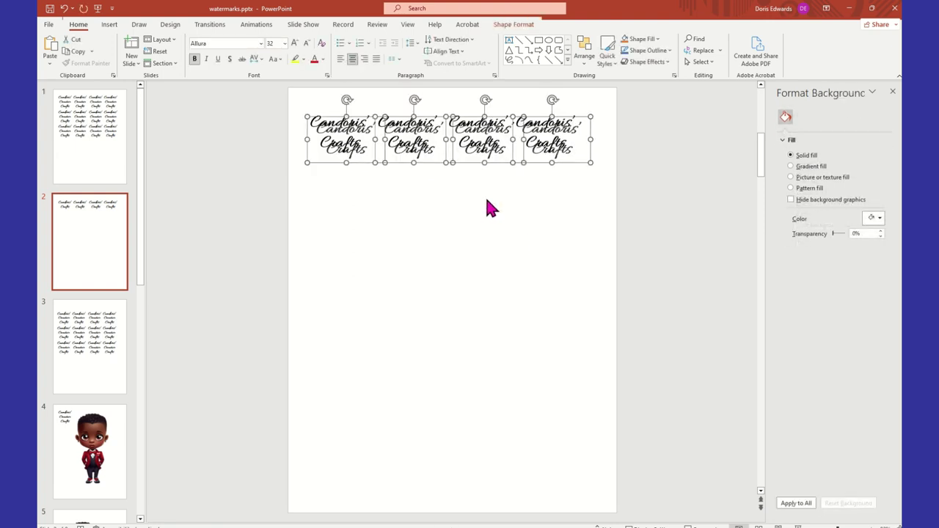
left_click_drag(475, 170, 465, 207)
Paste the copied "Candoris' Crafts" row again and place it directly below the second row.
right_click(462, 226)
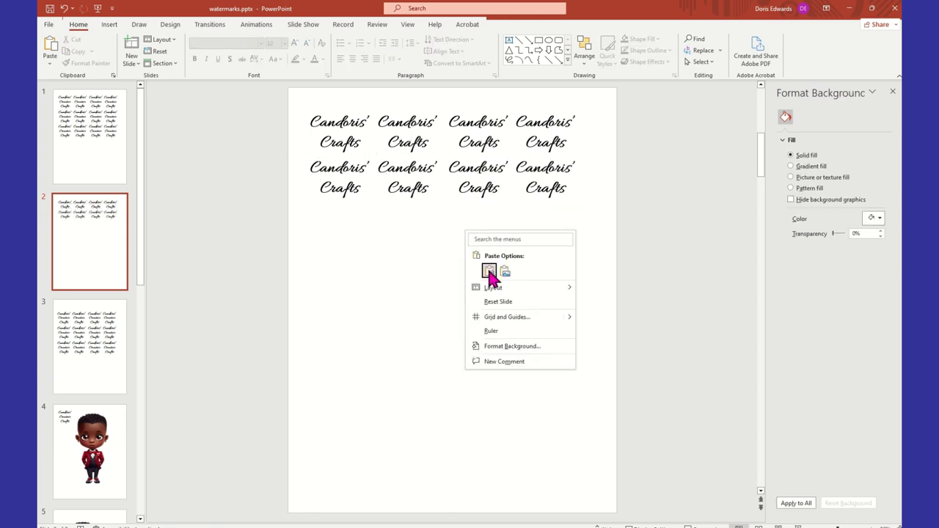
left_click(487, 271)
left_click_drag(430, 157, 427, 248)
Paste a fourth "Candoris' Crafts" row, place it directly below the third row, and deselect it.
left_click(431, 267)
right_click(430, 268)
left_click(459, 308)
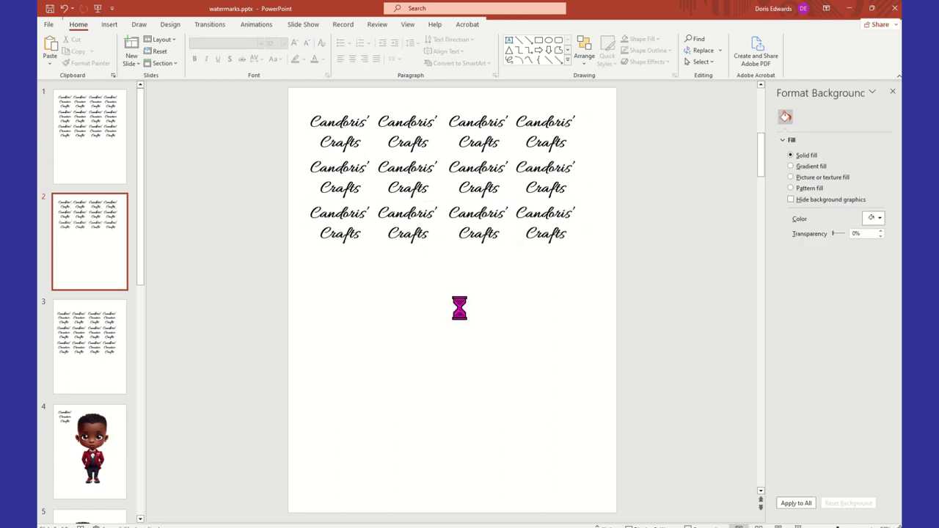
left_click_drag(440, 176, 433, 291)
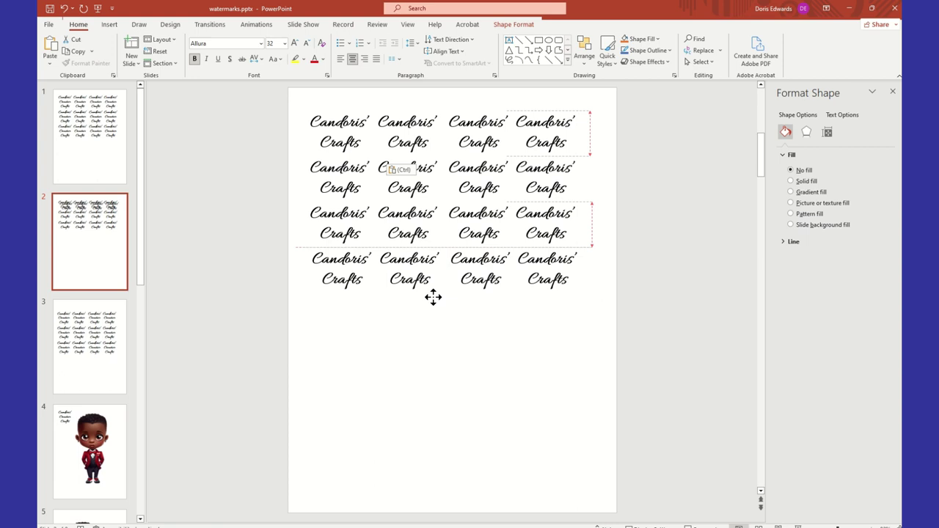
left_click_drag(433, 297, 433, 299)
left_click(436, 332)
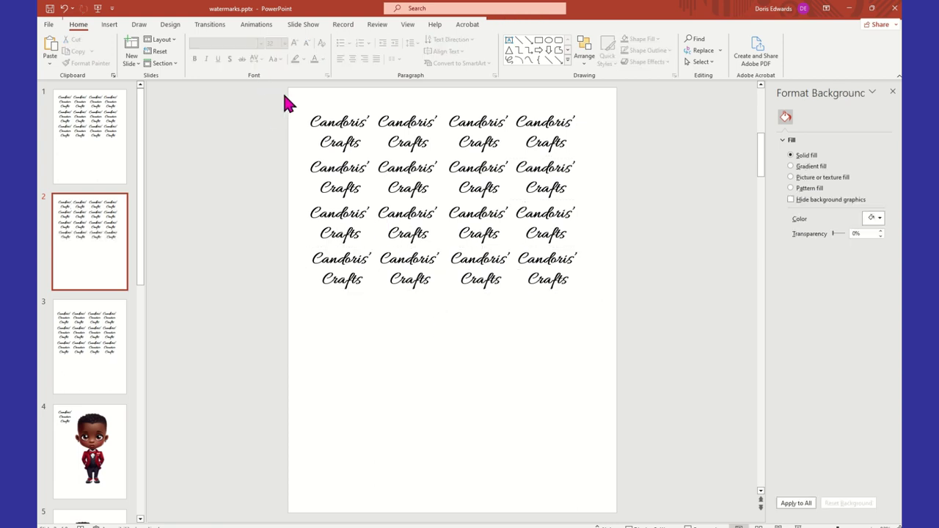
Group the sixteen "Candoris' Crafts" text boxes on slide 2 and move the group slightly down and to the right.
left_click_drag(284, 93, 664, 350)
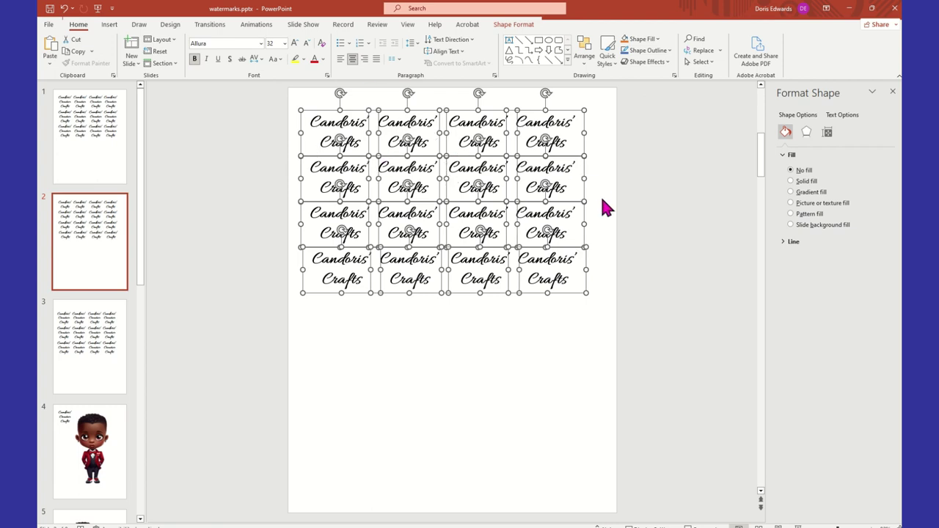
right_click(583, 132)
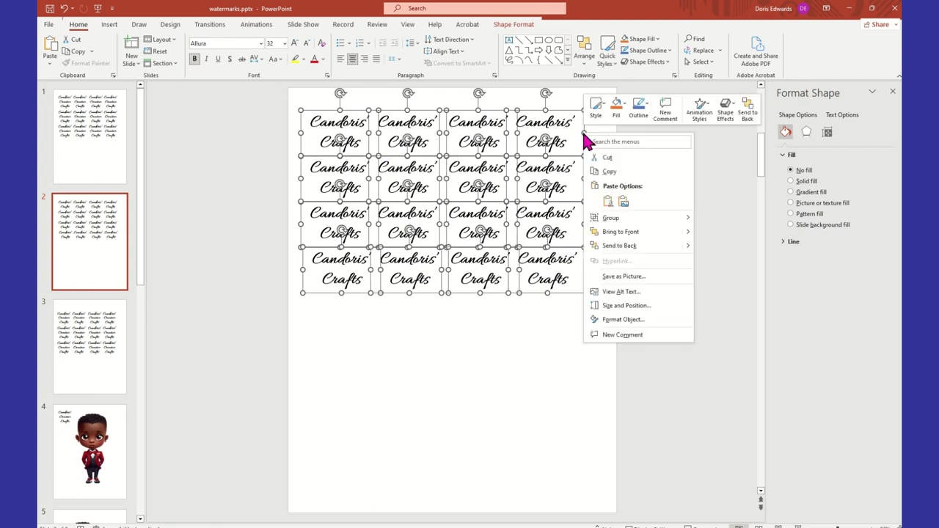
mouse_move(687, 222)
left_click(720, 219)
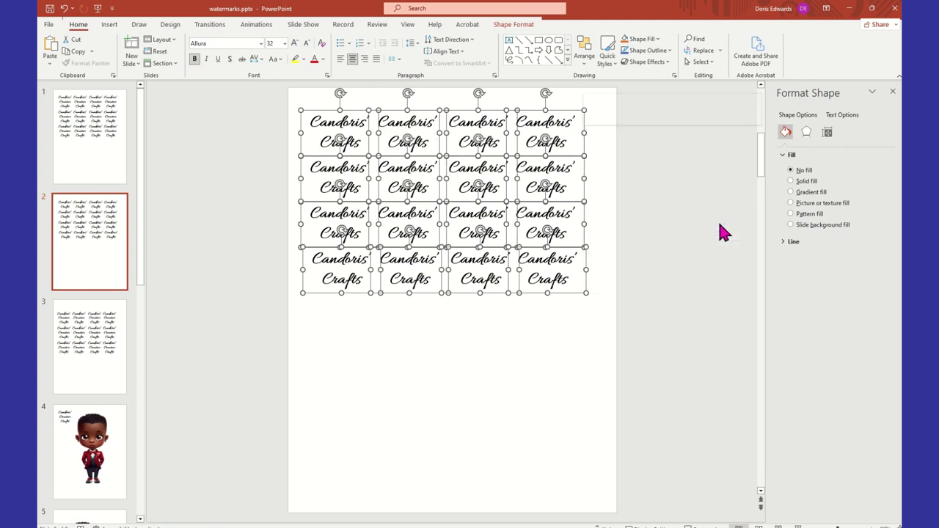
left_click(715, 229)
left_click(580, 145)
left_click_drag(580, 145, 585, 124)
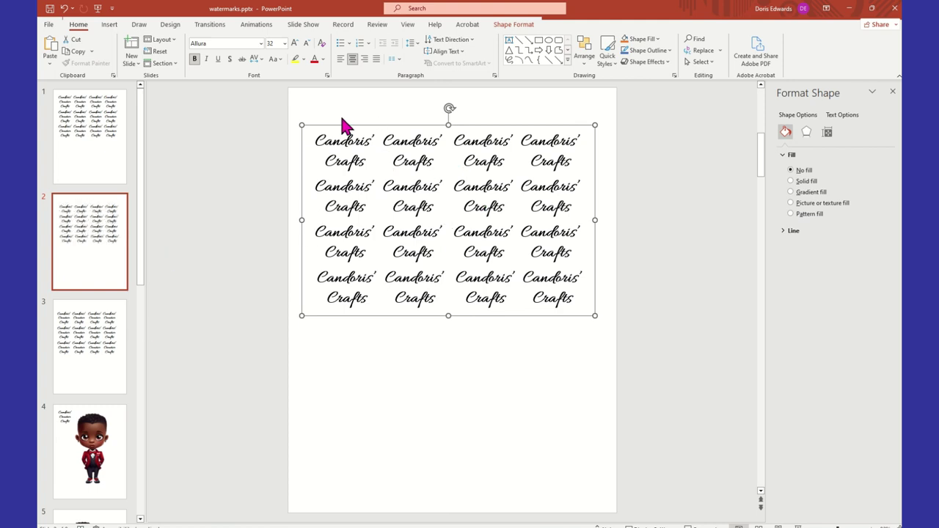
Add a wide text box reading "template" below the watermark grid on slide 1.
left_click(114, 176)
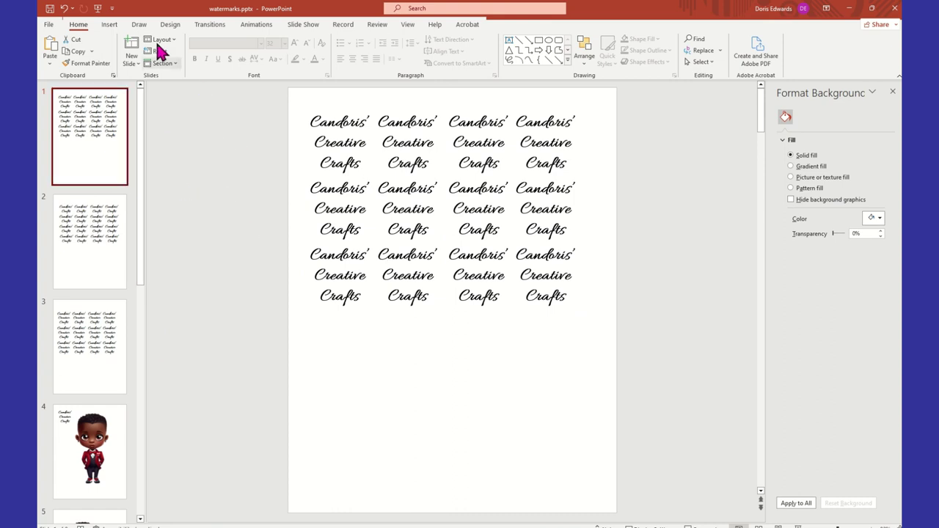
left_click(110, 26)
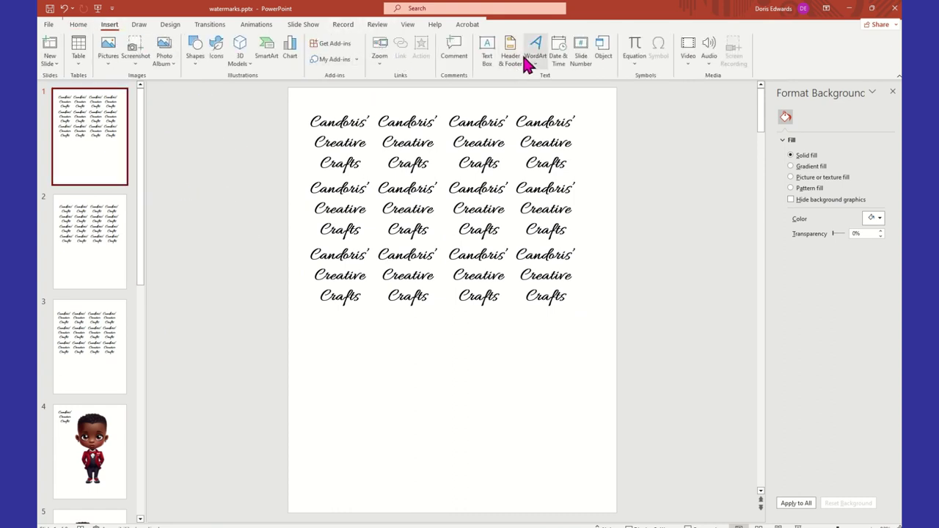
left_click(489, 61)
left_click_drag(319, 347, 591, 444)
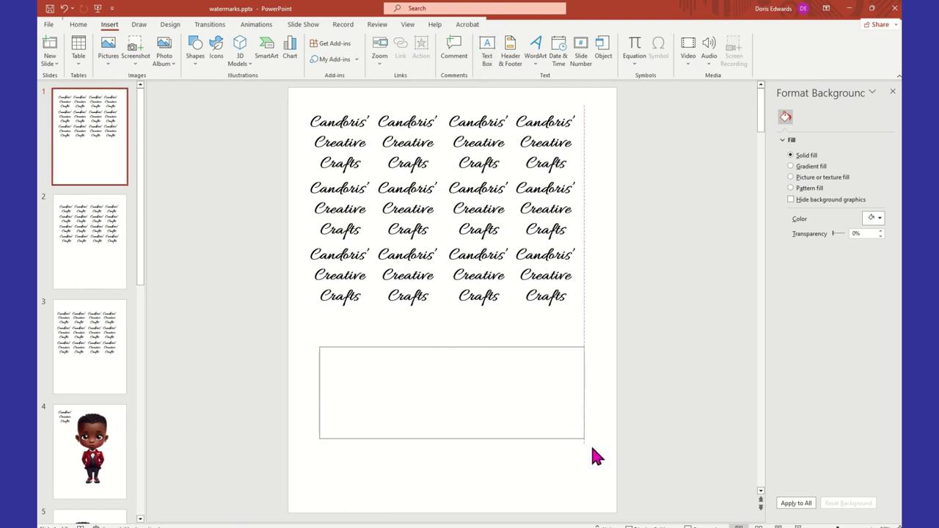
type("template")
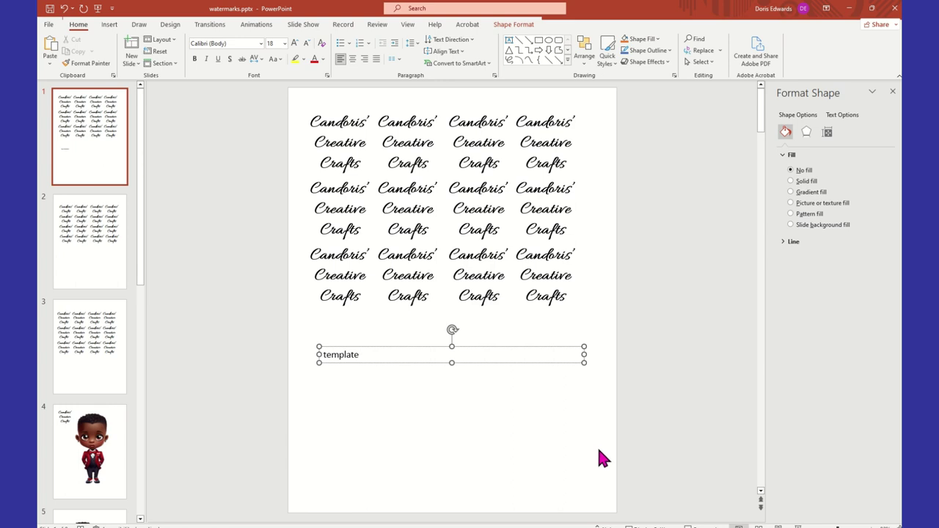
left_click(514, 426)
Copy the "template" text box from slide 1 and paste it onto slide 3.
left_click(398, 352)
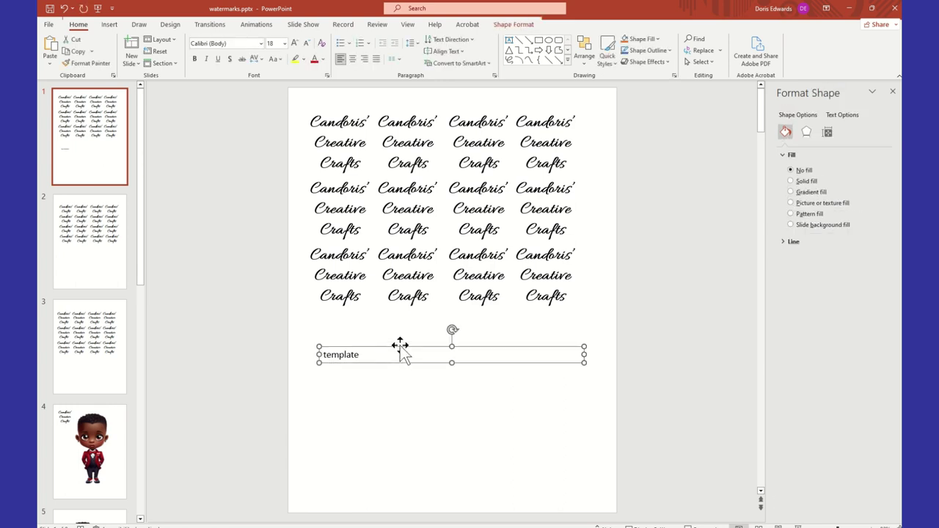
right_click(400, 354)
left_click(458, 100)
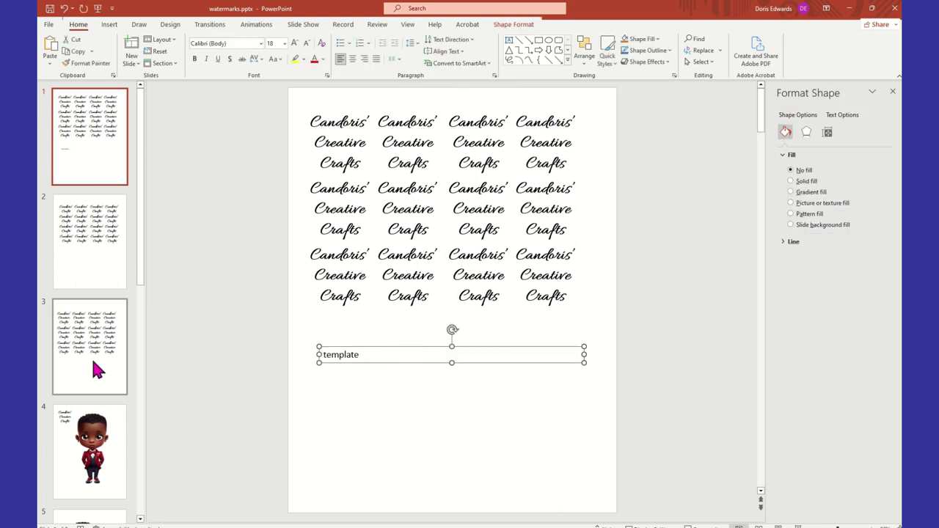
left_click(92, 358)
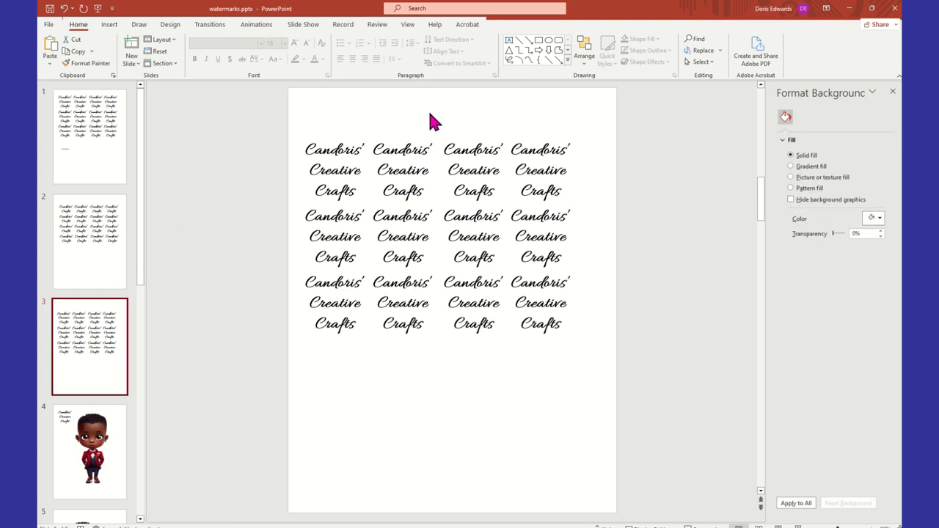
right_click(394, 438)
left_click(426, 343)
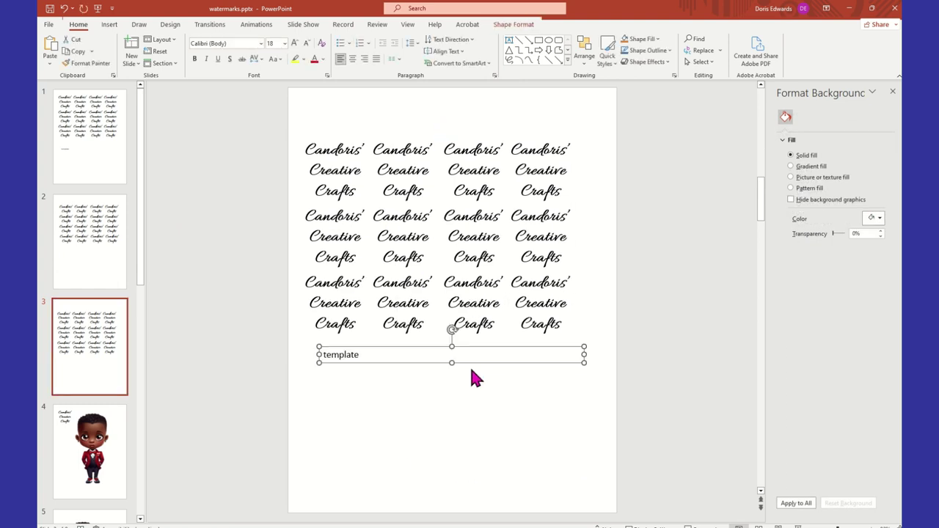
Place the "template" text box above the grid on slide 3, set its font size to 54, and resize it to fit one line.
left_click_drag(506, 360, 635, 114)
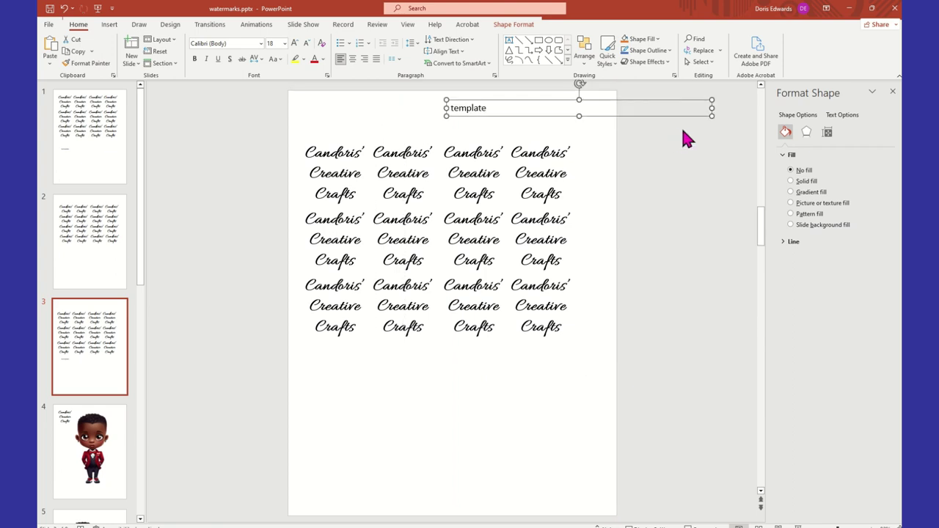
left_click_drag(711, 108, 497, 106)
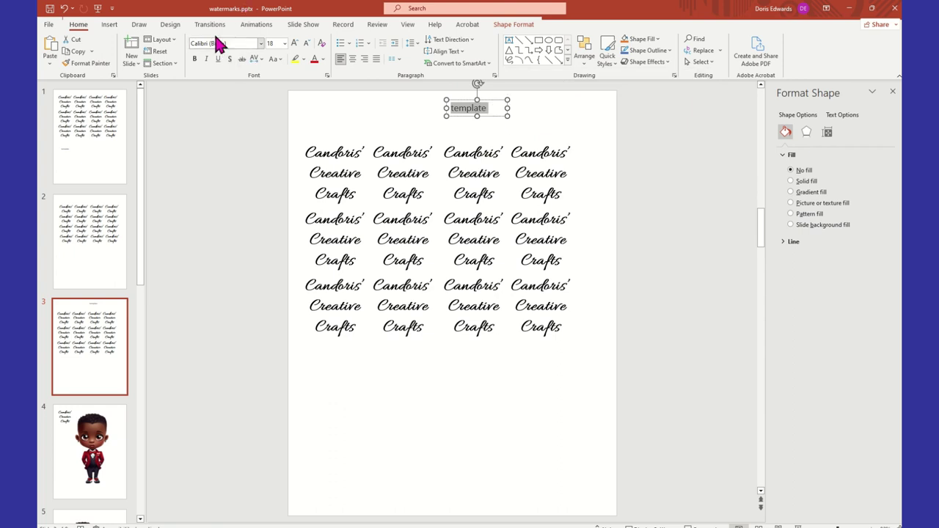
left_click(285, 43)
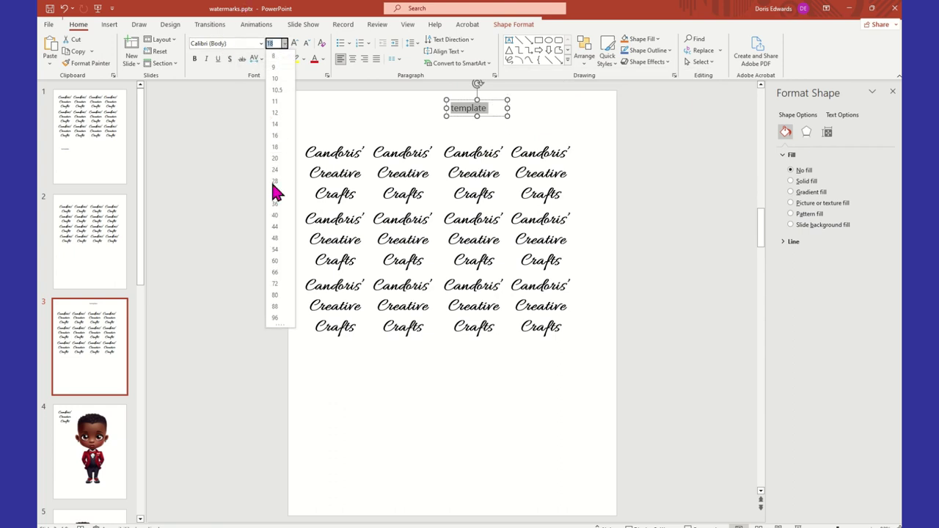
left_click(279, 252)
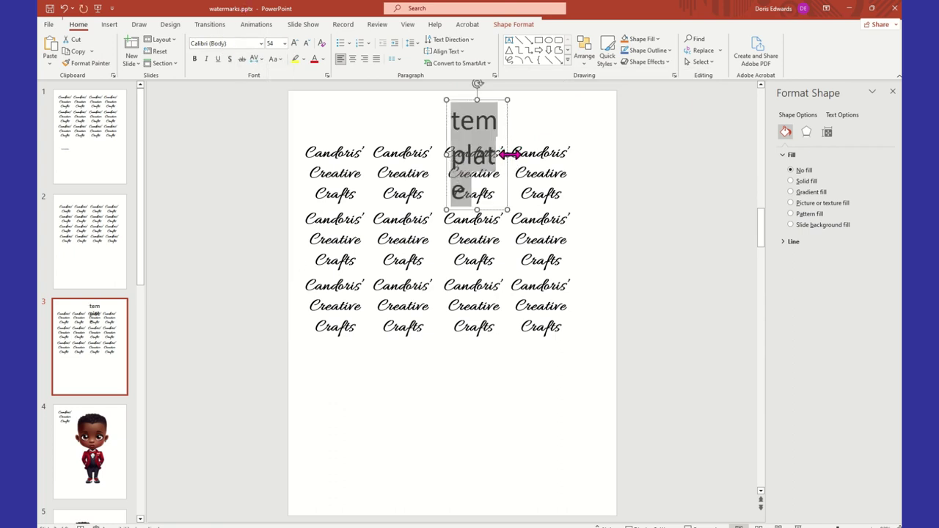
left_click_drag(509, 154, 580, 132)
left_click_drag(562, 98, 504, 86)
Copy the enlarged "template" heading on slide 3.
right_click(509, 90)
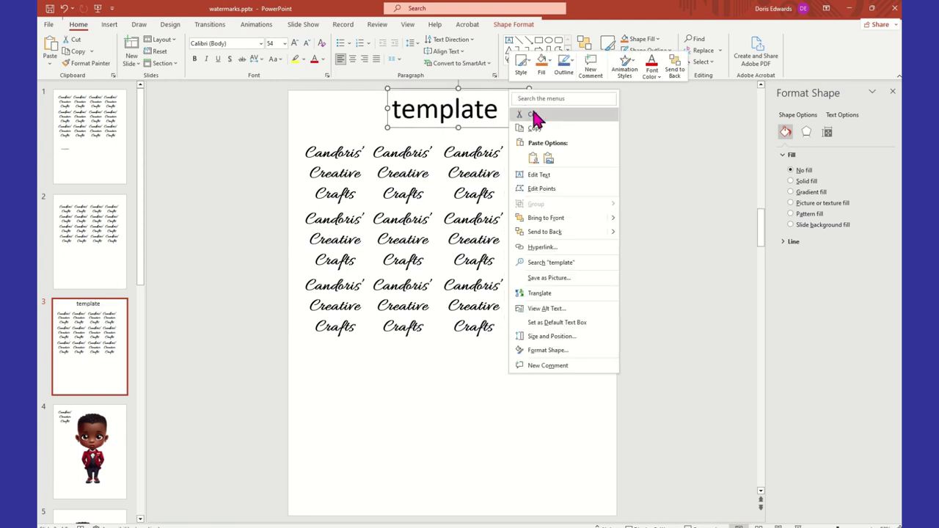
left_click(545, 126)
left_click(107, 345)
left_click(251, 201)
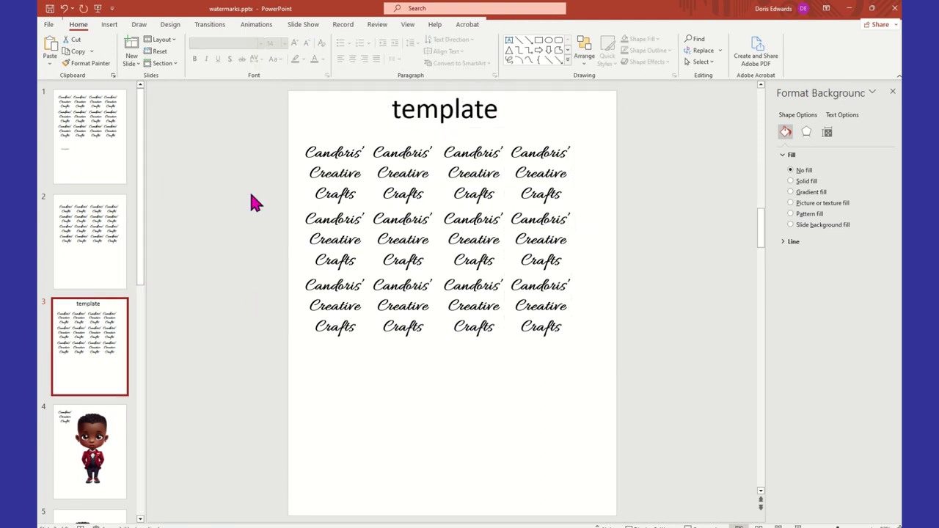
Move all the text boxes on slide 1 down together to free space for a heading above the grid.
left_click(82, 143)
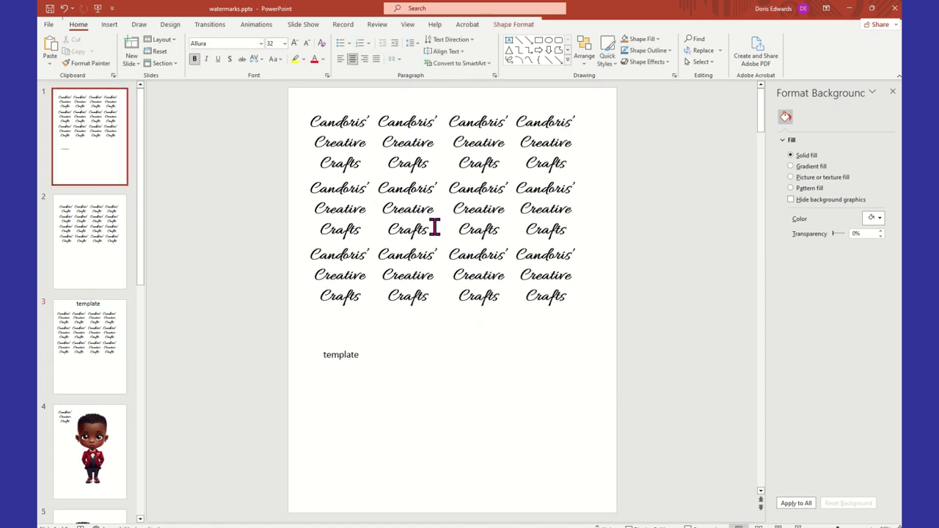
left_click(547, 292)
left_click(423, 403)
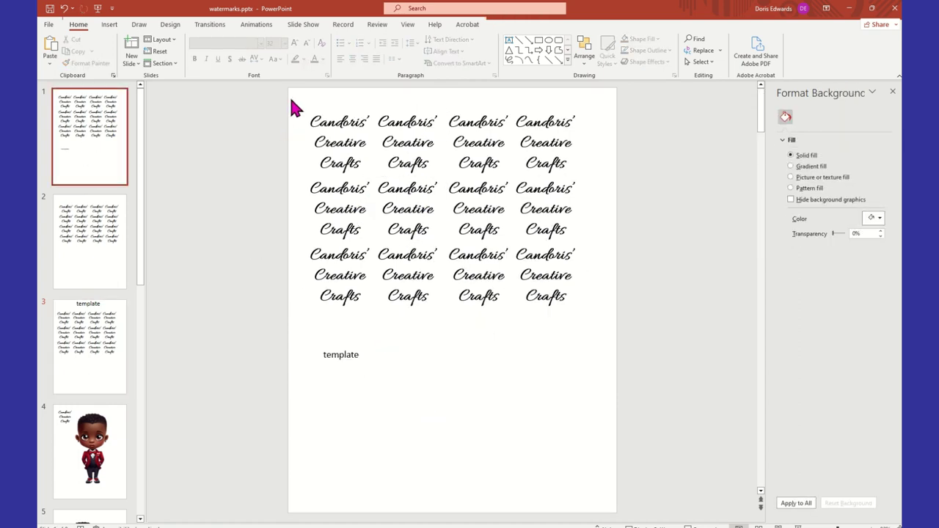
key("ctrl+a")
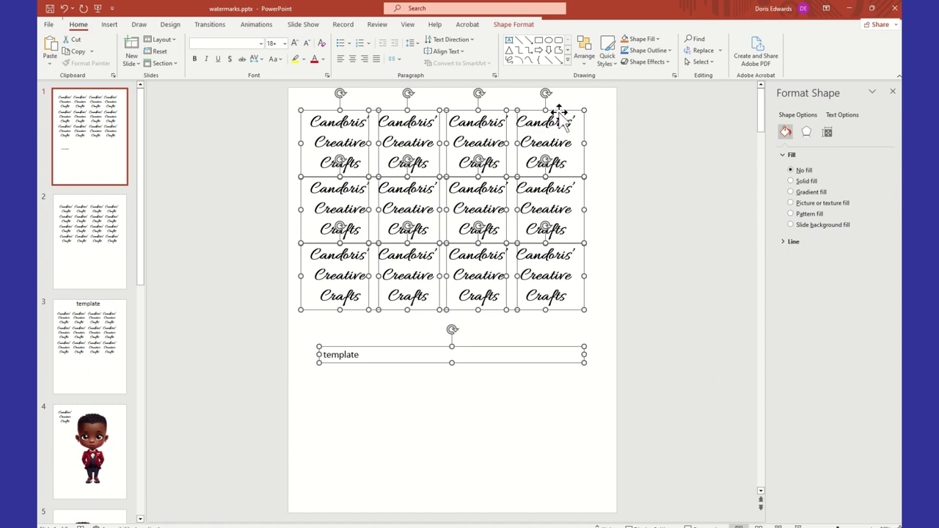
left_click_drag(555, 109, 555, 170)
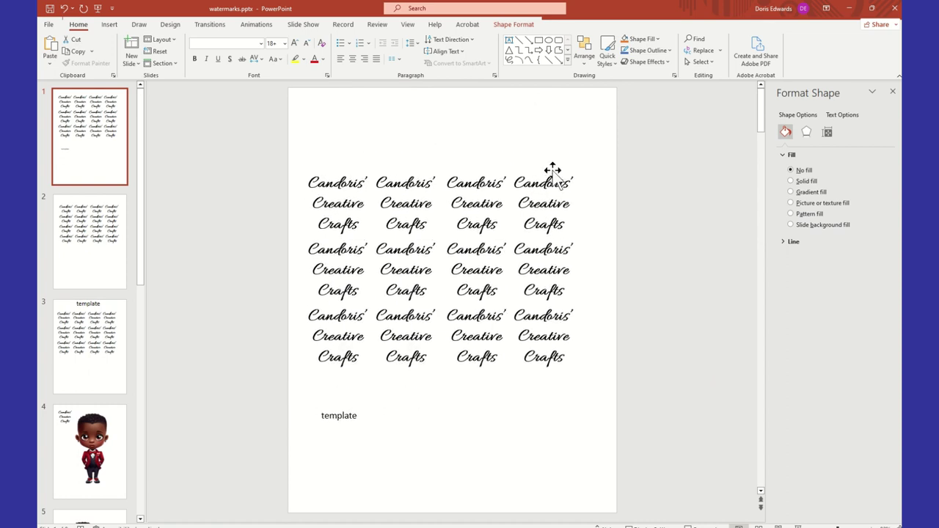
Paste the large "template" heading onto slide 1 and position it in the space above the watermark grid.
left_click(523, 121)
right_click(524, 123)
left_click(549, 163)
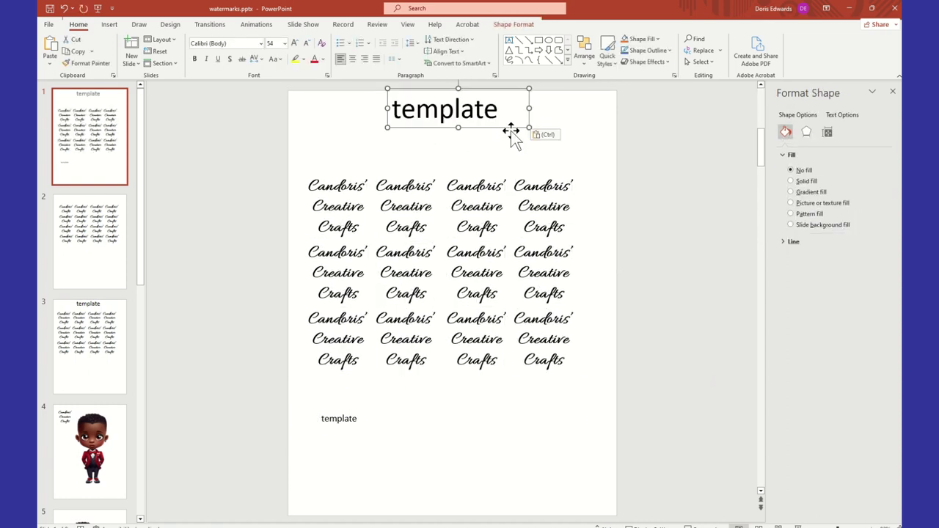
left_click_drag(513, 130, 507, 149)
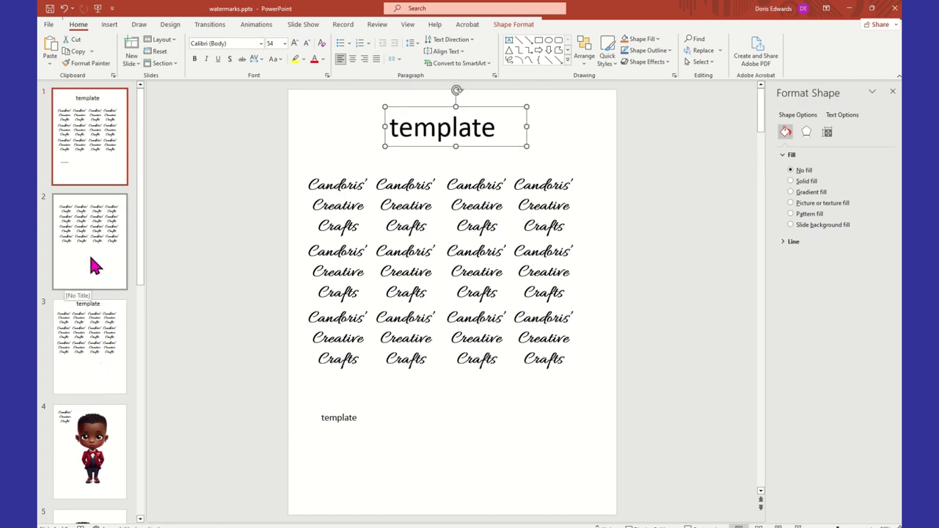
Delete the small "template" text box below the watermark grid on slide 1.
left_click(355, 415)
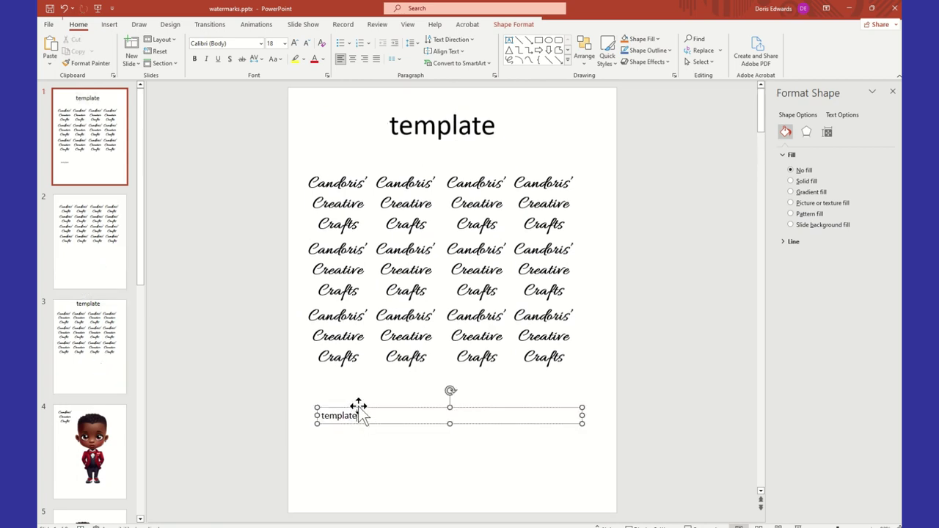
left_click(358, 407)
key("Delete")
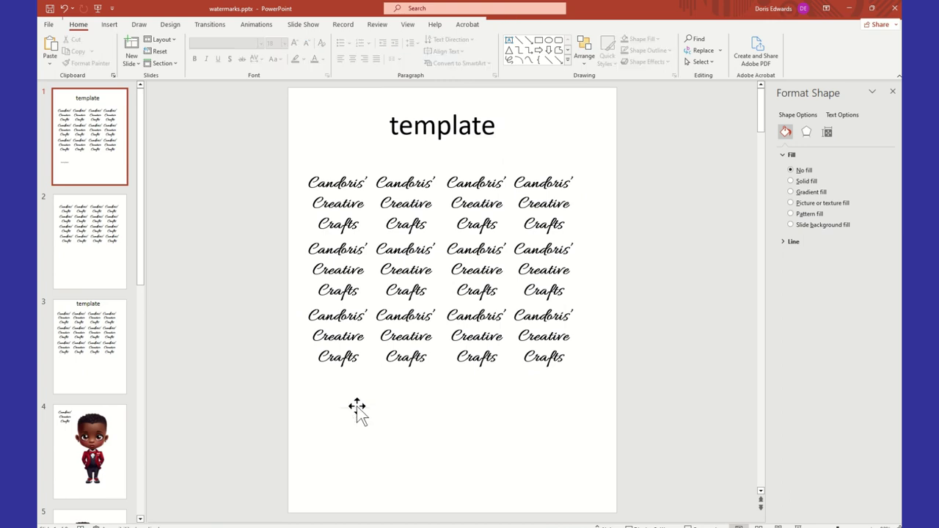
left_click(398, 211)
left_click(326, 167)
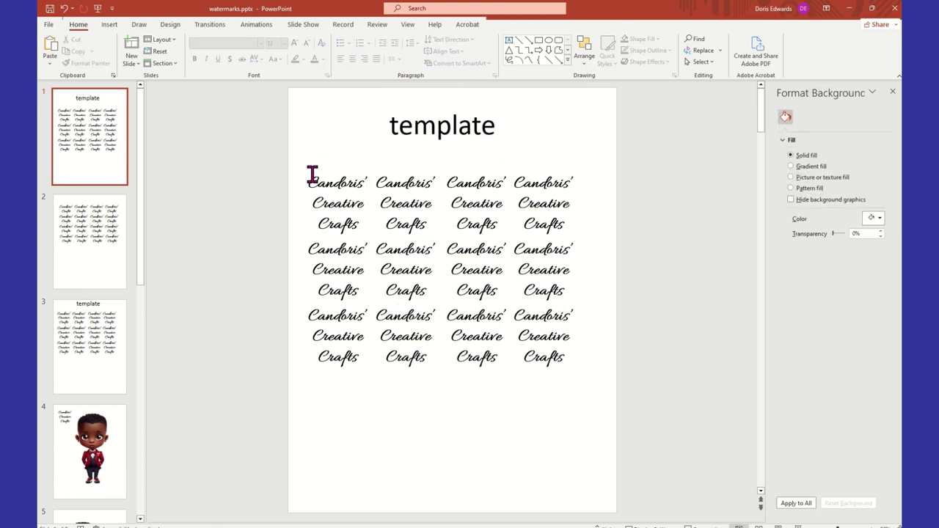
left_click(310, 173)
left_click(315, 168)
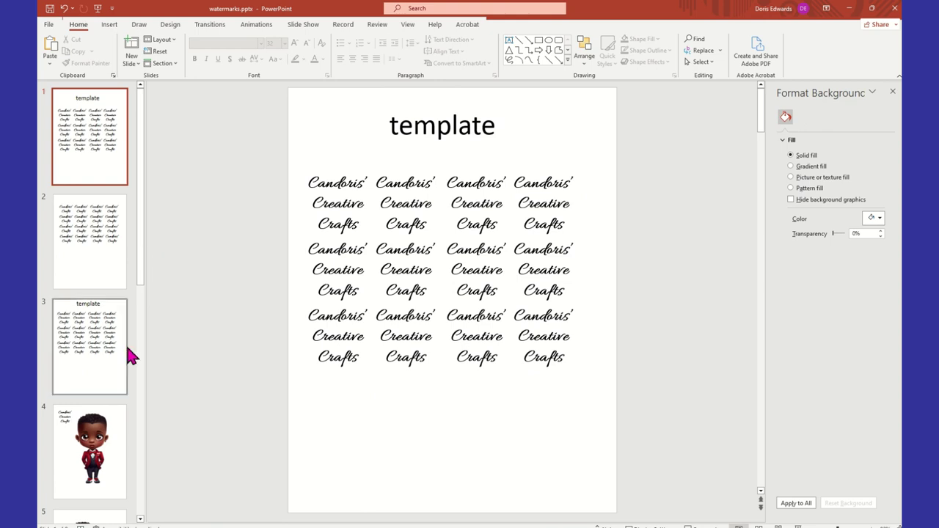
Duplicate slide 3 with the "template" heading and the three-line "Candoris' Creative Crafts" grid.
left_click(109, 249)
left_click(94, 338)
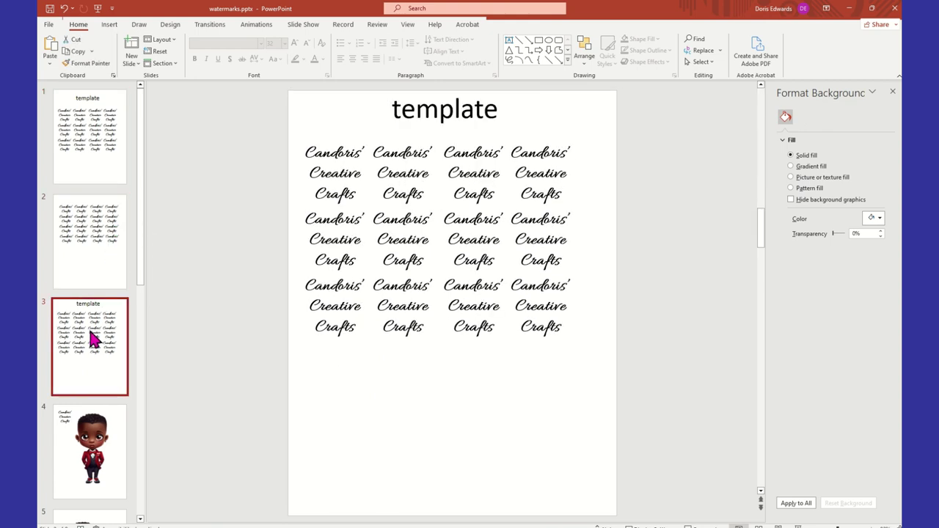
right_click(94, 337)
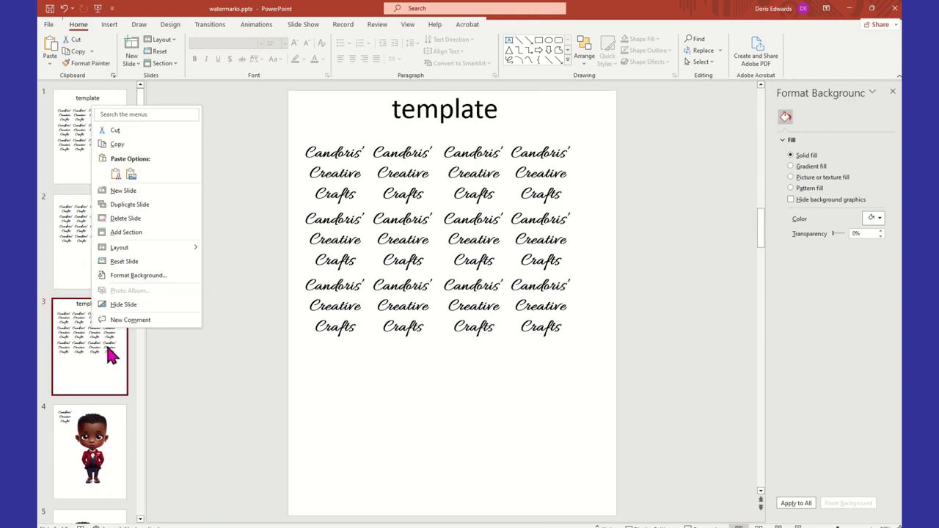
left_click(164, 202)
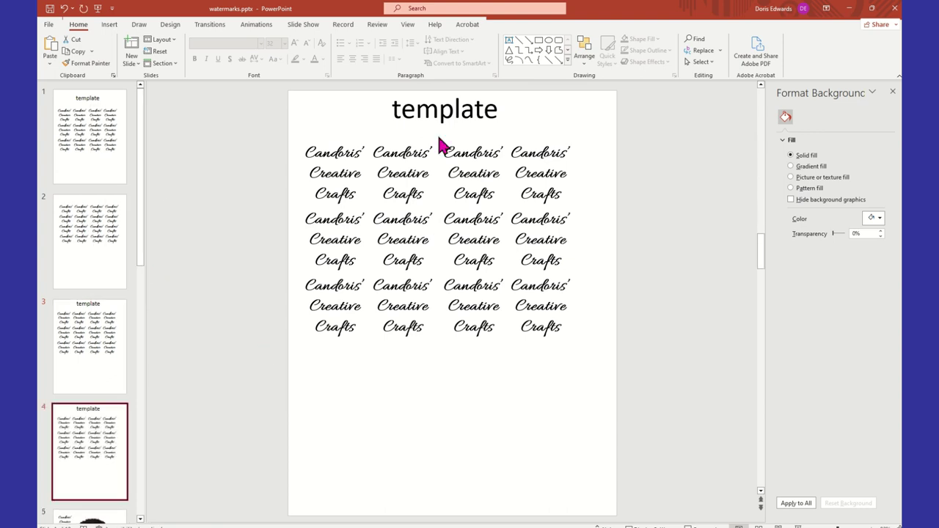
Delete the "template" heading from the duplicated slide 4.
left_click(453, 117)
left_click(520, 127)
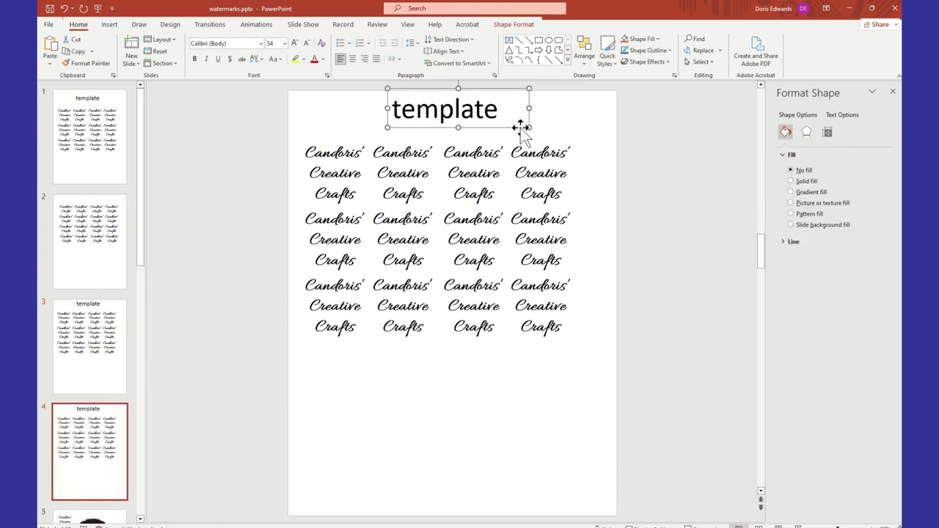
key("Delete")
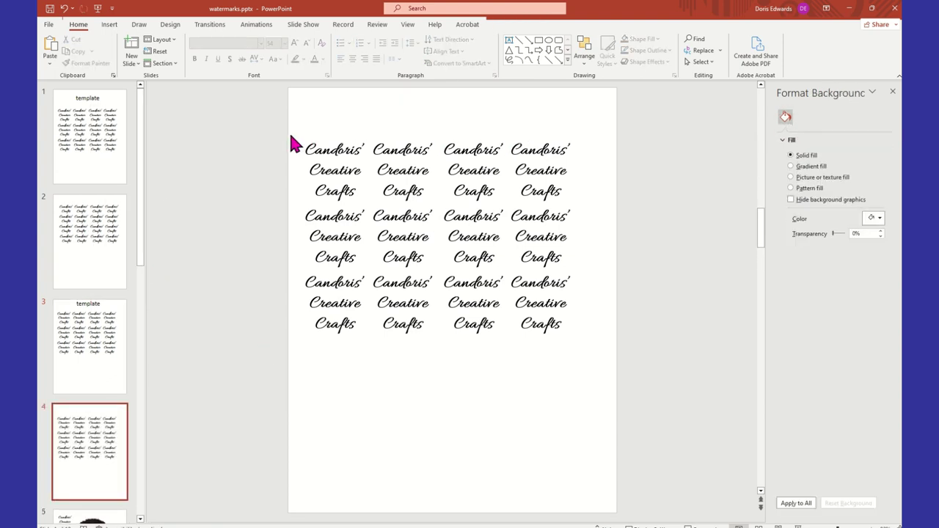
left_click(371, 137)
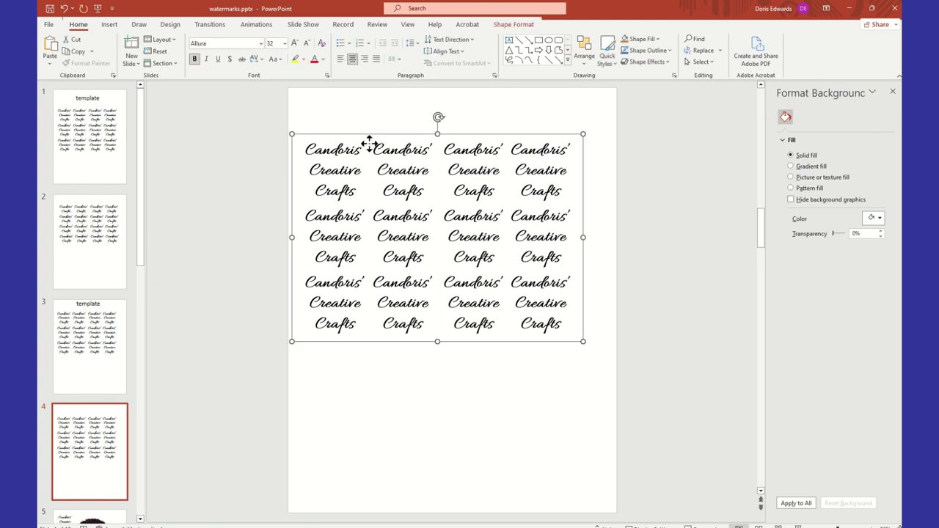
right_click(371, 134)
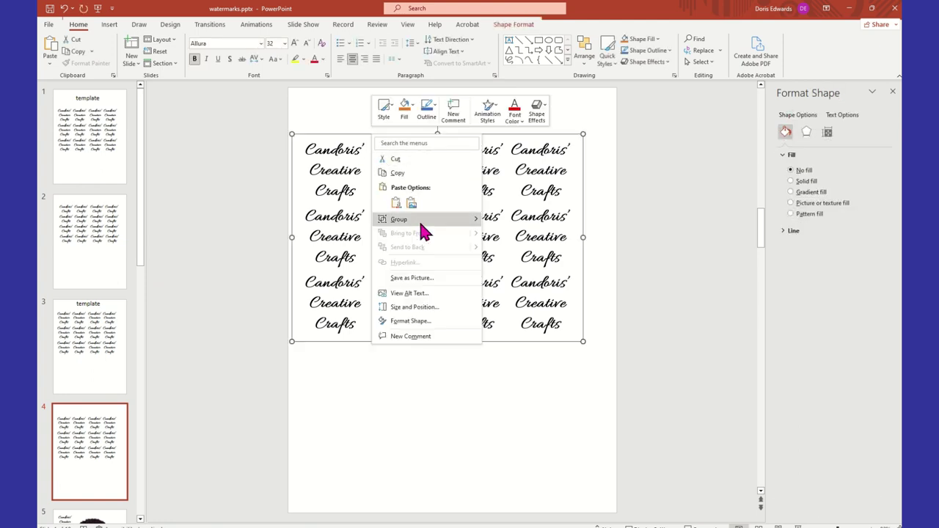
left_click(436, 278)
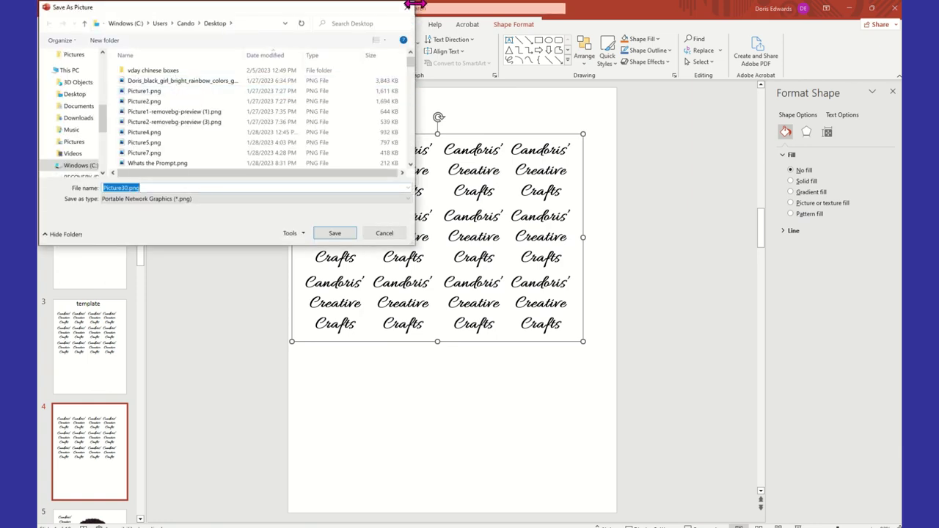
key("Return")
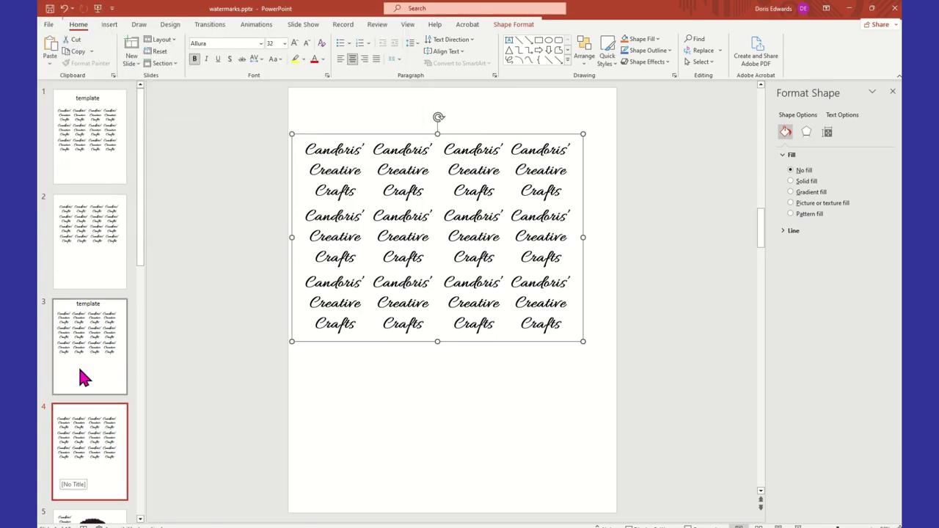
Duplicate slide 2 with the two-line "Candoris' Crafts" grid.
left_click(78, 366)
left_click(94, 257)
left_click(100, 342)
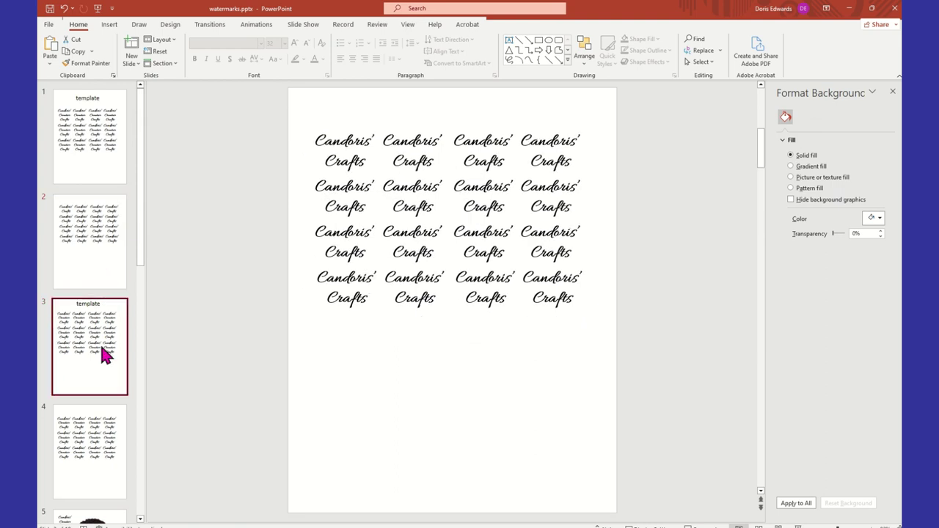
left_click(97, 147)
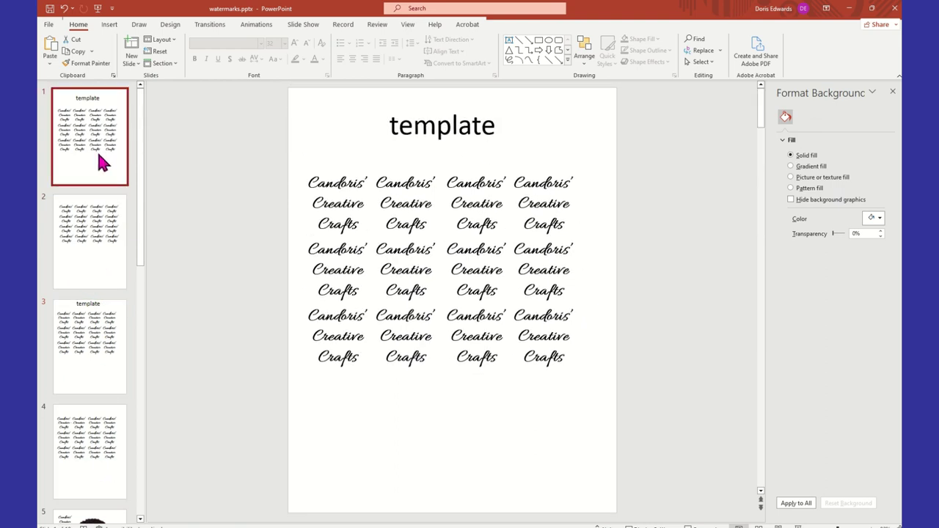
left_click(95, 245)
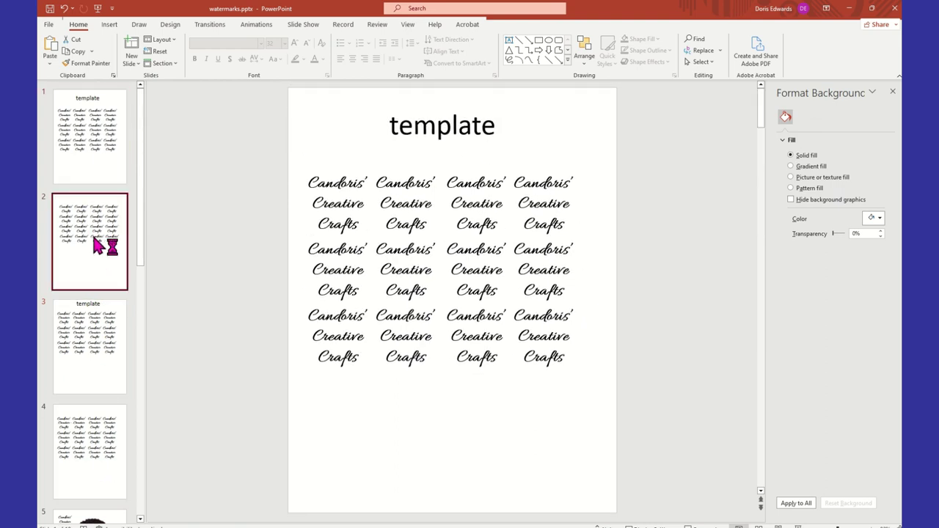
left_click(109, 330)
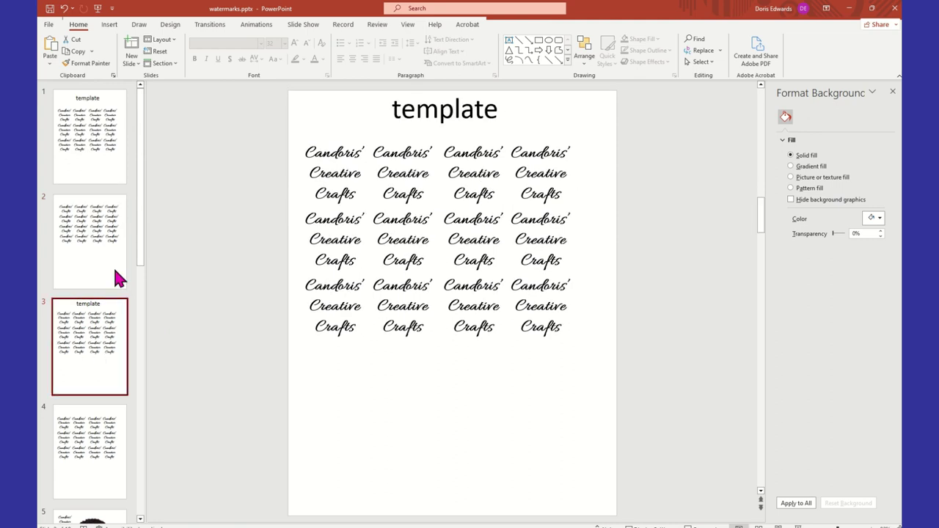
left_click(107, 242)
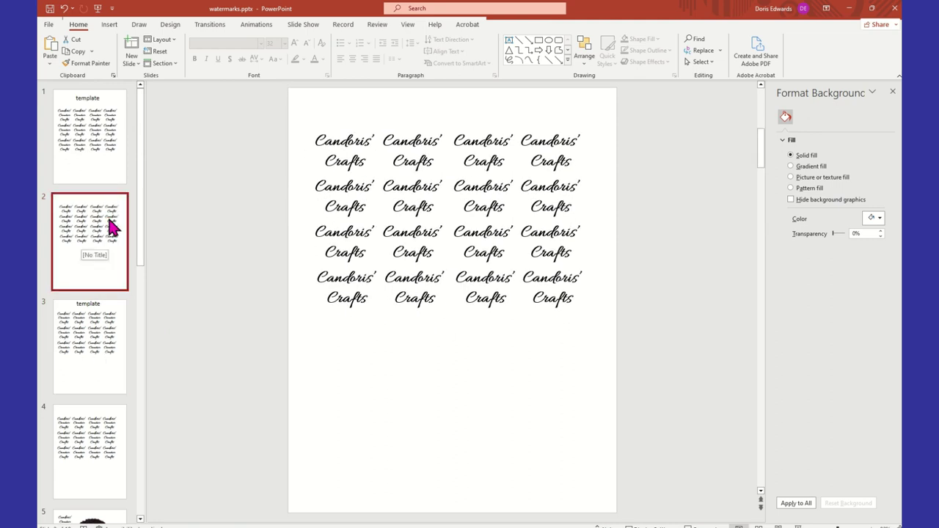
right_click(121, 220)
left_click(146, 322)
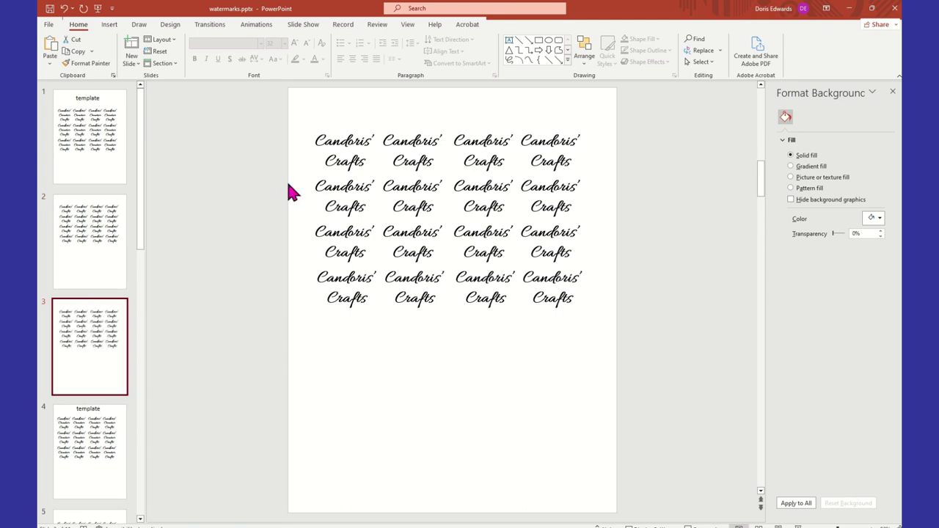
Save the two-line "Candoris' Crafts" grid on slide 3 to the Desktop as the PNG picture "watermark test 3".
left_click(341, 130)
left_click(383, 119)
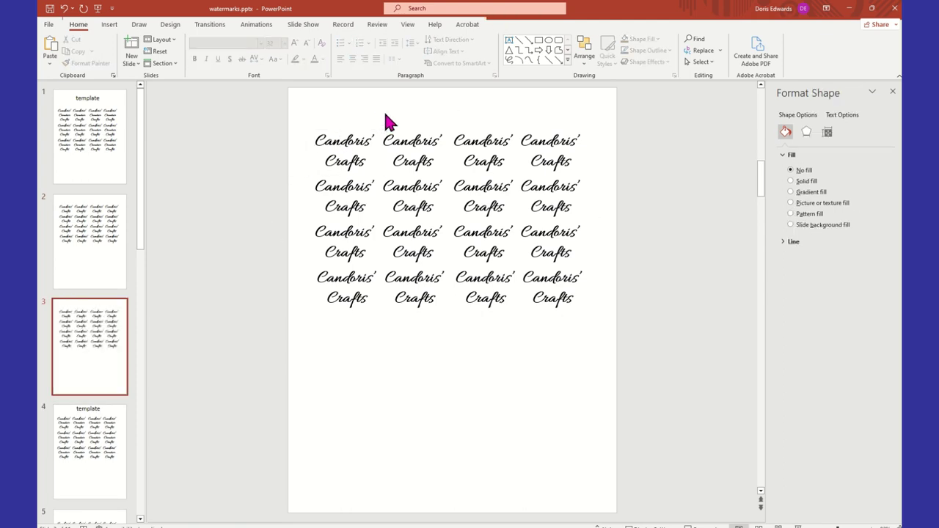
left_click(421, 135)
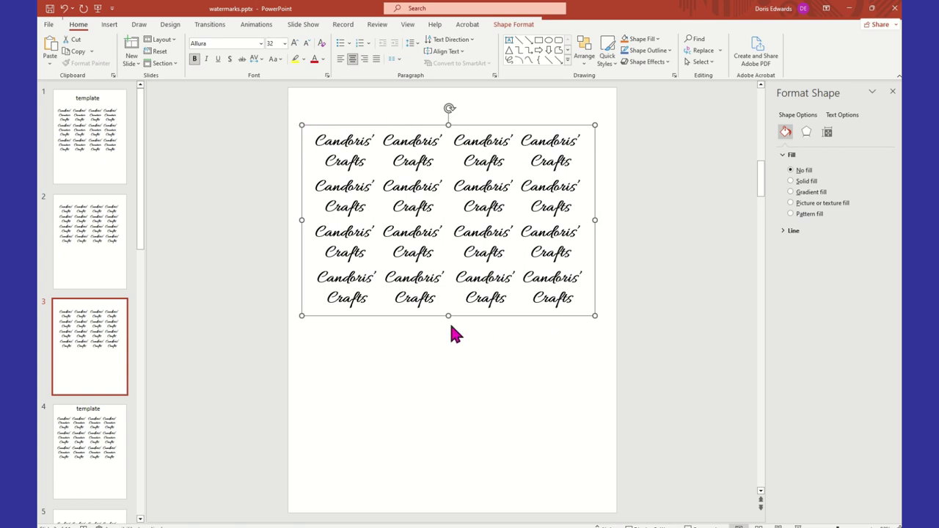
right_click(594, 125)
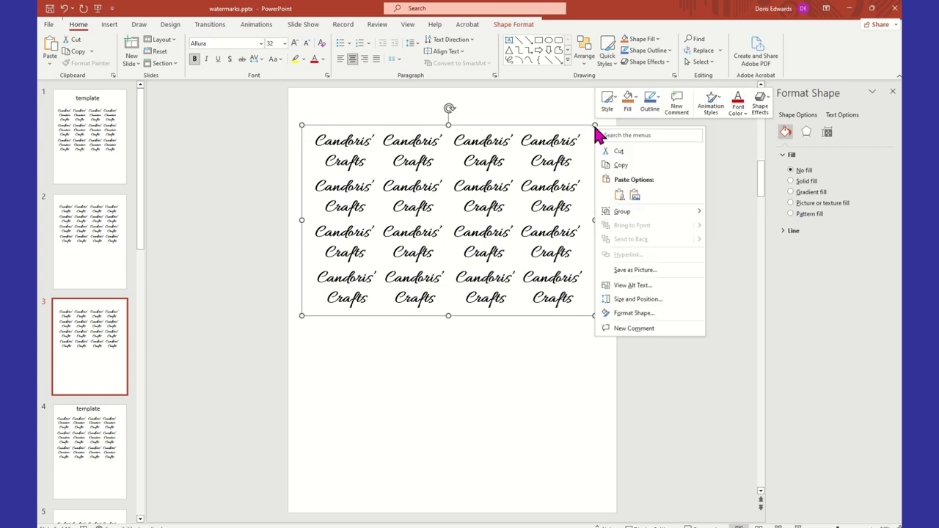
left_click(641, 269)
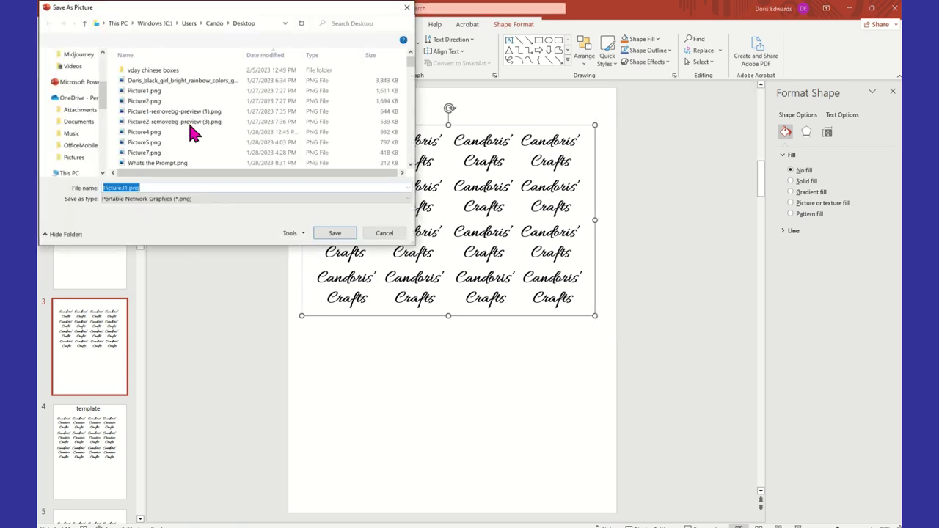
left_click_drag(103, 120, 114, 66)
left_click(74, 74)
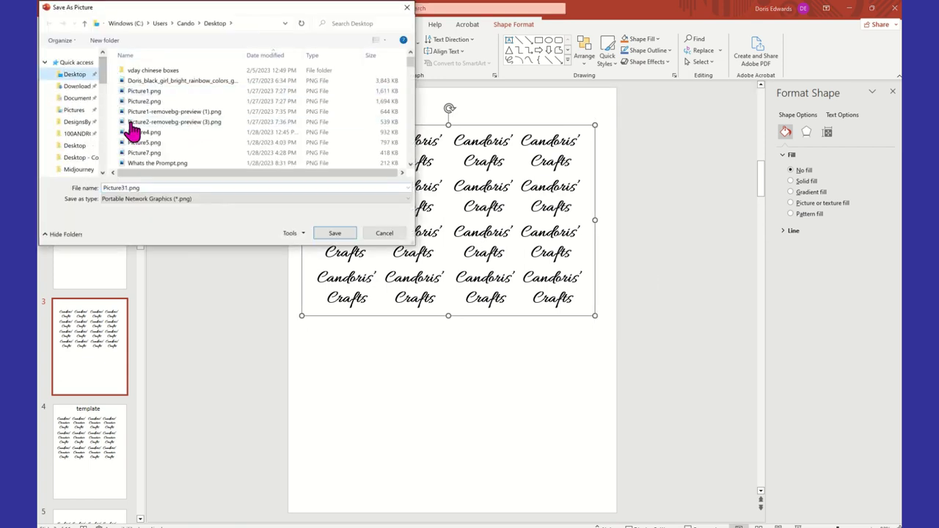
type("wat")
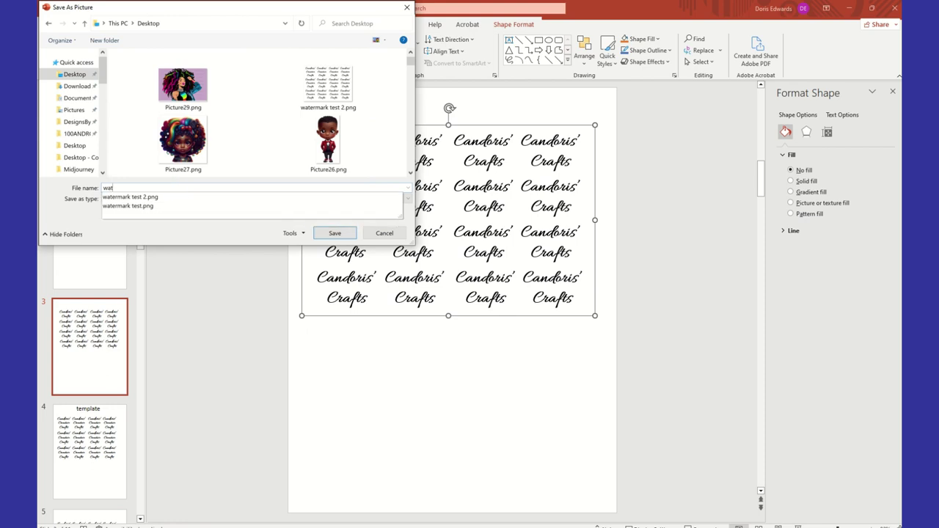
type("ermark test 3")
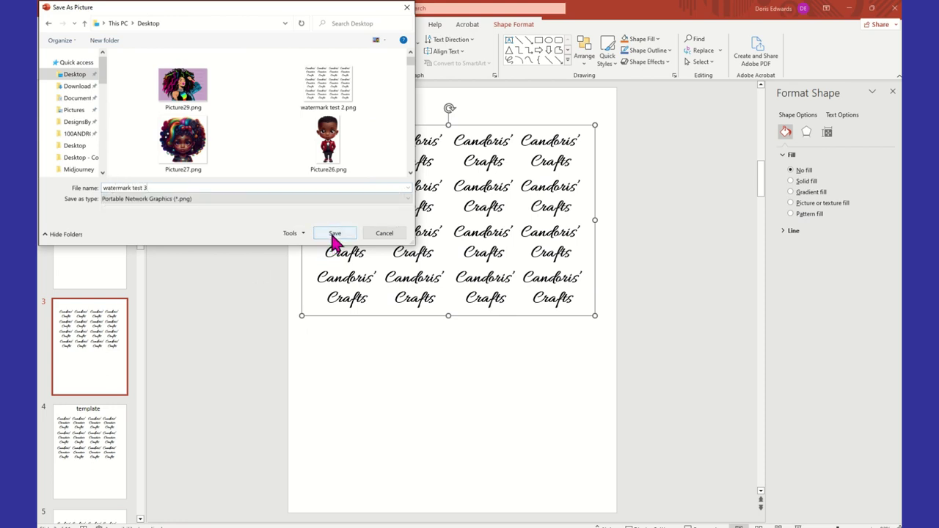
left_click(334, 233)
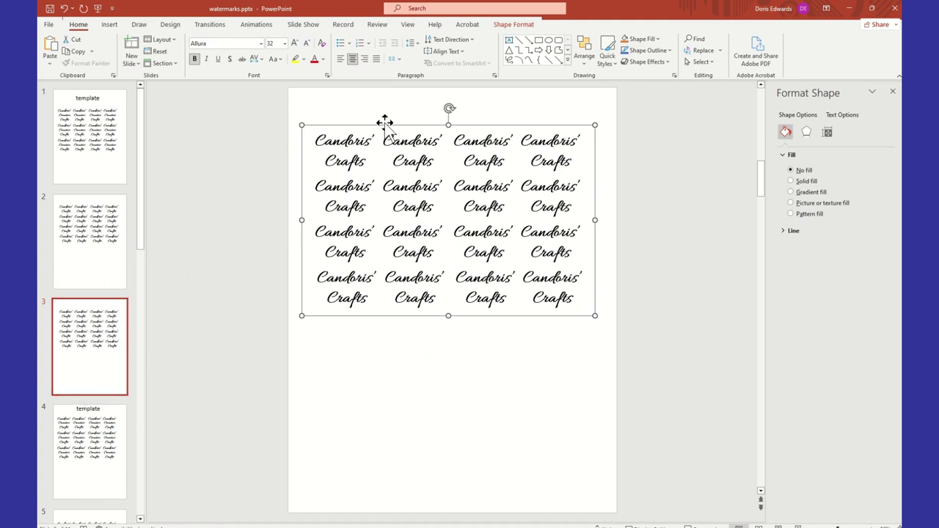
Replace the text grid on slide 3 with the picture "watermark test 3.png" from the Desktop.
key("Delete")
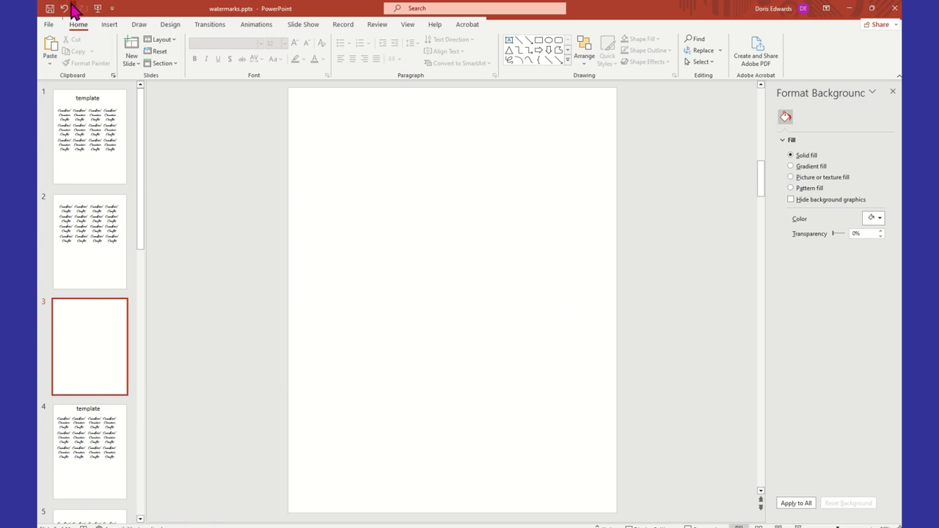
left_click(109, 24)
left_click(110, 56)
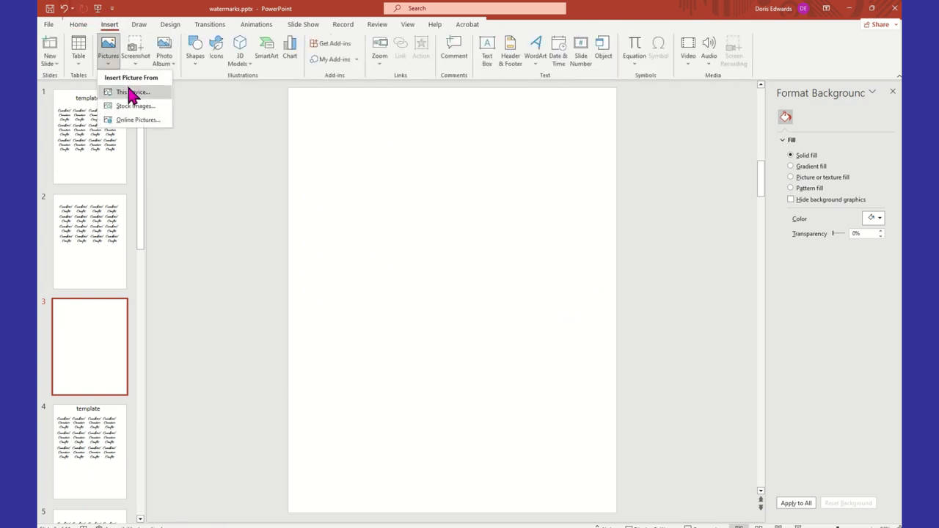
left_click(130, 94)
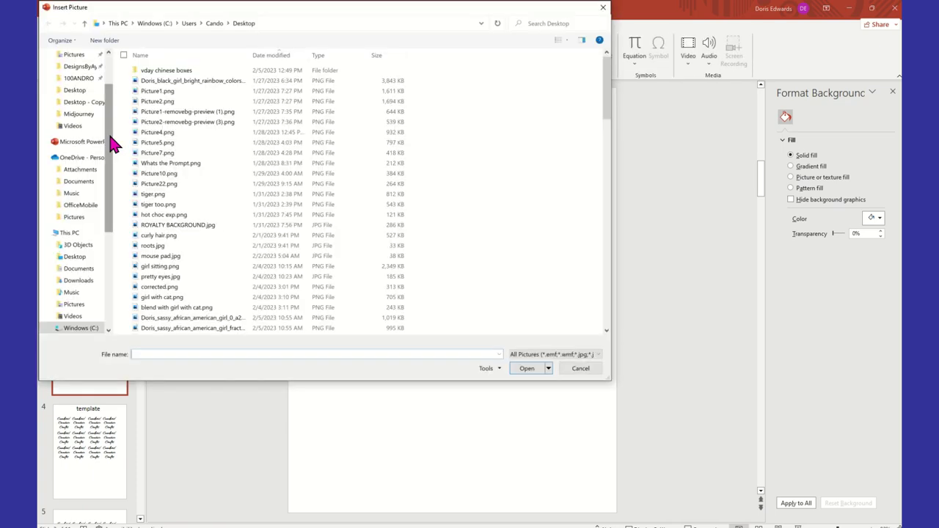
left_click_drag(112, 112, 104, 66)
left_click(81, 76)
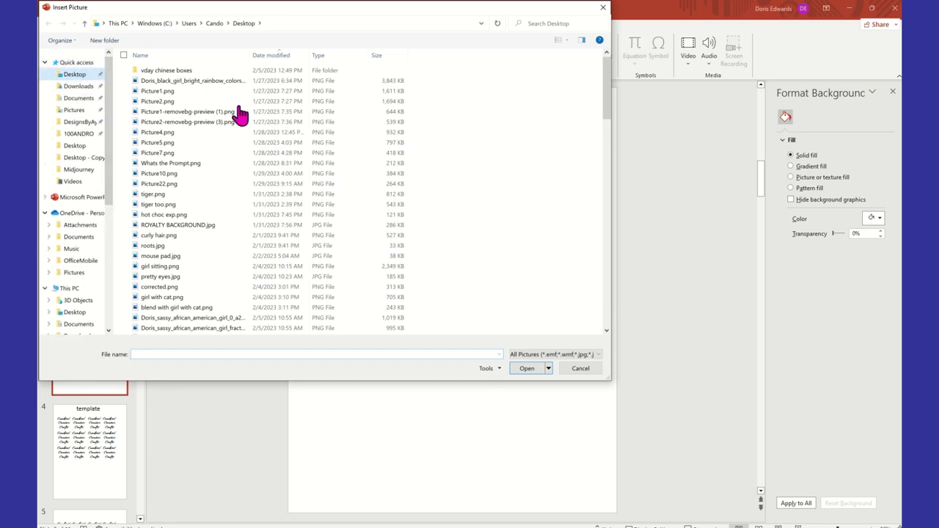
left_click(189, 88)
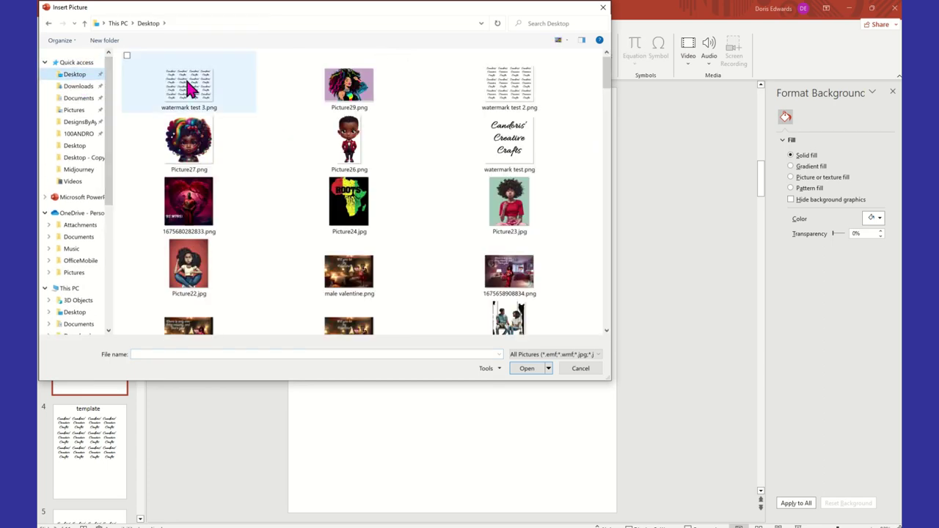
left_click(525, 368)
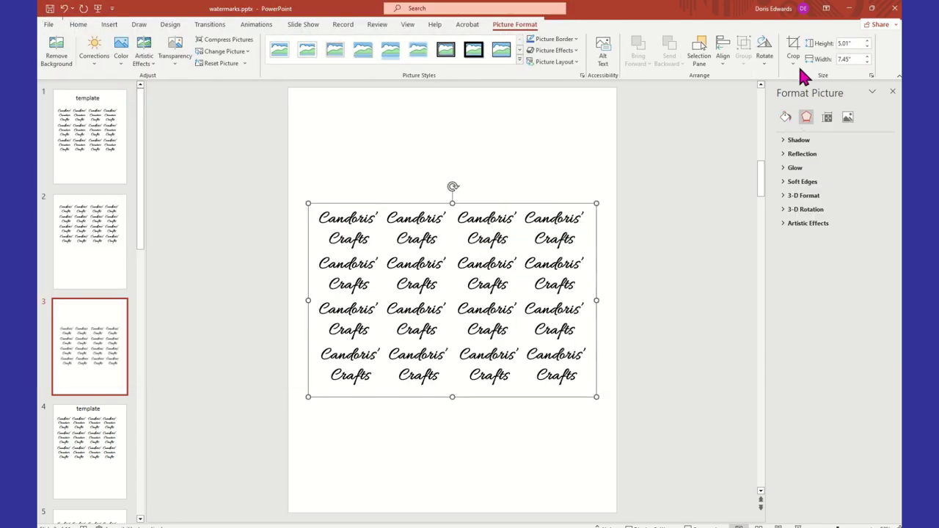
Set the transparency of the watermark picture on slide 3 to 91%.
left_click(853, 120)
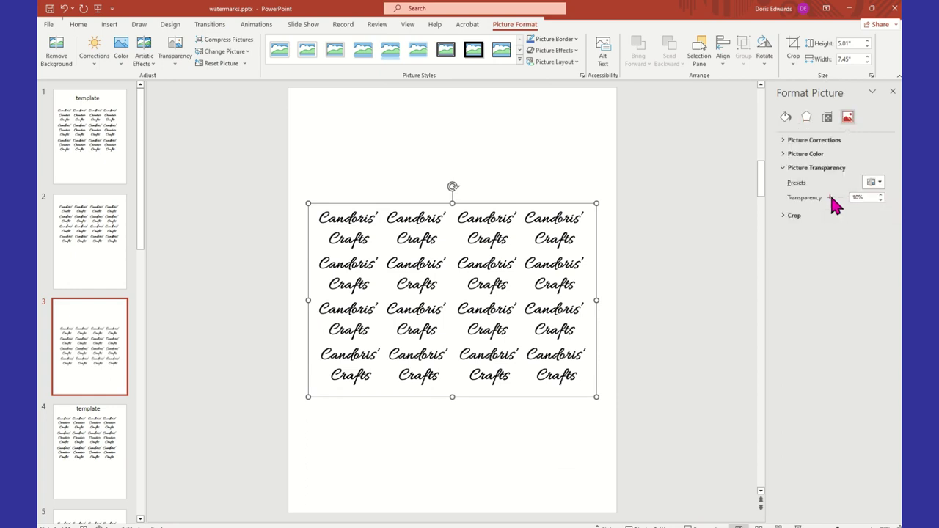
left_click_drag(831, 197, 843, 198)
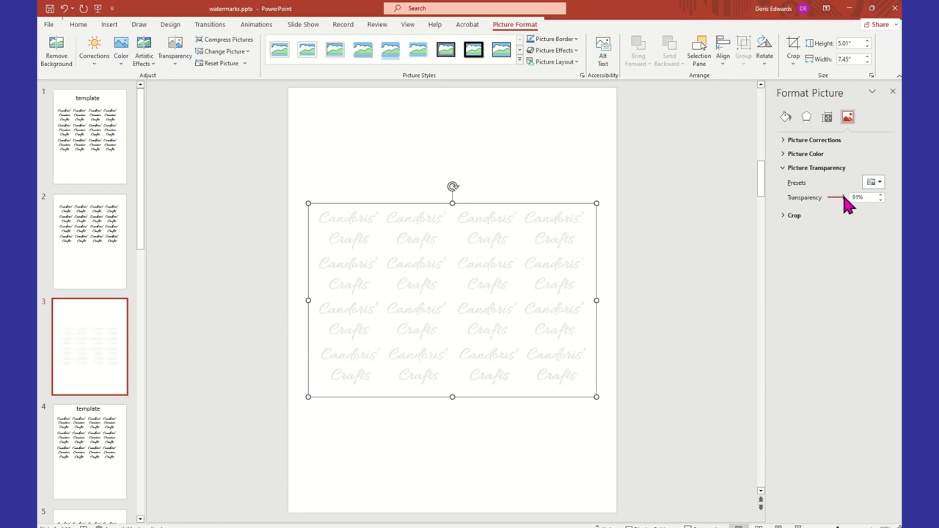
left_click(879, 182)
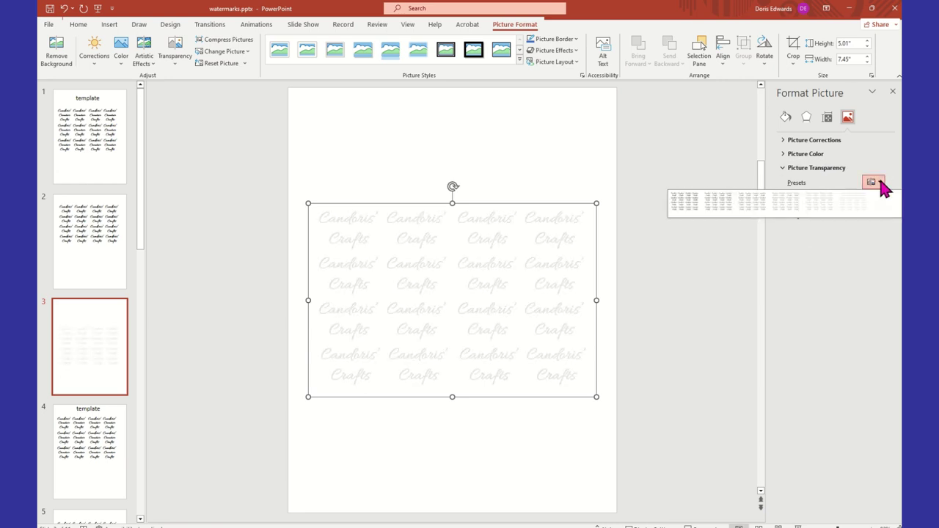
left_click(572, 157)
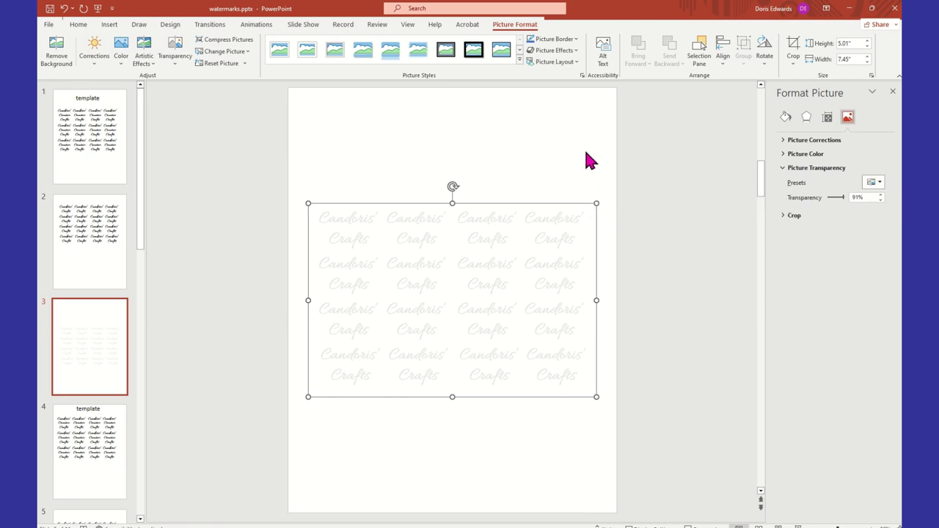
Apply a pale pink recolor preset to the watermark picture on slide 3.
left_click(586, 153)
left_click(587, 274)
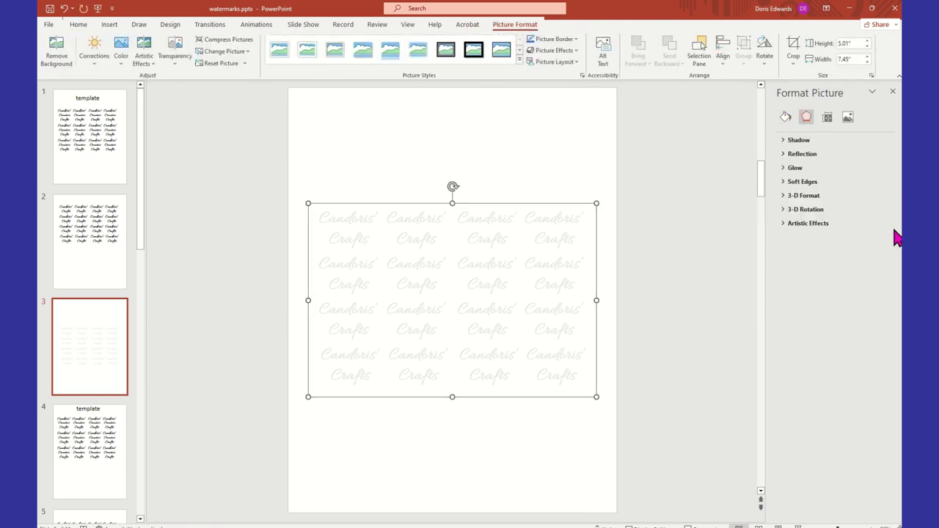
left_click(848, 119)
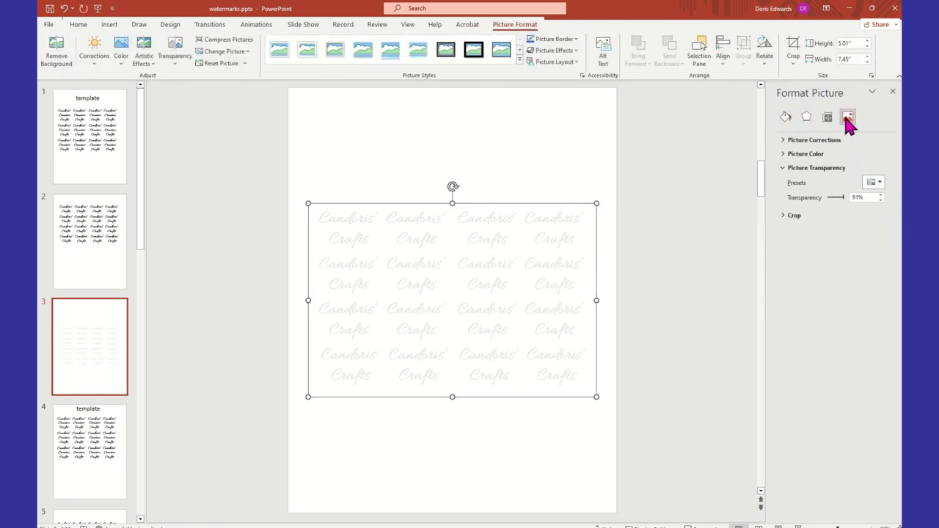
left_click(799, 154)
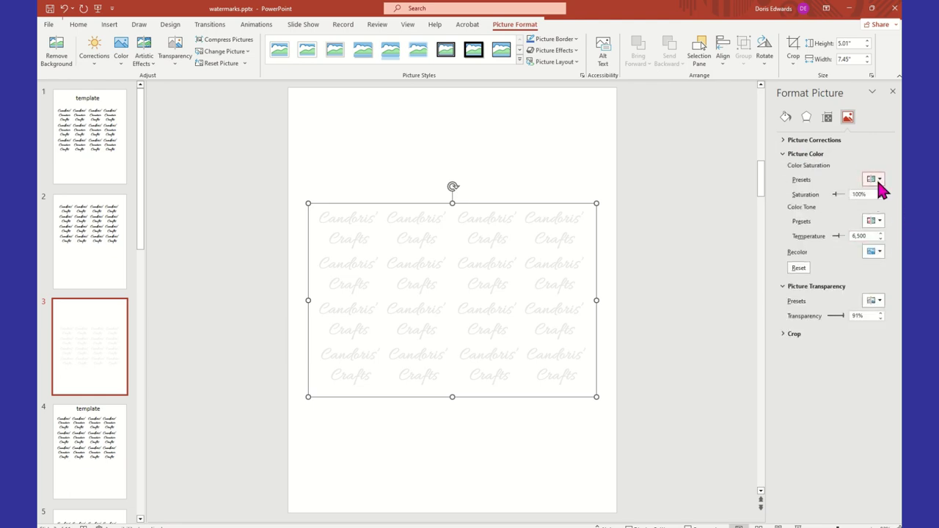
left_click(880, 255)
left_click(760, 325)
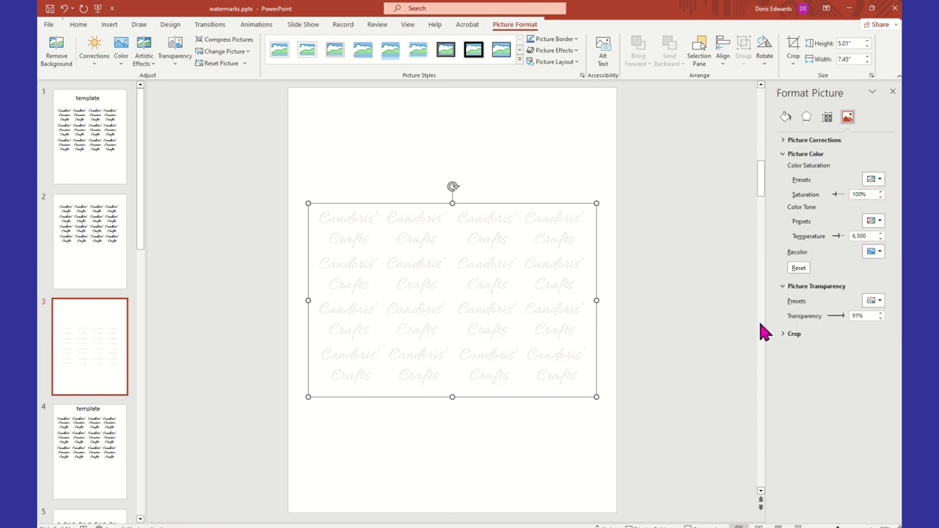
left_click(584, 151)
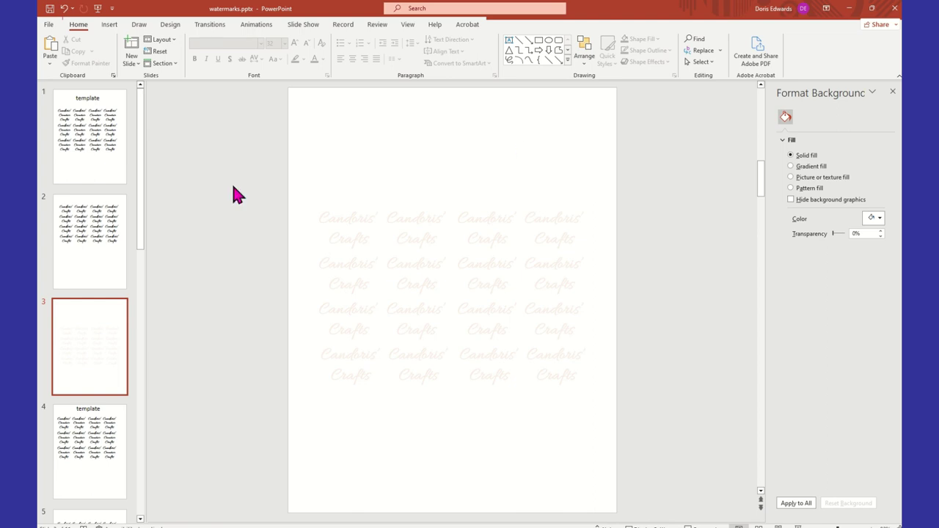
Duplicate slide 2 with the two-line "Candoris' Crafts" grid and select the text grid on the copy.
left_click(91, 224)
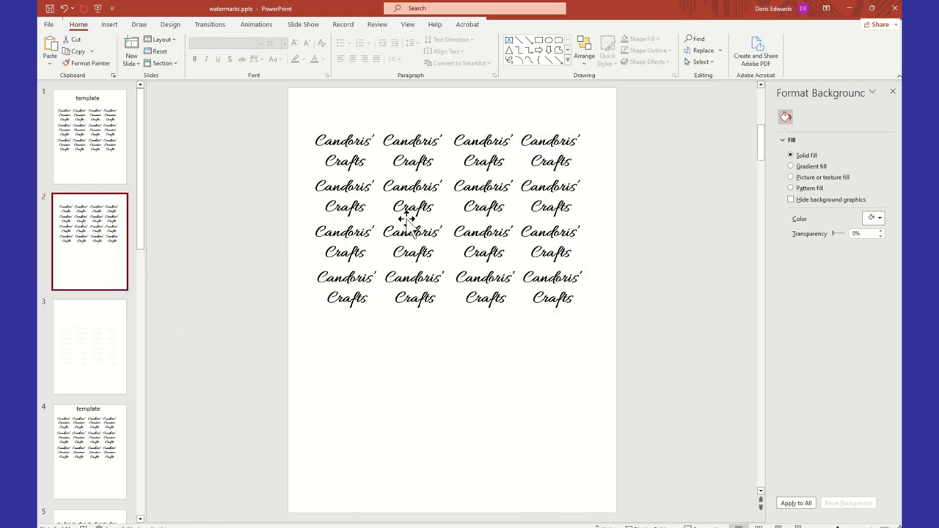
right_click(111, 233)
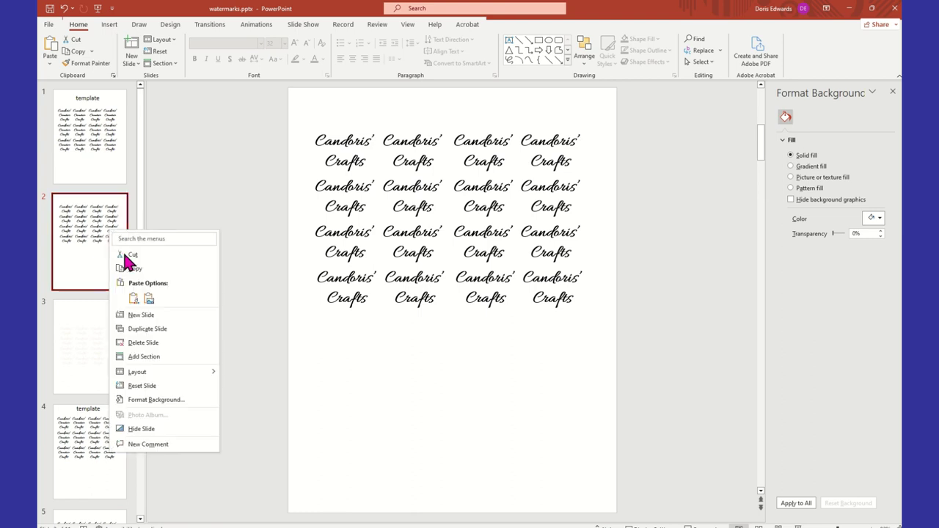
left_click(176, 329)
left_click(378, 134)
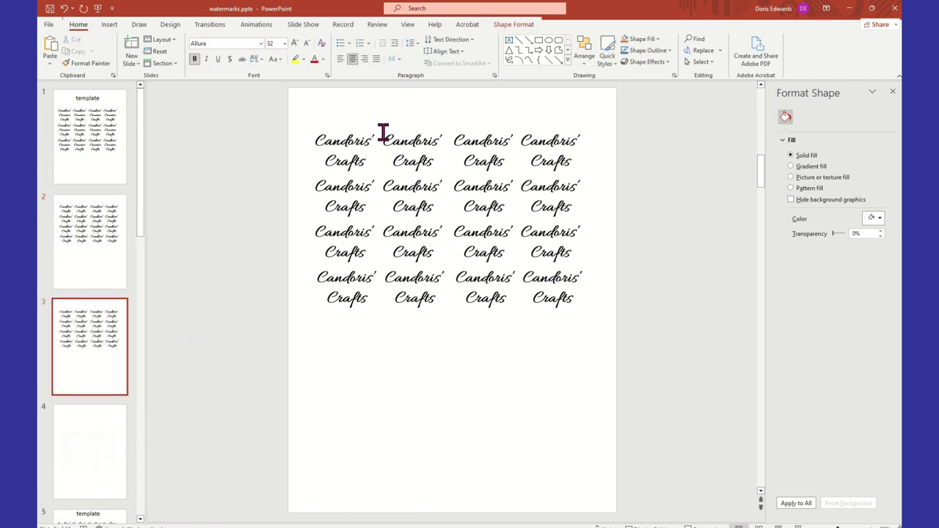
left_click(364, 124)
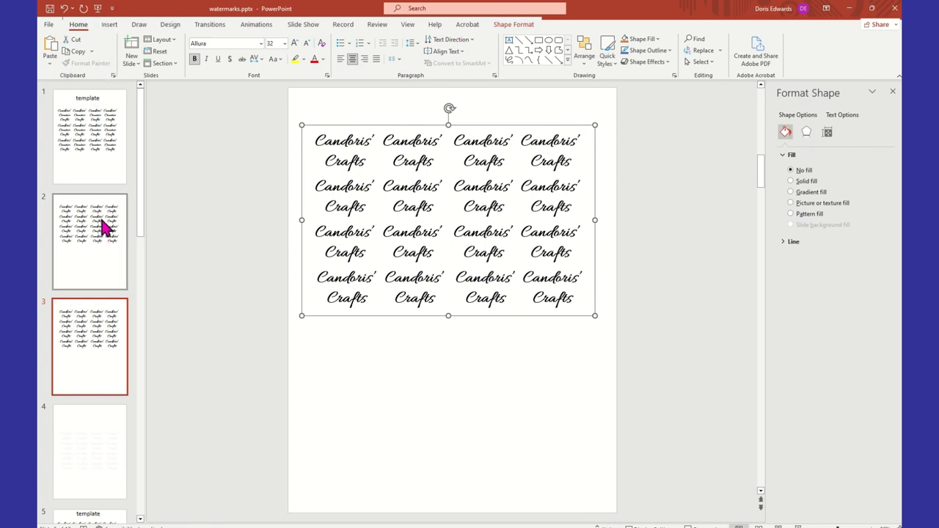
Recolor the pink watermark picture on slide 4 with the pale gray preset.
left_click(92, 449)
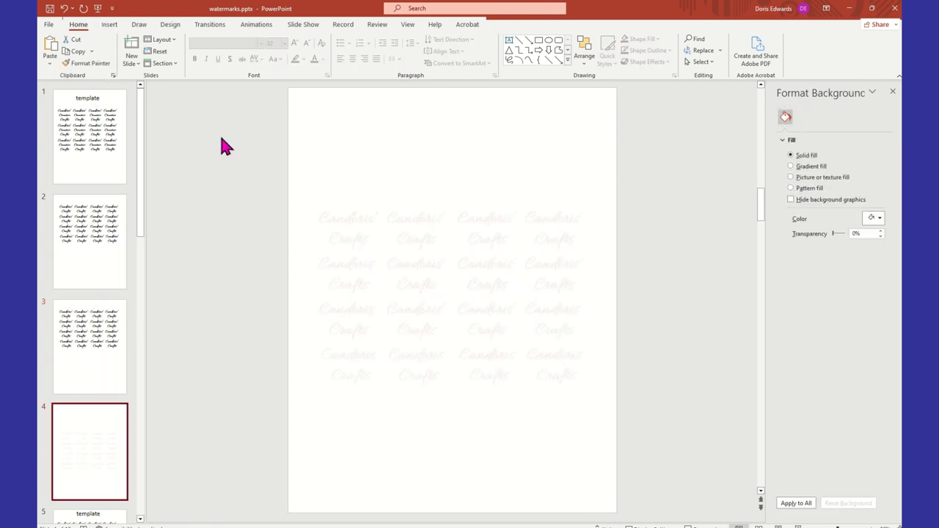
left_click(484, 209)
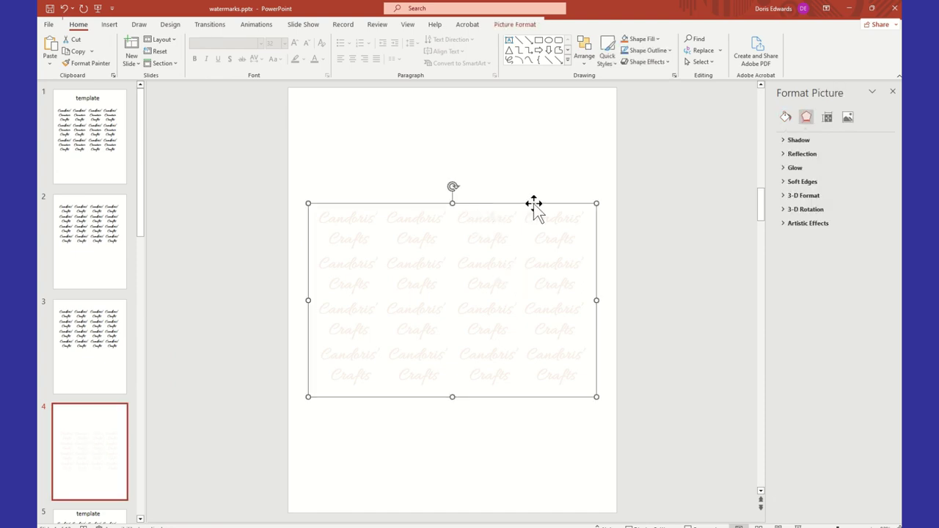
left_click(847, 118)
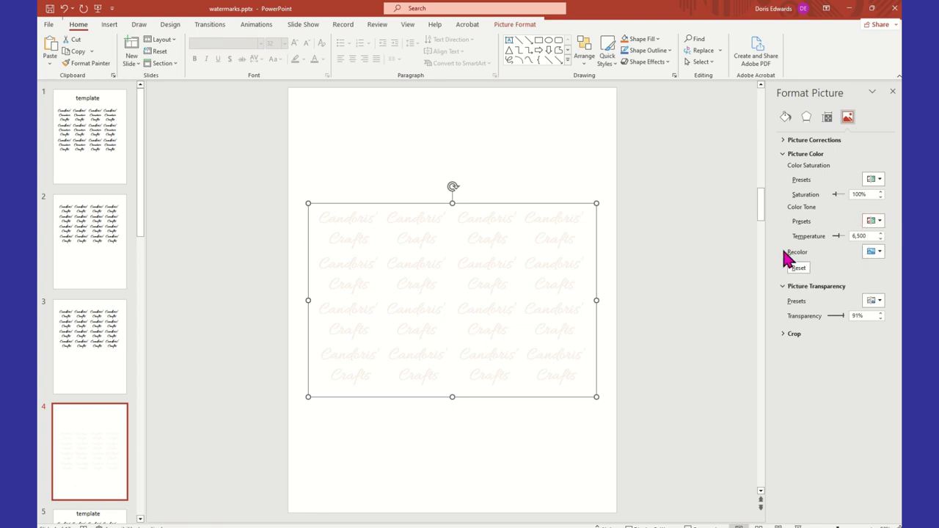
left_click(880, 255)
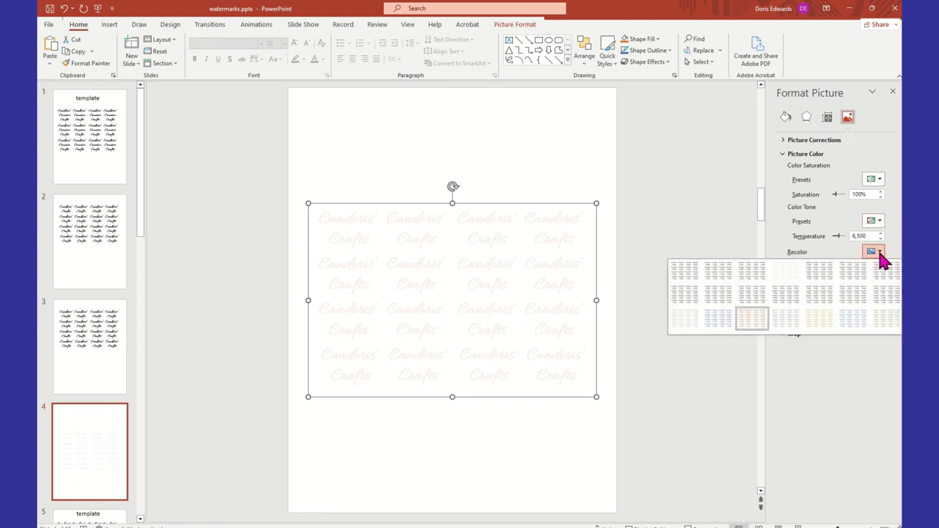
left_click(690, 323)
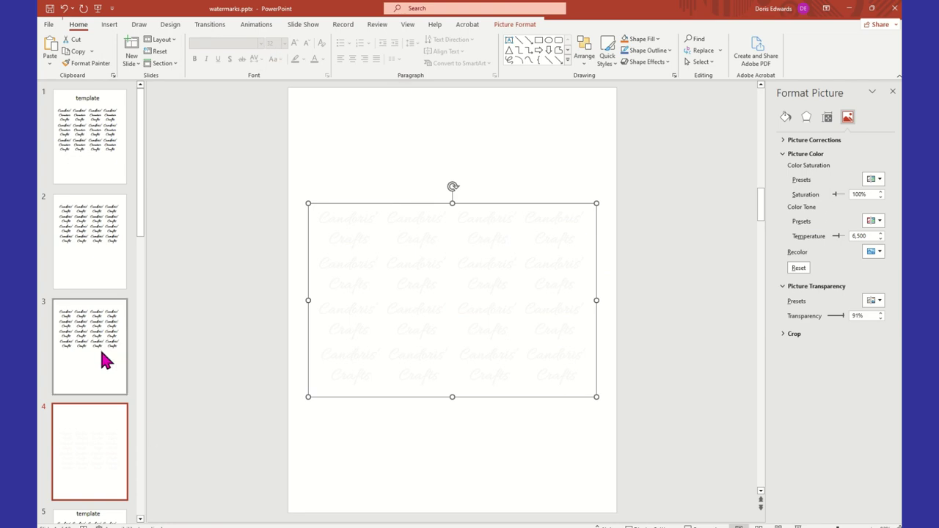
Delete the small watermark picture from the rainbow-haired girl's forehead on slide 11.
scroll(100, 348, "down", 2)
left_click(86, 329)
scroll(86, 329, "down", 5)
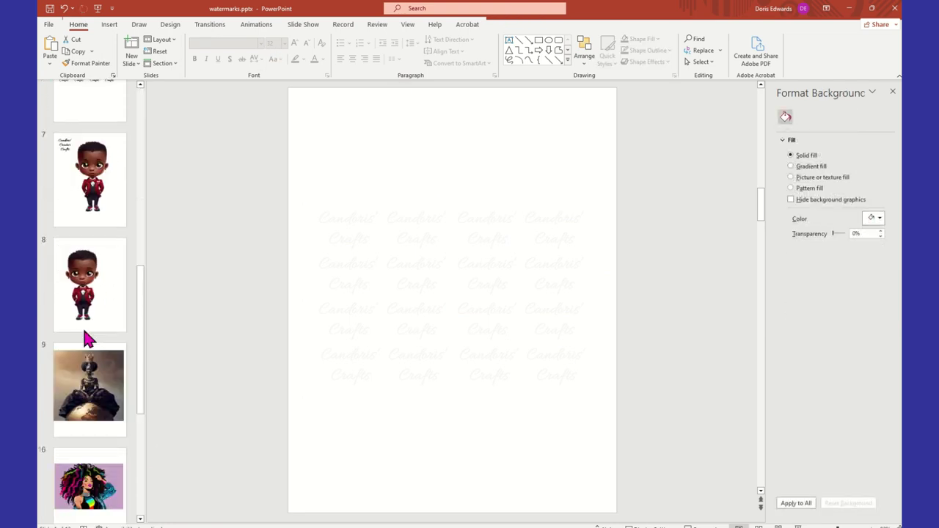
left_click(86, 271)
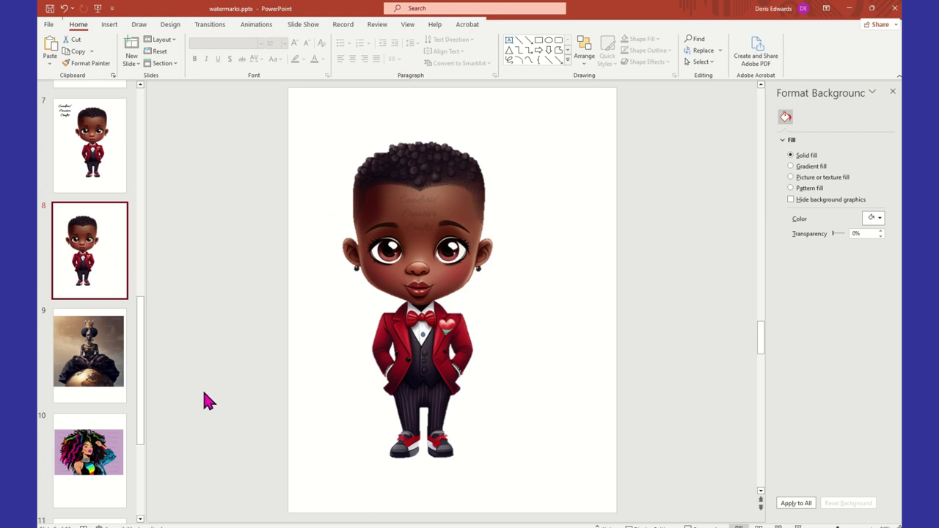
scroll(92, 339, "up", 1)
scroll(92, 345, "down", 4)
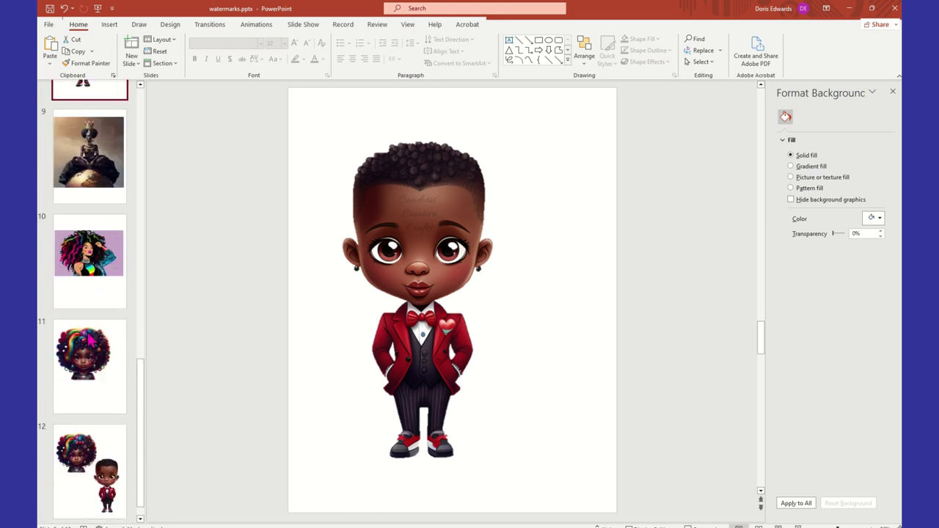
left_click(94, 361)
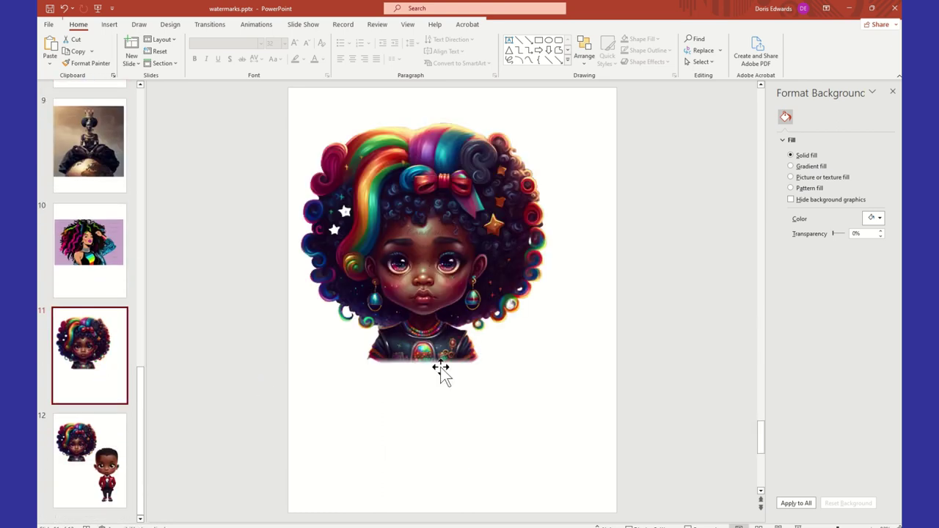
left_click(423, 239)
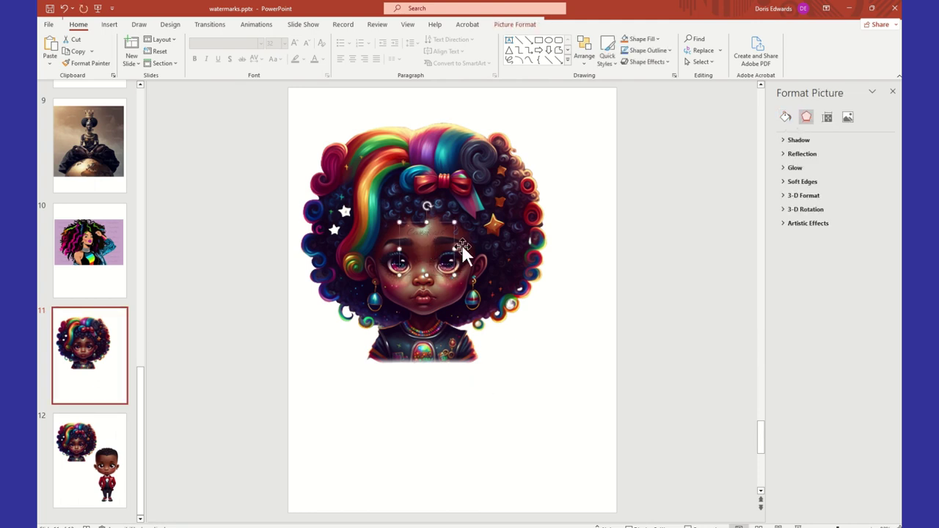
key("Delete")
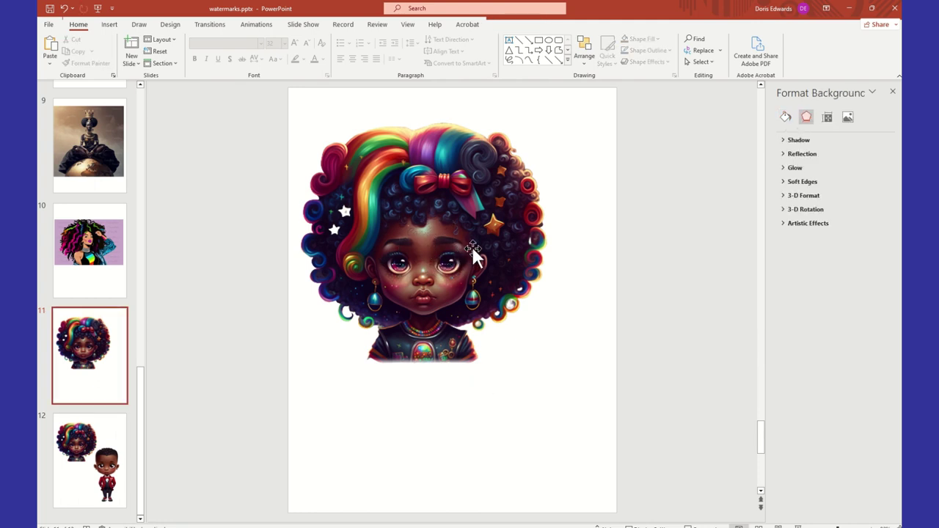
left_click(89, 250)
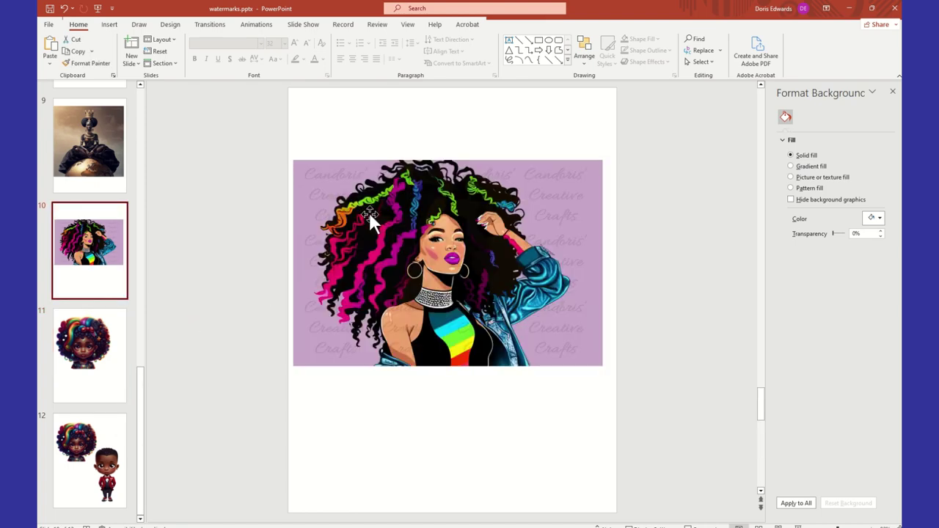
left_click(338, 172)
right_click(339, 172)
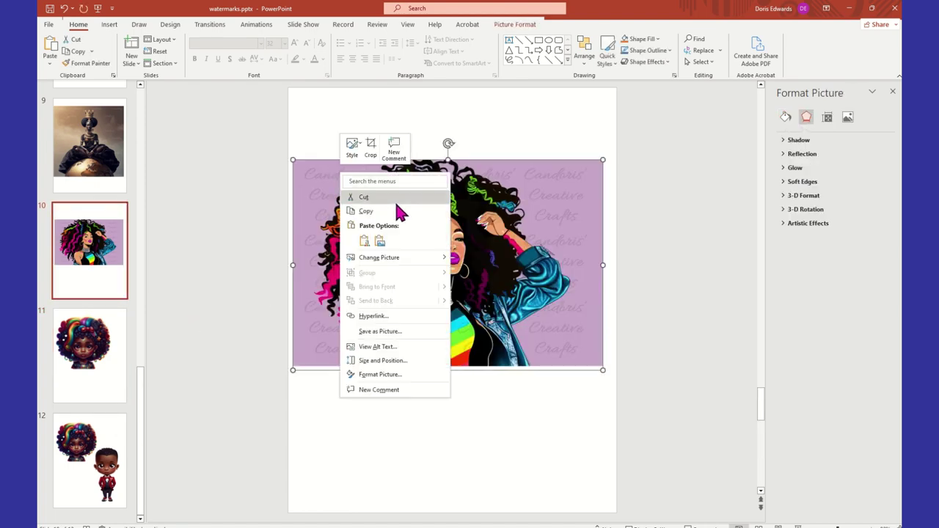
left_click(398, 211)
left_click(79, 369)
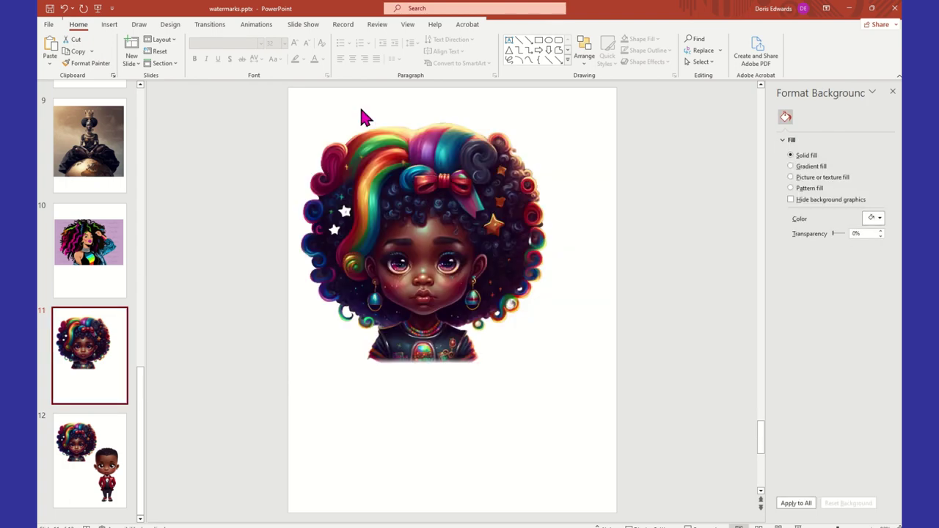
right_click(325, 109)
left_click(350, 136)
mouse_move(296, 224)
left_mouse_down()
mouse_move(289, 220)
mouse_move(297, 224)
left_mouse_up()
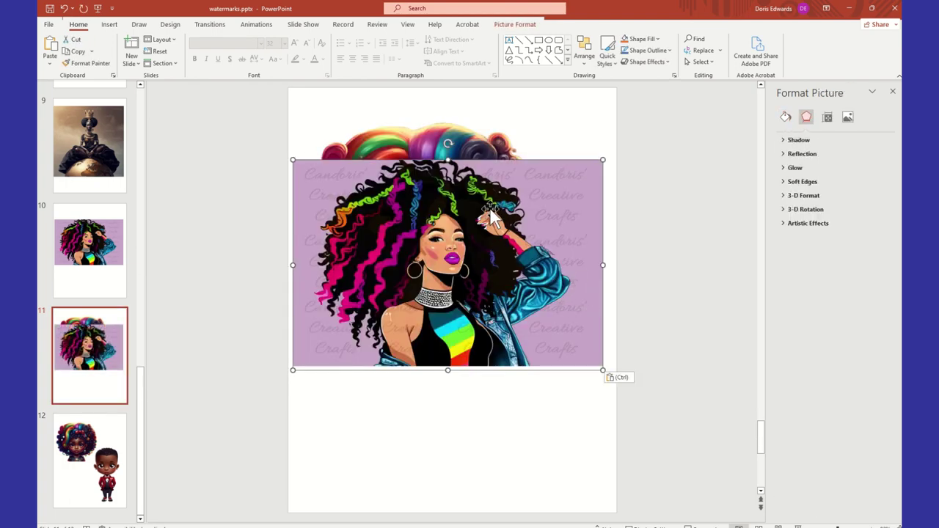
key("Delete")
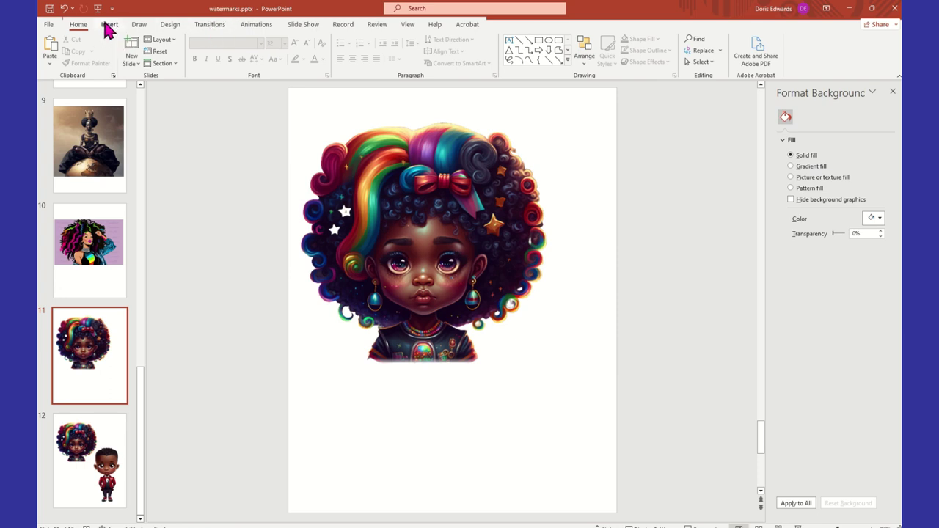
Insert the picture "watermark test 3.png" from the Desktop on slide 11.
left_click(109, 24)
left_click(109, 57)
left_click(138, 92)
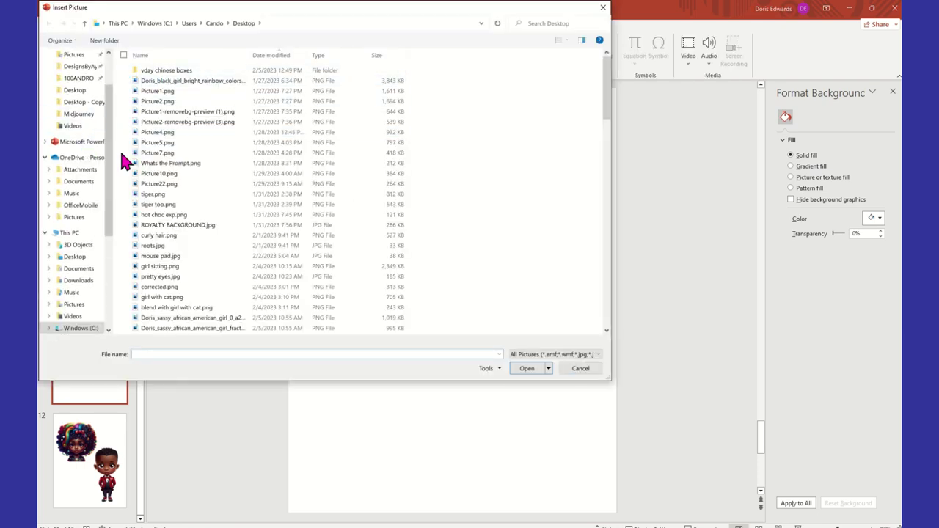
scroll(111, 157, "up", 2)
left_click(75, 75)
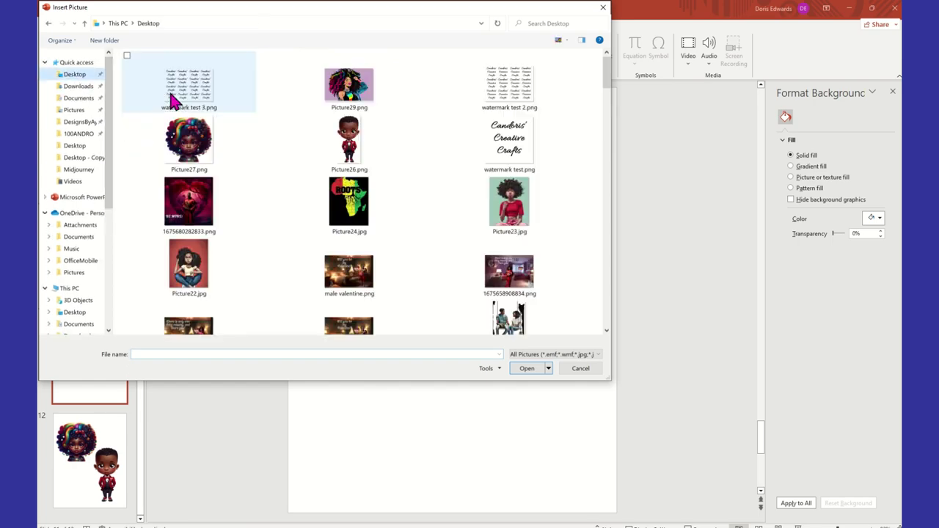
left_click(200, 92)
left_click(528, 368)
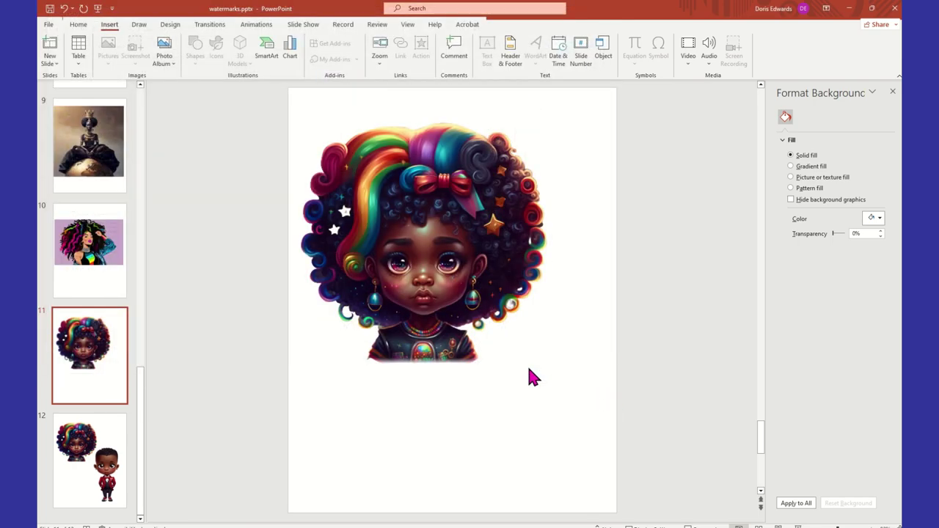
Position the watermark over the rainbow-haired girl and stretch it to about 6.69" high so it covers the whole image.
left_click_drag(516, 273, 486, 222)
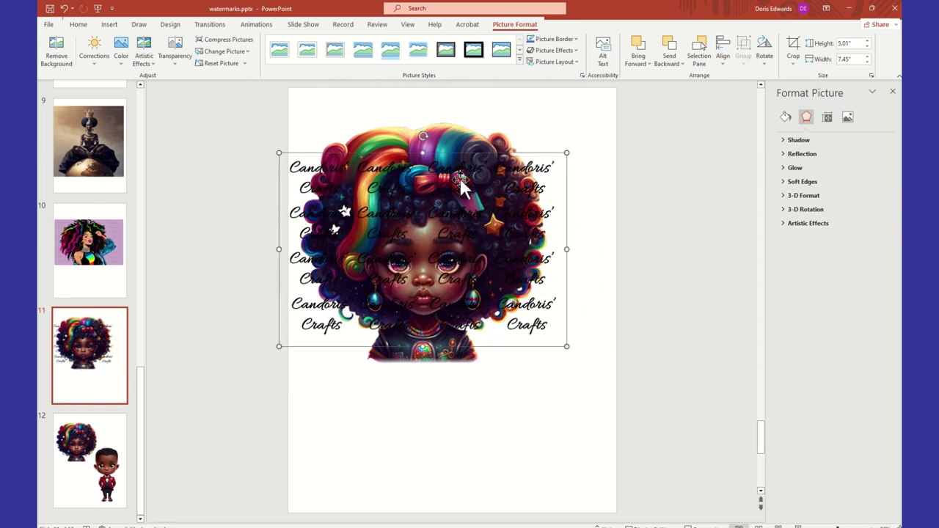
left_click_drag(546, 346, 546, 308)
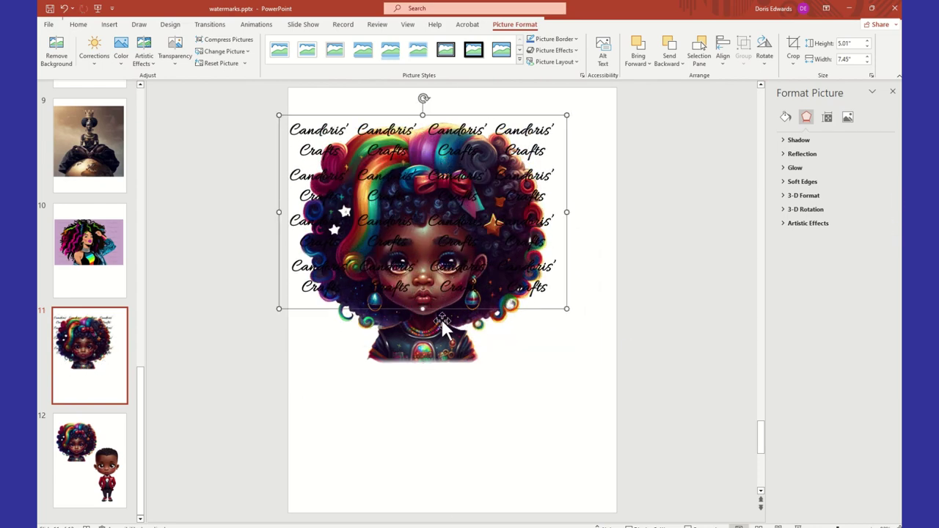
left_click_drag(422, 311, 442, 374)
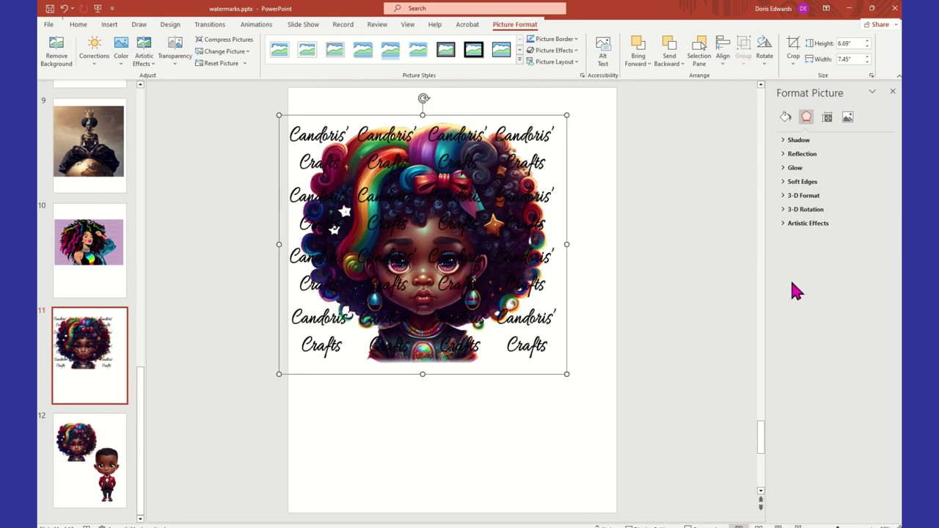
Set the transparency of the watermark picture on slide 11 to 90%.
left_click(847, 118)
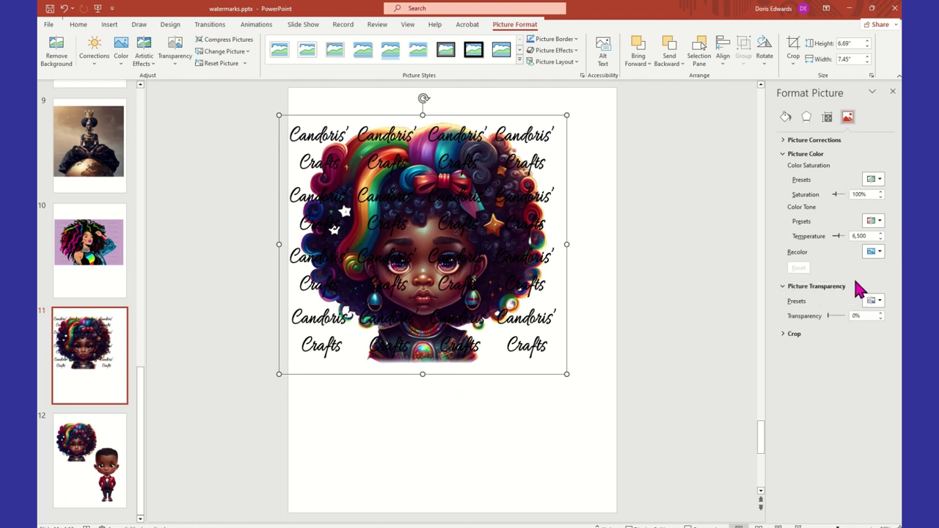
left_click_drag(828, 316, 843, 319)
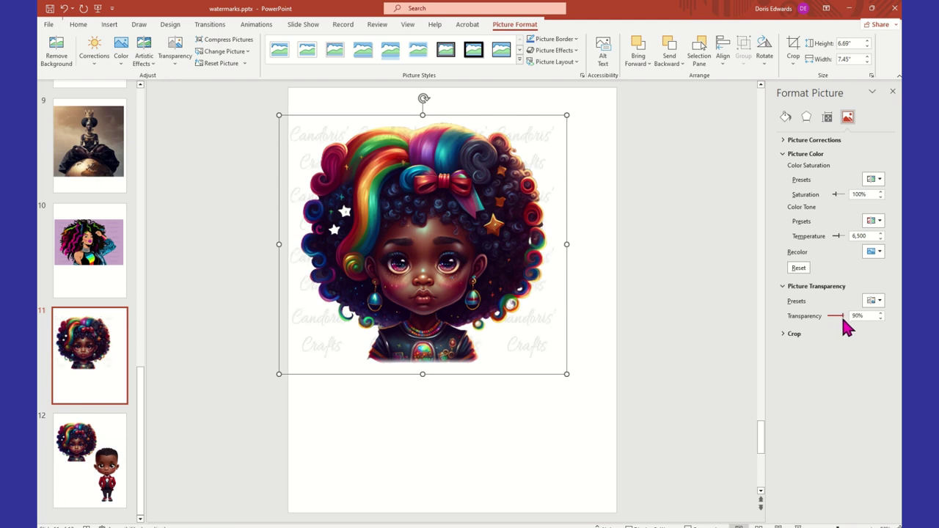
left_click(427, 419)
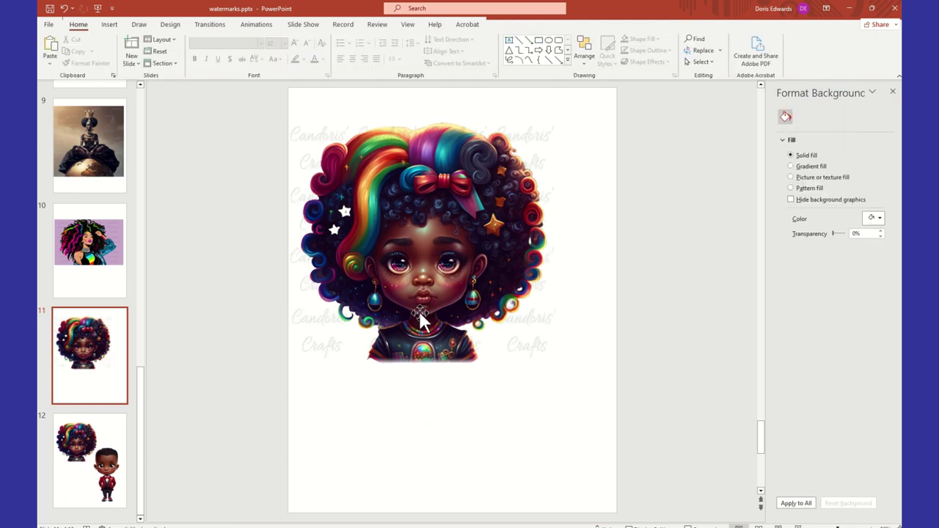
Group the rainbow-haired girl picture and the watermark on slide 11 into one object.
left_click_drag(272, 106, 670, 430)
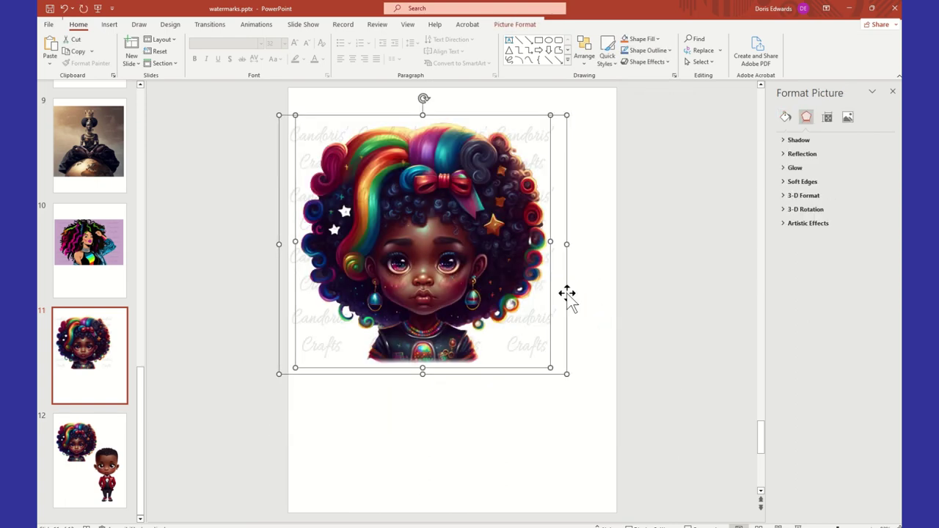
right_click(567, 295)
mouse_move(604, 378)
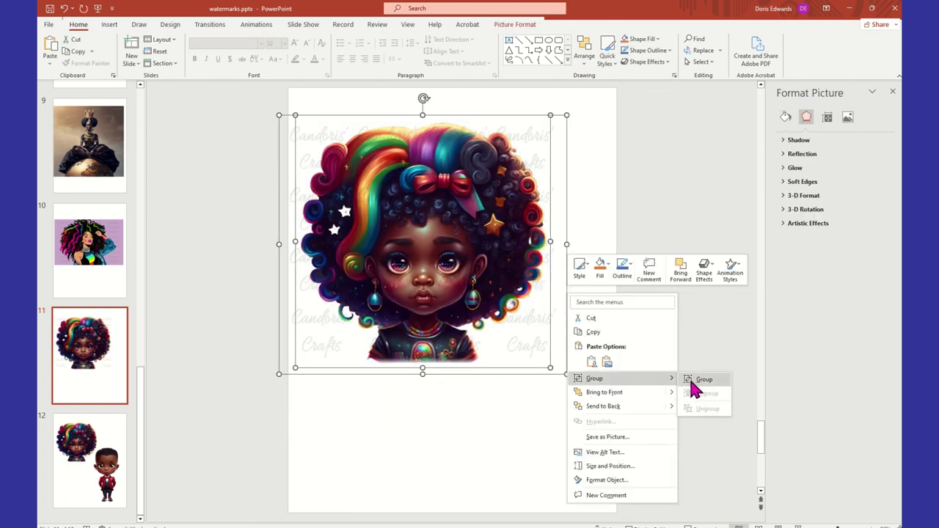
left_click(702, 381)
left_click_drag(524, 203, 478, 202)
right_click(577, 122)
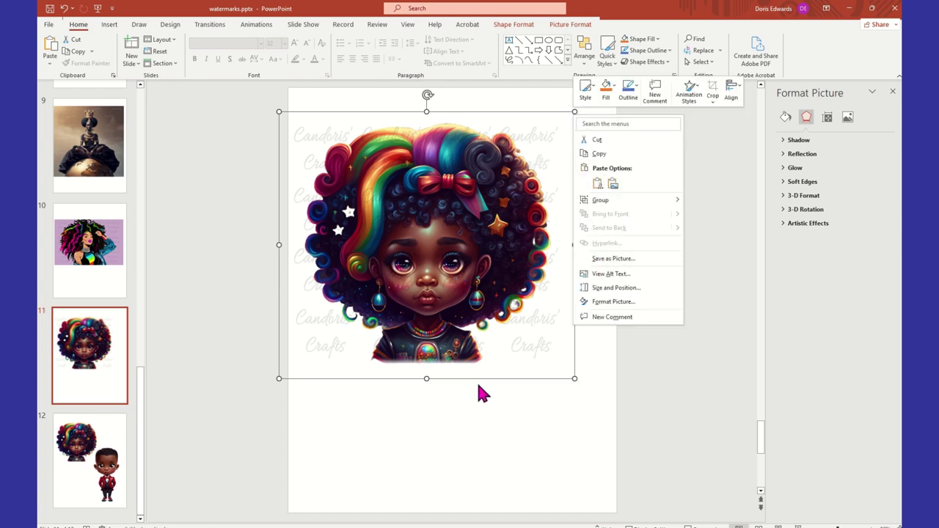
left_click(473, 411)
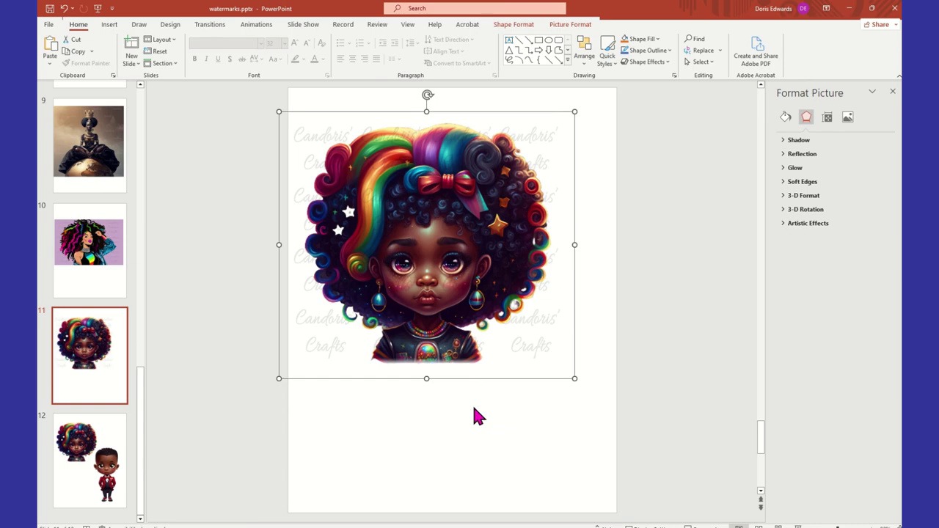
Save the grouped rainbow-haired girl and watermark from slide 11 as the PNG picture "Picture32.png" on the Desktop.
left_click(126, 478)
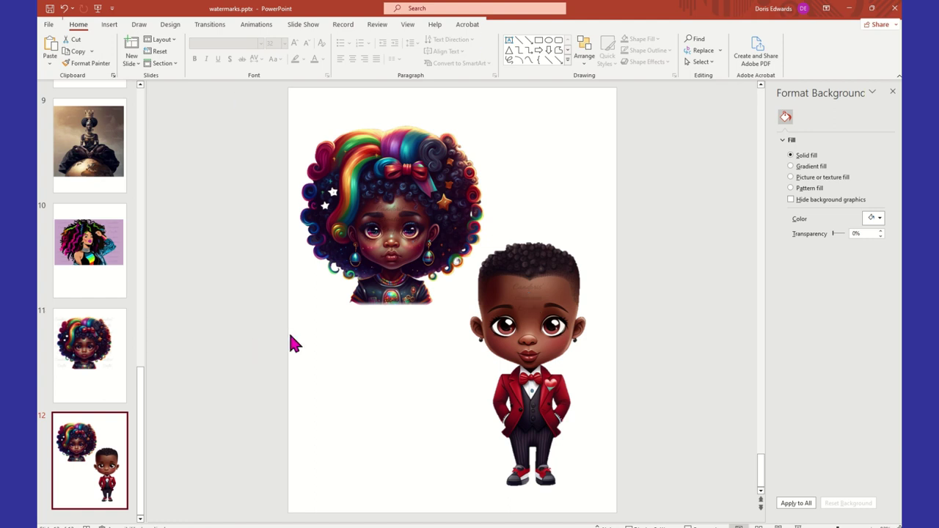
left_click(110, 354)
left_click(433, 147)
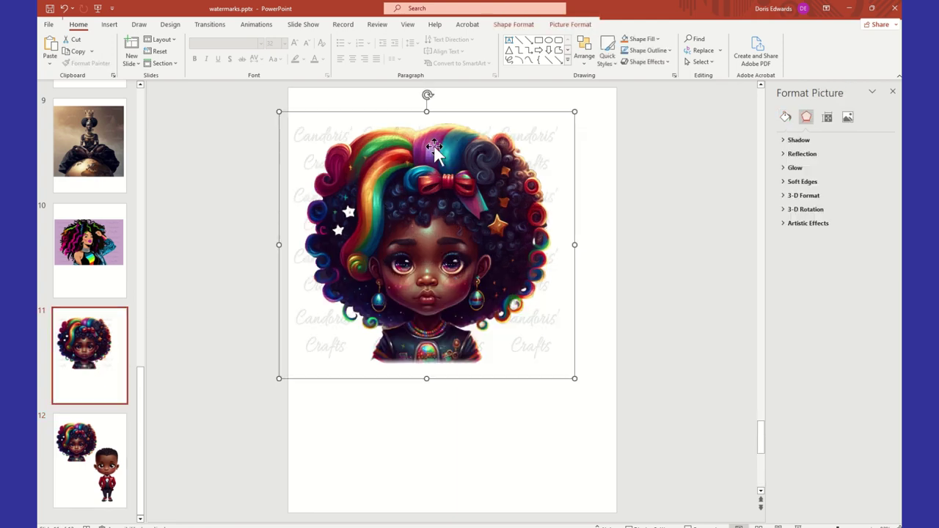
right_click(434, 146)
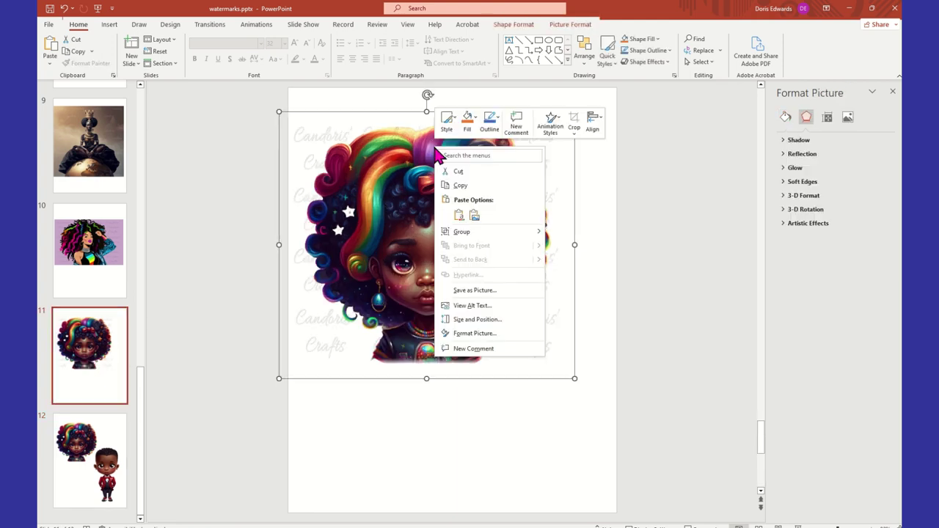
left_click(510, 291)
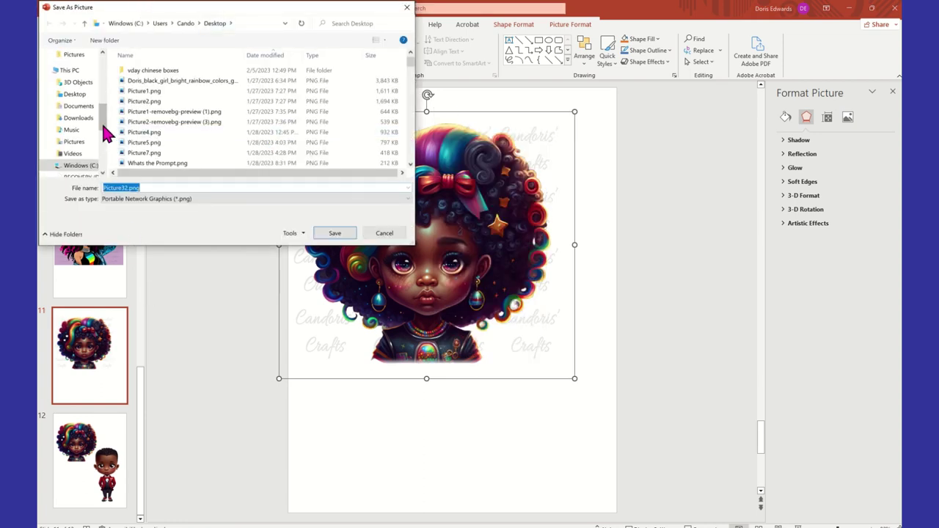
scroll(98, 110, "up", 4)
left_click(74, 74)
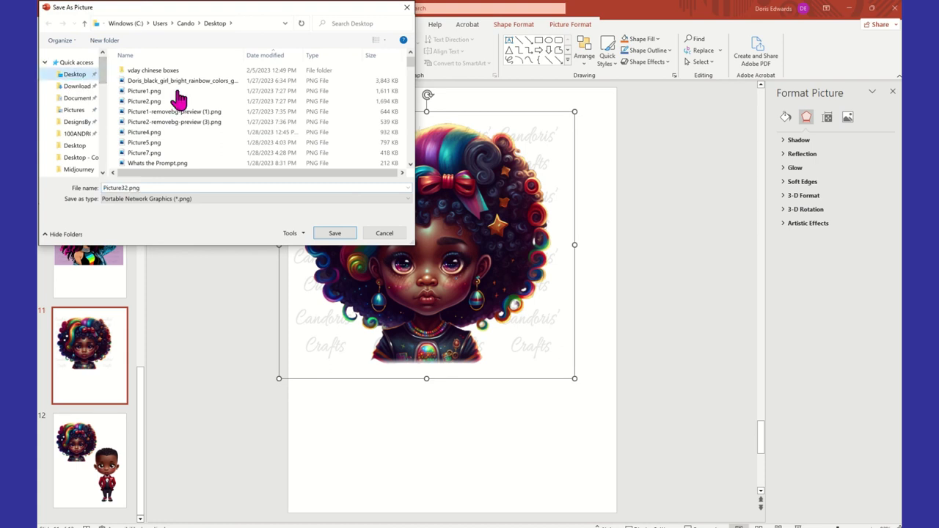
left_click(334, 232)
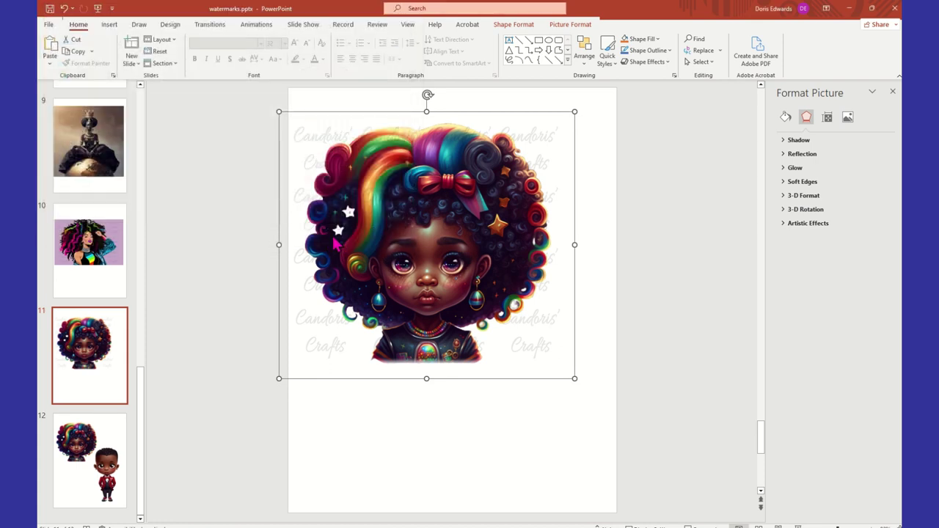
left_click(488, 423)
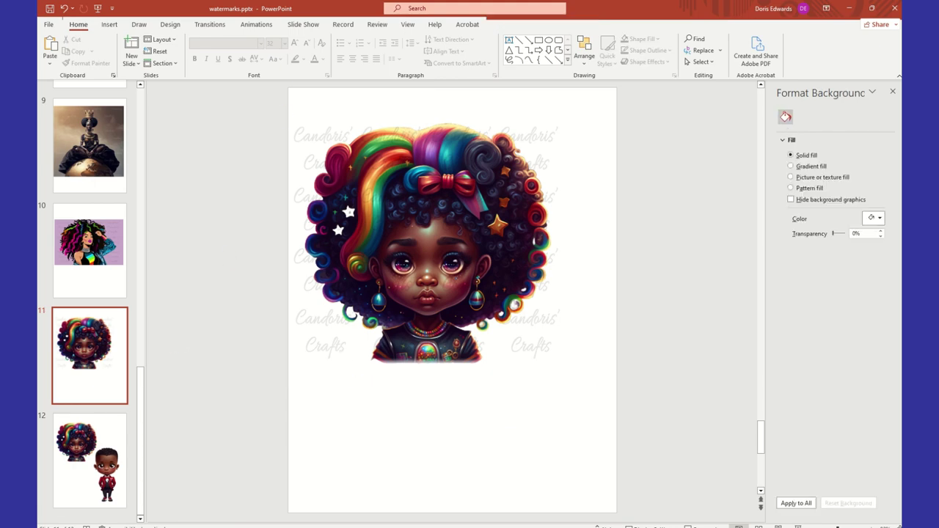
Switch to the Chrome browser and open the remove.bg/upload page.
left_click(850, 10)
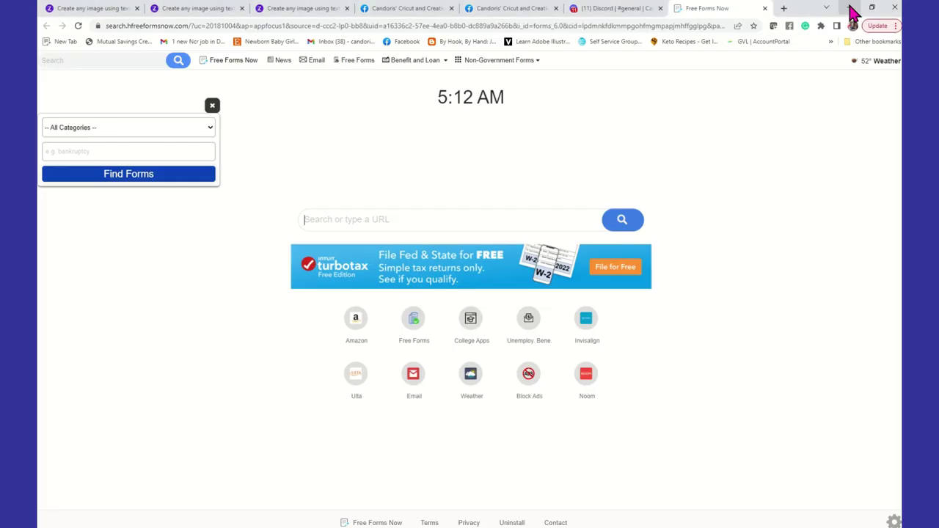
left_click(502, 26)
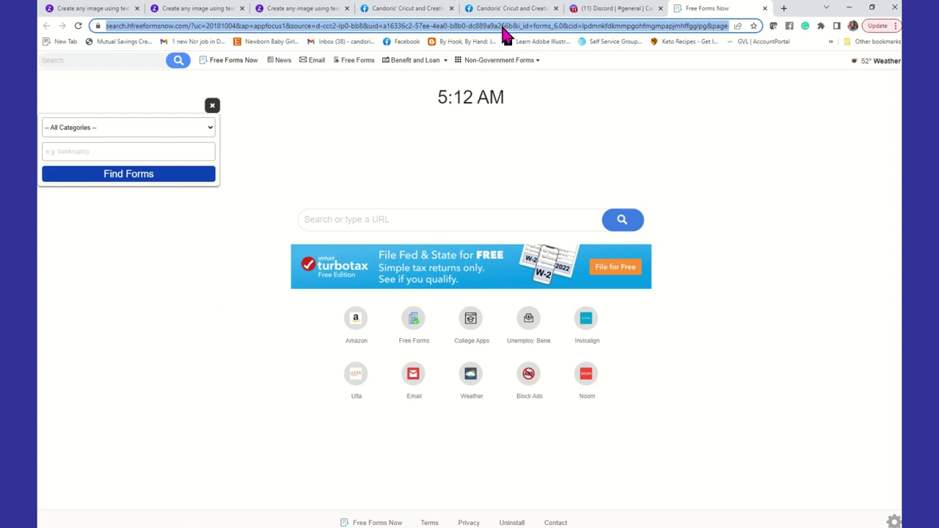
type("remove")
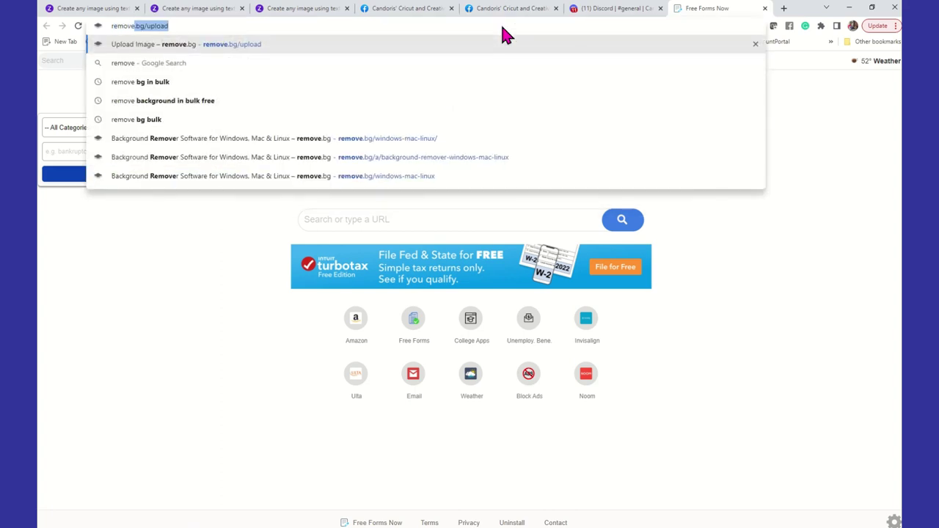
key("Return")
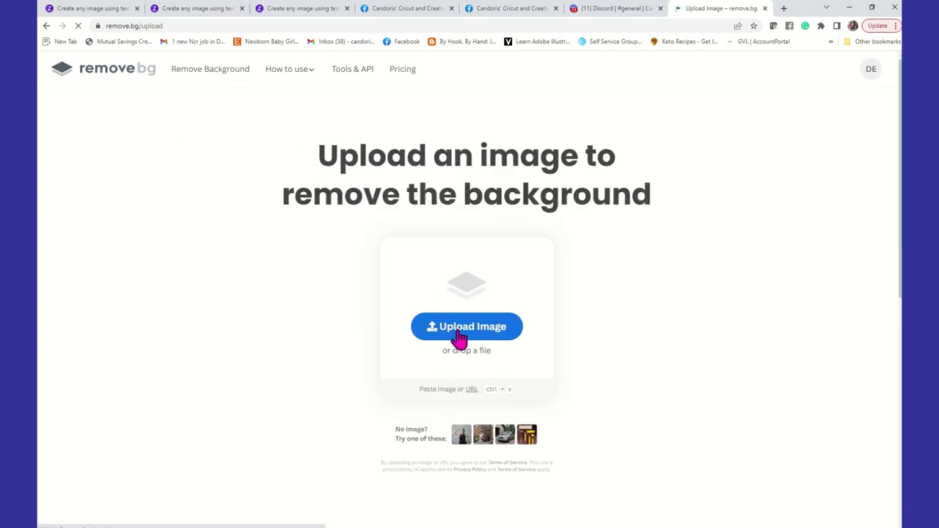
Upload "Picture32.png" from the Desktop to remove.bg to have its background removed.
left_click(470, 330)
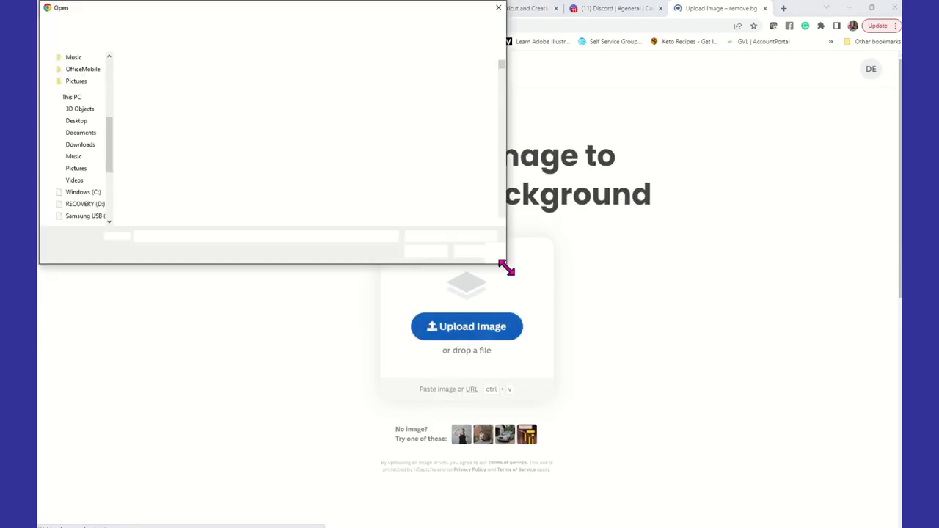
left_click_drag(107, 182, 107, 80)
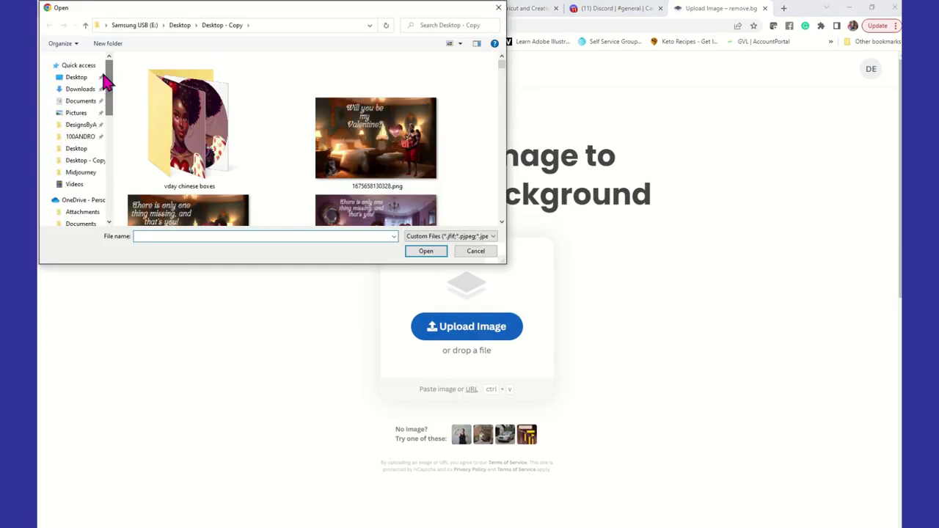
left_click(76, 77)
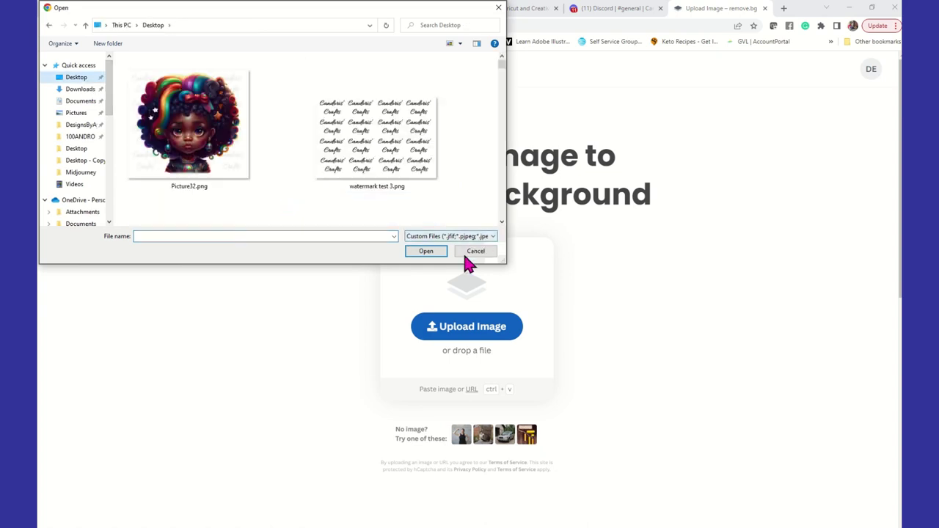
left_click(229, 145)
left_click(424, 251)
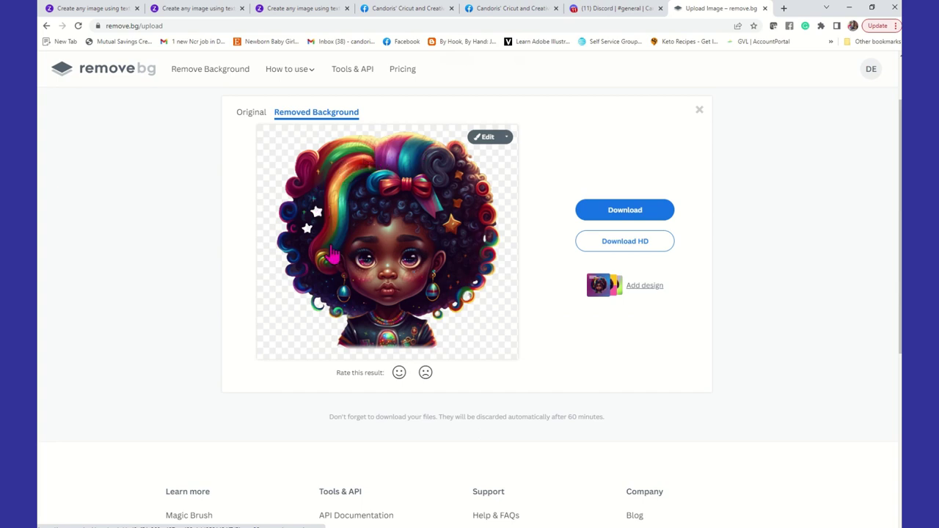
Download the background-removed picture, open the downloaded file in the photo viewer and copy the image.
left_click(657, 209)
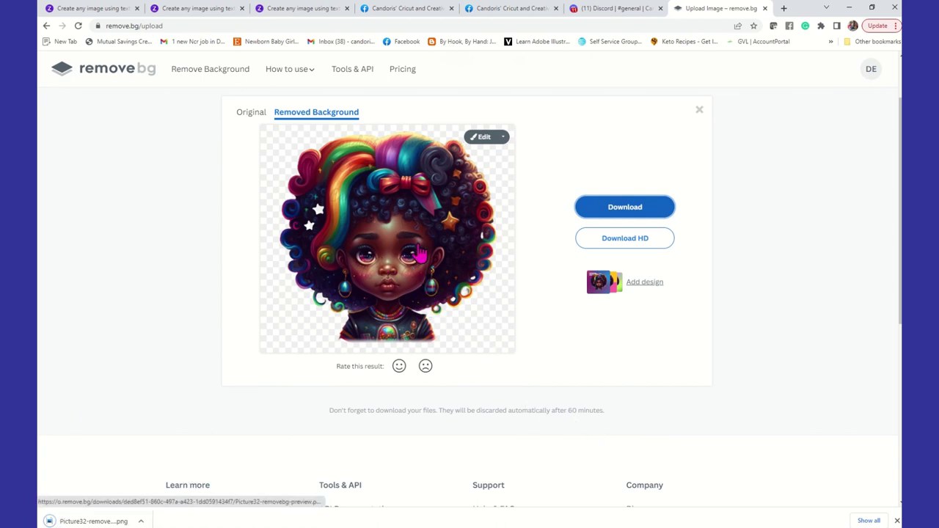
left_click(95, 521)
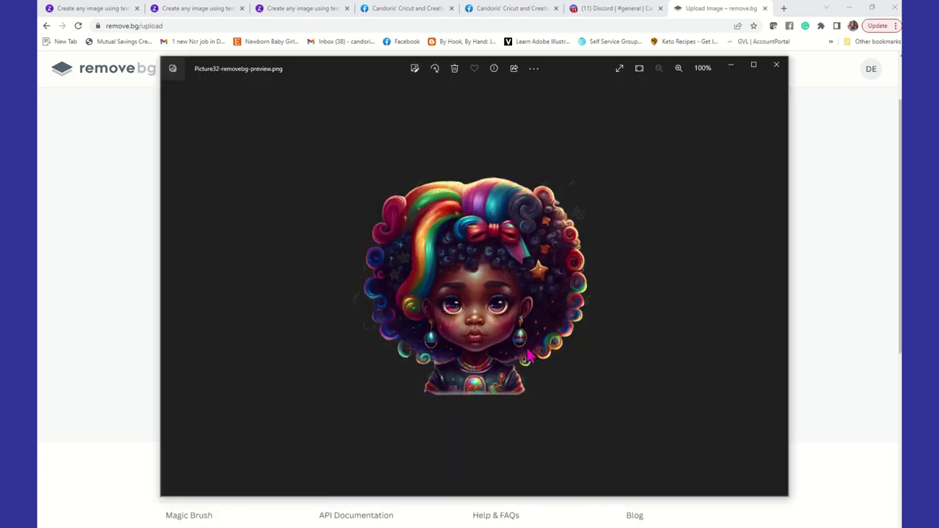
right_click(511, 217)
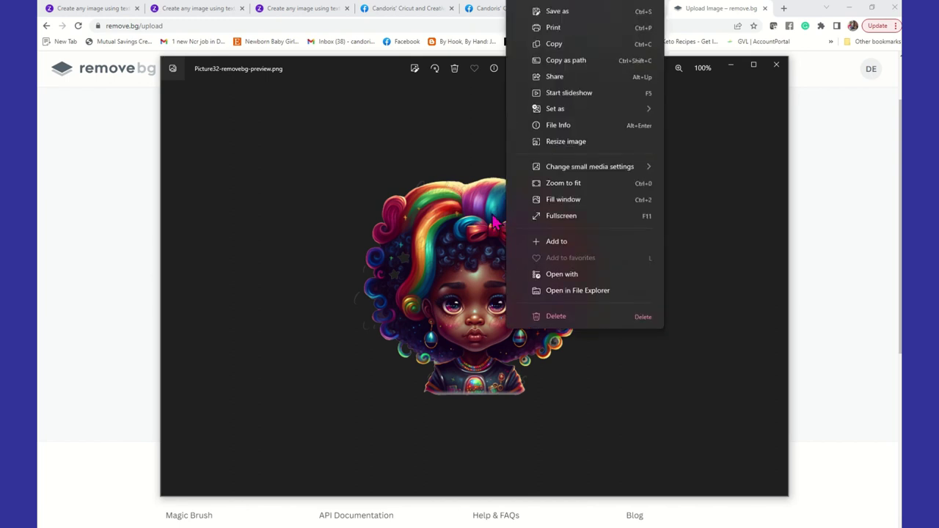
left_click(562, 48)
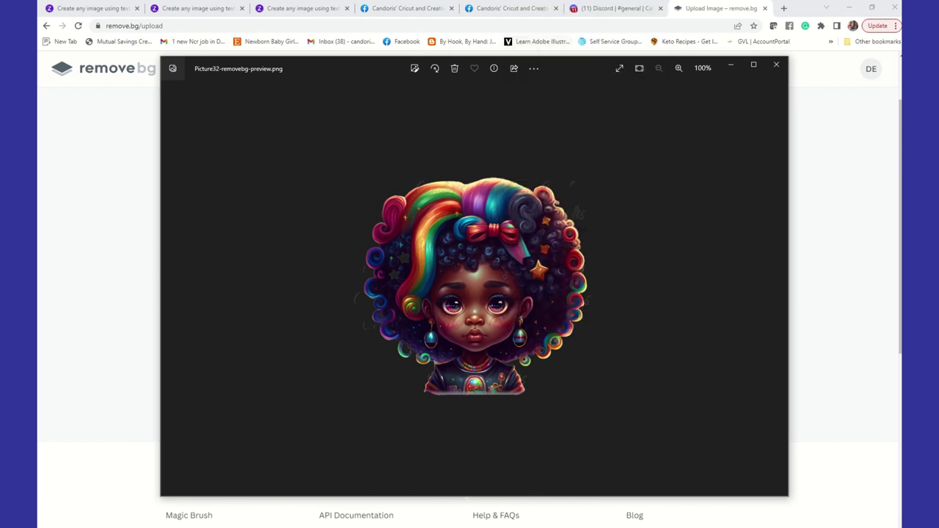
Switch back to PowerPoint and add a new blank slide after slide 11.
left_click(87, 306)
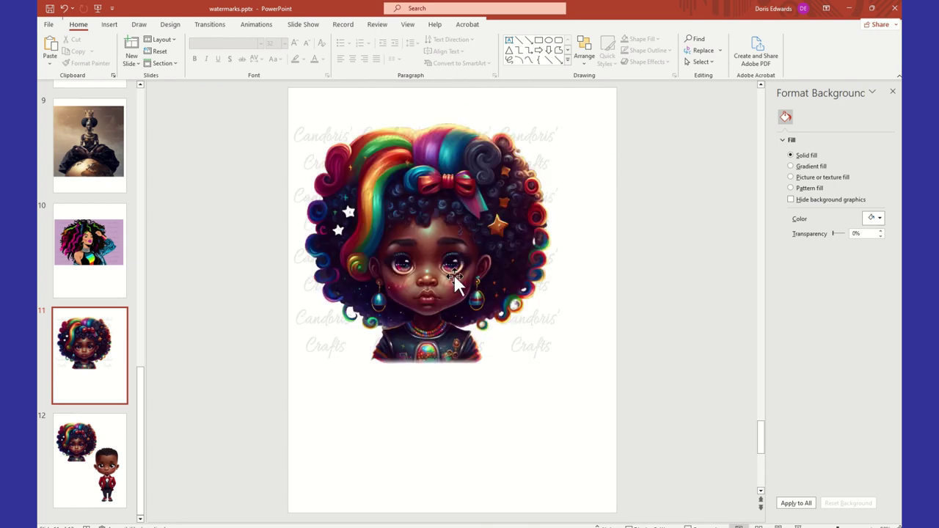
right_click(126, 352)
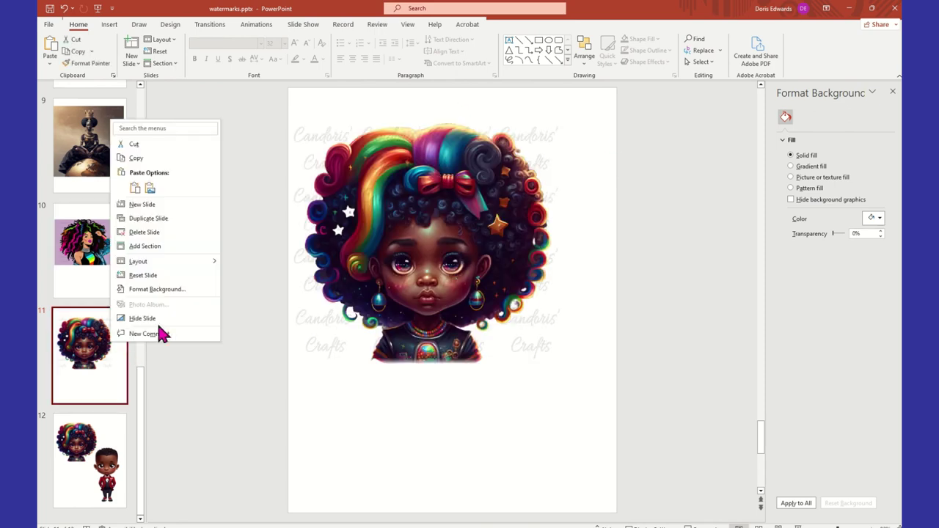
left_click(185, 204)
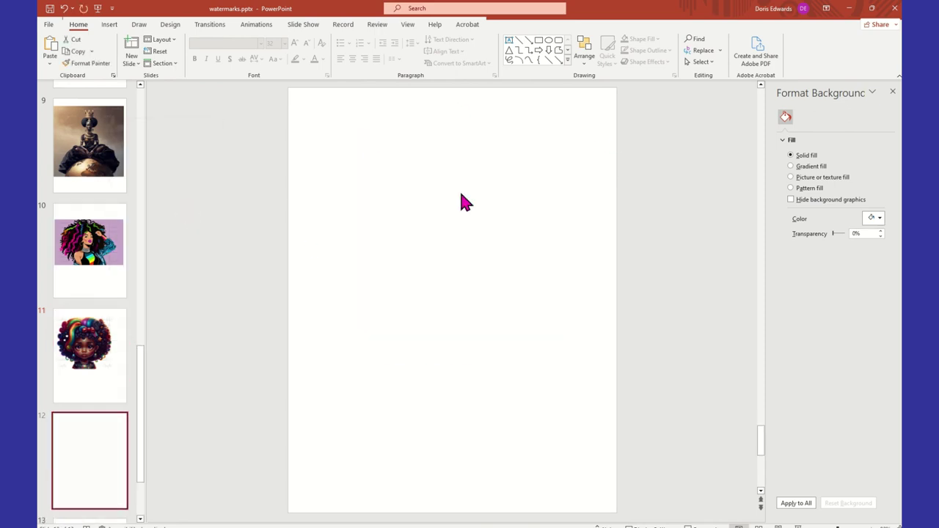
Paste the background-removed picture on slide 12, enlarge it to about 6.54" high and move it to the slide's upper half.
right_click(362, 157)
left_click(388, 193)
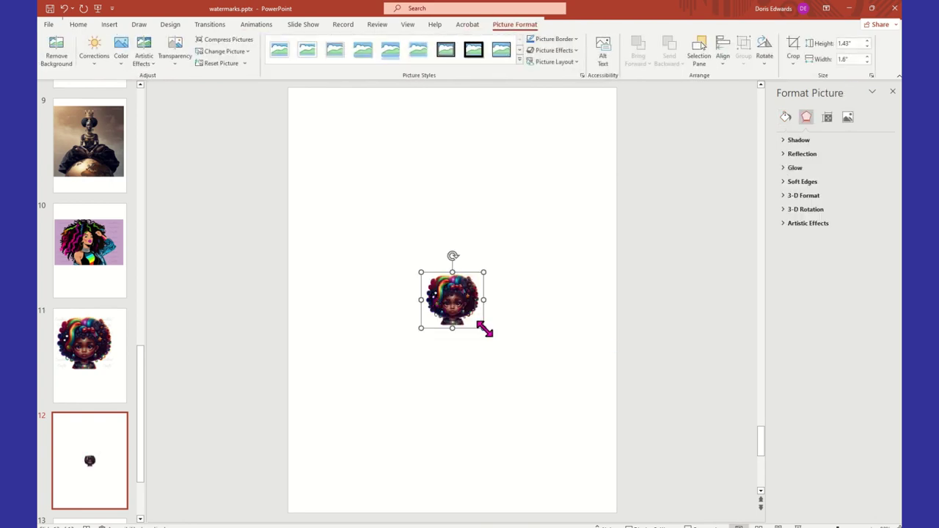
left_click_drag(483, 328, 701, 521)
left_click_drag(612, 417, 475, 258)
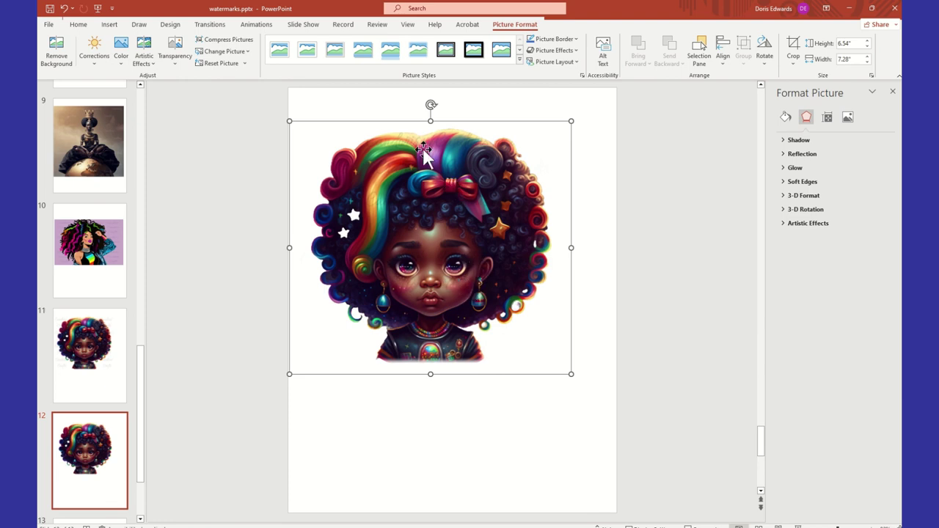
Try a solid orange background on slide 12, and replace it with solid blue.
left_click(558, 429)
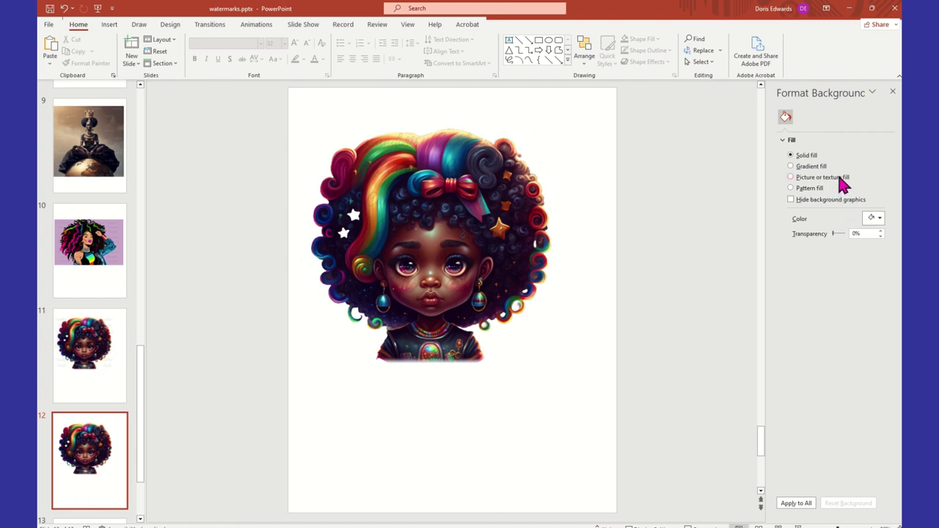
left_click(878, 218)
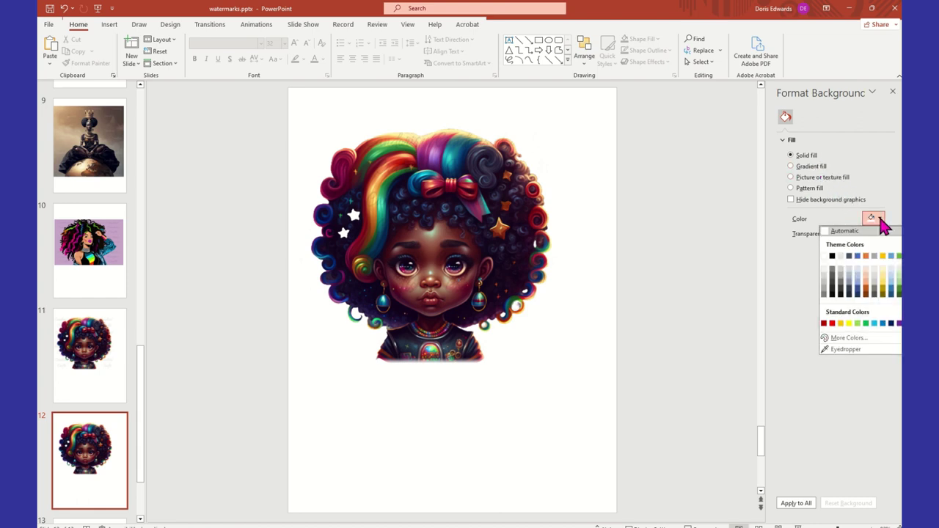
left_click(866, 256)
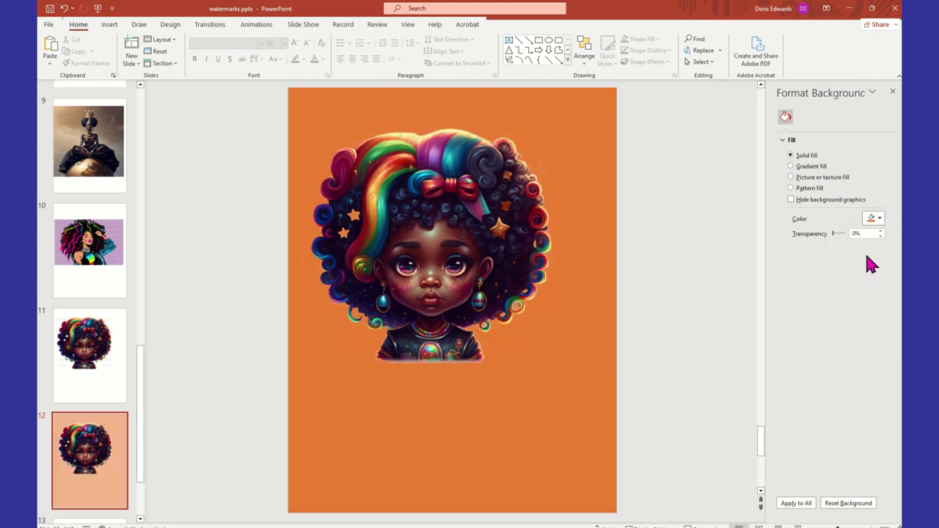
left_click(878, 218)
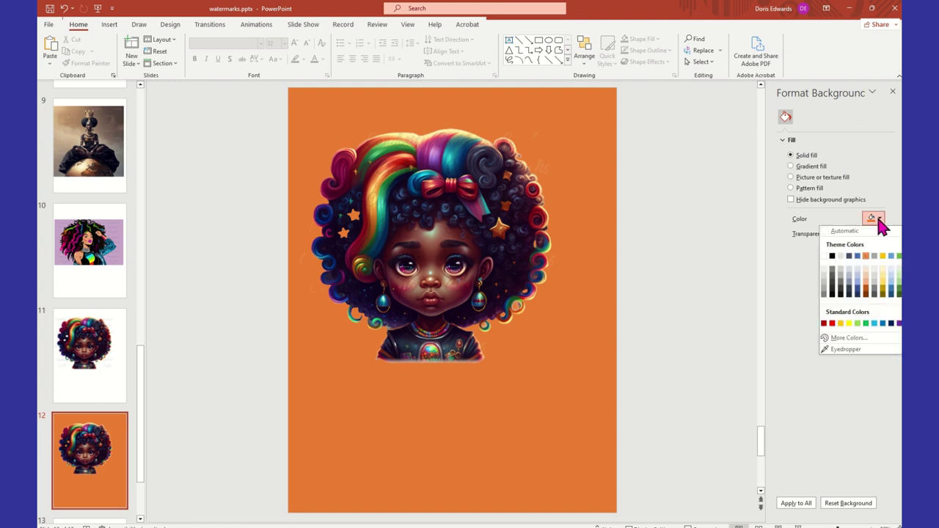
left_click(857, 252)
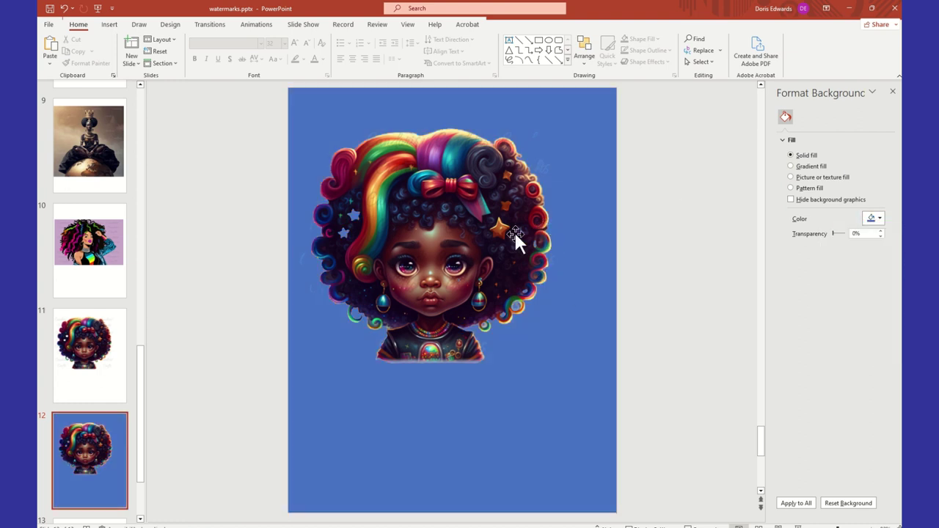
Enlarge the girl picture on slide 12 well beyond the slide edges to examine it for watermark remnants.
left_click_drag(515, 233, 547, 232)
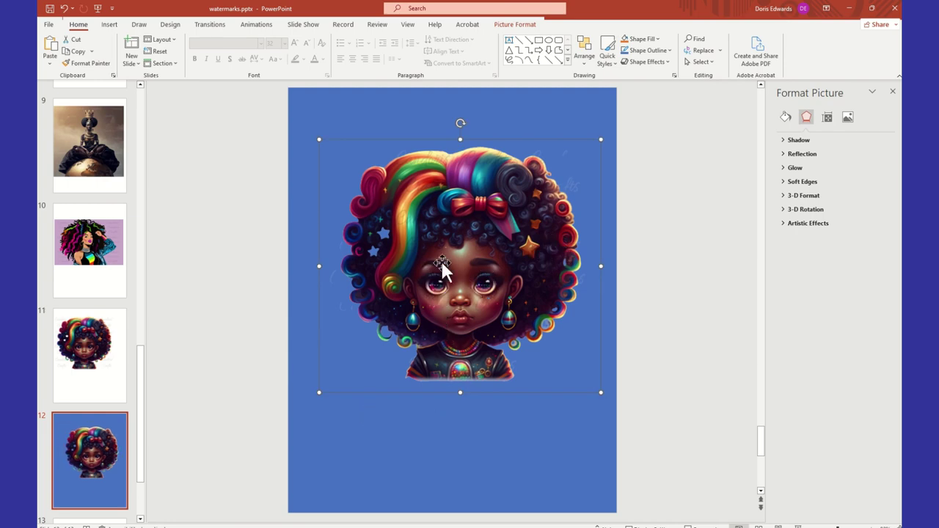
left_click_drag(601, 392, 737, 513)
left_click_drag(689, 403, 589, 306)
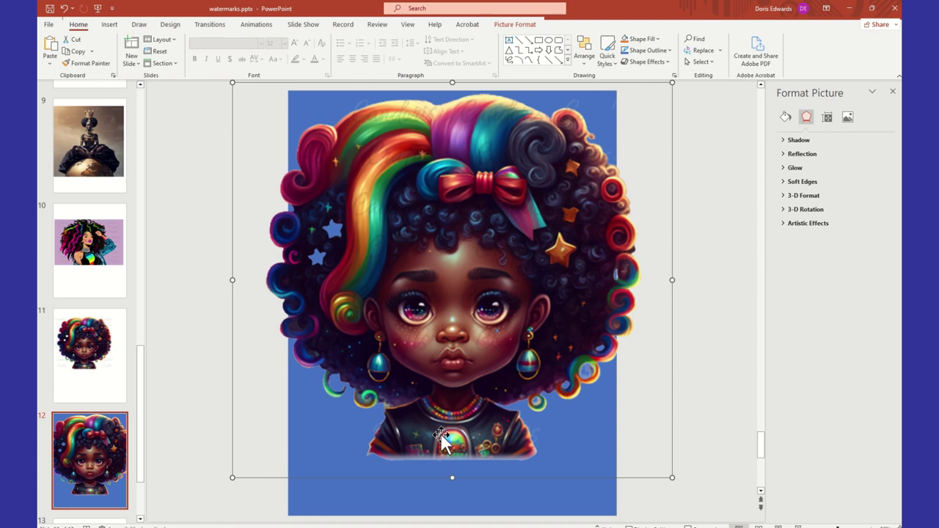
key("ctrl+z")
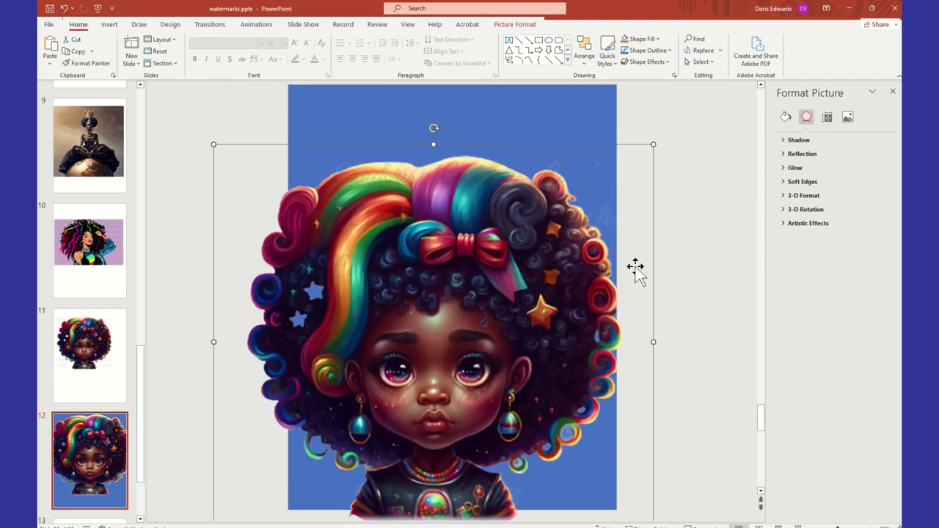
left_click_drag(653, 146, 763, 35)
left_click_drag(586, 212, 563, 285)
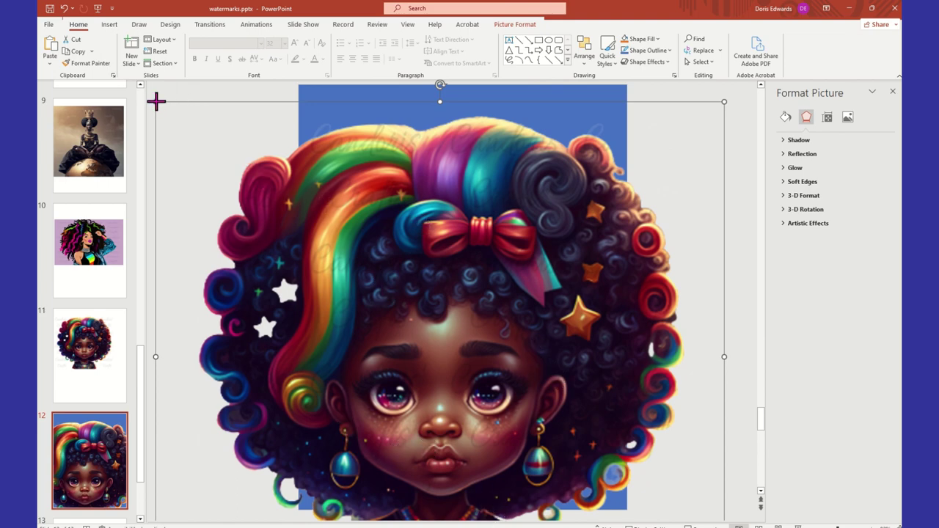
Shrink the girl picture to fit within slide 12 and place it in the upper half of the blue background.
left_click_drag(156, 101, 407, 330)
left_click_drag(575, 407, 531, 201)
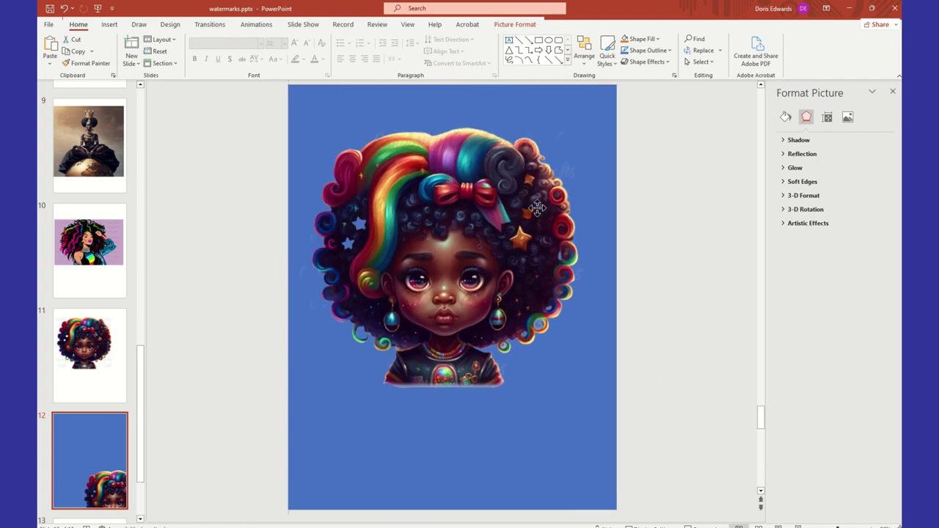
left_click(671, 287)
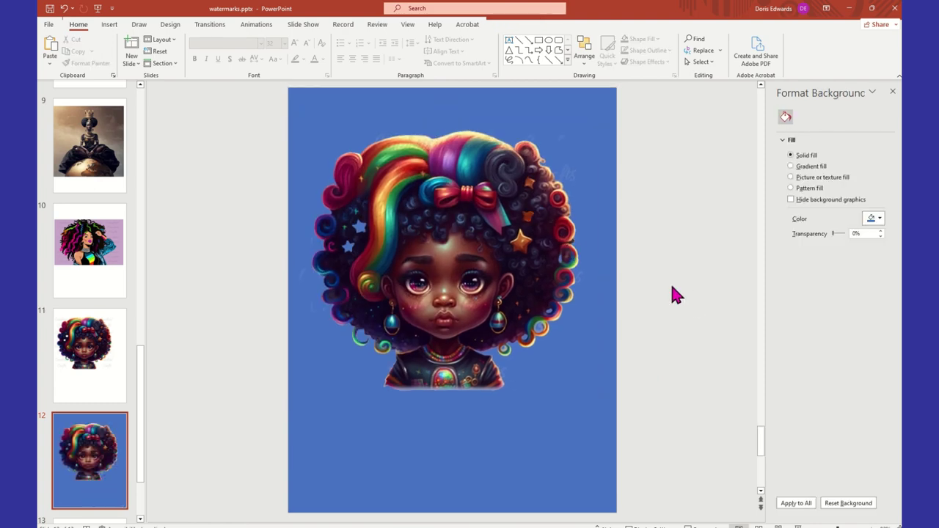